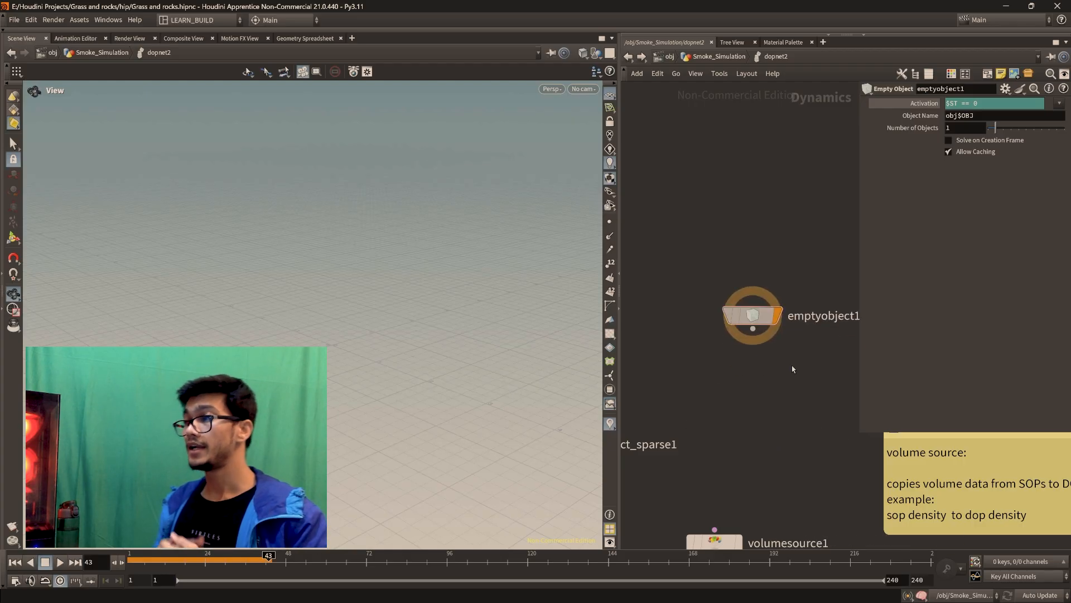
# - Select the smokeobject_sparse1 node in the DOP network and move it slightly higher
pyautogui.moveTo(713, 307)
pyautogui.mouseDown(button='middle')
pyautogui.moveTo(785, 426)
pyautogui.moveTo(740, 273)
pyautogui.mouseUp(button='middle')
pyautogui.moveTo(655, 330); pyautogui.dragTo(743, 397)
pyautogui.scroll(-1, 803, 374)
pyautogui.moveTo(854, 357); pyautogui.dragTo(775, 477, button='middle')
pyautogui.moveTo(631, 337); pyautogui.dragTo(819, 451)
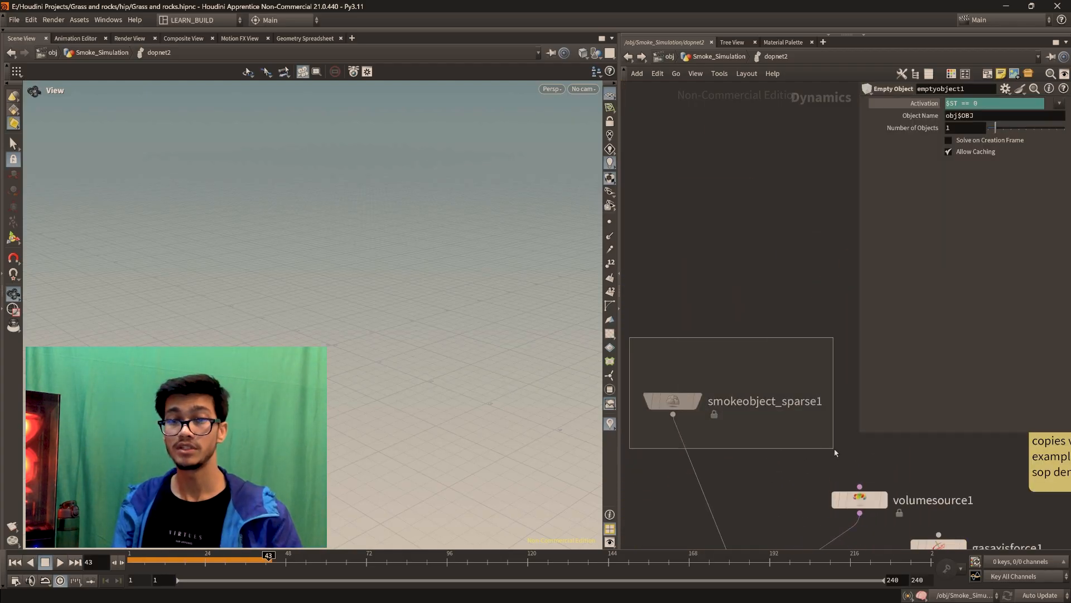
pyautogui.moveTo(683, 401); pyautogui.dragTo(694, 375)
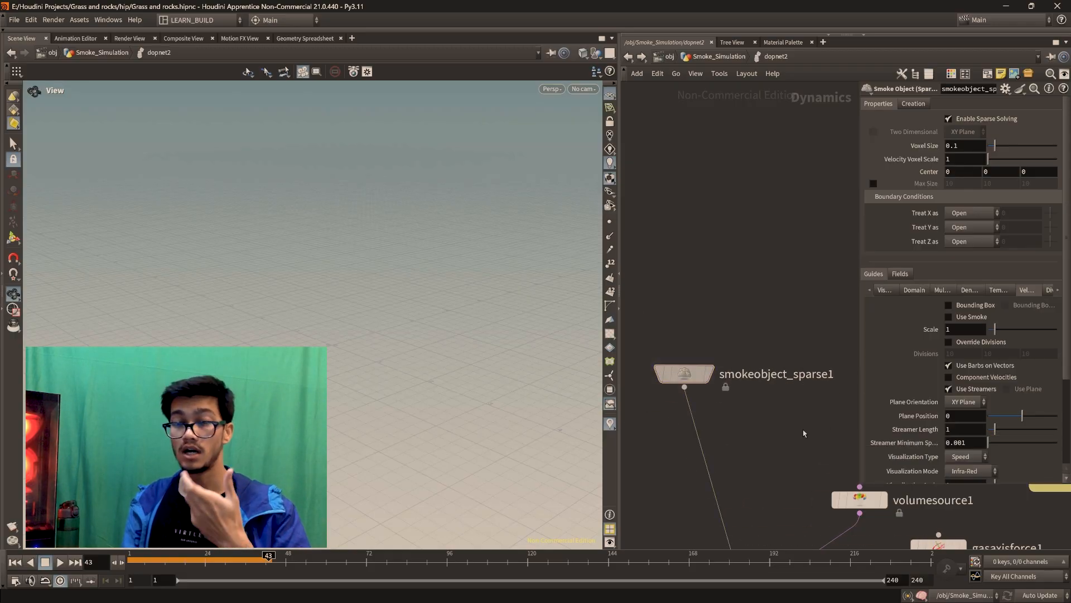
# - Display smokeobject_sparse1 and expand its entry in the Geometry Spreadsheet to list the fields it stores
pyautogui.click(305, 39)
pyautogui.click(715, 342)
pyautogui.moveTo(731, 374); pyautogui.dragTo(683, 306, button='middle')
pyautogui.click(17, 92)
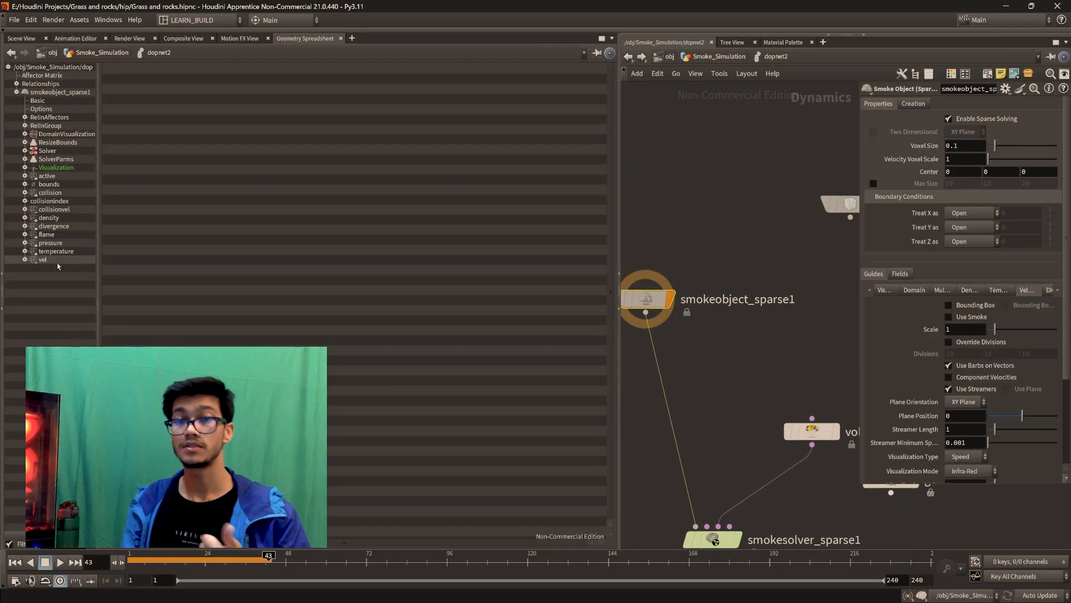
# - Reposition smokeobject_sparse1 and volumesource1 above the smoke solver and return to the 3D scene view
pyautogui.moveTo(647, 300); pyautogui.dragTo(695, 295)
pyautogui.click(21, 38)
pyautogui.moveTo(806, 424); pyautogui.dragTo(777, 336, button='middle')
pyautogui.moveTo(787, 345); pyautogui.dragTo(765, 309)
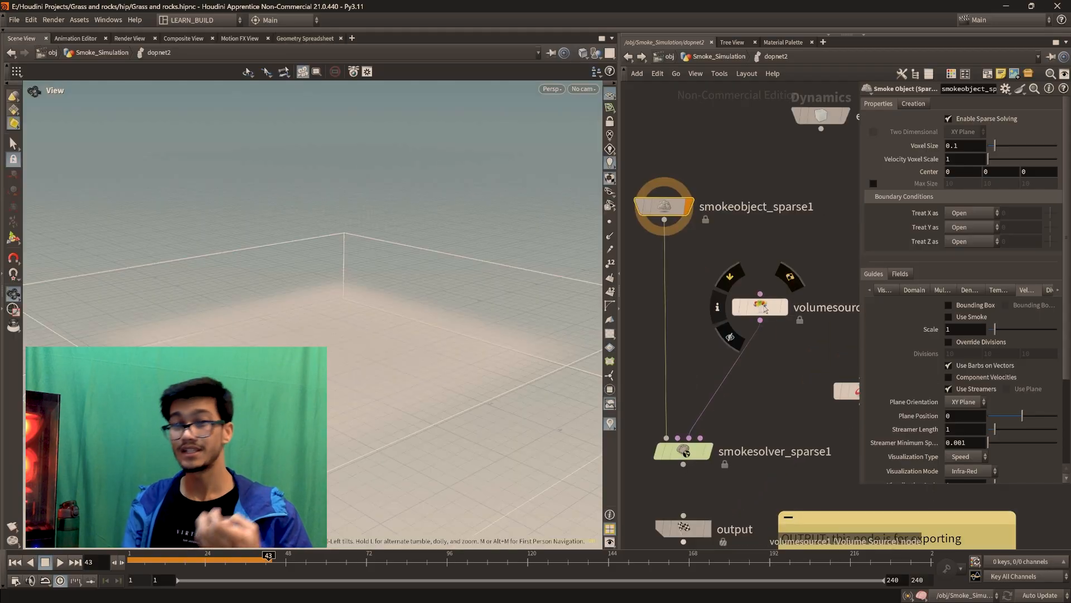
# - Select the smokeobject_sparse1 node again and examine its place in the DOP network
pyautogui.scroll(-4, 765, 308)
pyautogui.moveTo(765, 309); pyautogui.dragTo(930, 462, button='middle')
pyautogui.scroll(1, 670, 285)
pyautogui.moveTo(667, 282); pyautogui.dragTo(674, 310, button='middle')
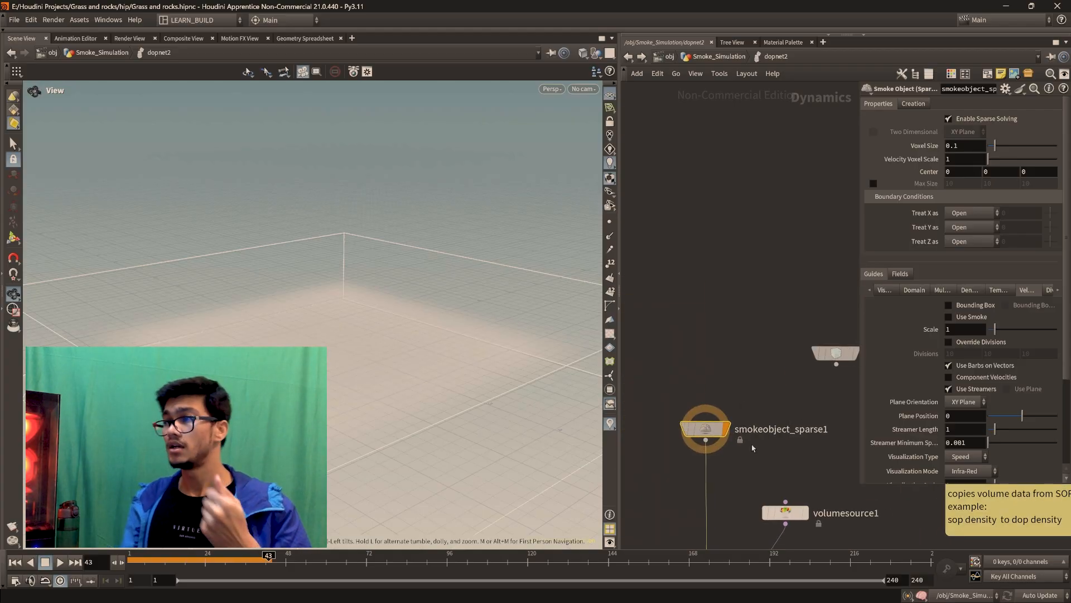
pyautogui.scroll(-1, 712, 470)
pyautogui.scroll(2, 753, 500)
pyautogui.moveTo(624, 313); pyautogui.dragTo(845, 468)
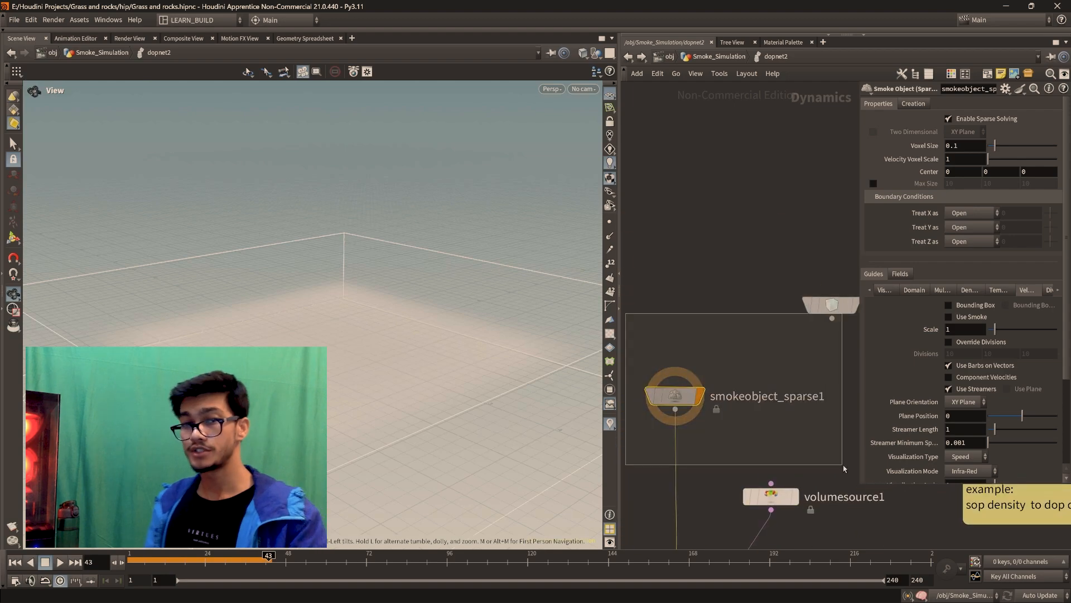
pyautogui.moveTo(635, 330); pyautogui.dragTo(843, 469)
pyautogui.moveTo(835, 426); pyautogui.dragTo(631, 350)
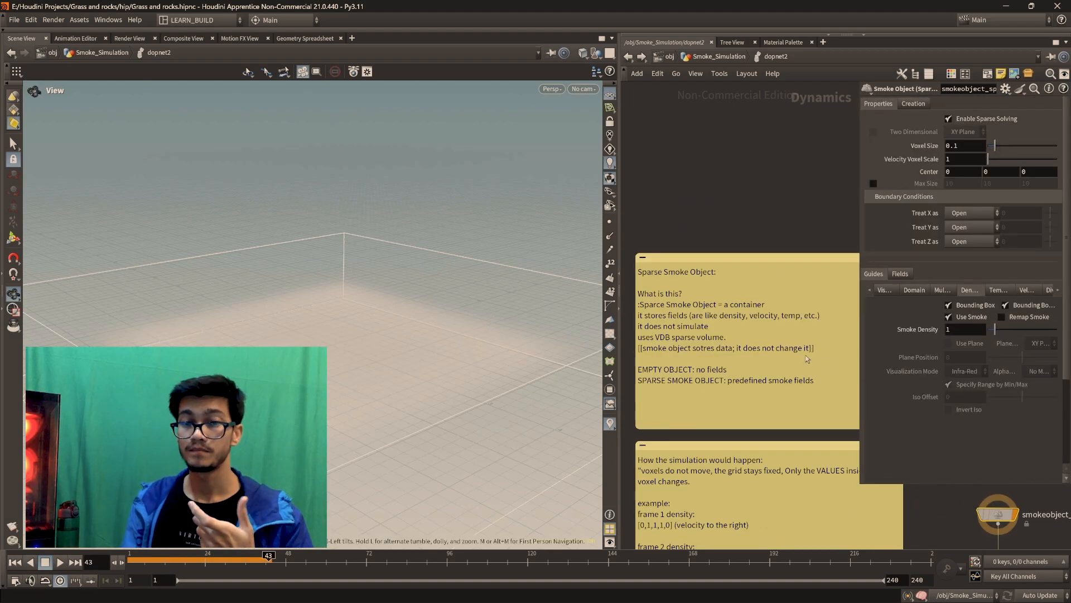
# - Read the sticky notes on the Sparse Smoke Object, how the simulation happens, and why a smoke object is needed
pyautogui.scroll(-2, 751, 365)
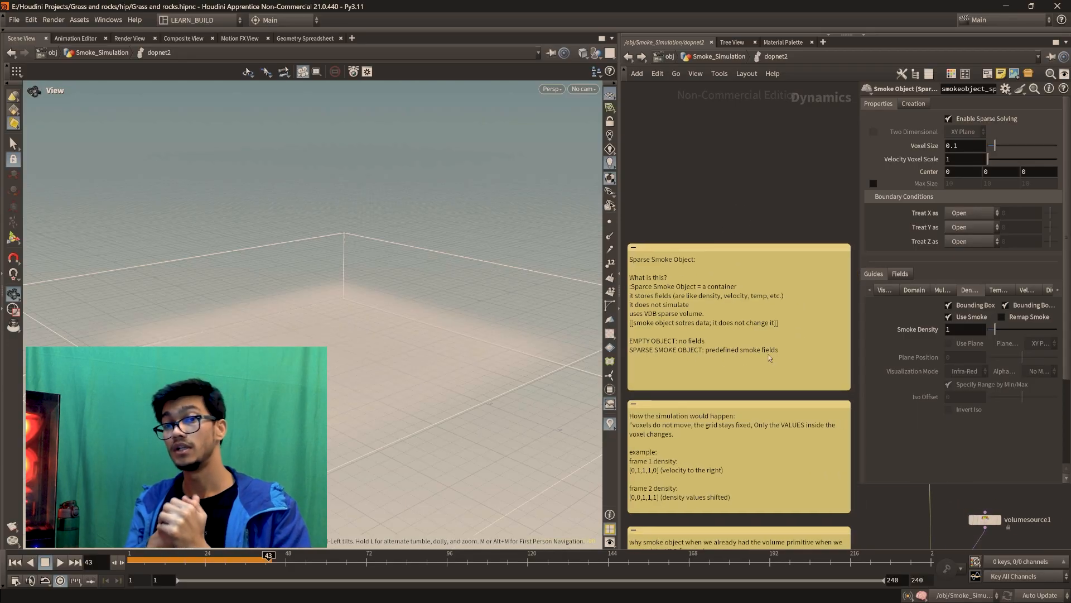
pyautogui.moveTo(751, 365); pyautogui.dragTo(751, 273, button='middle')
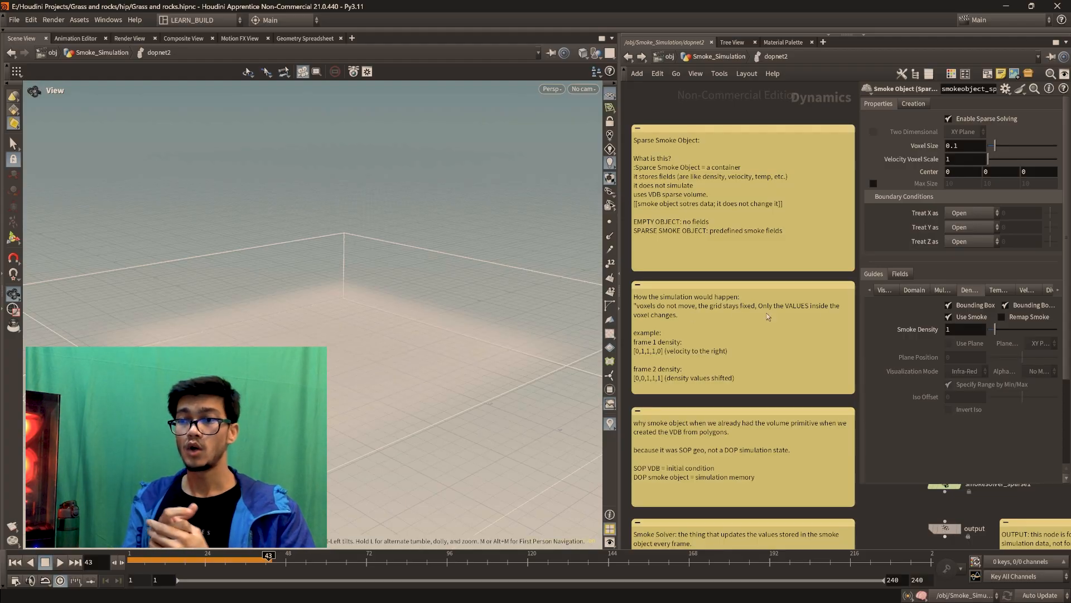
pyautogui.scroll(3, 640, 332)
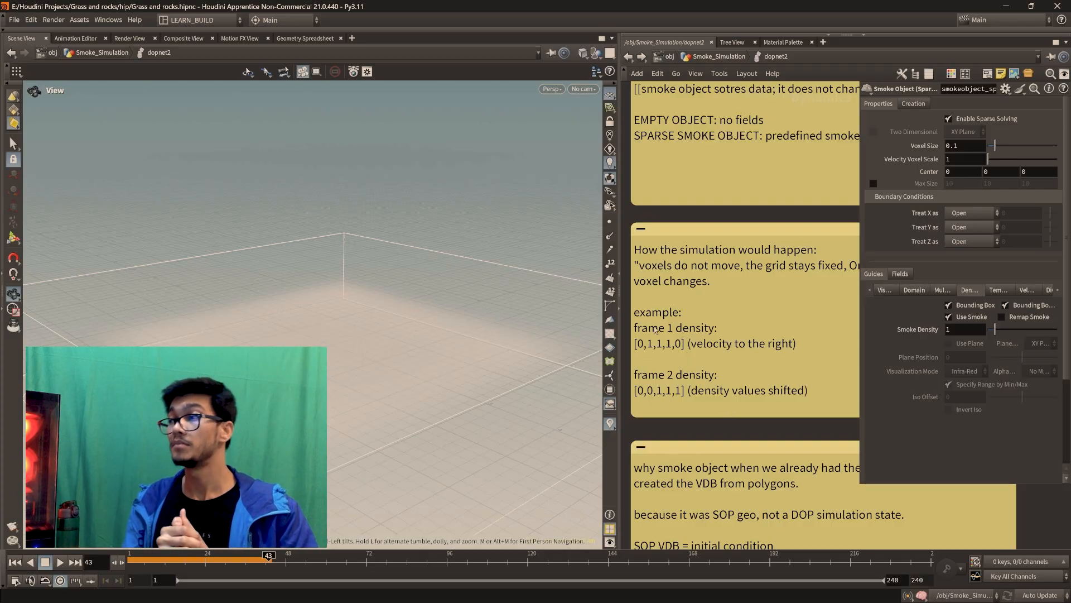
pyautogui.scroll(-3, 692, 392)
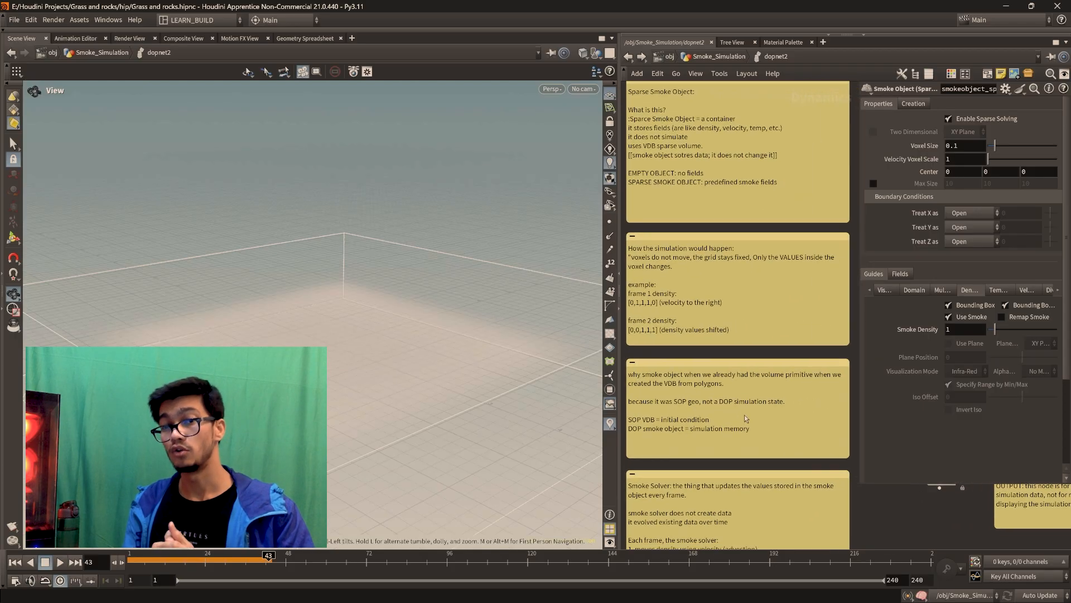
pyautogui.scroll(-1, 329, 356)
pyautogui.scroll(-2, 329, 356)
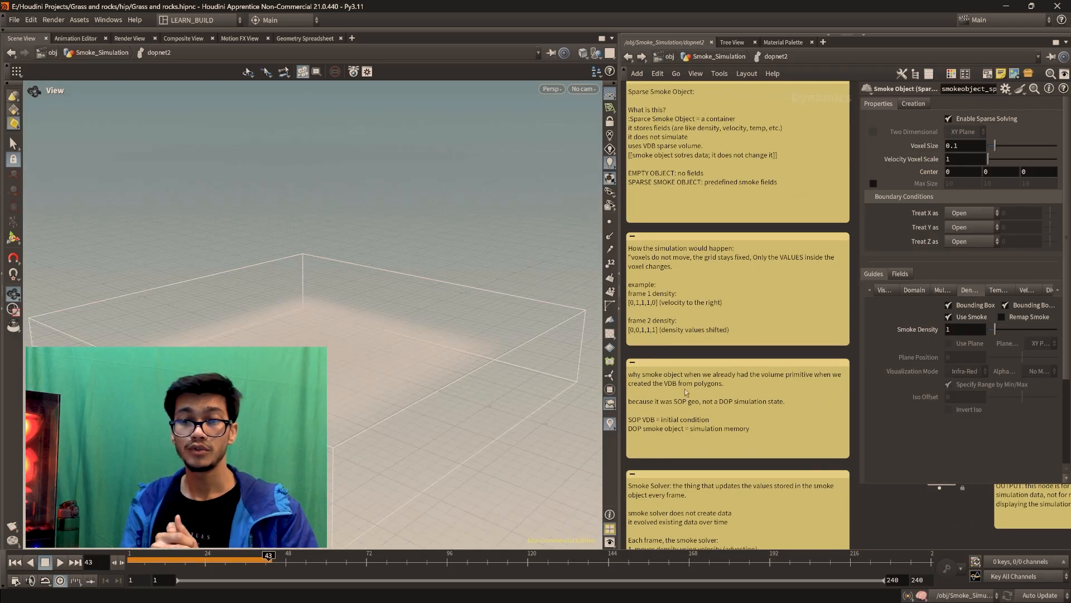
pyautogui.scroll(-1, 781, 387)
pyautogui.moveTo(781, 387); pyautogui.dragTo(684, 455, button='middle')
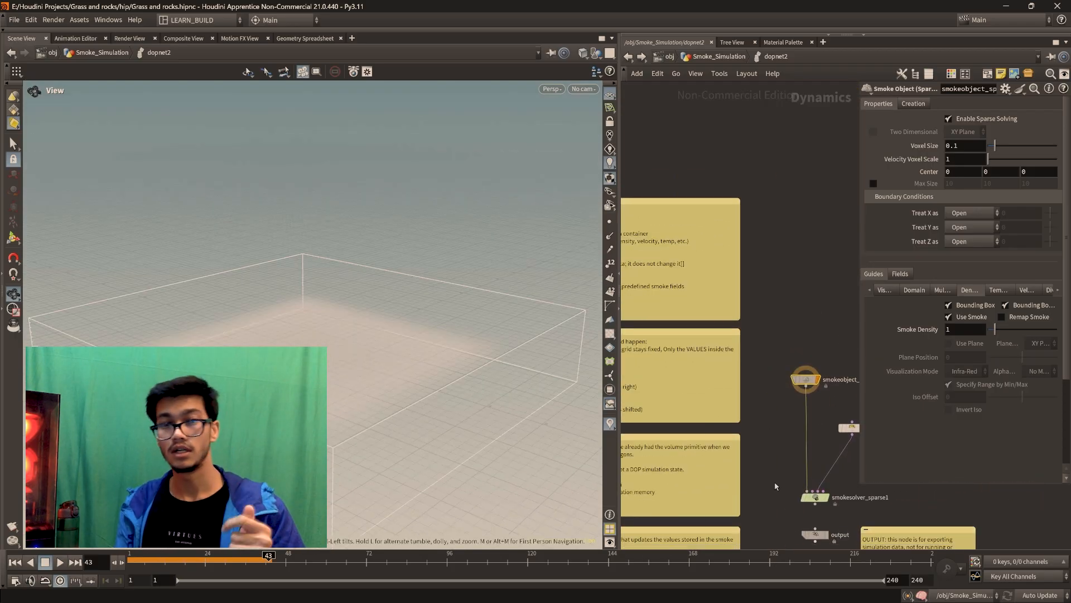
pyautogui.moveTo(663, 497); pyautogui.dragTo(768, 475, button='middle')
pyautogui.scroll(2, 768, 474)
pyautogui.scroll(-1, 741, 423)
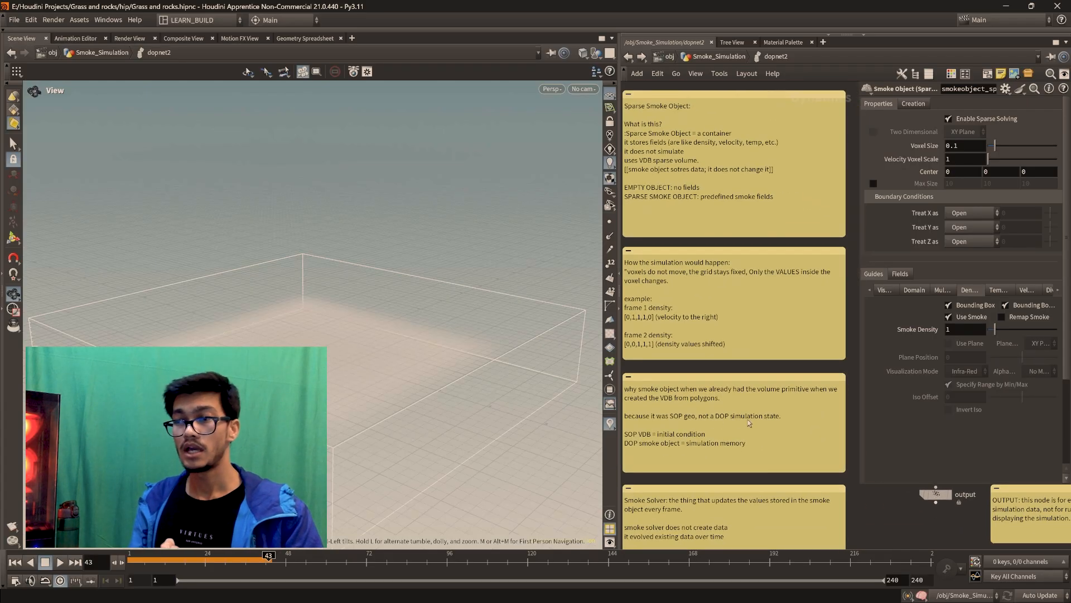
pyautogui.moveTo(656, 438); pyautogui.dragTo(661, 419, button='middle')
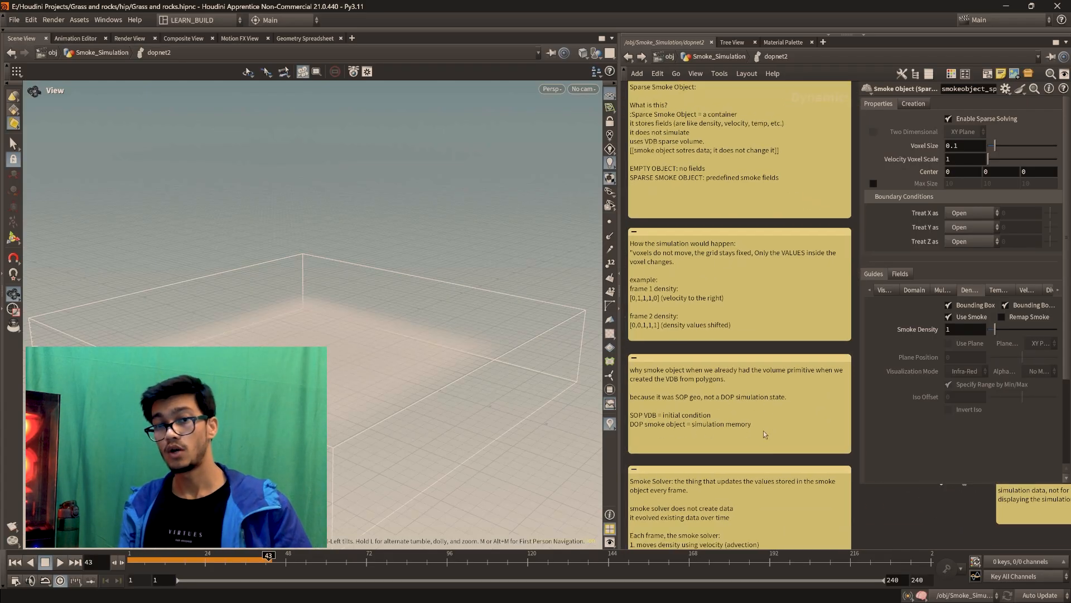
# - Select smokesolver_sparse1 and read the Smoke Solver sticky note on what it updates each frame
pyautogui.moveTo(764, 431); pyautogui.dragTo(677, 470, button='middle')
pyautogui.click(681, 363)
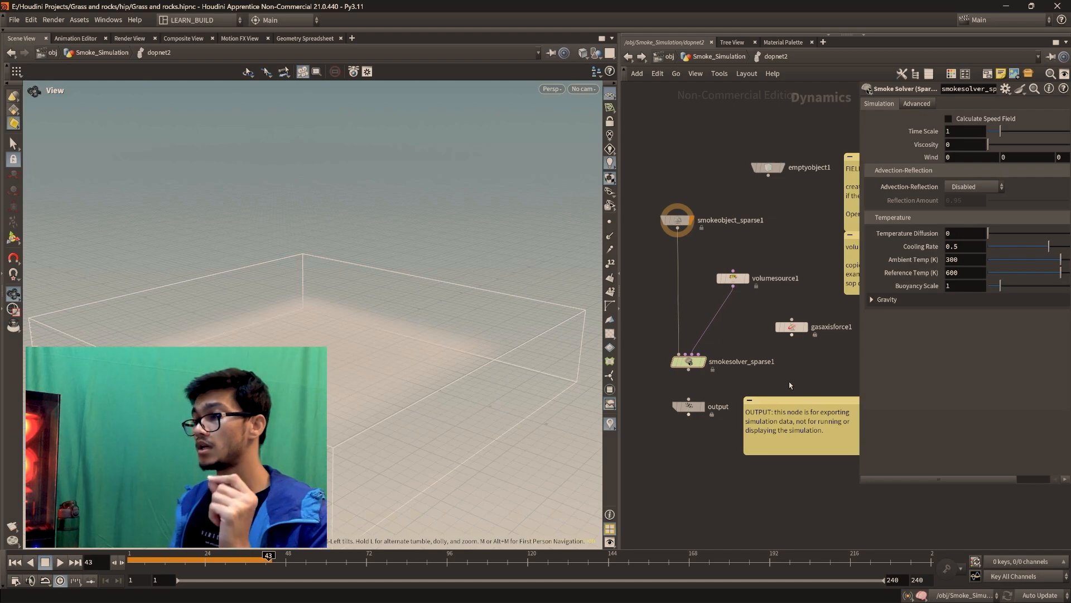
pyautogui.moveTo(652, 353); pyautogui.dragTo(696, 382, button='middle')
pyautogui.scroll(-1, 695, 382)
pyautogui.scroll(3, 690, 384)
pyautogui.scroll(-3, 692, 391)
pyautogui.moveTo(636, 482); pyautogui.dragTo(767, 423, button='middle')
pyautogui.scroll(1, 714, 440)
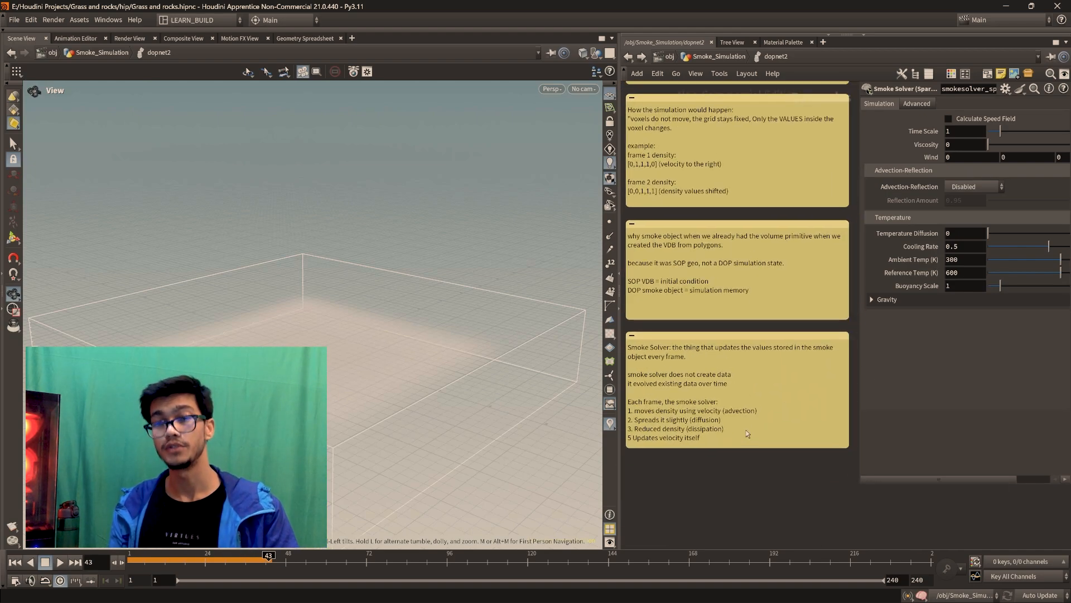
pyautogui.moveTo(753, 387); pyautogui.dragTo(760, 364, button='middle')
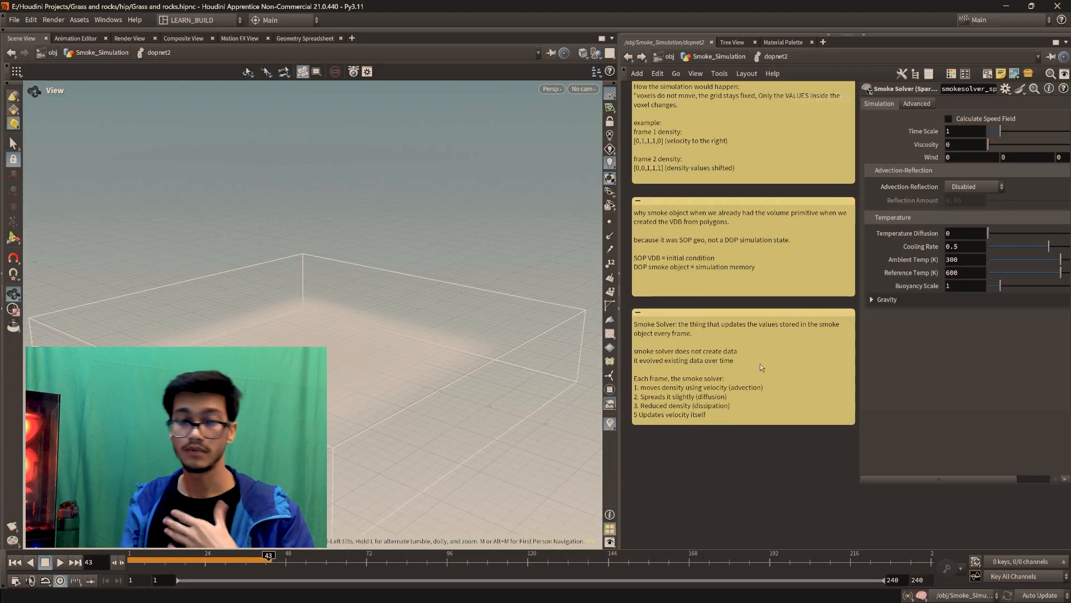
pyautogui.moveTo(760, 364); pyautogui.dragTo(755, 371, button='middle')
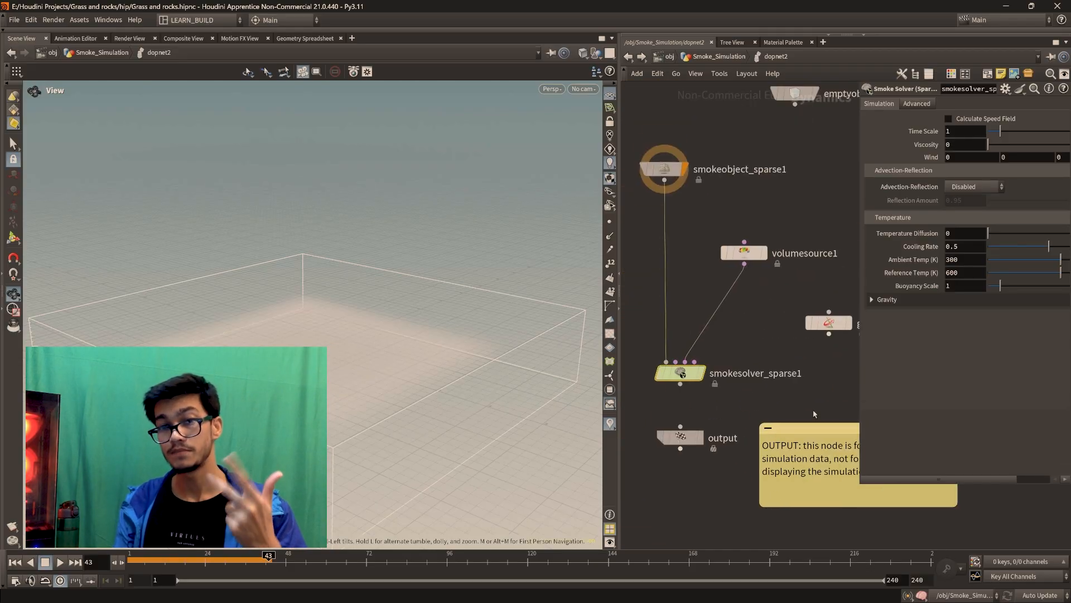
# - Move the output node slightly lower and inspect the parameters of smokeobject_sparse1 and volumesource1
pyautogui.moveTo(680, 438); pyautogui.dragTo(681, 455)
pyautogui.moveTo(726, 319); pyautogui.dragTo(788, 462, button='middle')
pyautogui.scroll(1, 755, 448)
pyautogui.click(674, 300)
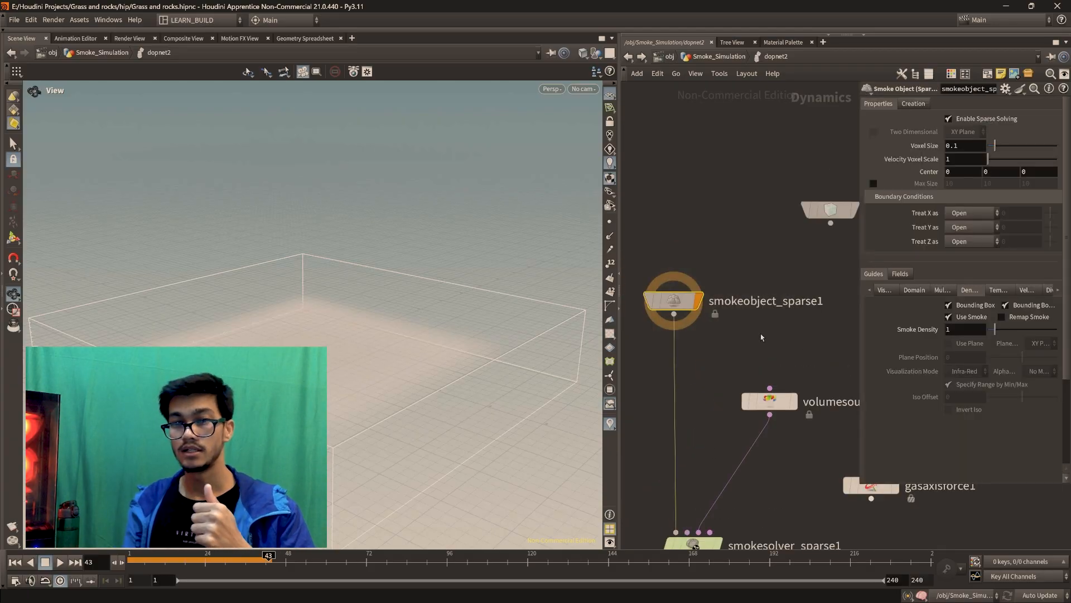
pyautogui.moveTo(762, 338); pyautogui.dragTo(667, 288, button='middle')
pyautogui.click(675, 352)
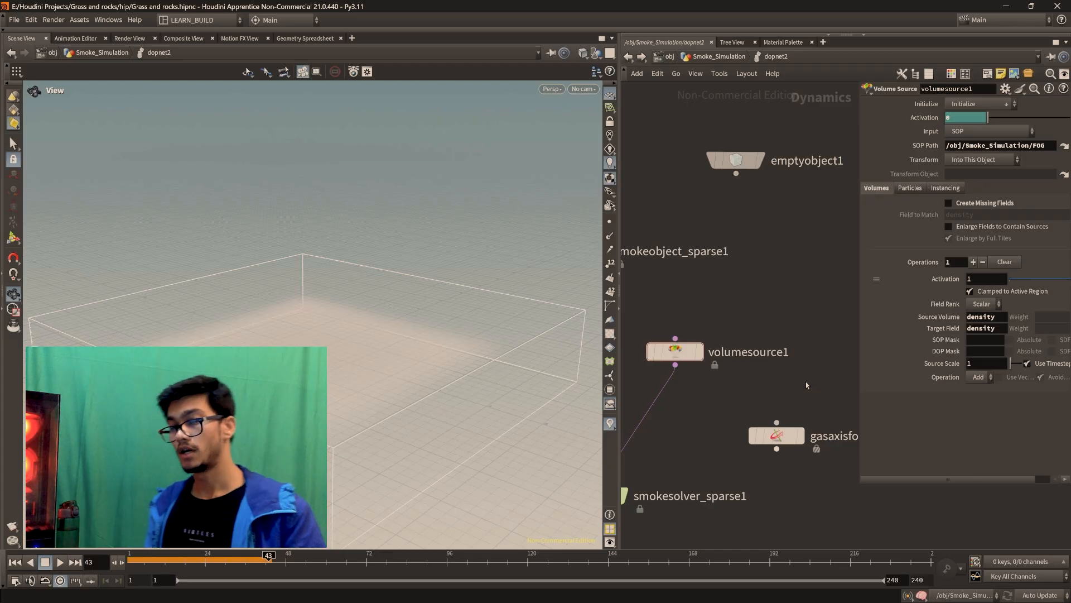
# - Add a smoke node and a volume node in an empty area of the DOP network
pyautogui.scroll(-6, 807, 385)
pyautogui.press('Tab')
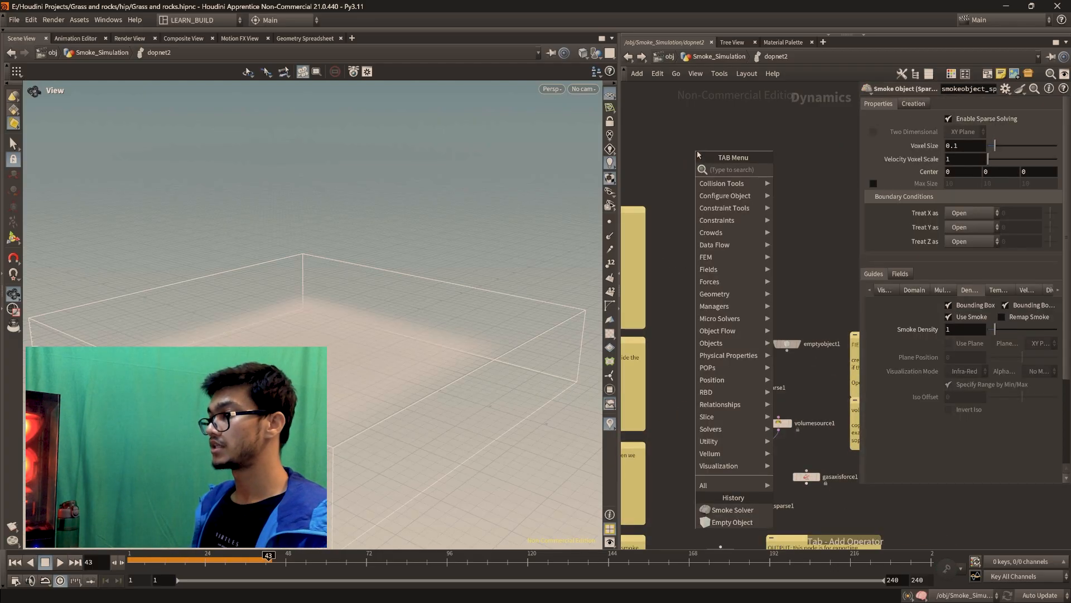
pyautogui.write('smoke')
pyautogui.press('Return')
pyautogui.click(704, 224)
pyautogui.press('Tab')
pyautogui.press('Tab')
pyautogui.write('vol')
pyautogui.press('Return')
pyautogui.scroll(5, 711, 315)
pyautogui.moveTo(698, 248); pyautogui.dragTo(660, 342, button='middle')
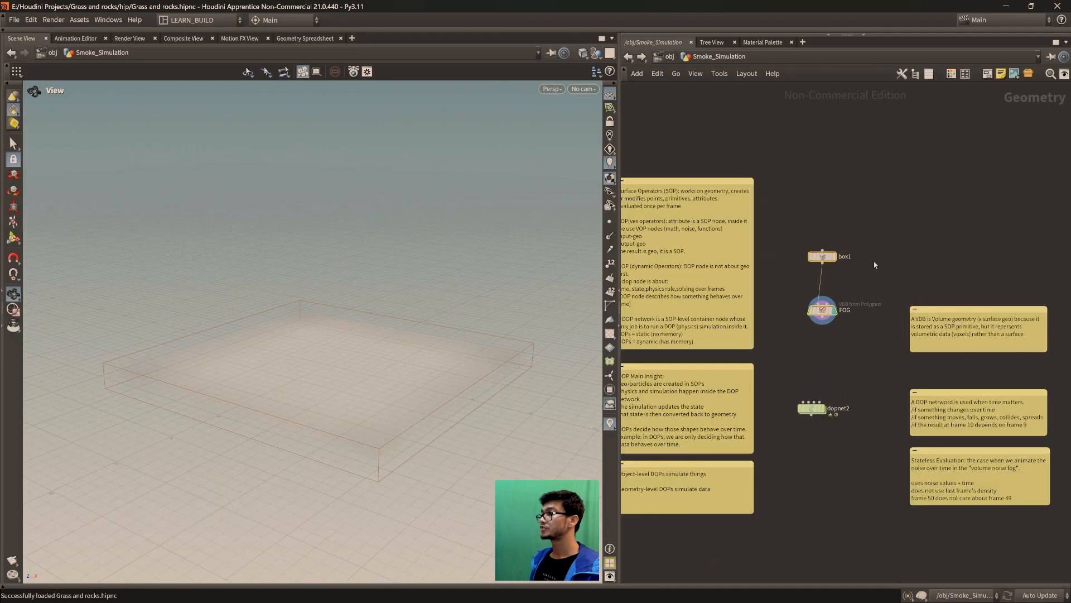
# - Reposition the dopnet2 node below FOG, look inside its network and return to the Smoke_Simulation level
pyautogui.moveTo(875, 265); pyautogui.dragTo(892, 267, button='middle')
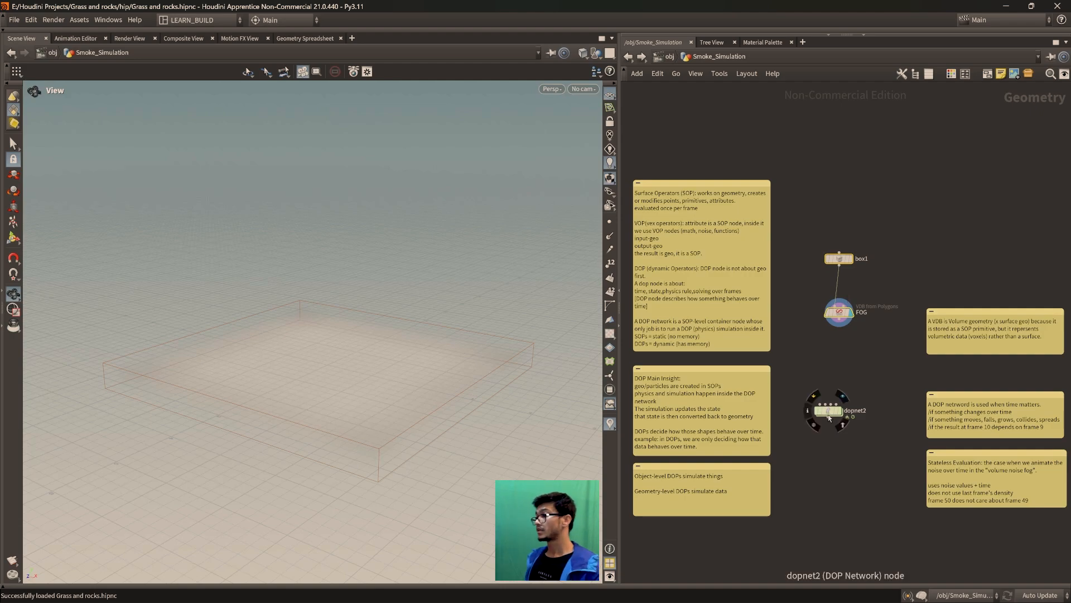
pyautogui.scroll(4, 858, 429)
pyautogui.moveTo(857, 429); pyautogui.dragTo(850, 450, button='middle')
pyautogui.moveTo(738, 335); pyautogui.dragTo(924, 459)
pyautogui.moveTo(815, 406)
pyautogui.mouseDown()
pyautogui.moveTo(839, 396)
pyautogui.moveTo(828, 410)
pyautogui.moveTo(830, 384)
pyautogui.moveTo(817, 398)
pyautogui.mouseUp()
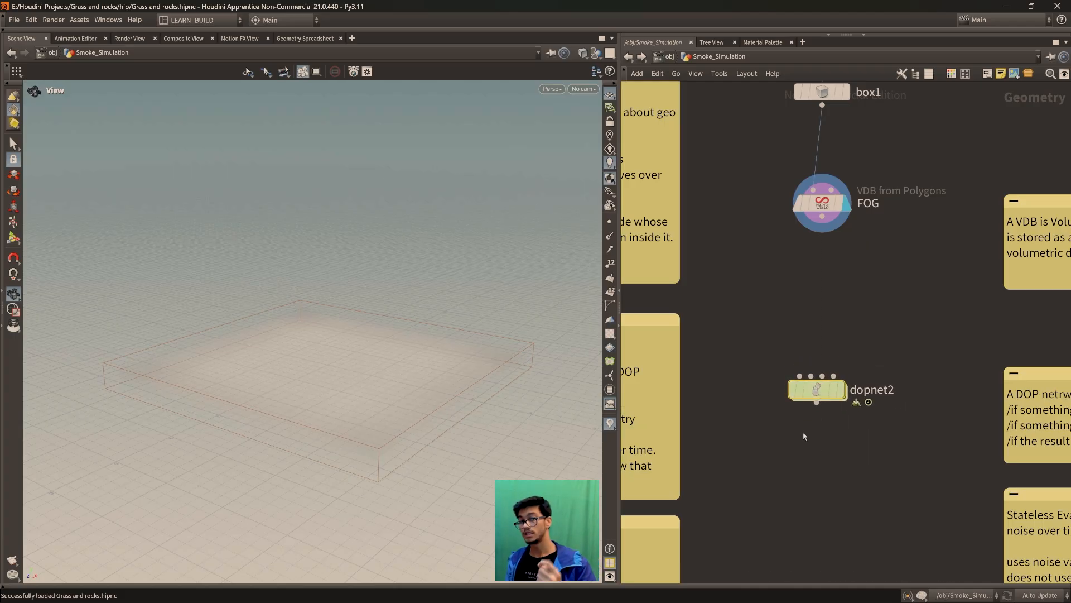
pyautogui.moveTo(822, 395); pyautogui.dragTo(801, 378)
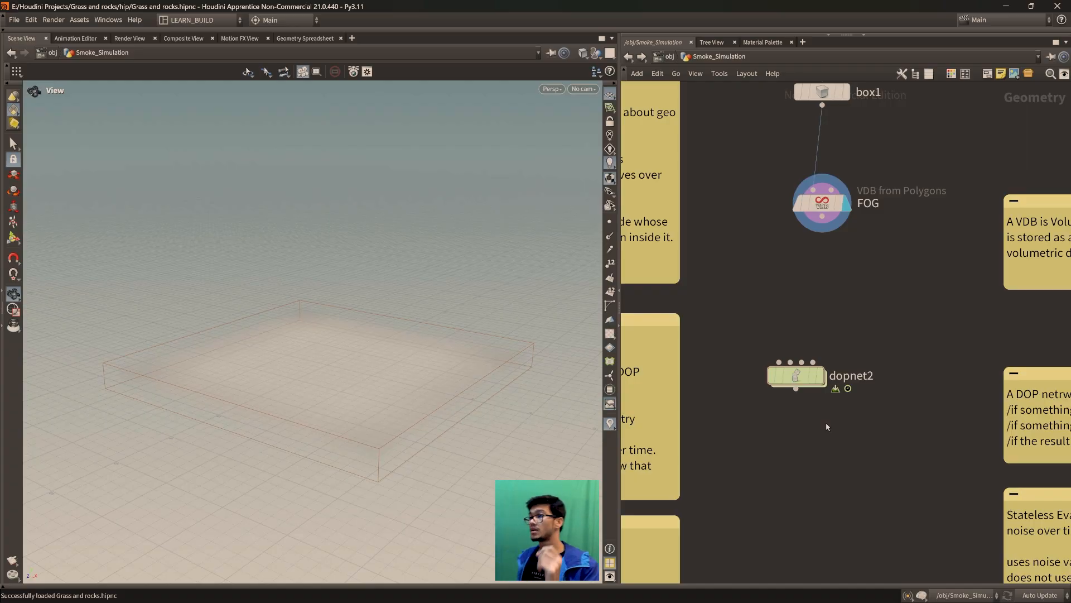
pyautogui.doubleClick(801, 407)
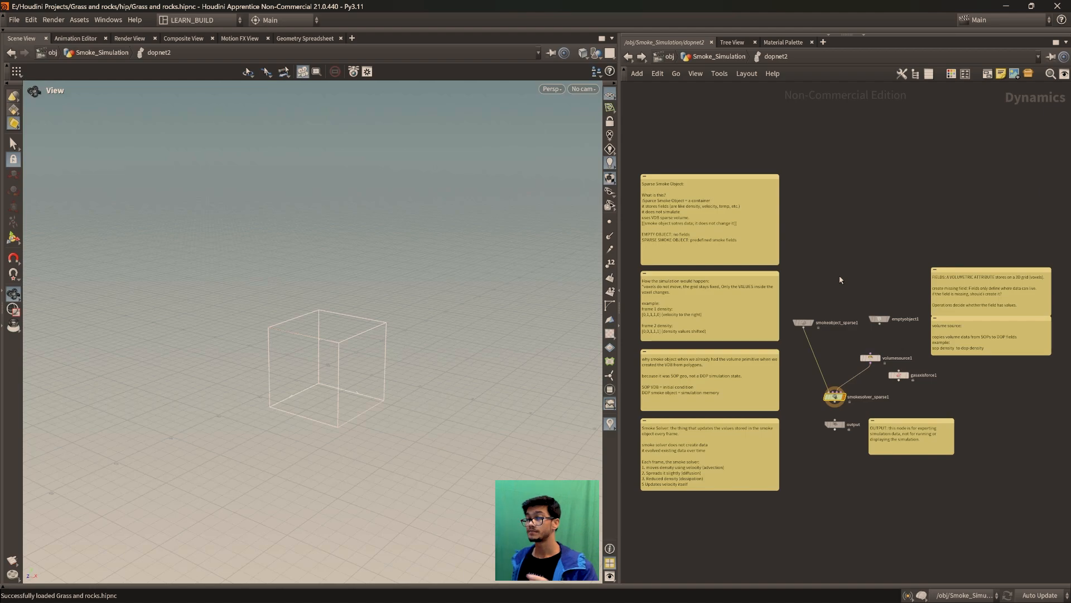
pyautogui.click(629, 56)
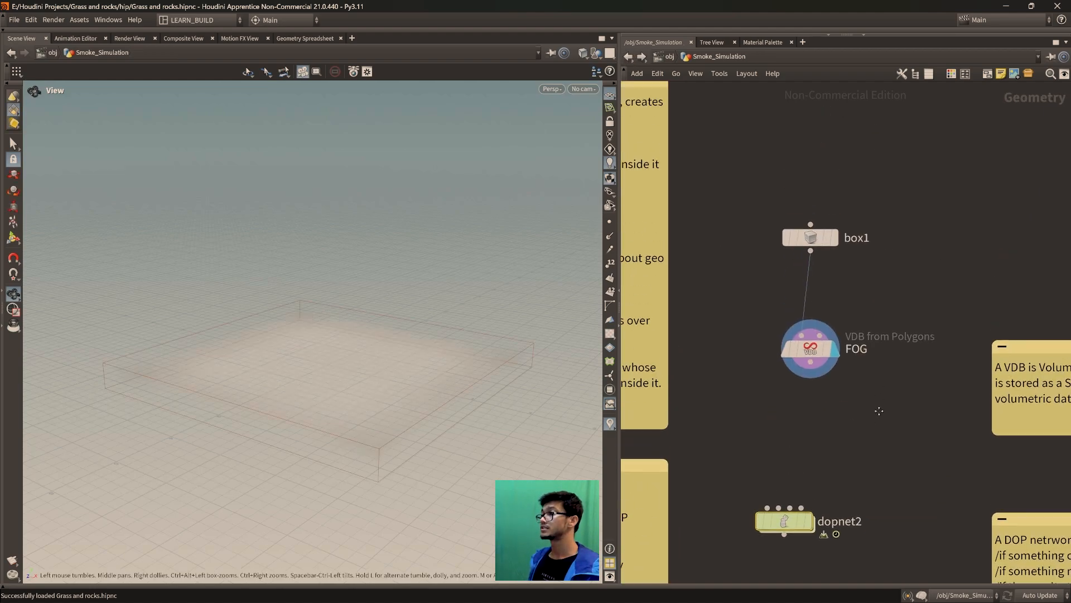
# - Rearrange the box1 and FOG nodes and set the display to box1
pyautogui.moveTo(813, 268); pyautogui.dragTo(787, 250)
pyautogui.moveTo(826, 385); pyautogui.dragTo(737, 349)
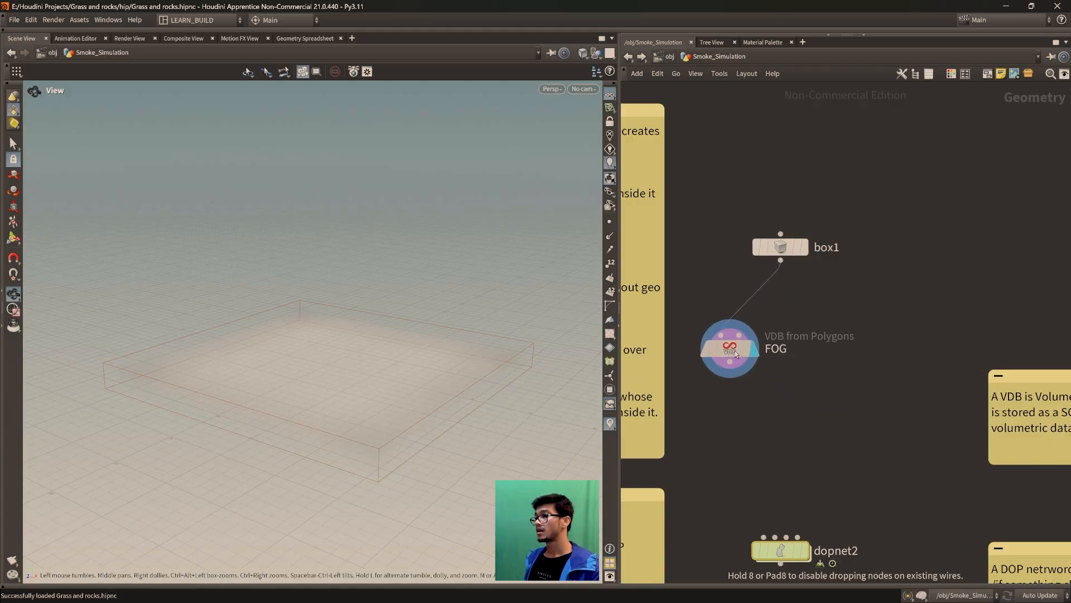
pyautogui.moveTo(912, 257); pyautogui.dragTo(864, 280, button='middle')
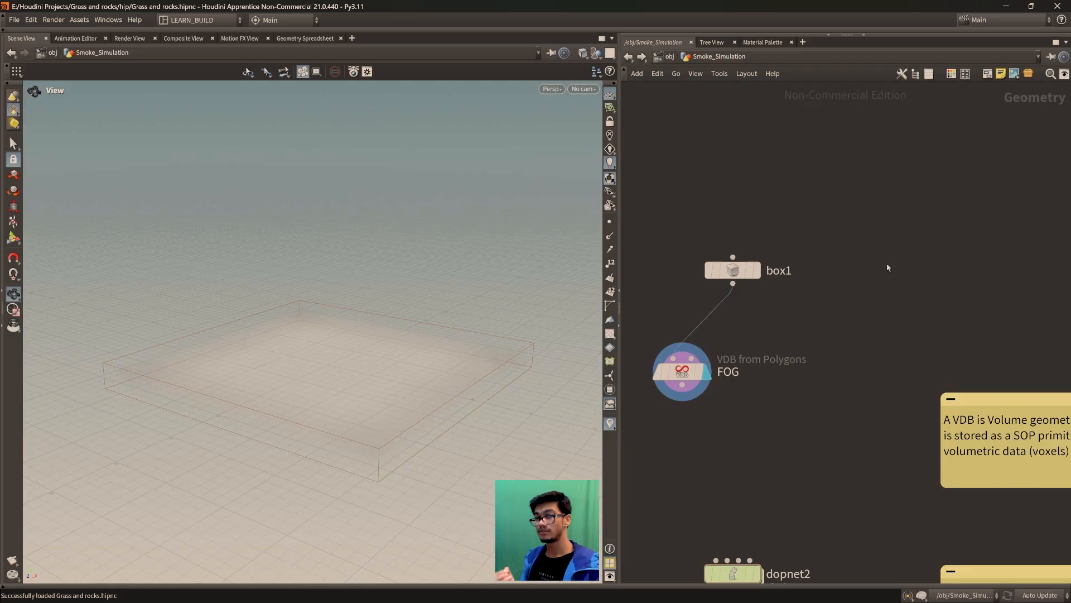
pyautogui.moveTo(733, 270); pyautogui.dragTo(757, 247)
pyautogui.click(784, 218)
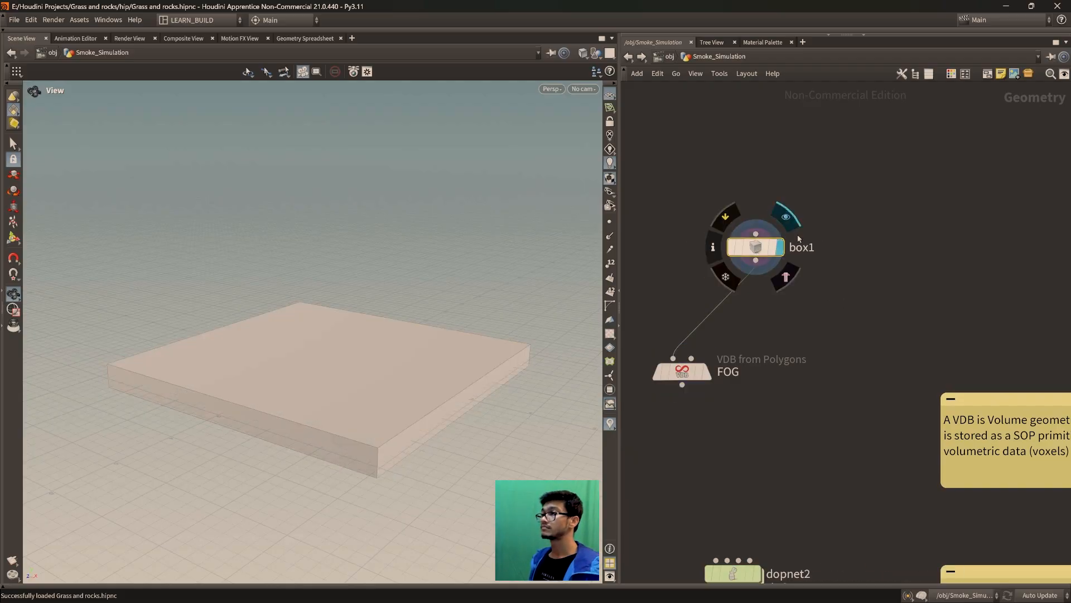
pyautogui.press('Tab')
pyautogui.write('box')
pyautogui.press('Return')
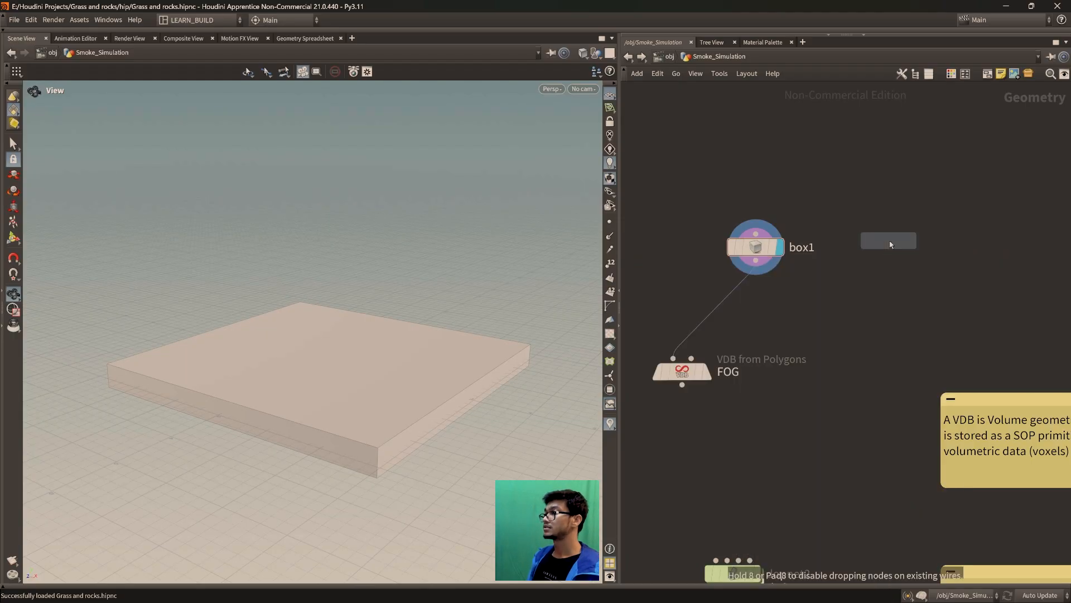
pyautogui.click(902, 240)
pyautogui.press('Tab')
pyautogui.write('vdbfrom')
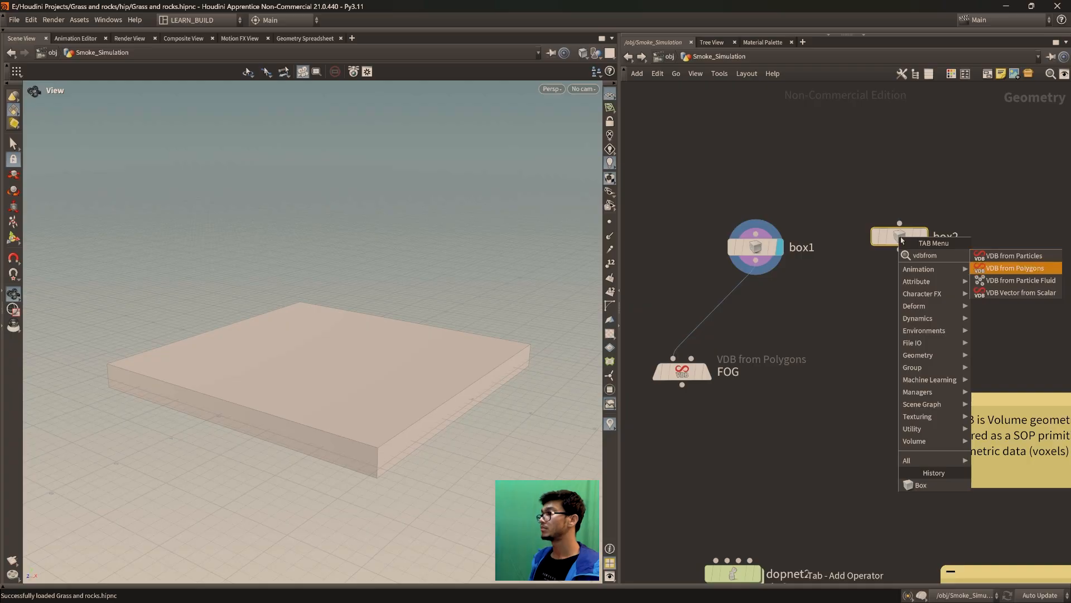
pyautogui.press('Escape')
pyautogui.press('Delete')
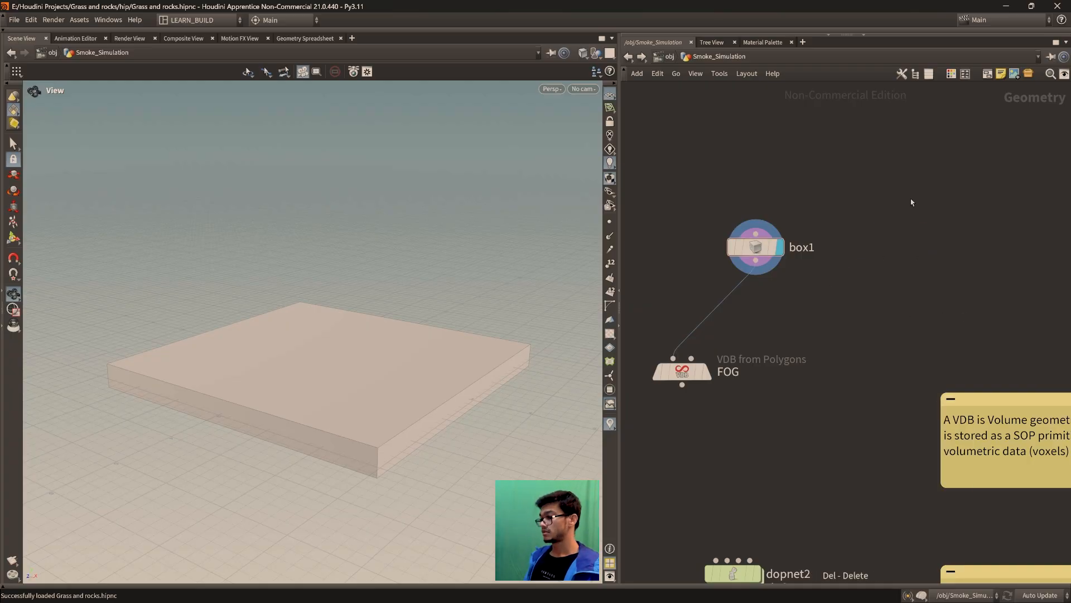
pyautogui.moveTo(383, 268); pyautogui.dragTo(420, 340)
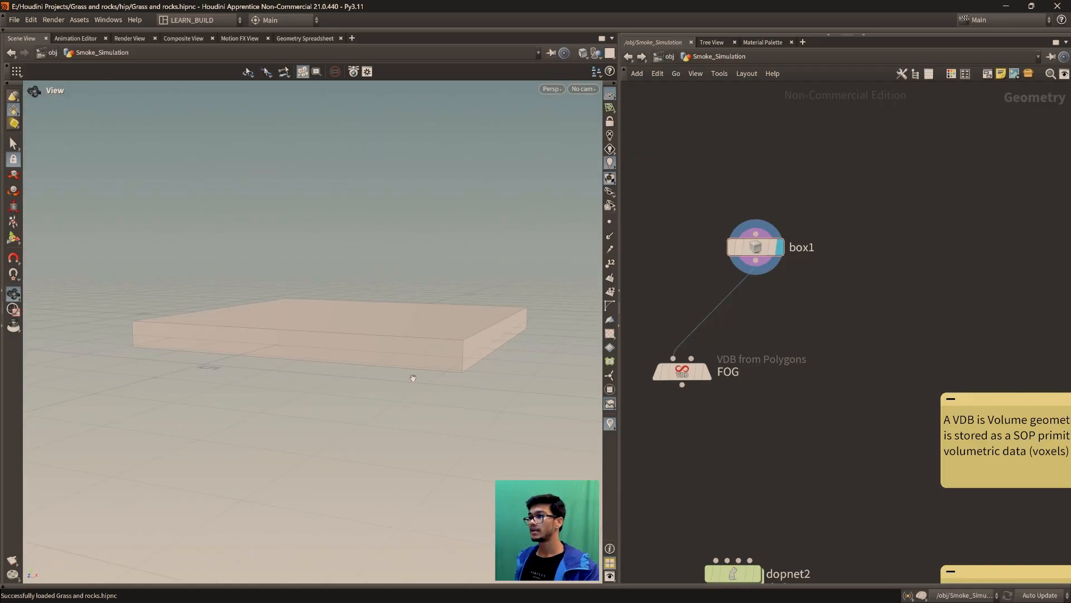
# - Set the display to FOG and review box1's parameters in an enlarged parameter pane
pyautogui.click(709, 340)
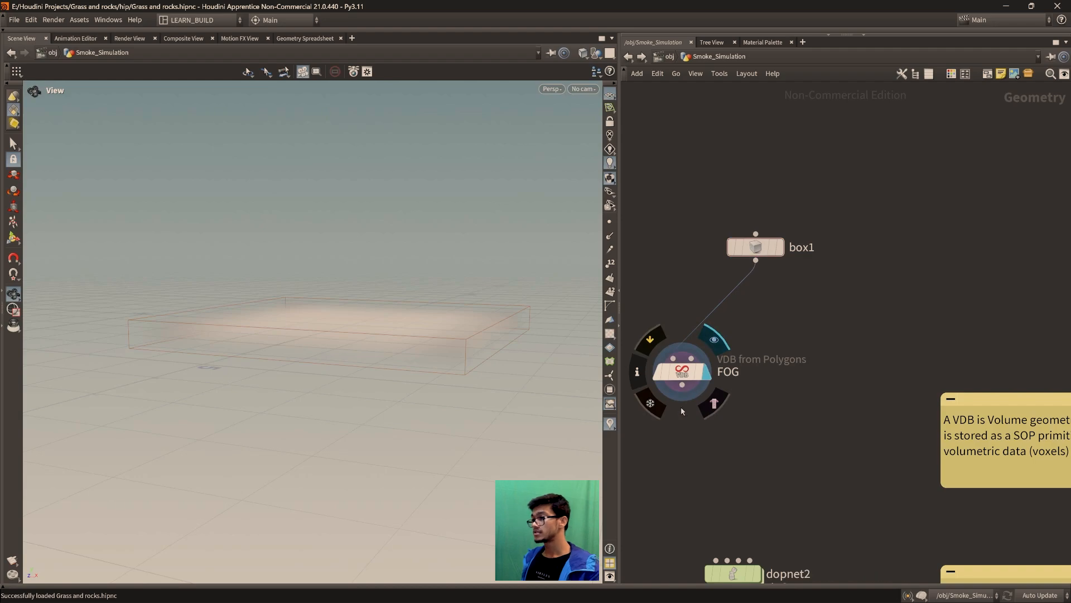
pyautogui.press('p')
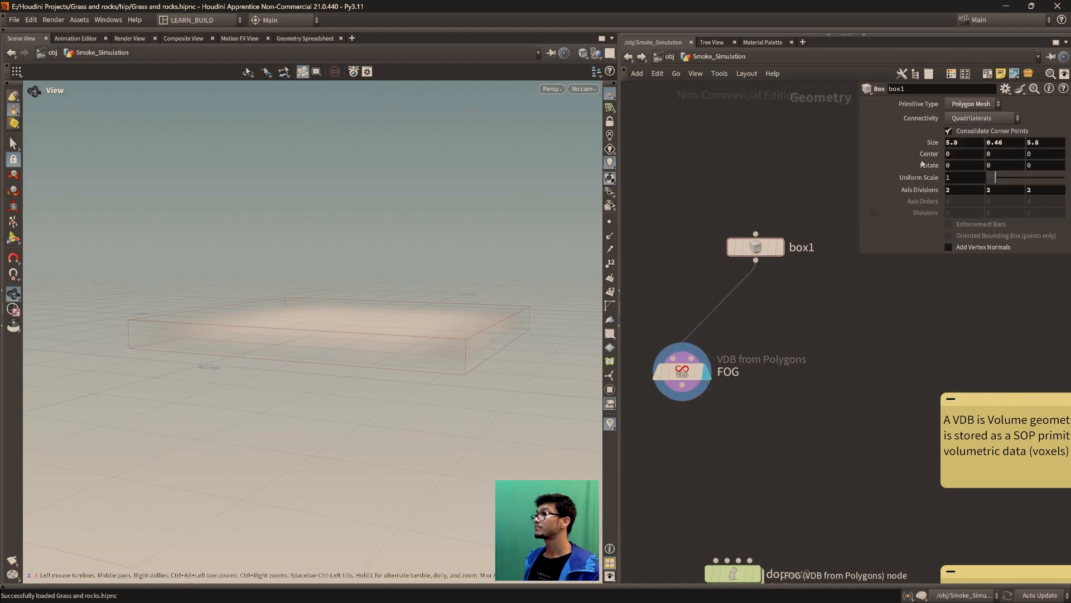
pyautogui.moveTo(985, 255); pyautogui.dragTo(987, 308)
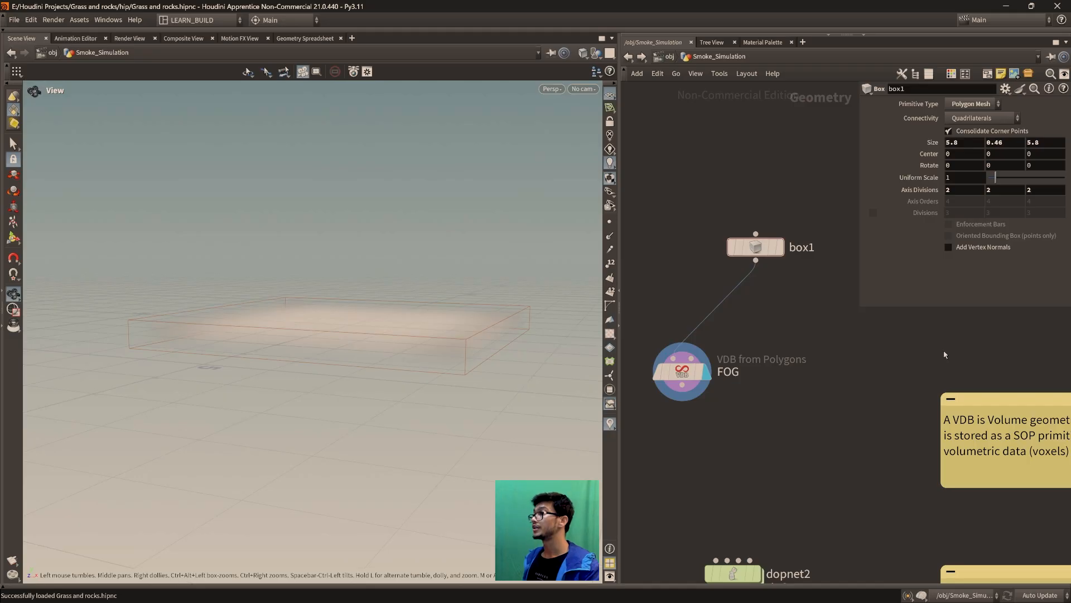
pyautogui.press('p')
pyautogui.scroll(-3, 859, 369)
pyautogui.moveTo(858, 370); pyautogui.dragTo(872, 348, button='middle')
pyautogui.scroll(2, 835, 394)
pyautogui.moveTo(835, 394); pyautogui.dragTo(830, 344, button='middle')
pyautogui.scroll(1, 834, 310)
pyautogui.moveTo(730, 342); pyautogui.dragTo(884, 462)
pyautogui.press('Tab')
pyautogui.write('dop')
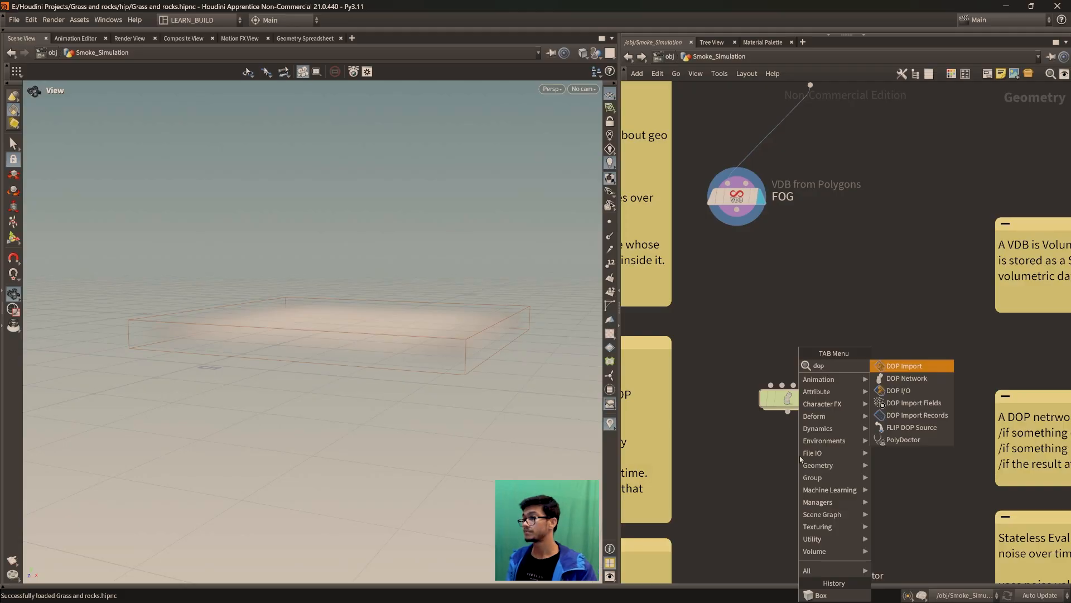
pyautogui.press('Down')
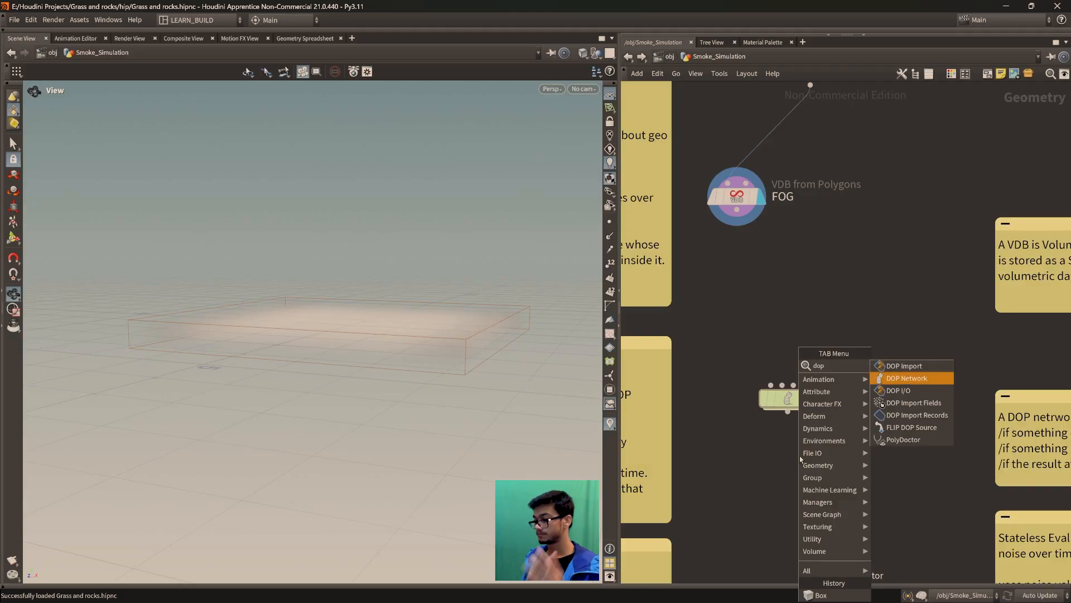
pyautogui.press('Escape')
# - Move dopnet2 slightly higher below FOG and orbit around the fog volume to view it from above
pyautogui.moveTo(888, 455); pyautogui.dragTo(727, 366)
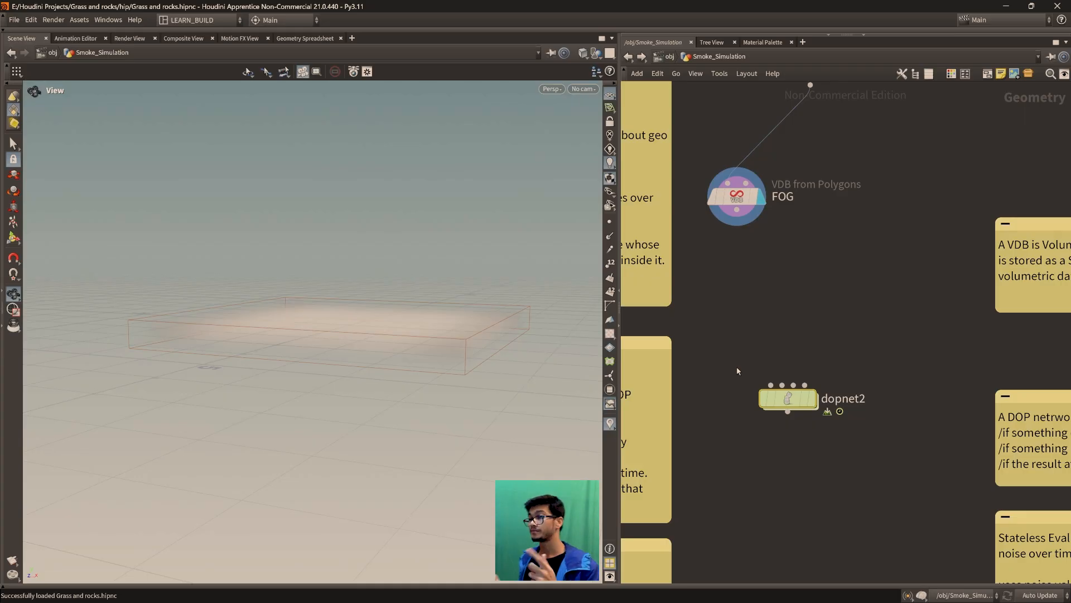
pyautogui.moveTo(773, 400); pyautogui.dragTo(771, 382)
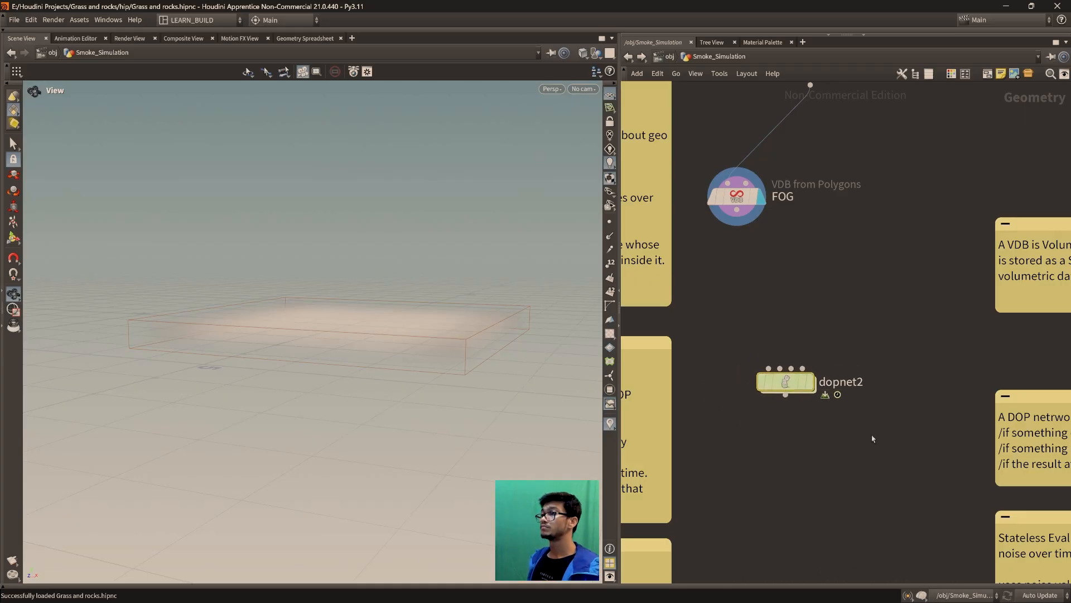
pyautogui.moveTo(290, 296)
pyautogui.mouseDown()
pyautogui.moveTo(285, 281)
pyautogui.moveTo(280, 312)
pyautogui.mouseUp()
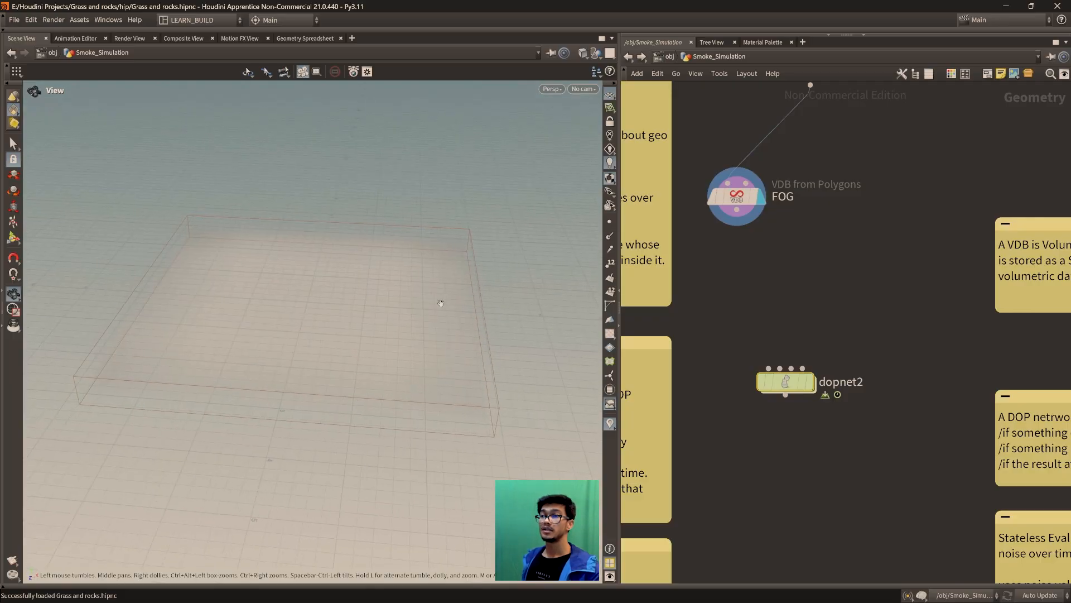
pyautogui.moveTo(393, 375); pyautogui.dragTo(372, 339)
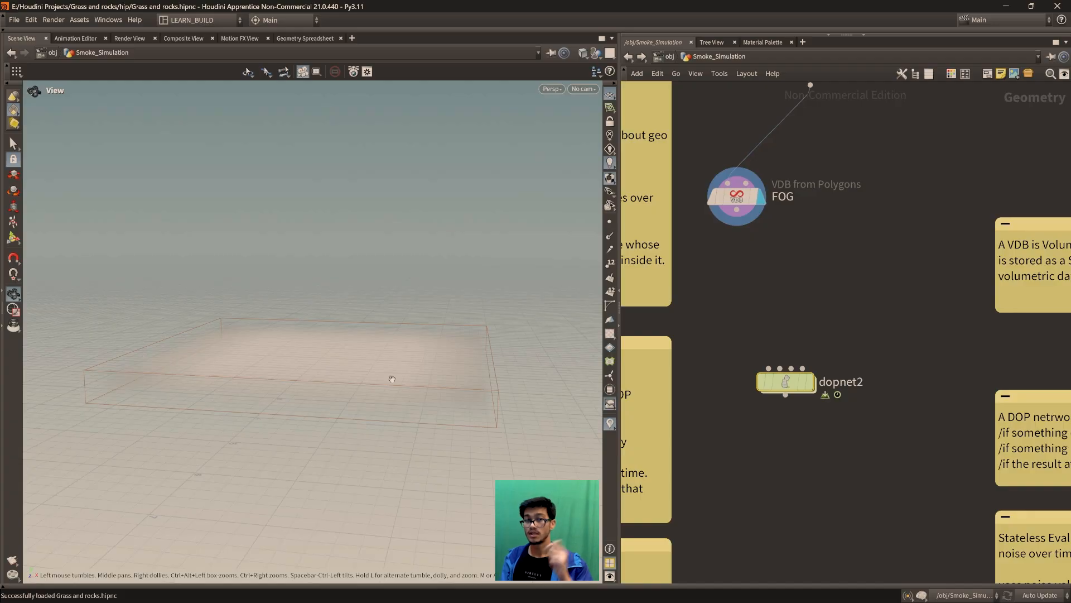
pyautogui.moveTo(392, 380); pyautogui.dragTo(545, 426)
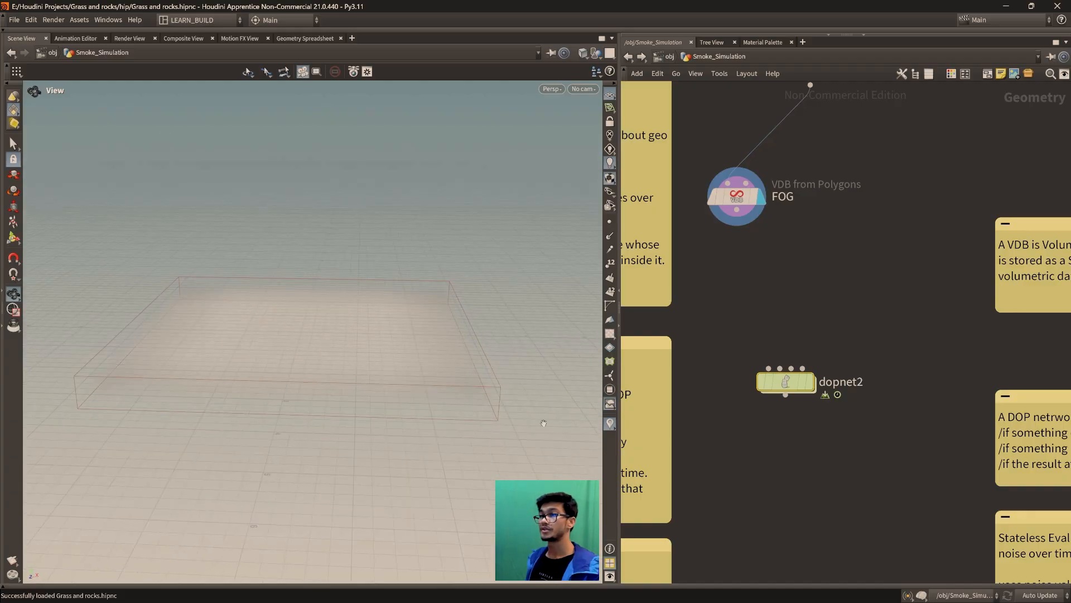
pyautogui.moveTo(787, 384); pyautogui.dragTo(800, 395)
pyautogui.moveTo(310, 344); pyautogui.dragTo(313, 362)
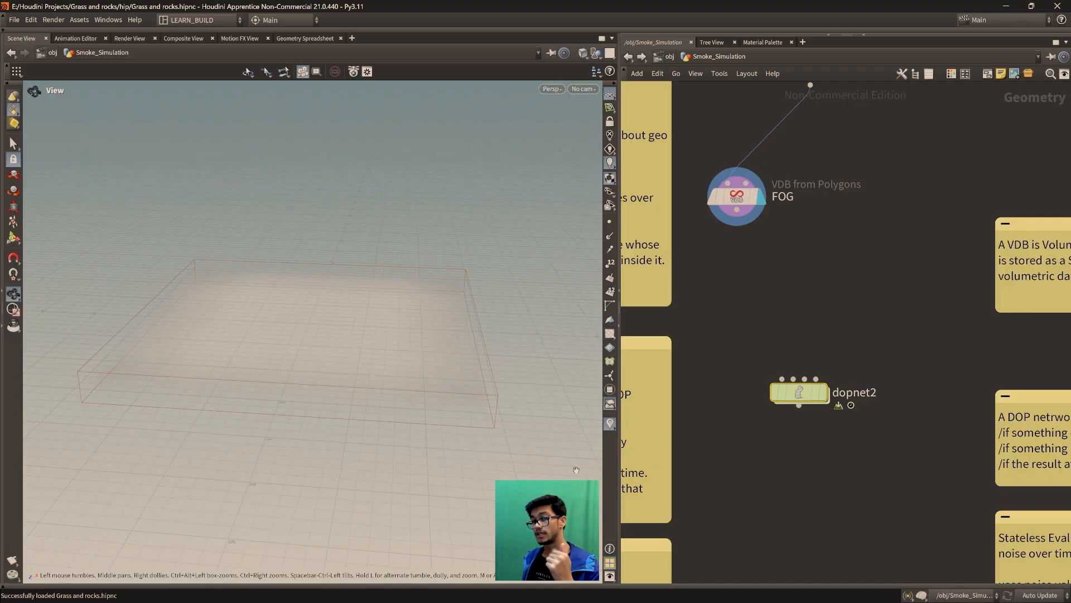
pyautogui.moveTo(797, 394); pyautogui.dragTo(790, 384)
pyautogui.moveTo(892, 442); pyautogui.dragTo(894, 452)
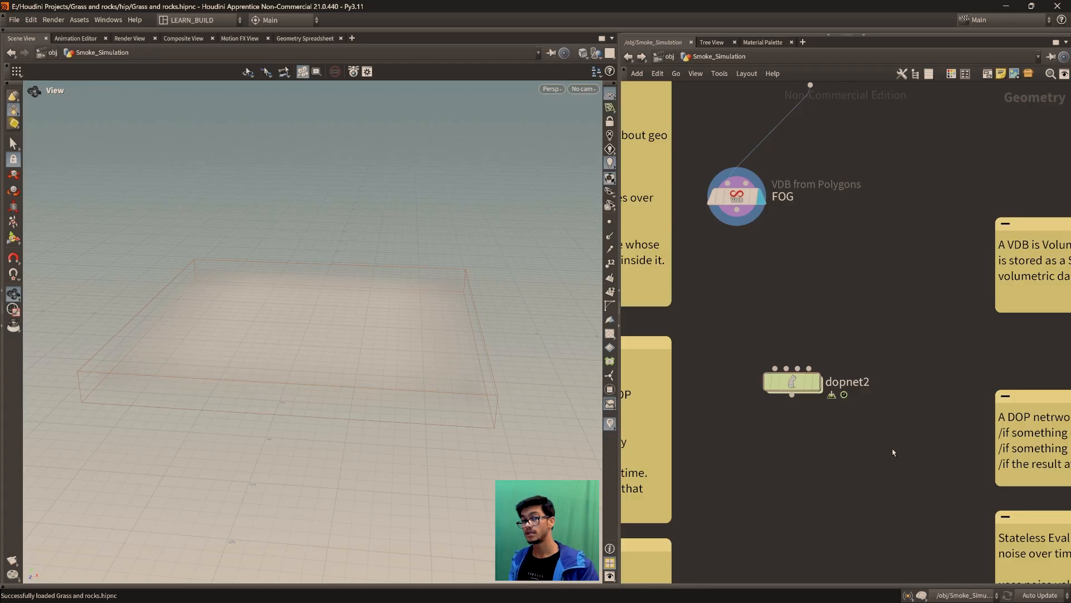
# - Examine the notes on SOP, VOP and DOP operators alongside the box1, FOG and dopnet2 nodes
pyautogui.scroll(-3, 848, 465)
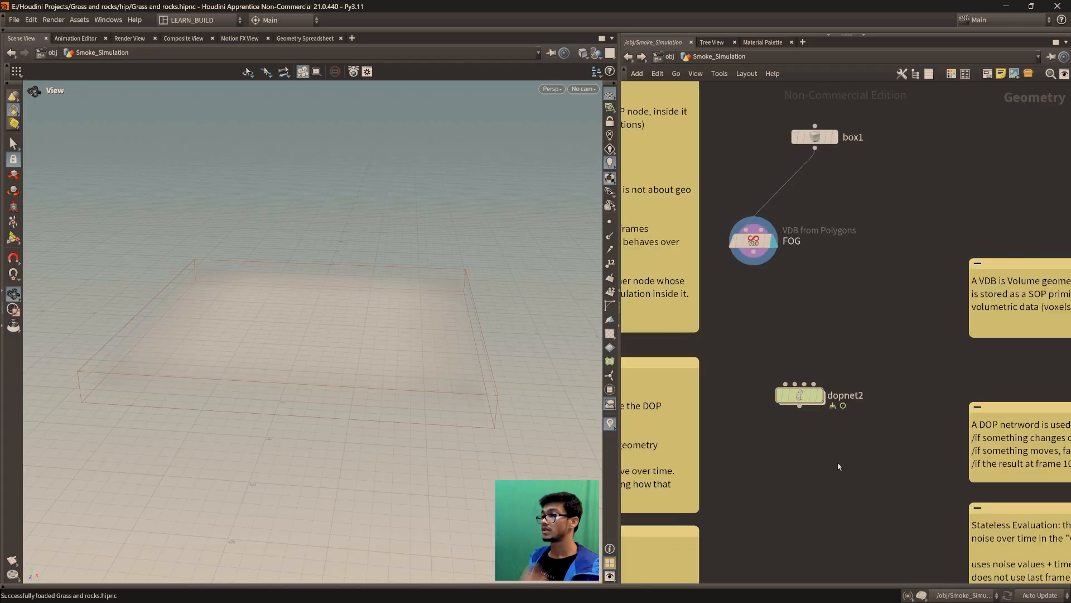
pyautogui.scroll(-4, 836, 490)
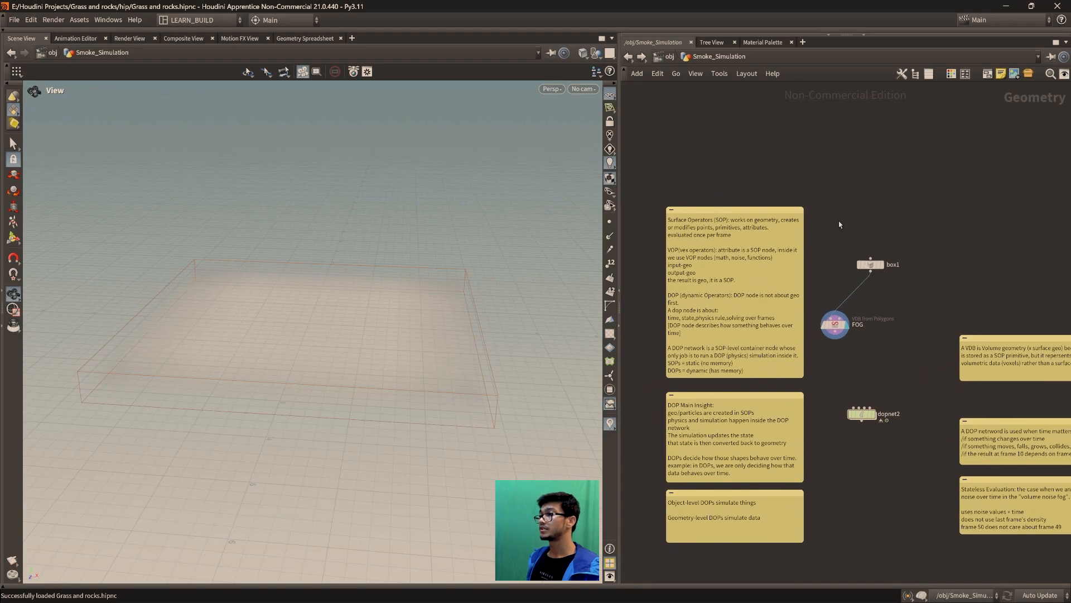
pyautogui.scroll(3, 823, 260)
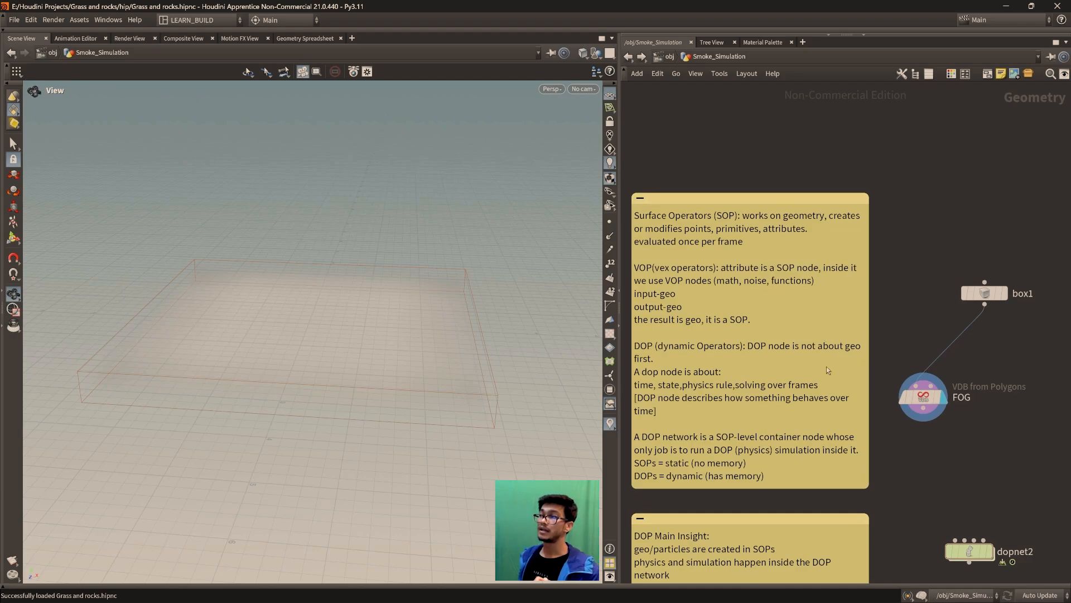
pyautogui.moveTo(1041, 578); pyautogui.dragTo(904, 447, button='middle')
pyautogui.scroll(2, 795, 402)
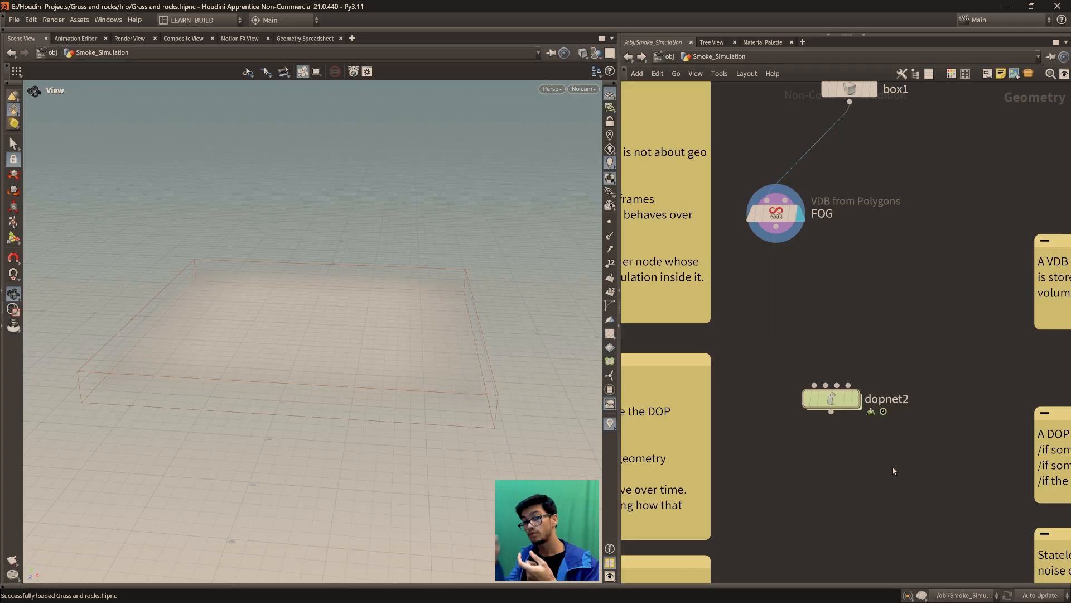
pyautogui.moveTo(755, 329); pyautogui.dragTo(931, 455)
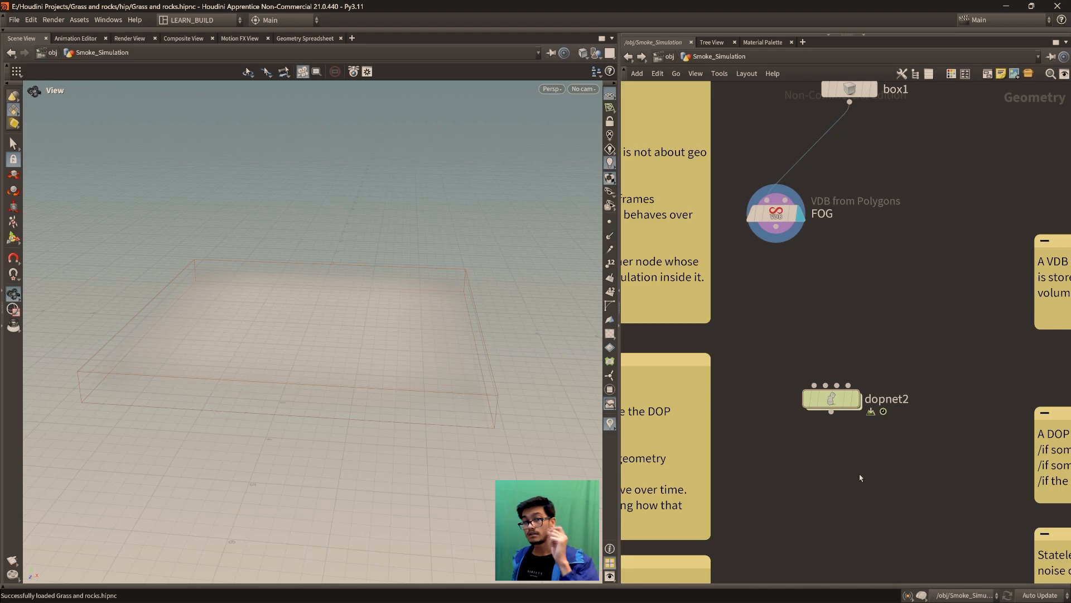
pyautogui.moveTo(904, 506); pyautogui.dragTo(812, 457, button='middle')
pyautogui.scroll(-3, 823, 439)
pyautogui.moveTo(789, 325); pyautogui.dragTo(797, 440, button='middle')
pyautogui.scroll(3, 780, 404)
# - Show the parameters of FOG and reposition box1 and FOG higher in the network
pyautogui.click(697, 333)
pyautogui.press('p')
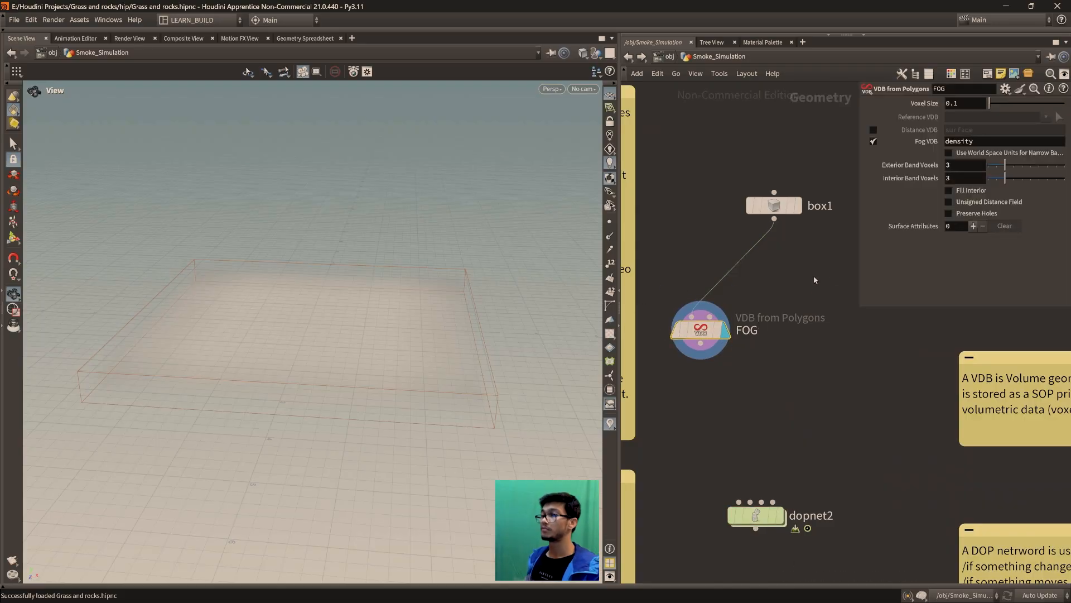
pyautogui.moveTo(777, 229); pyautogui.dragTo(778, 195)
pyautogui.moveTo(714, 361); pyautogui.dragTo(742, 318)
pyautogui.moveTo(405, 360); pyautogui.dragTo(376, 362)
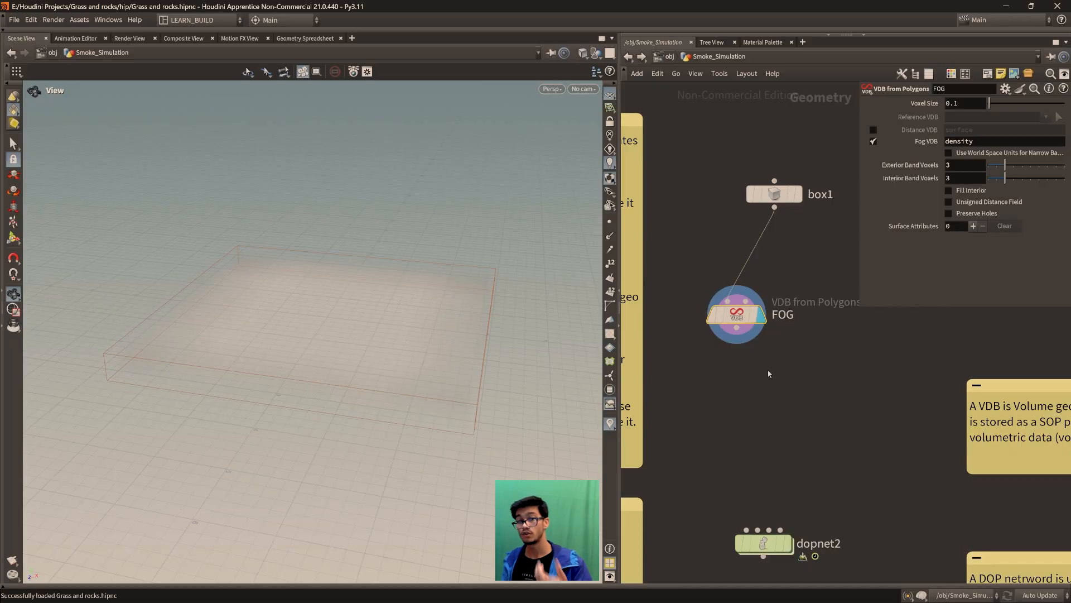
# - Review the VDB, DOP network and stateless evaluation notes, and look briefly inside dopnet2
pyautogui.moveTo(799, 450); pyautogui.dragTo(697, 313, button='middle')
pyautogui.moveTo(796, 472); pyautogui.dragTo(681, 291, button='middle')
pyautogui.moveTo(877, 506); pyautogui.dragTo(852, 518, button='middle')
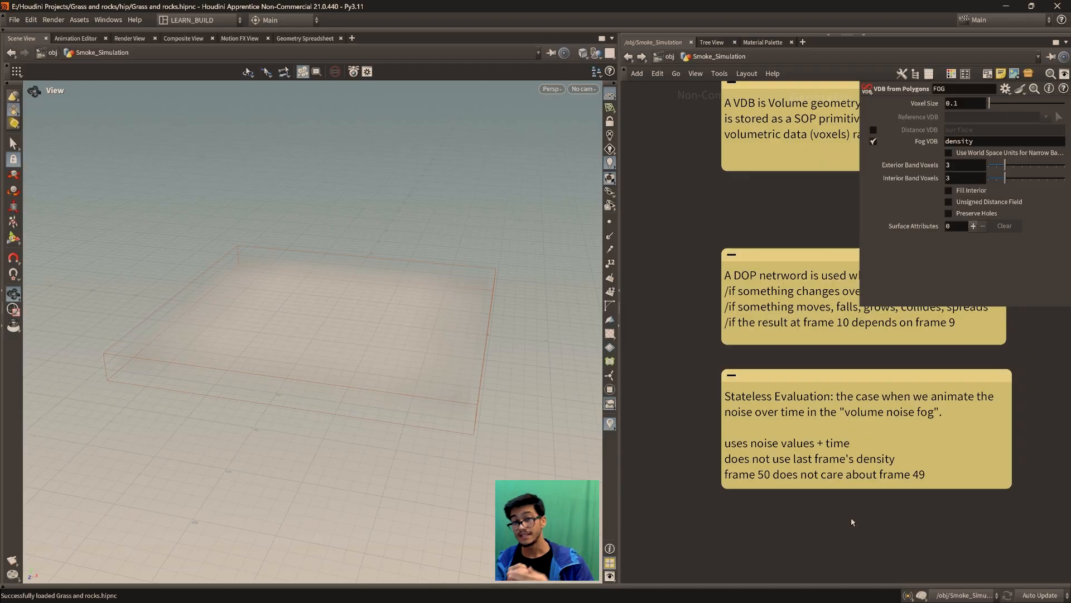
pyautogui.press('h')
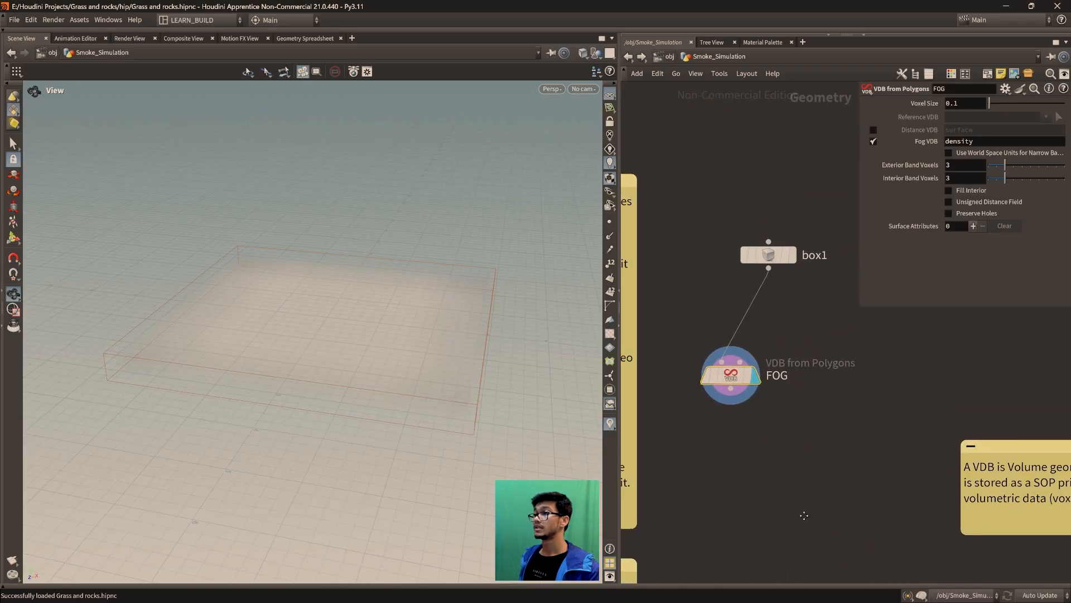
pyautogui.moveTo(813, 473); pyautogui.dragTo(798, 295, button='middle')
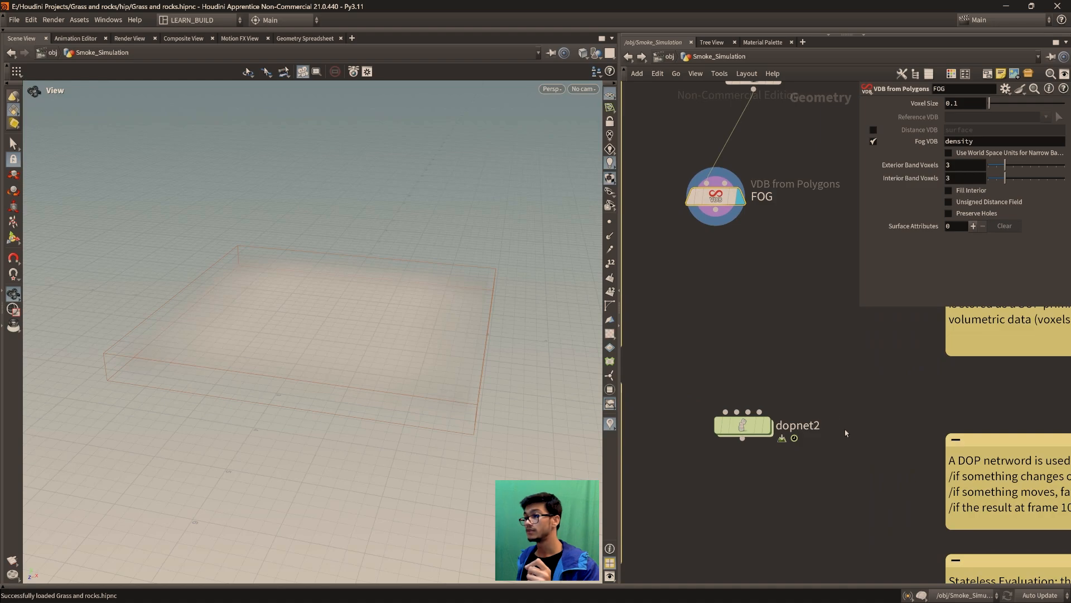
pyautogui.doubleClick(743, 425)
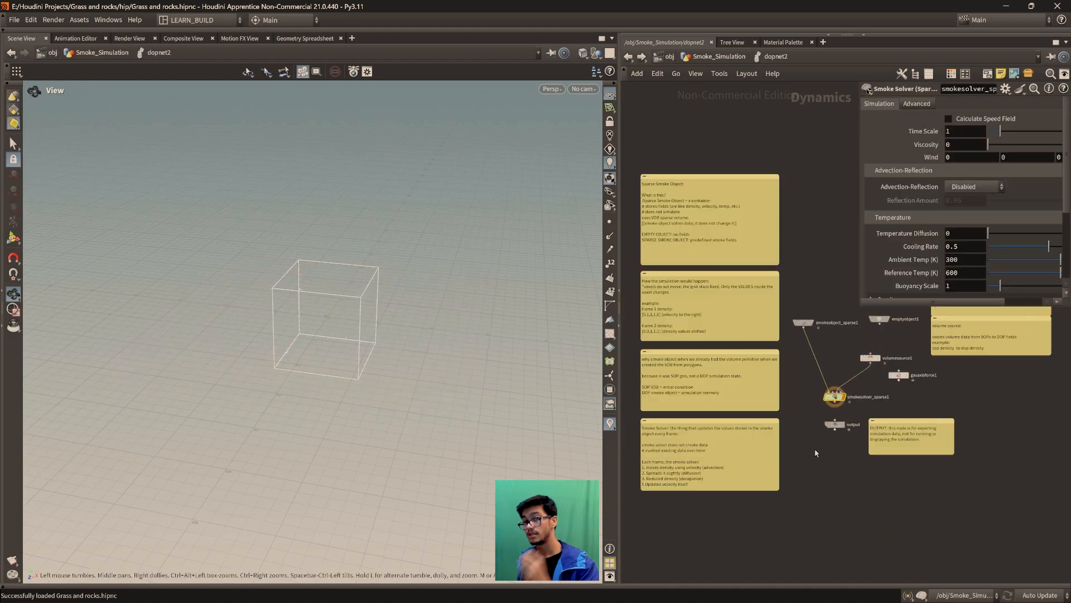
pyautogui.press('u')
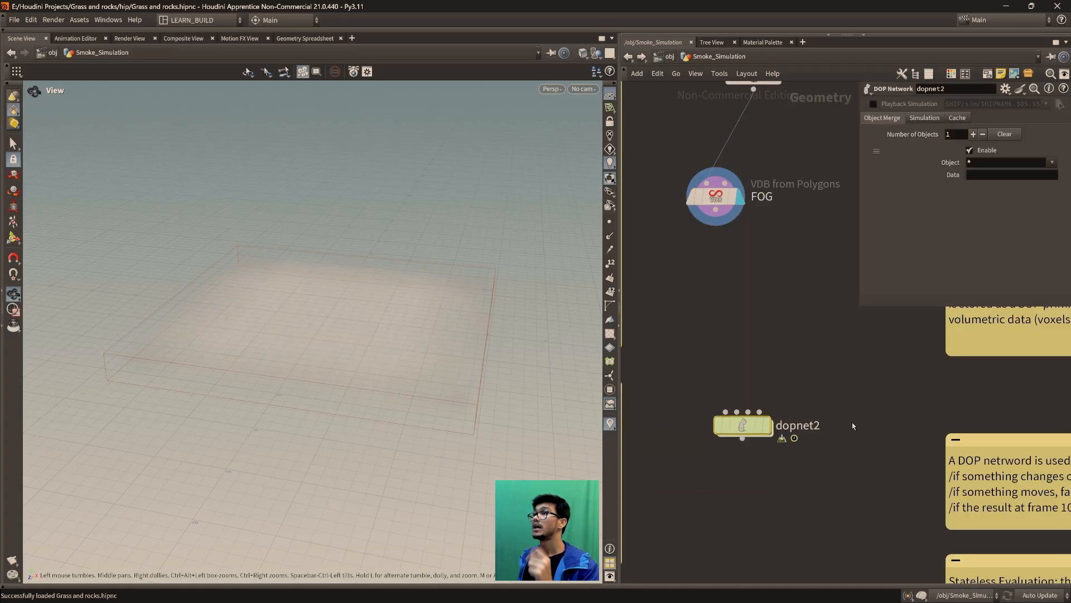
pyautogui.moveTo(731, 418); pyautogui.dragTo(643, 389, button='middle')
pyautogui.moveTo(882, 437); pyautogui.dragTo(848, 425, button='middle')
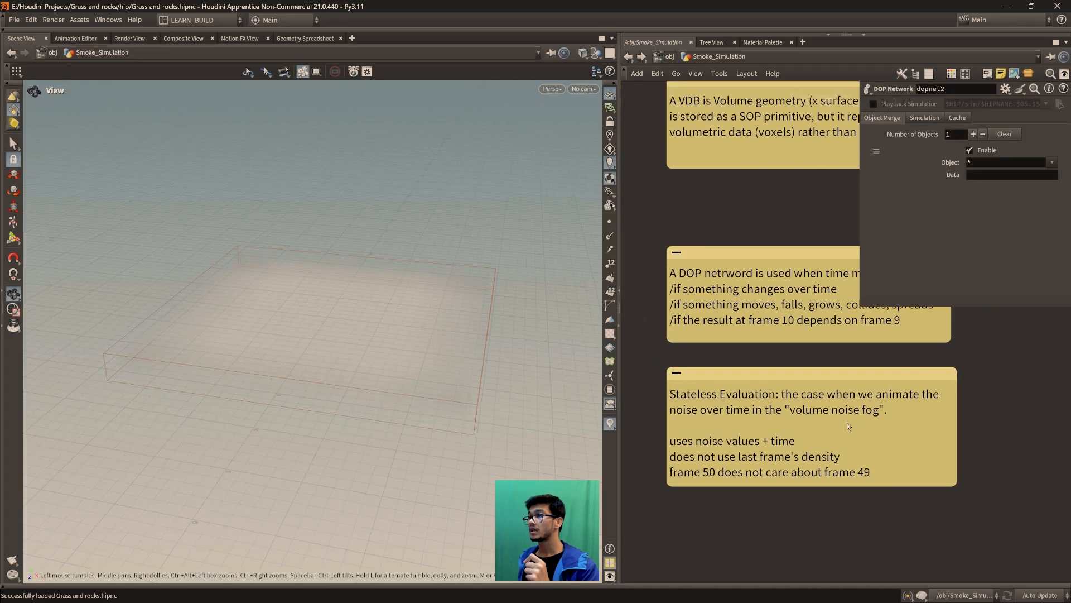
pyautogui.moveTo(940, 419); pyautogui.dragTo(931, 425, button='middle')
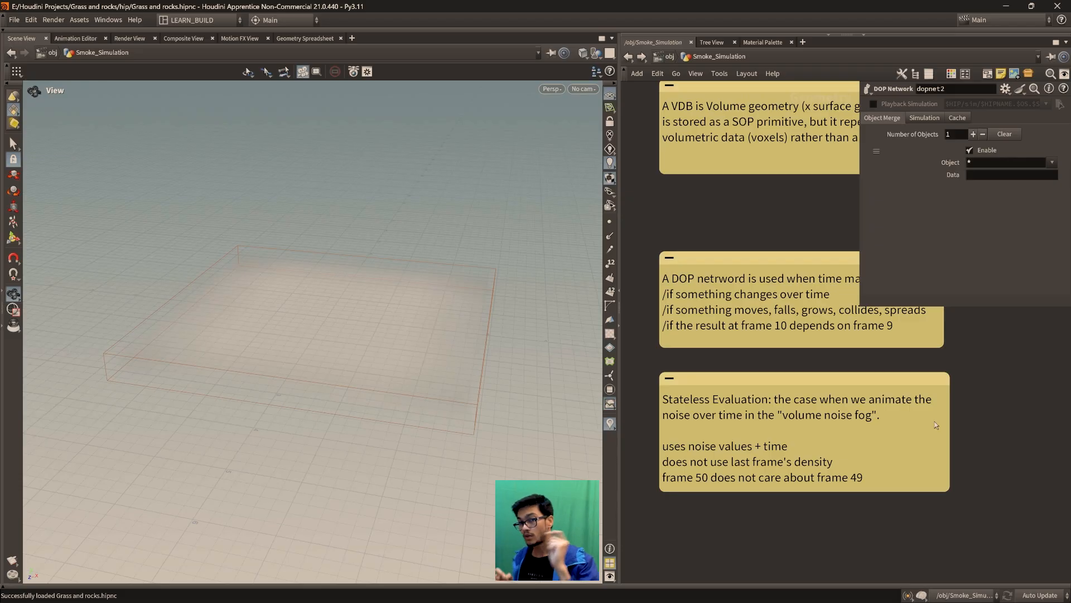
pyautogui.press('h')
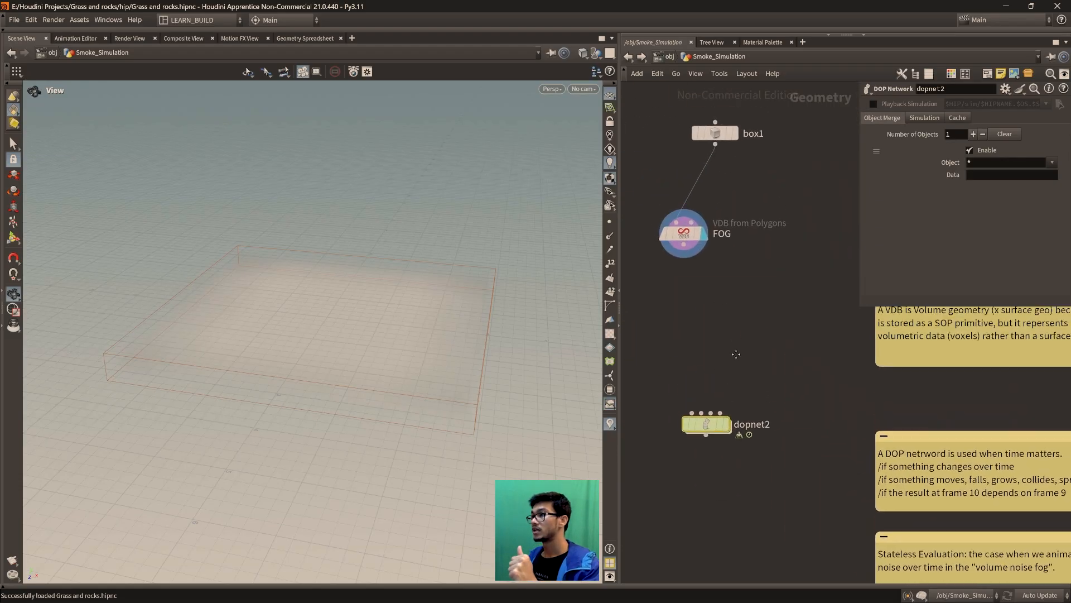
# - Move FOG closer to dopnet2 and revisit the DOP network and stateless evaluation notes
pyautogui.moveTo(688, 269); pyautogui.dragTo(707, 312)
pyautogui.moveTo(756, 494); pyautogui.dragTo(734, 421, button='middle')
pyautogui.scroll(-1, 768, 484)
pyautogui.scroll(3, 735, 421)
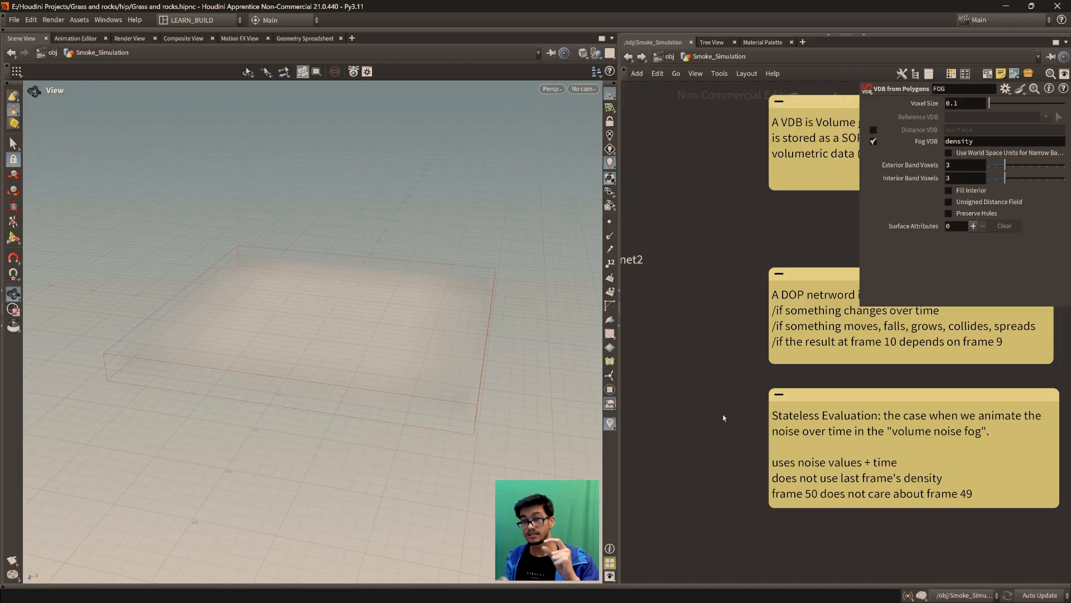
pyautogui.moveTo(690, 280); pyautogui.dragTo(764, 412, button='middle')
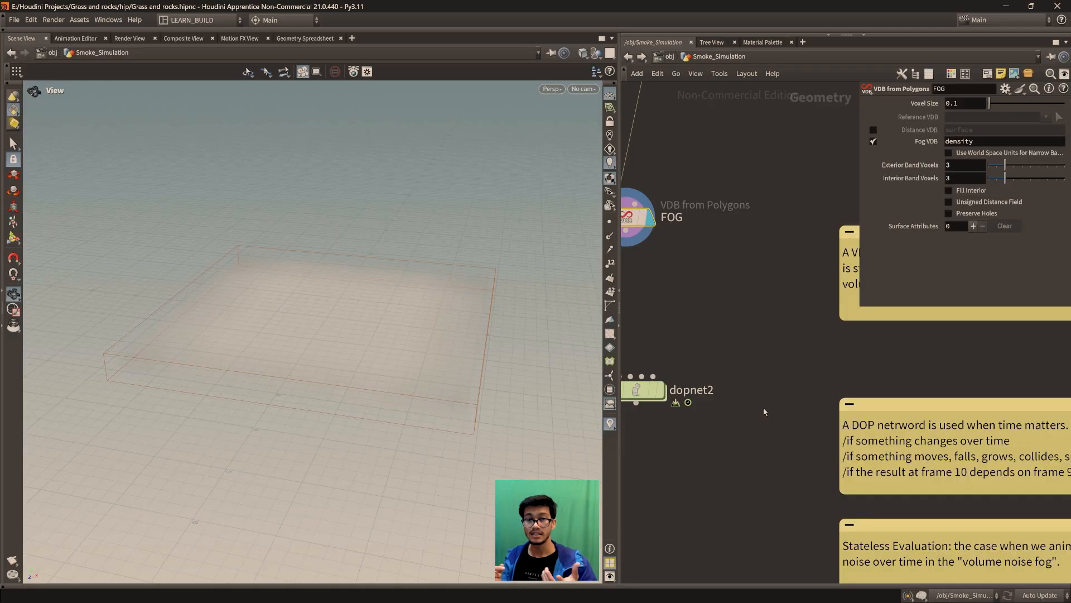
pyautogui.moveTo(942, 497); pyautogui.dragTo(774, 360, button='middle')
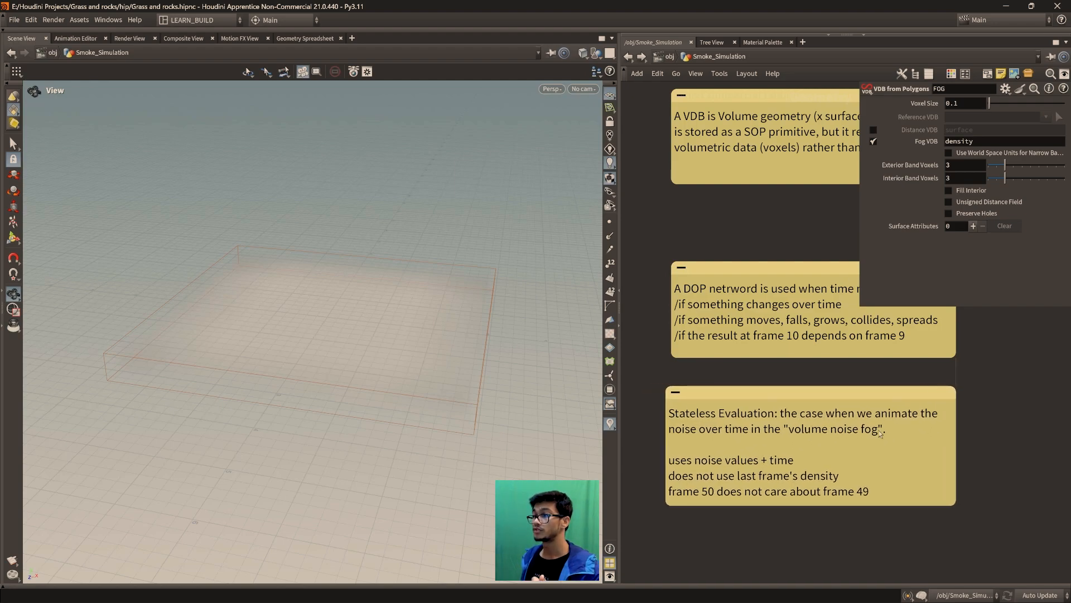
# - Set the display to volumenoisefog1 at the end of the sphere-based node chain
pyautogui.scroll(-5, 967, 409)
pyautogui.moveTo(949, 412); pyautogui.dragTo(733, 384, button='middle')
pyautogui.scroll(5, 732, 383)
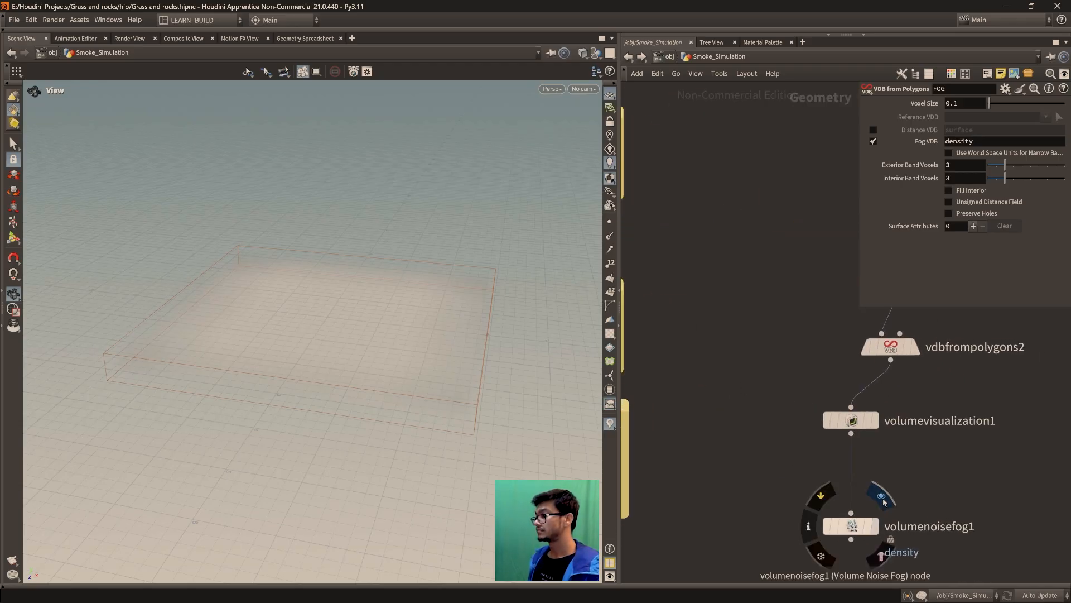
pyautogui.click(873, 526)
pyautogui.press('f')
pyautogui.scroll(2, 336, 335)
pyautogui.moveTo(927, 483); pyautogui.dragTo(828, 432, button='middle')
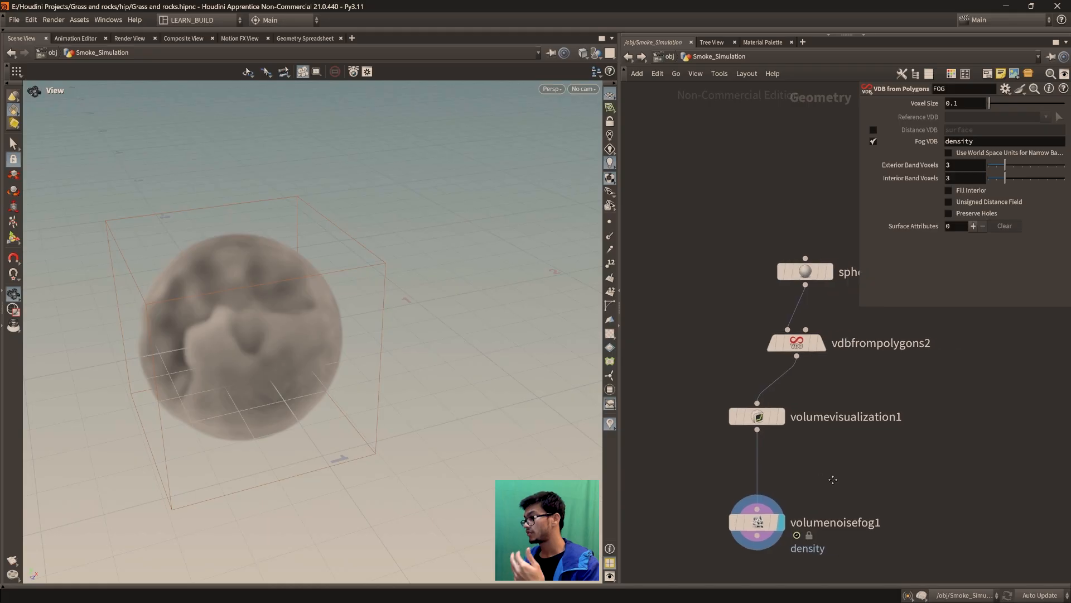
# - Set the noise amplitude of volumenoisefog1 to 4.02 and show the animation timeline
pyautogui.click(746, 485)
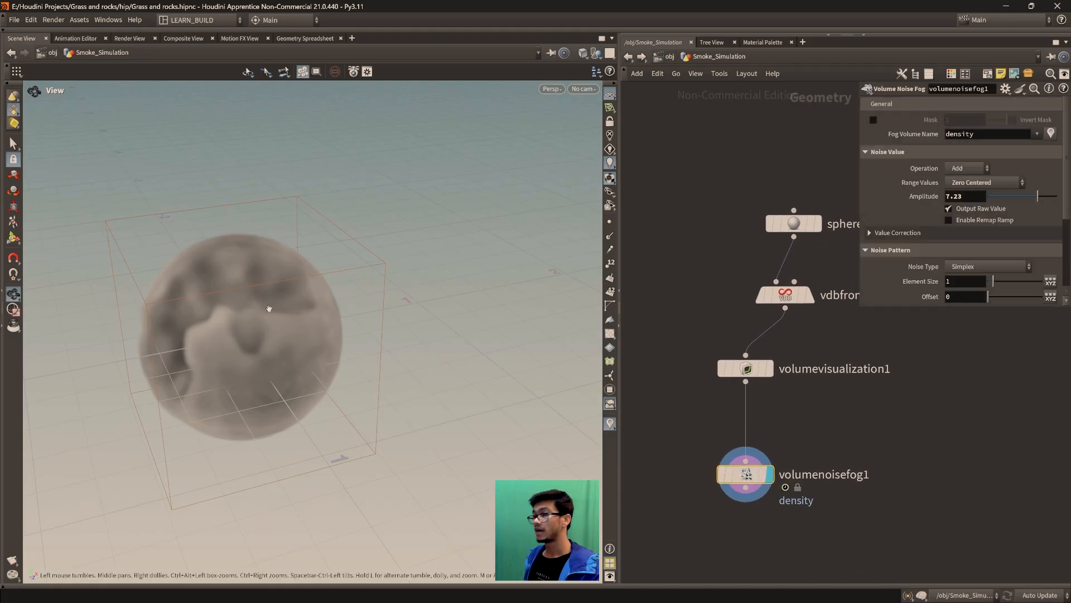
pyautogui.moveTo(1037, 196); pyautogui.dragTo(1017, 199)
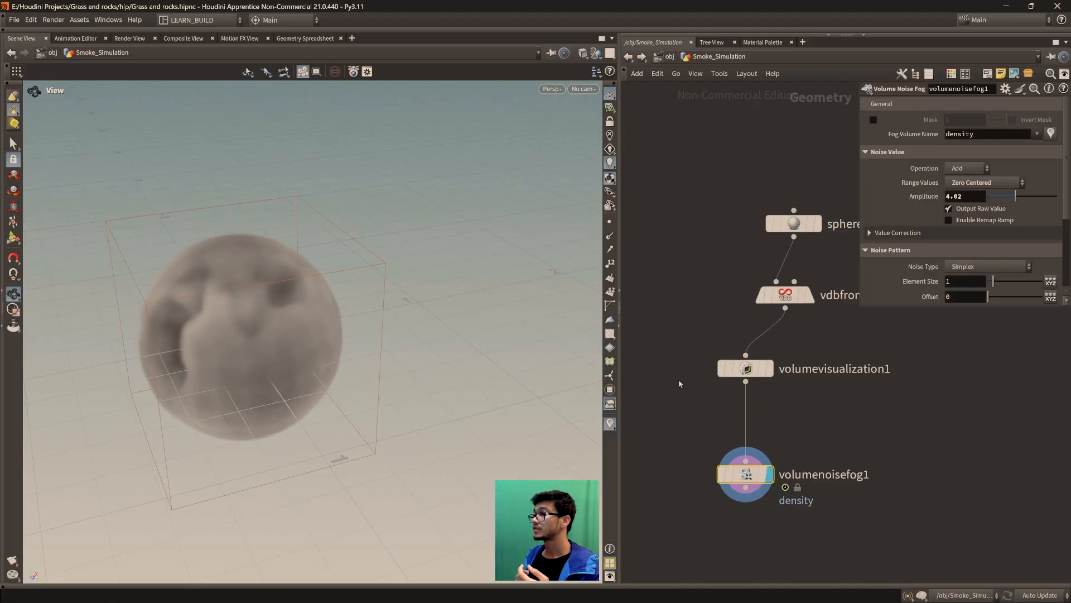
pyautogui.click(11, 587)
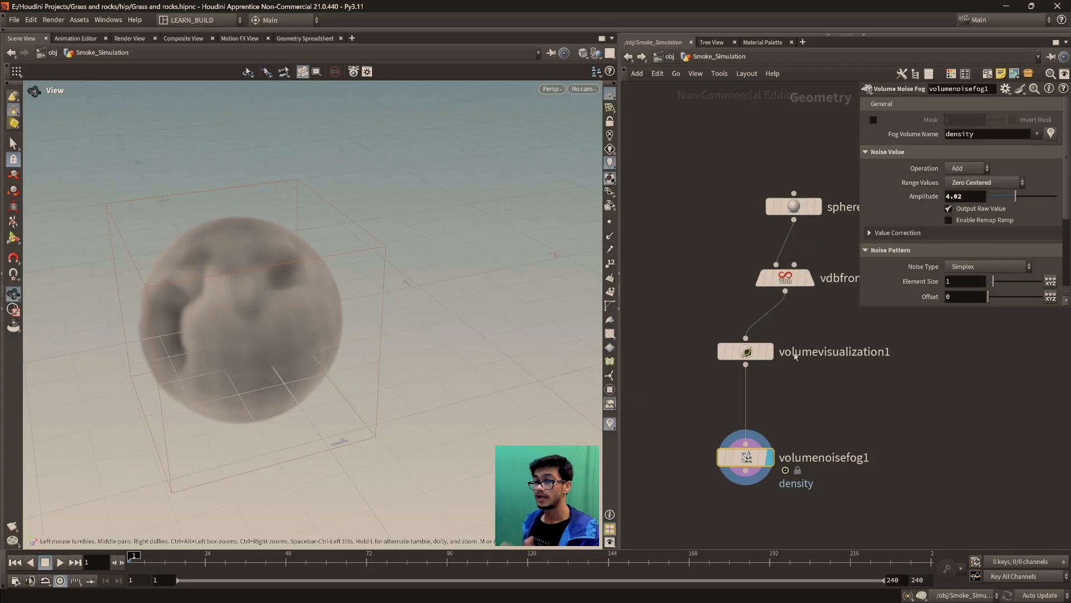
# - Set the noise amplitude of volumenoisefog1 to 5 and scrub the timeline to frame 2
pyautogui.moveTo(964, 197); pyautogui.dragTo(944, 196)
pyautogui.write('5')
pyautogui.press('Return')
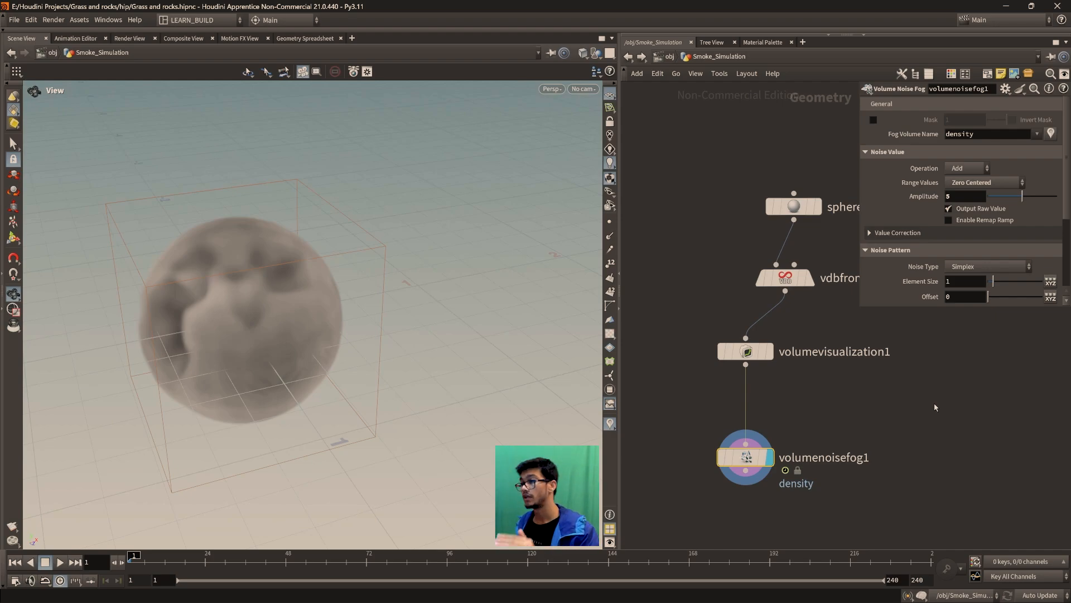
pyautogui.click(138, 557)
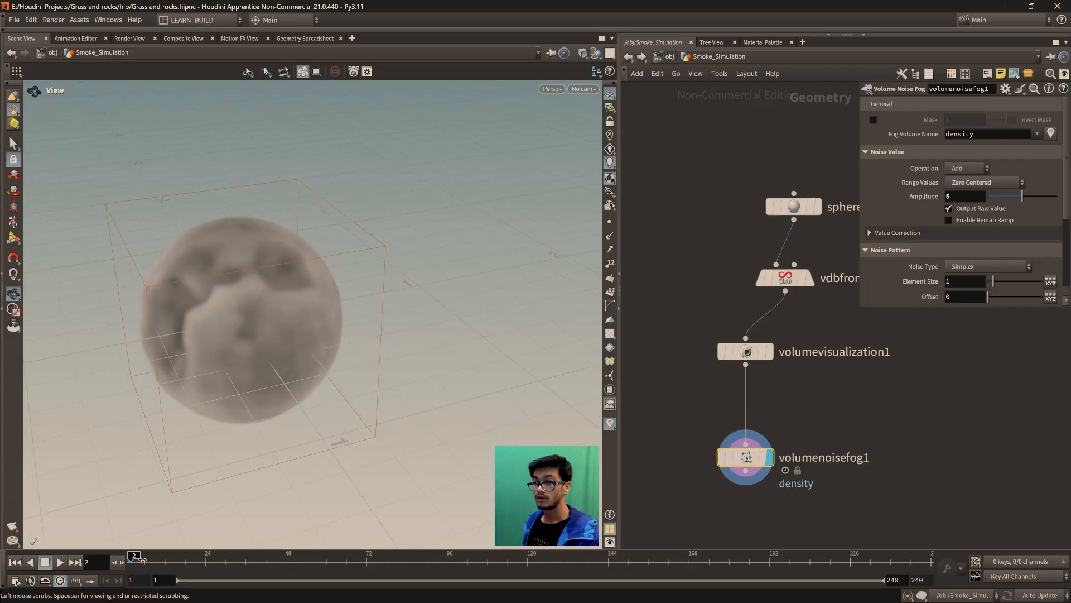
# - Set the noise amplitude of volumenoisefog1 to 6, preview the fog at frame 12, and play the animation
pyautogui.doubleClick(948, 196)
pyautogui.write('6')
pyautogui.press('Return')
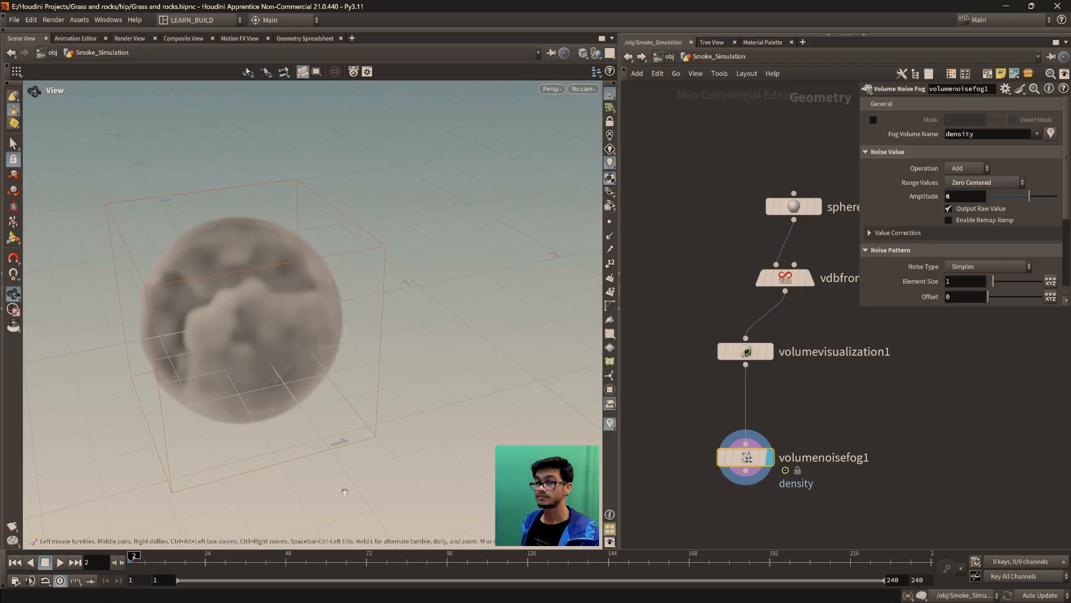
pyautogui.moveTo(156, 557)
pyautogui.mouseDown()
pyautogui.moveTo(257, 565)
pyautogui.moveTo(165, 559)
pyautogui.mouseUp()
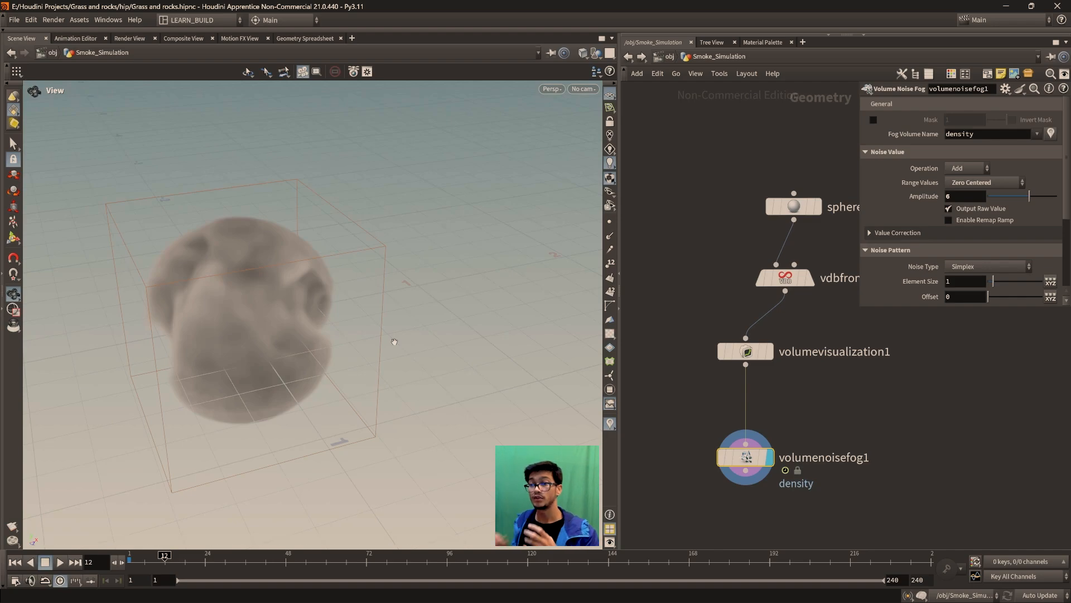
pyautogui.click(61, 563)
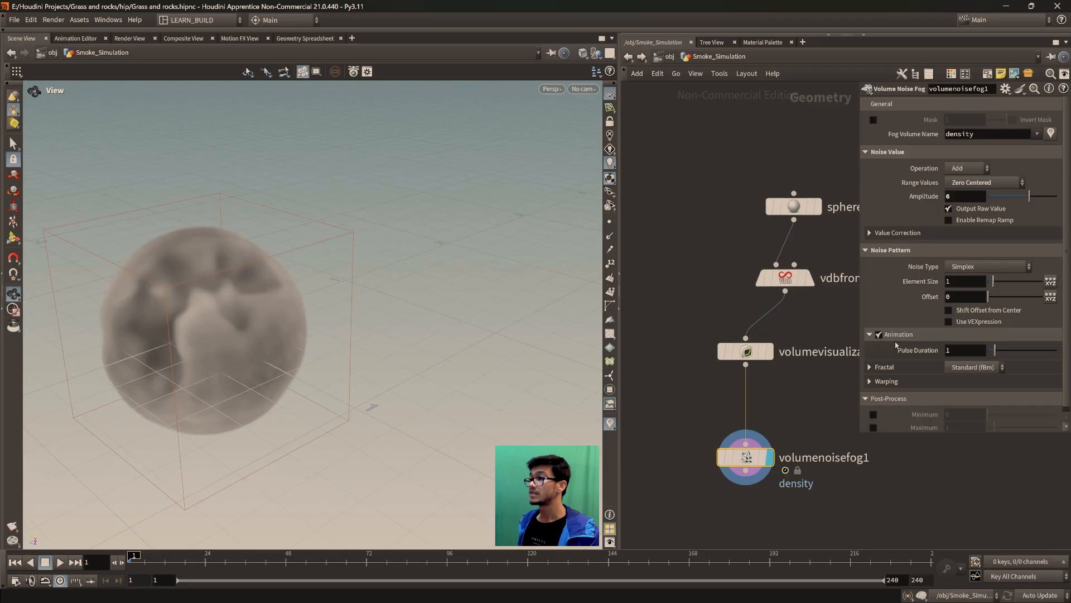
# - Move volumenoisefog1 closer to volumevisualization1 and scrub the timeline to frame 43
pyautogui.moveTo(747, 457); pyautogui.dragTo(746, 434)
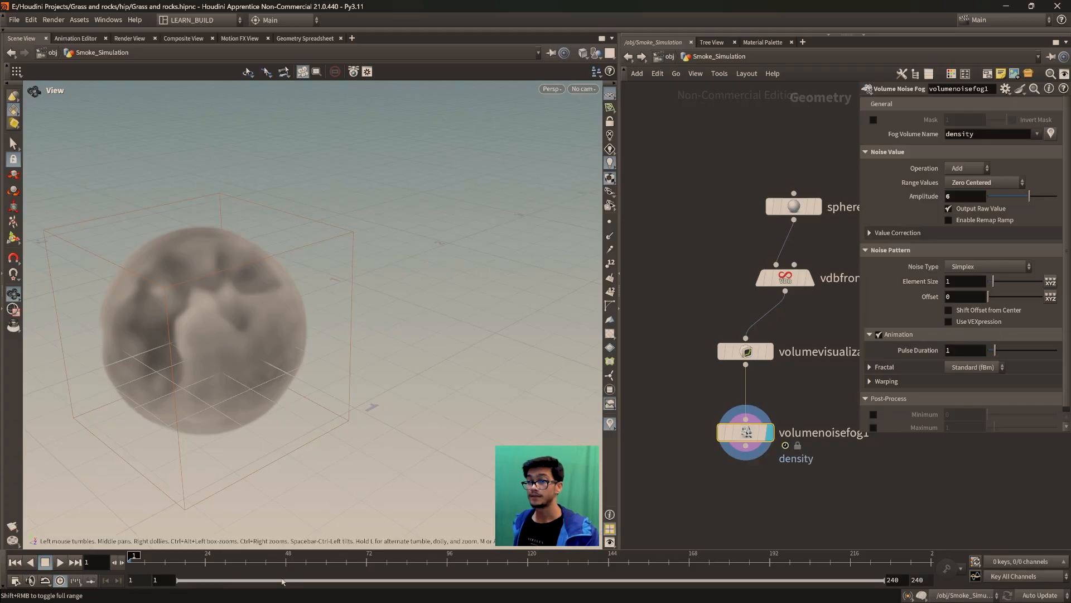
pyautogui.moveTo(135, 555); pyautogui.dragTo(271, 563)
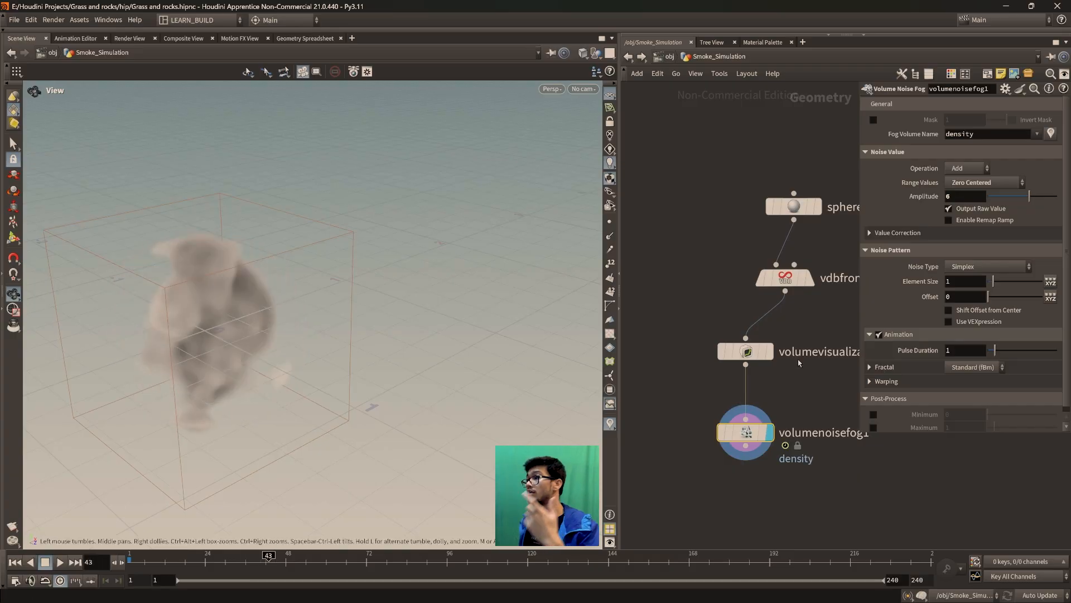
pyautogui.click(869, 335)
pyautogui.click(869, 335)
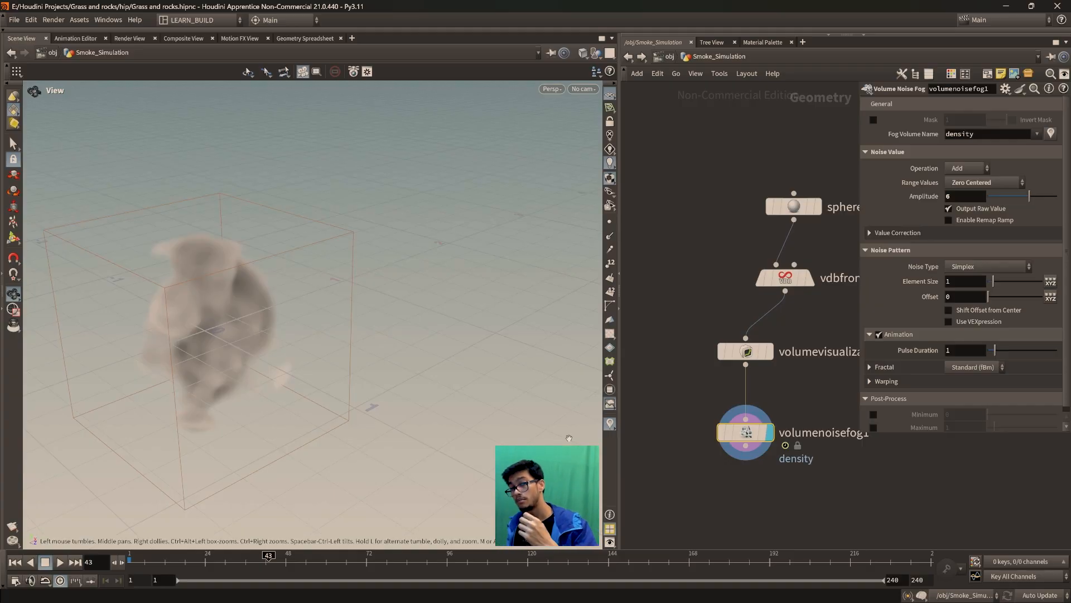
# - Review the VDB, DOP network and stateless evaluation notes beside the sphere-based node chain
pyautogui.moveTo(706, 412); pyautogui.dragTo(820, 401, button='middle')
pyautogui.scroll(-1, 734, 407)
pyautogui.scroll(3, 804, 422)
pyautogui.scroll(-2, 788, 438)
pyautogui.moveTo(791, 446); pyautogui.dragTo(758, 419, button='middle')
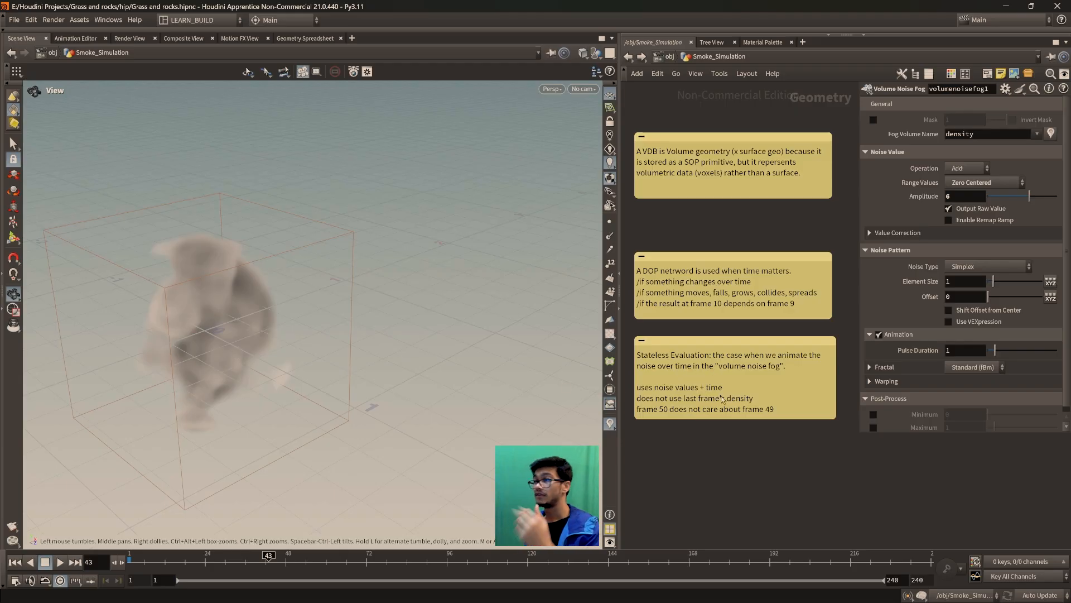
pyautogui.press('h')
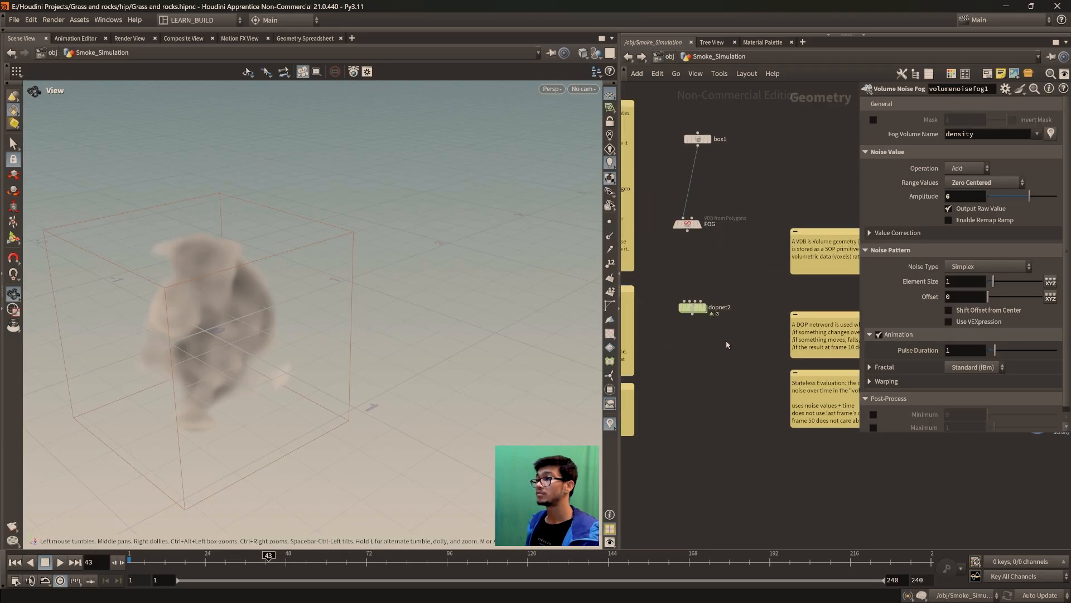
pyautogui.moveTo(727, 345); pyautogui.dragTo(678, 373, button='middle')
pyautogui.scroll(3, 707, 385)
pyautogui.moveTo(783, 376); pyautogui.dragTo(690, 390, button='middle')
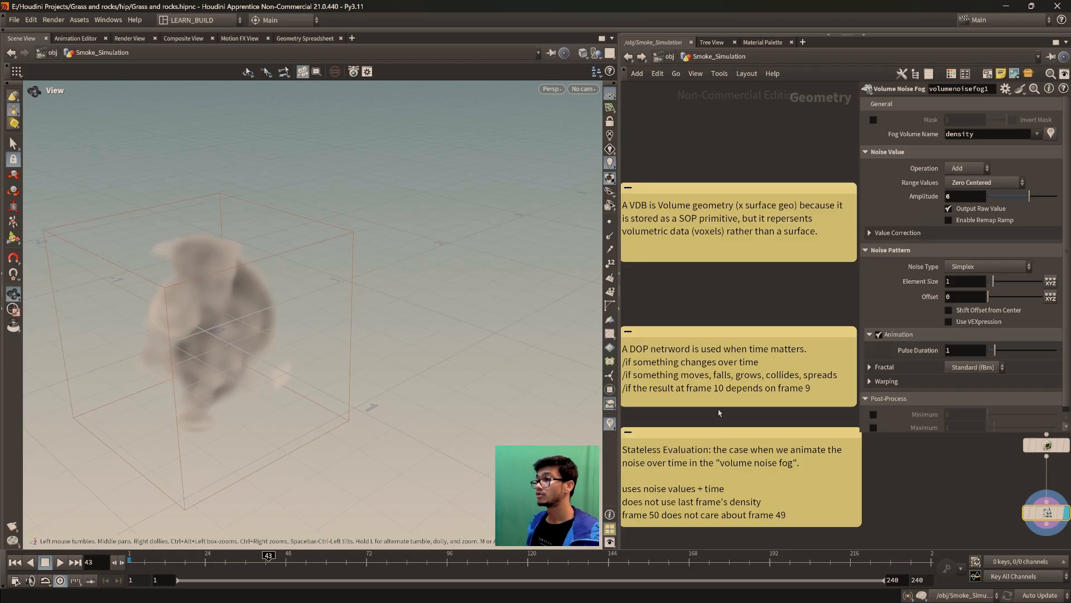
pyautogui.scroll(-2, 715, 338)
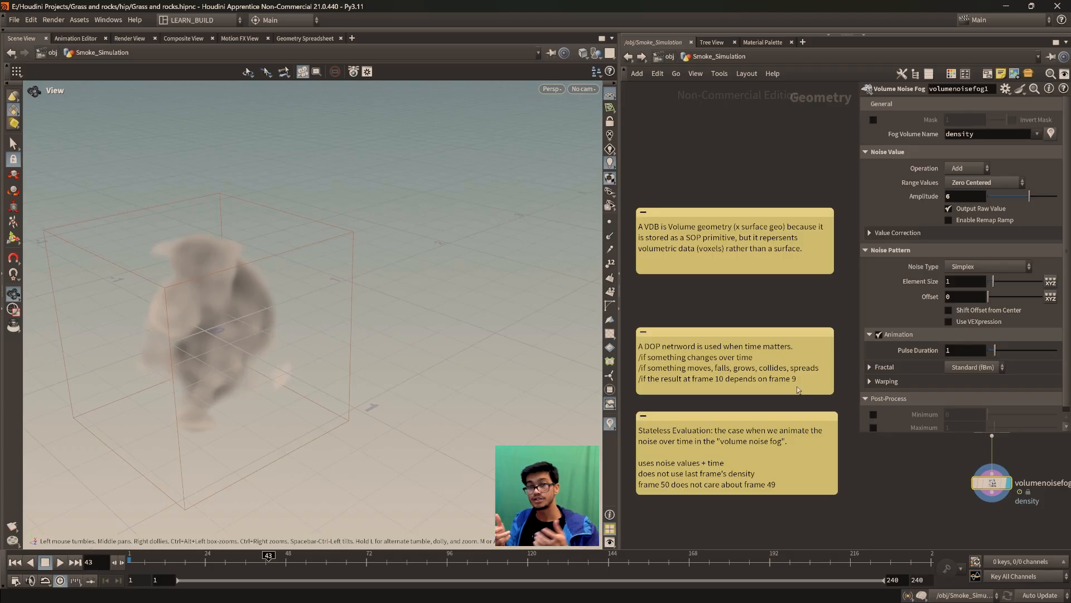
# - Set the display to FOG, the VDB from Polygons node below box1
pyautogui.moveTo(945, 471); pyautogui.dragTo(826, 487, button='middle')
pyautogui.moveTo(446, 313); pyautogui.dragTo(573, 345, button='middle')
pyautogui.moveTo(627, 318); pyautogui.dragTo(719, 443, button='middle')
pyautogui.scroll(1, 707, 418)
pyautogui.scroll(-2, 737, 451)
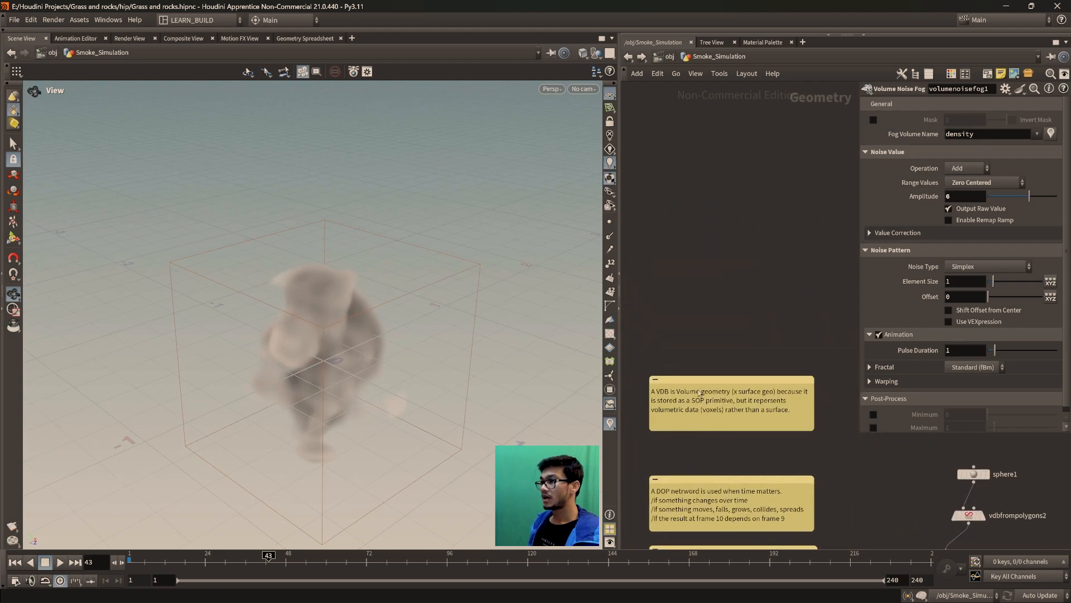
pyautogui.scroll(-1, 328, 324)
pyautogui.moveTo(631, 530); pyautogui.dragTo(770, 459, button='middle')
pyautogui.scroll(-1, 765, 462)
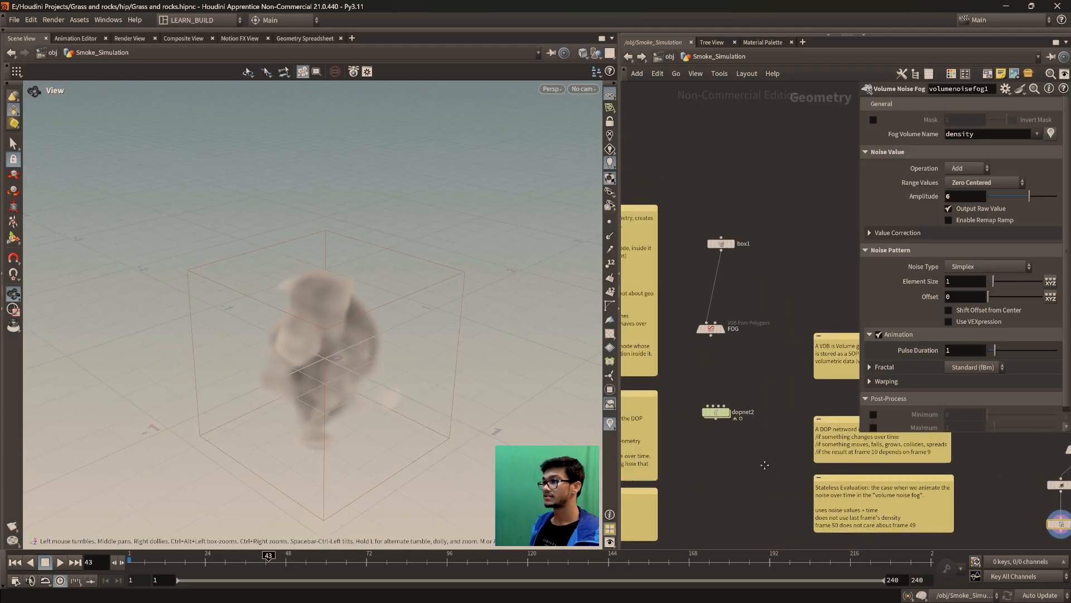
pyautogui.scroll(3, 748, 418)
pyautogui.moveTo(722, 330); pyautogui.dragTo(735, 351, button='middle')
pyautogui.scroll(1, 732, 151)
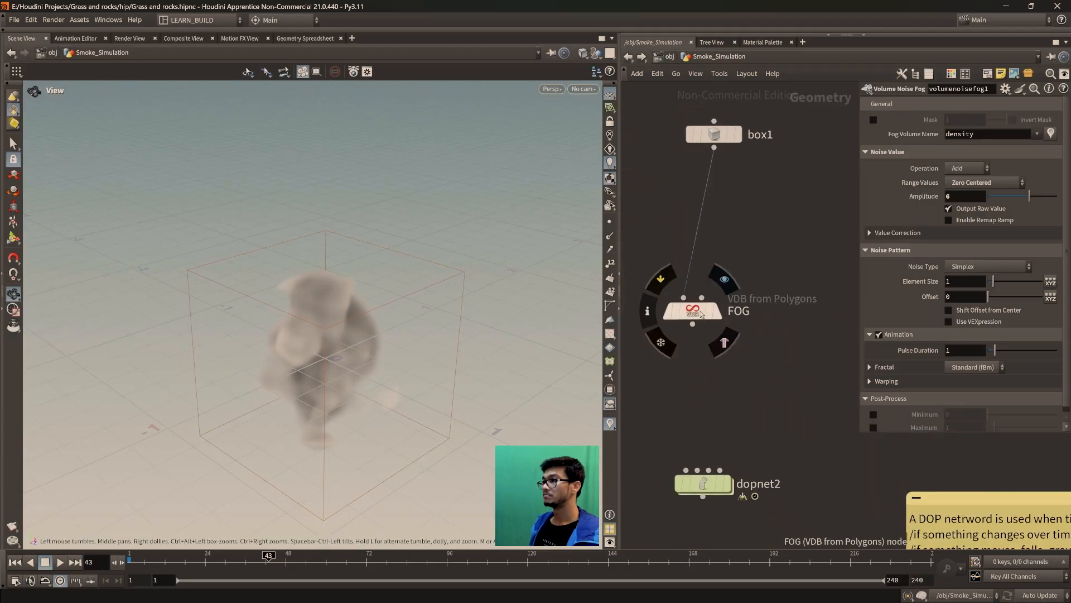
pyautogui.click(720, 285)
pyautogui.scroll(3, 278, 304)
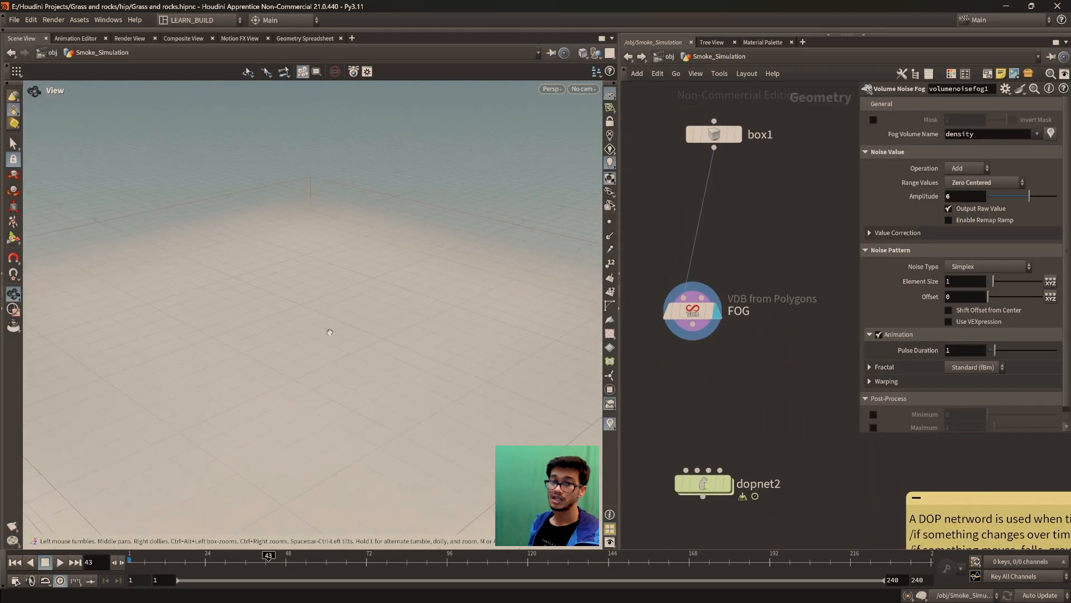
# - Read the note on VDB volume geometry and inspect the box-shaped fog in the viewport
pyautogui.moveTo(835, 475); pyautogui.dragTo(707, 493, button='middle')
pyautogui.scroll(-1, 706, 493)
pyautogui.moveTo(816, 476); pyautogui.dragTo(714, 489, button='middle')
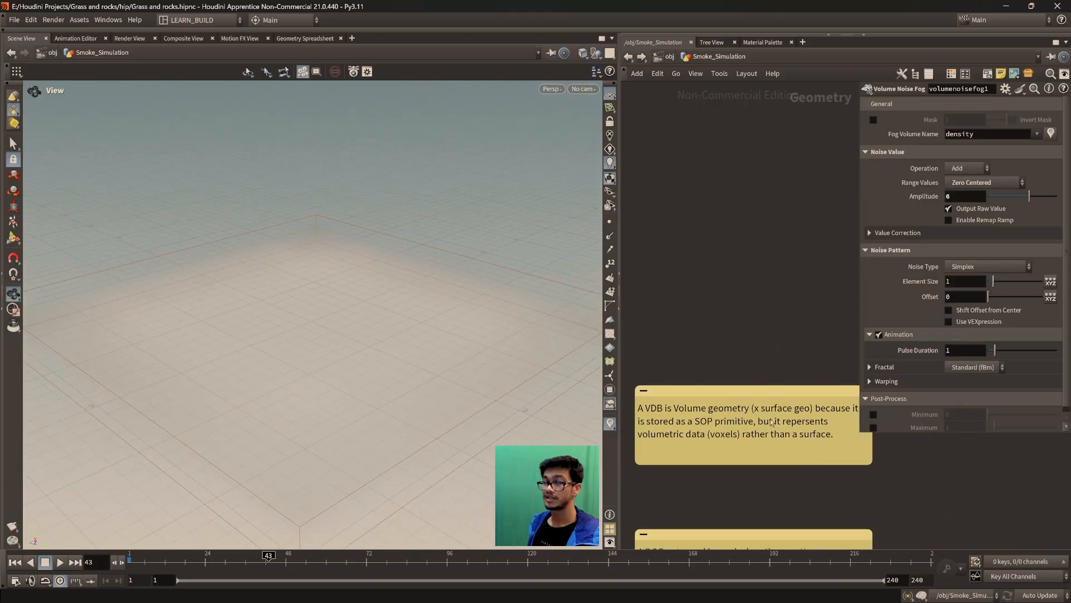
pyautogui.moveTo(828, 509); pyautogui.dragTo(817, 531, button='middle')
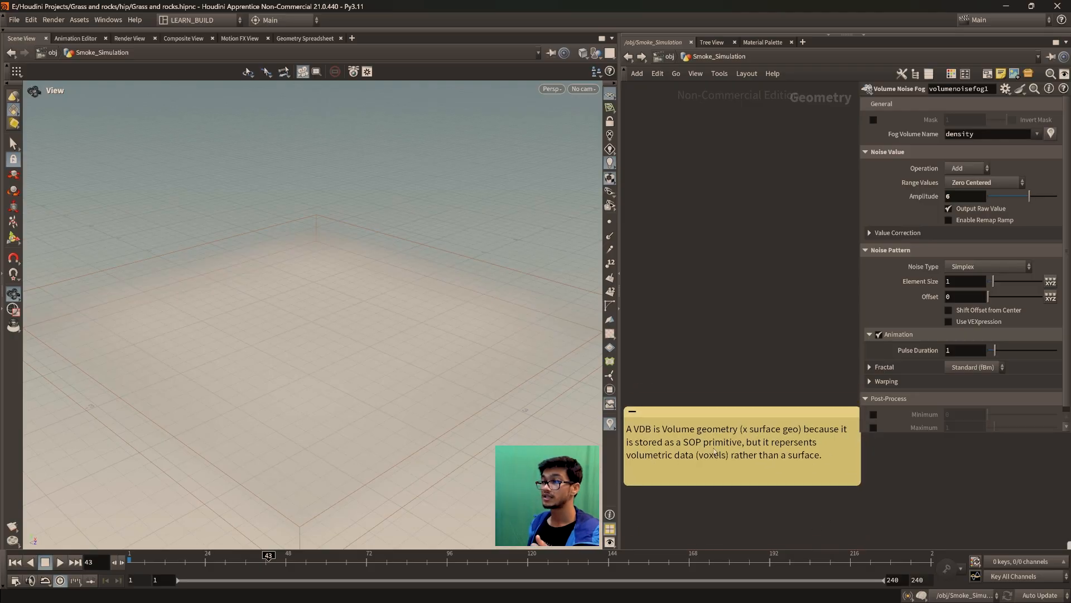
pyautogui.scroll(-1, 268, 370)
pyautogui.moveTo(269, 371); pyautogui.dragTo(407, 268)
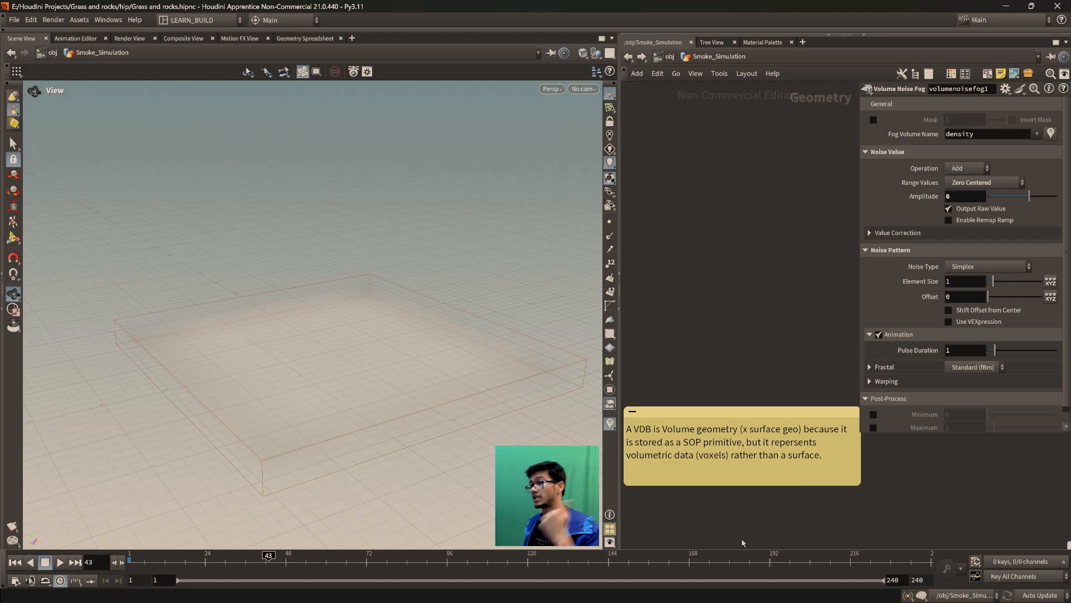
# - Read the note explaining surface operators, VEX operators, dynamic operators and DOP networks
pyautogui.scroll(-3, 770, 485)
pyautogui.moveTo(757, 484); pyautogui.dragTo(872, 410, button='middle')
pyautogui.moveTo(754, 463); pyautogui.dragTo(813, 447, button='middle')
pyautogui.scroll(4, 813, 446)
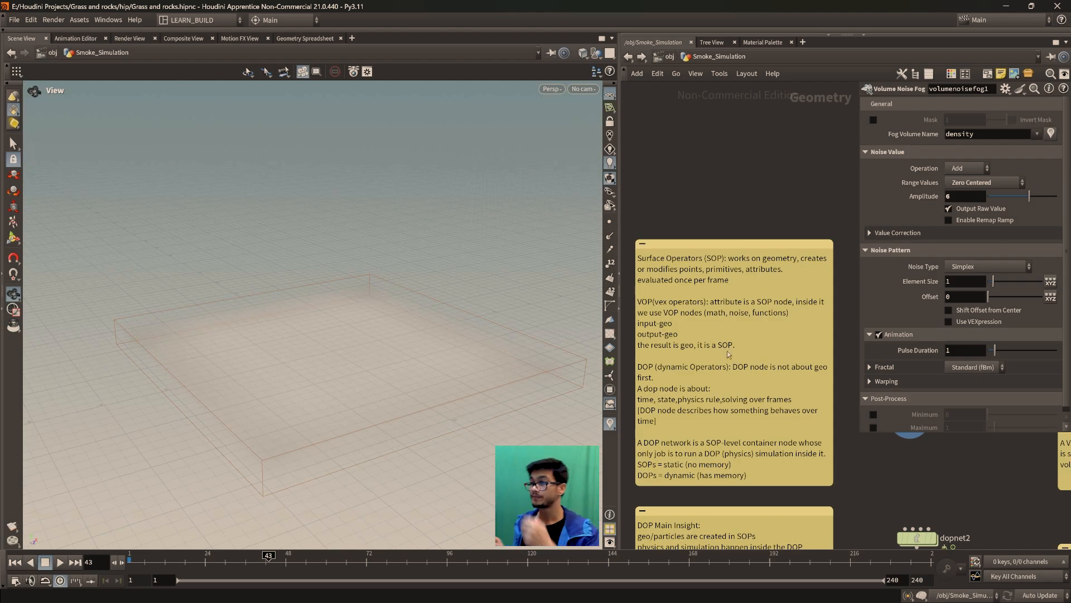
pyautogui.moveTo(728, 359); pyautogui.dragTo(727, 327, button='middle')
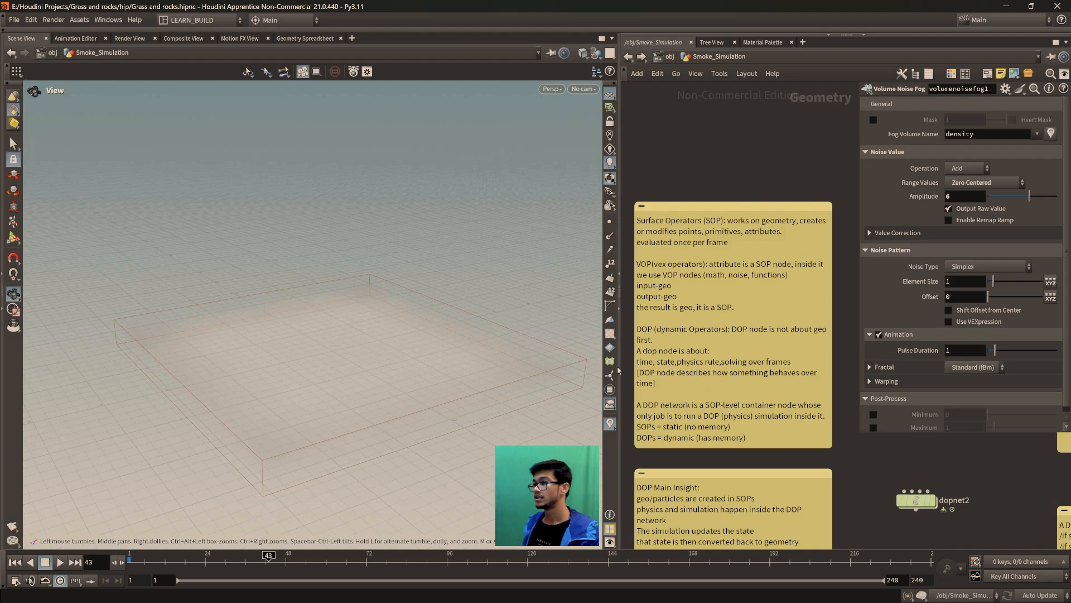
pyautogui.scroll(1, 685, 357)
pyautogui.moveTo(685, 357); pyautogui.dragTo(681, 364, button='middle')
pyautogui.scroll(-1, 778, 346)
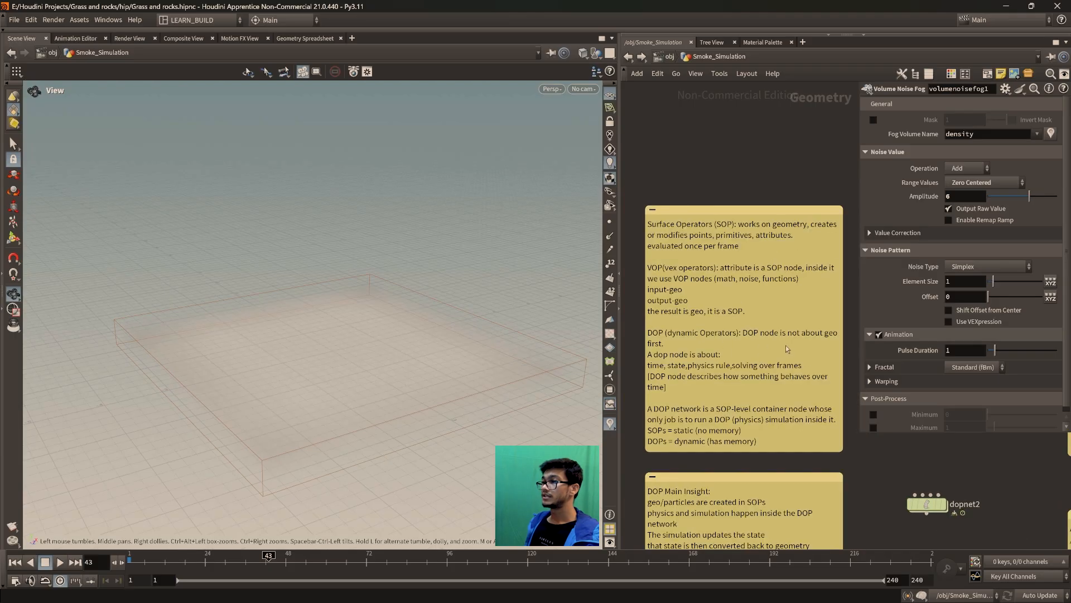
pyautogui.moveTo(778, 346); pyautogui.dragTo(773, 349, button='middle')
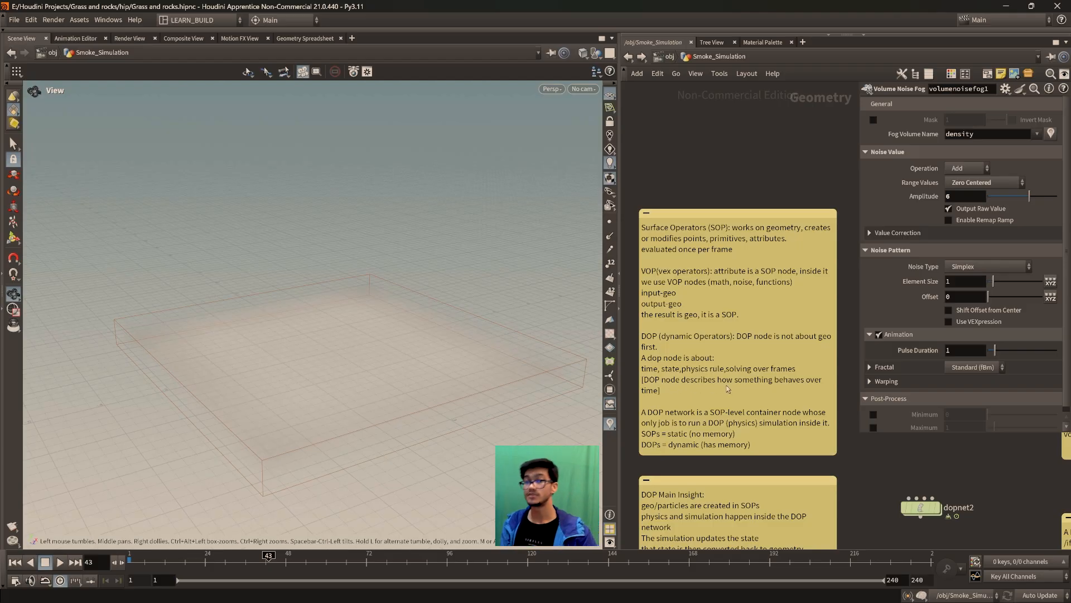
pyautogui.moveTo(695, 449); pyautogui.dragTo(696, 419, button='middle')
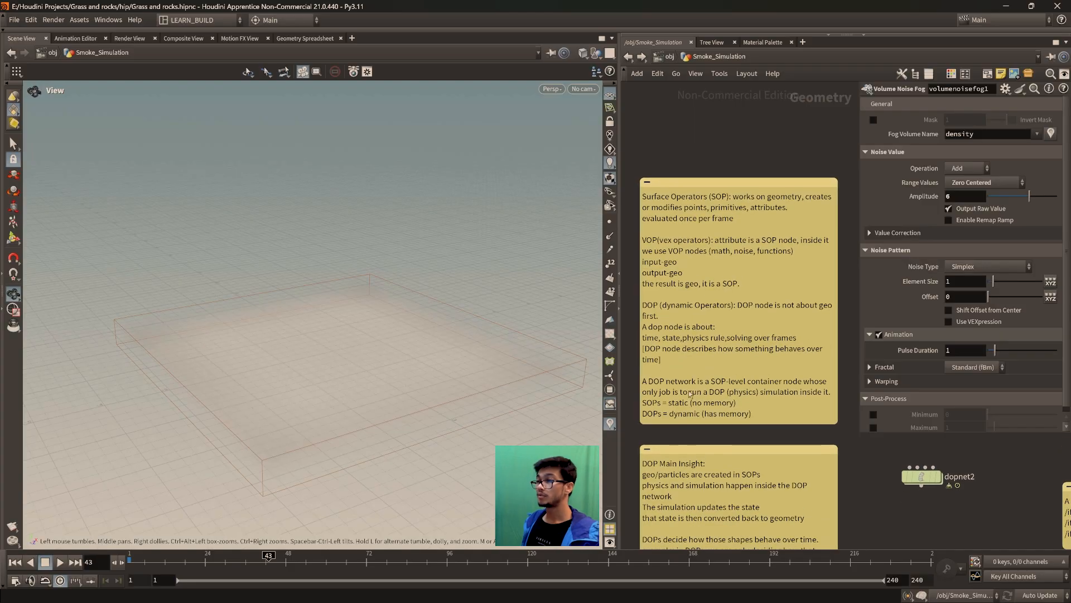
# - Select dopnet2 to show its parameters and review the DOP Main Insight and object-level versus geometry-level DOP notes
pyautogui.moveTo(922, 483); pyautogui.dragTo(915, 487)
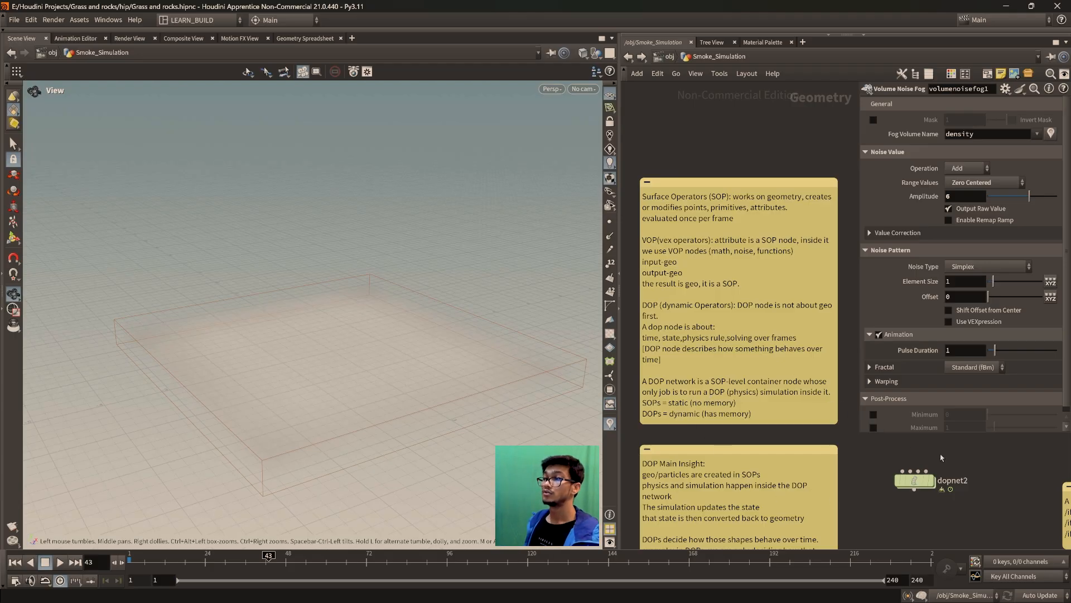
pyautogui.click(915, 479)
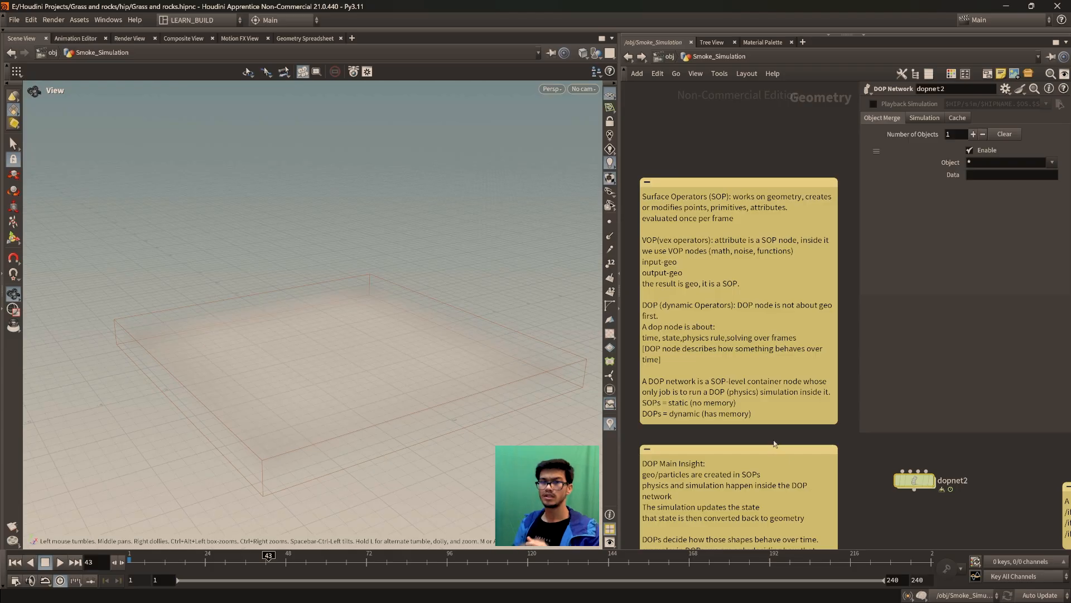
pyautogui.scroll(-5, 774, 443)
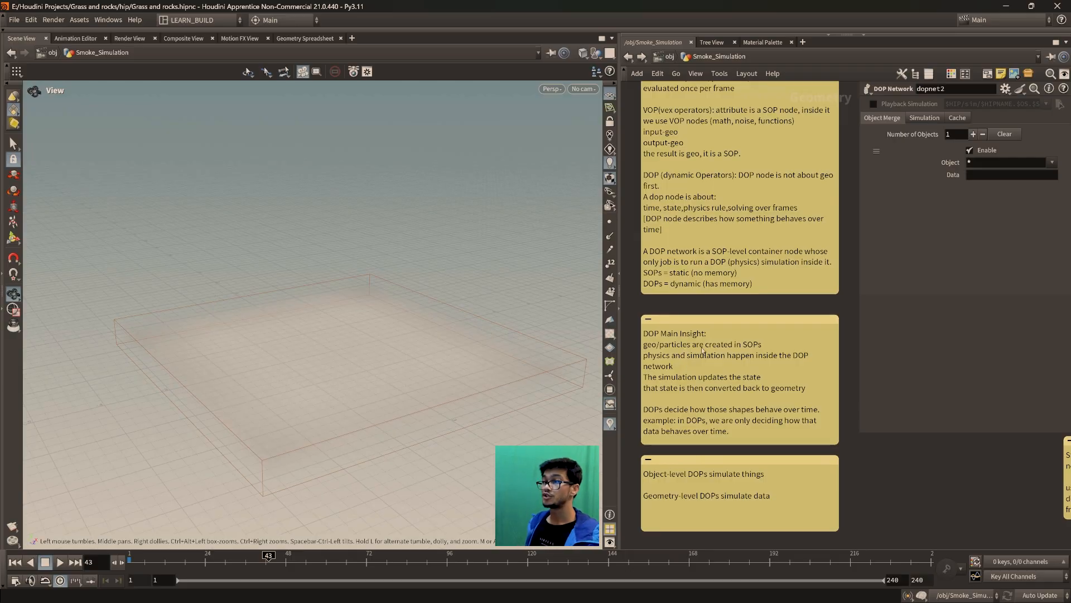
pyautogui.moveTo(768, 350)
pyautogui.mouseDown()
pyautogui.moveTo(754, 350)
pyautogui.moveTo(767, 351)
pyautogui.mouseUp()
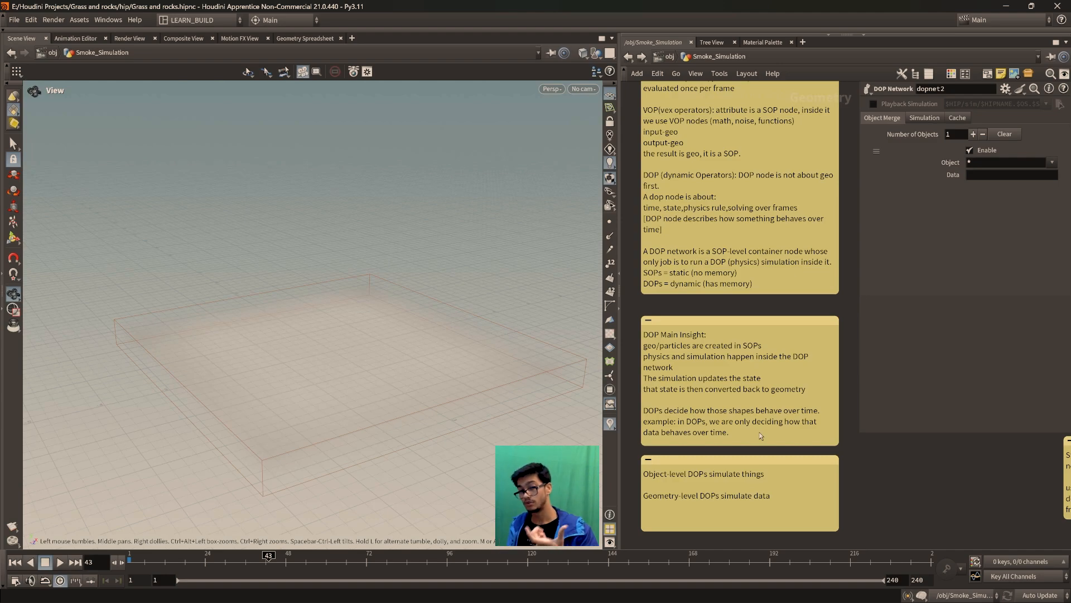
pyautogui.moveTo(754, 436); pyautogui.dragTo(753, 386, button='middle')
pyautogui.scroll(2, 721, 436)
pyautogui.scroll(-2, 720, 437)
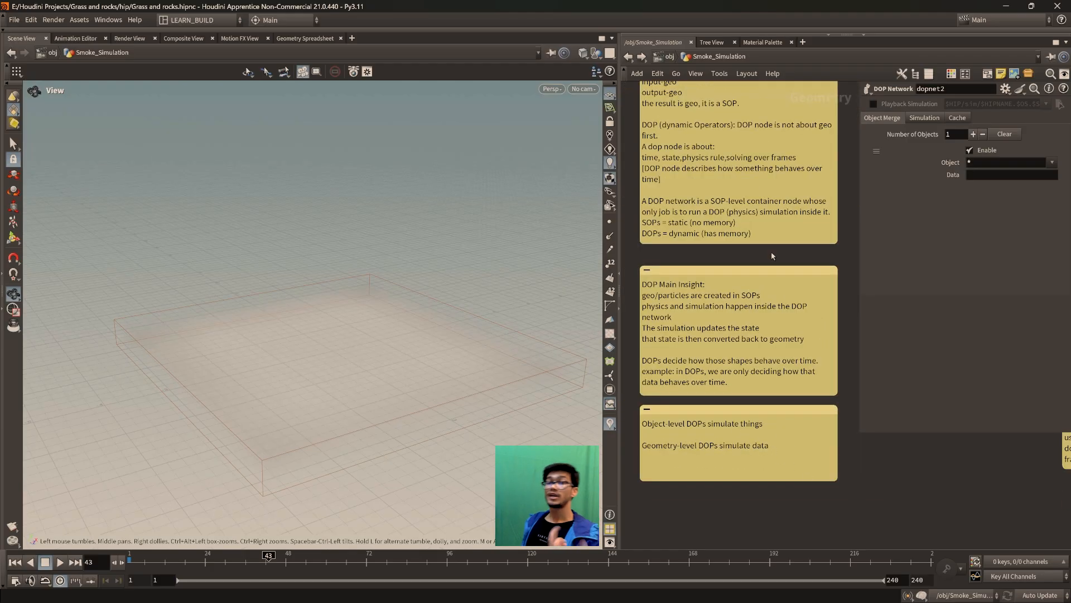
# - Go up to the object level and add a DOP Network above Smoke_Simulation
pyautogui.press('u')
pyautogui.moveTo(727, 390); pyautogui.dragTo(742, 487, button='middle')
pyautogui.click(741, 381)
pyautogui.press('Tab')
pyautogui.write('dop')
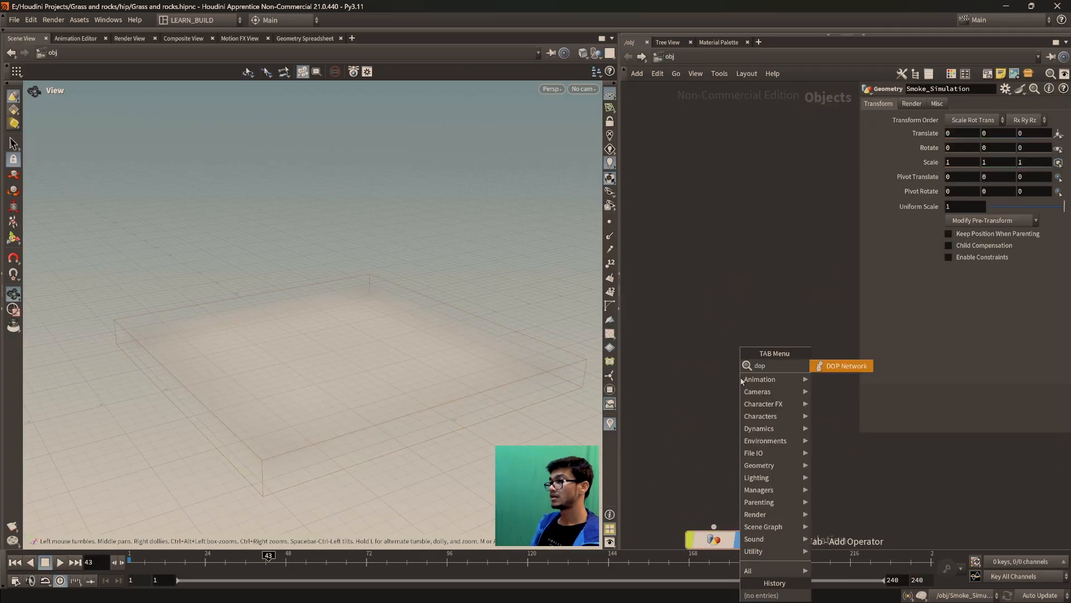
pyautogui.press('Return')
pyautogui.click(705, 368)
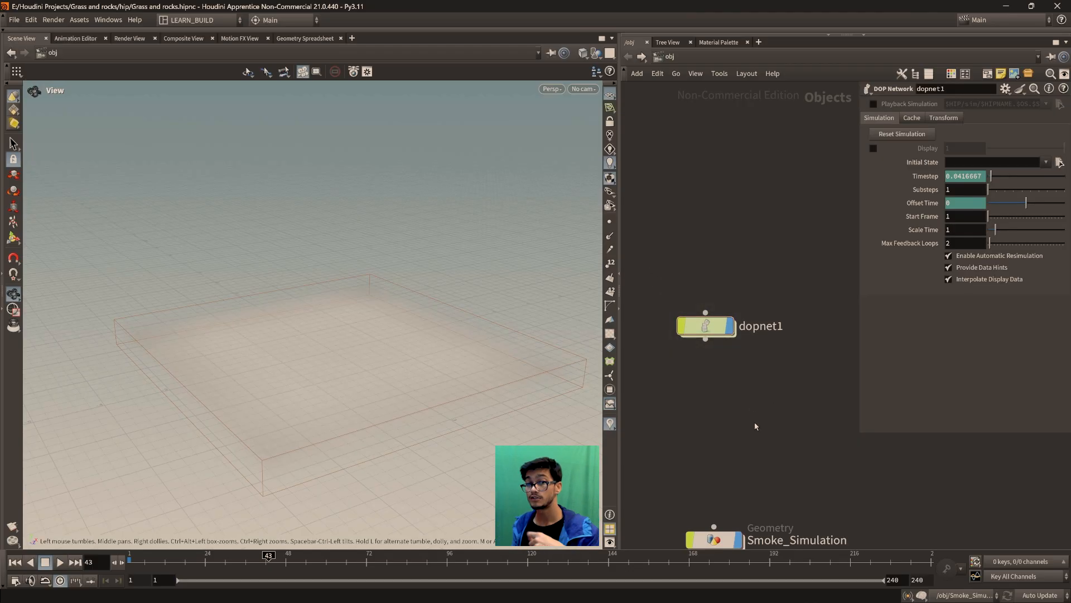
# - Delete the object-level DOP Network and return inside Smoke_Simulation to the box1, FOG and dopnet2 nodes
pyautogui.moveTo(740, 452); pyautogui.dragTo(751, 371, button='middle')
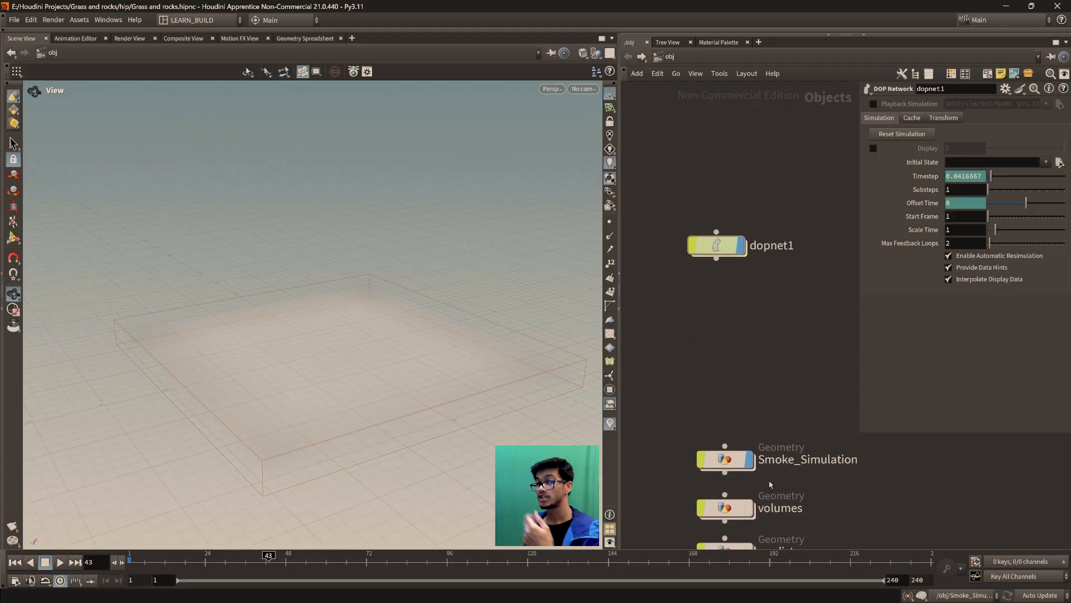
pyautogui.moveTo(717, 247); pyautogui.dragTo(689, 257)
pyautogui.press('Delete')
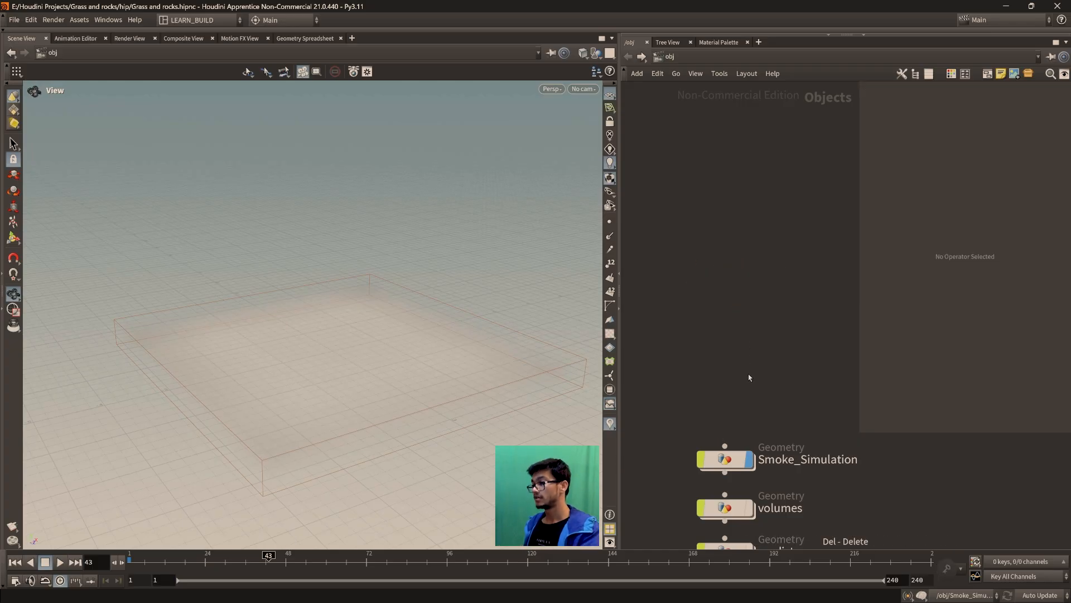
pyautogui.doubleClick(728, 459)
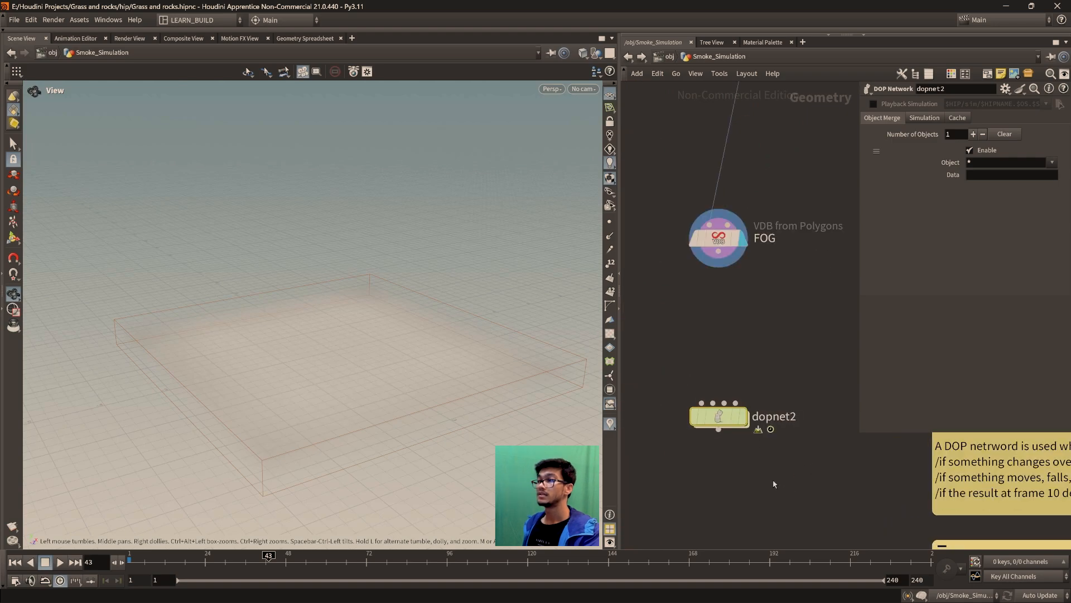
pyautogui.scroll(-5, 786, 477)
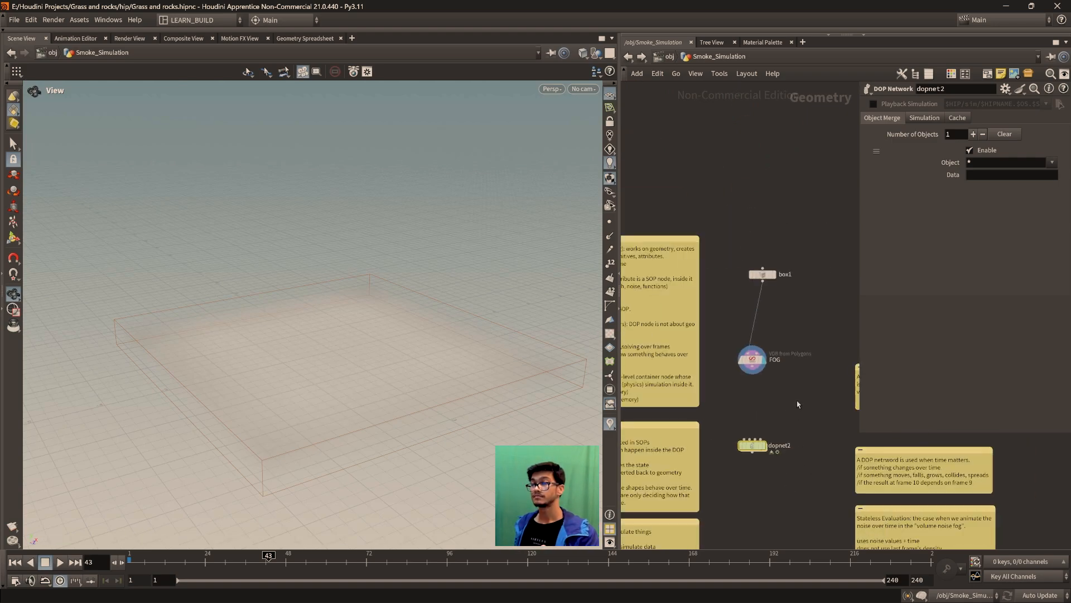
# - Enter dopnet2 and select smokeobject_sparse1 to show its parameters
pyautogui.scroll(2, 772, 425)
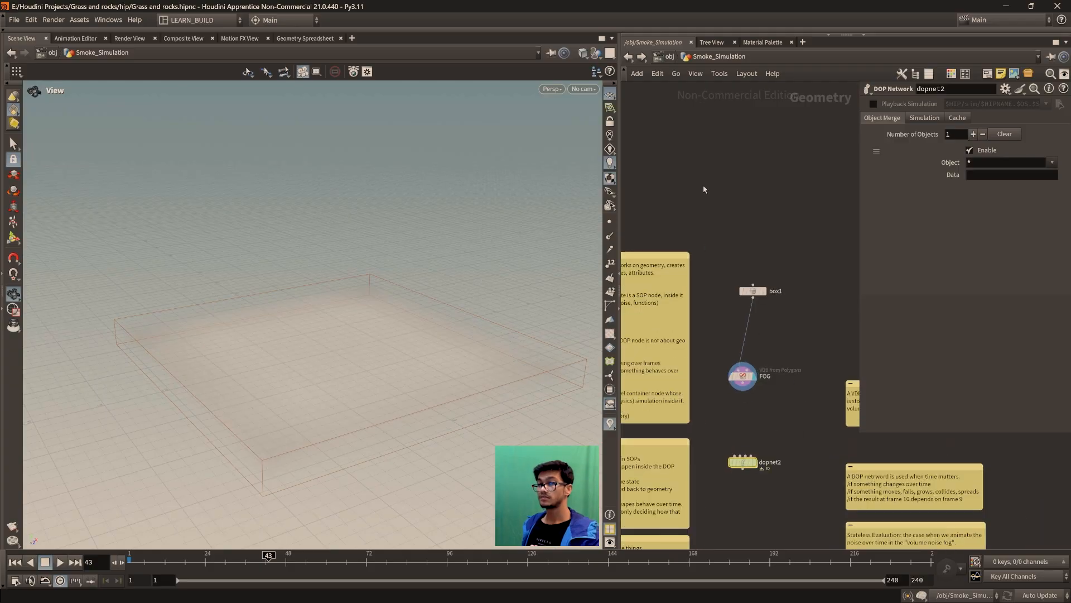
pyautogui.scroll(2, 781, 435)
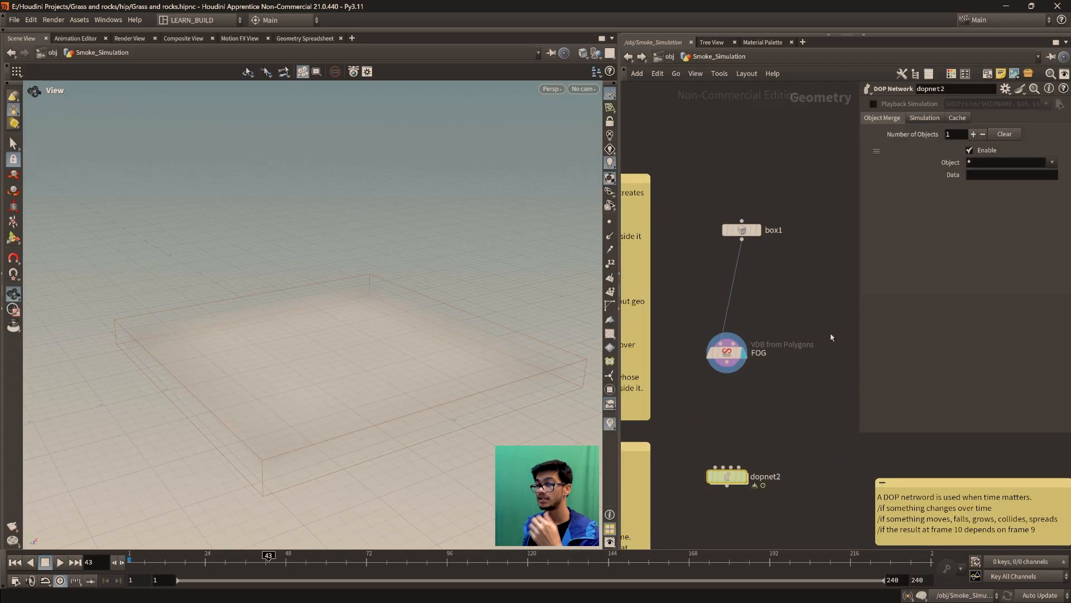
pyautogui.scroll(-3, 793, 374)
pyautogui.scroll(3, 754, 408)
pyautogui.moveTo(779, 404); pyautogui.dragTo(749, 492, button='middle')
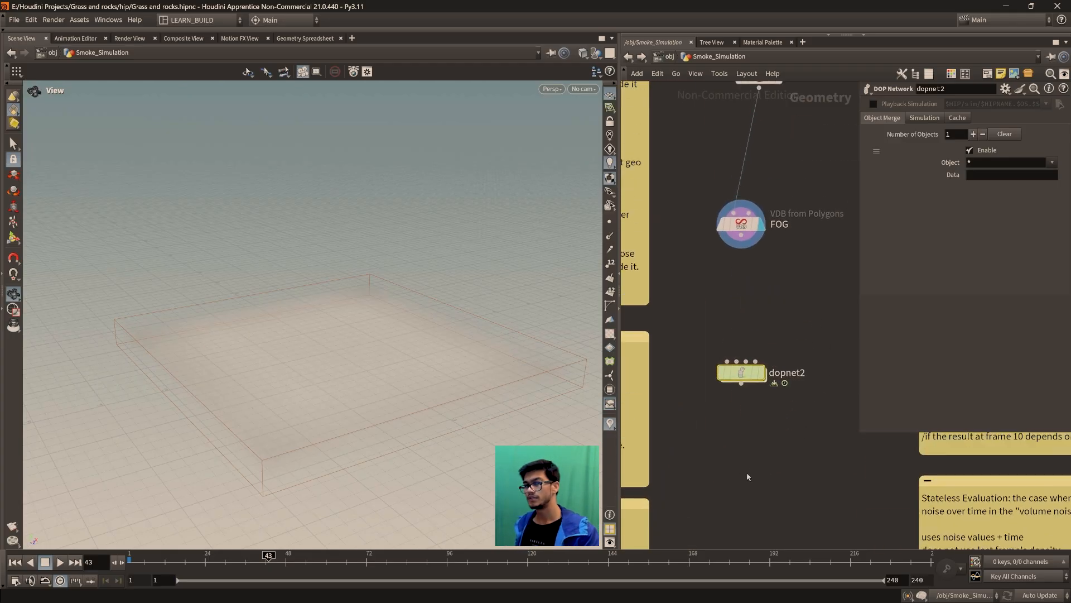
pyautogui.moveTo(746, 368)
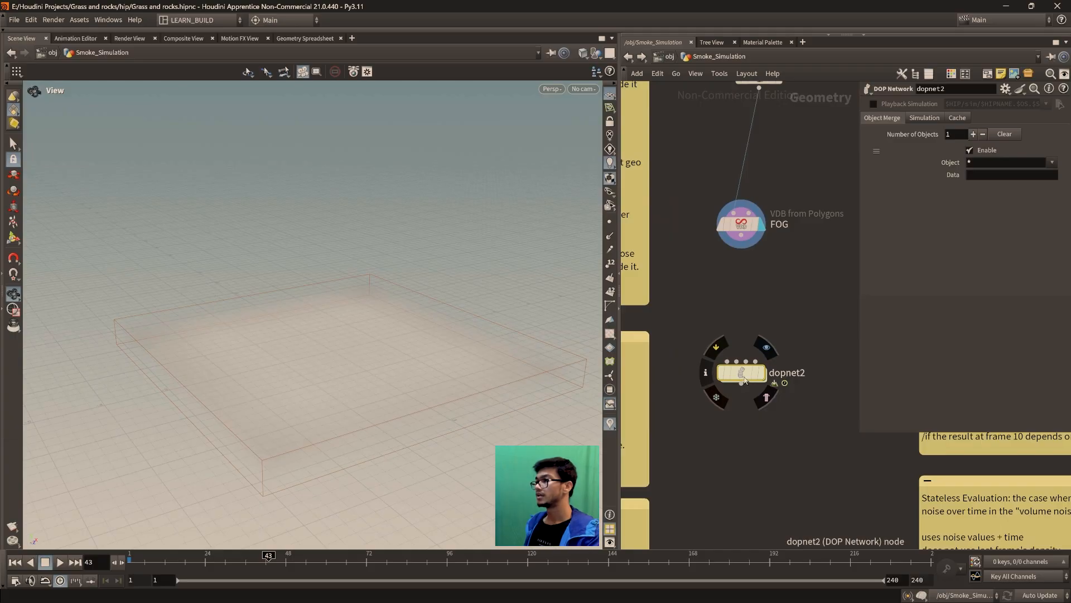
pyautogui.doubleClick(743, 373)
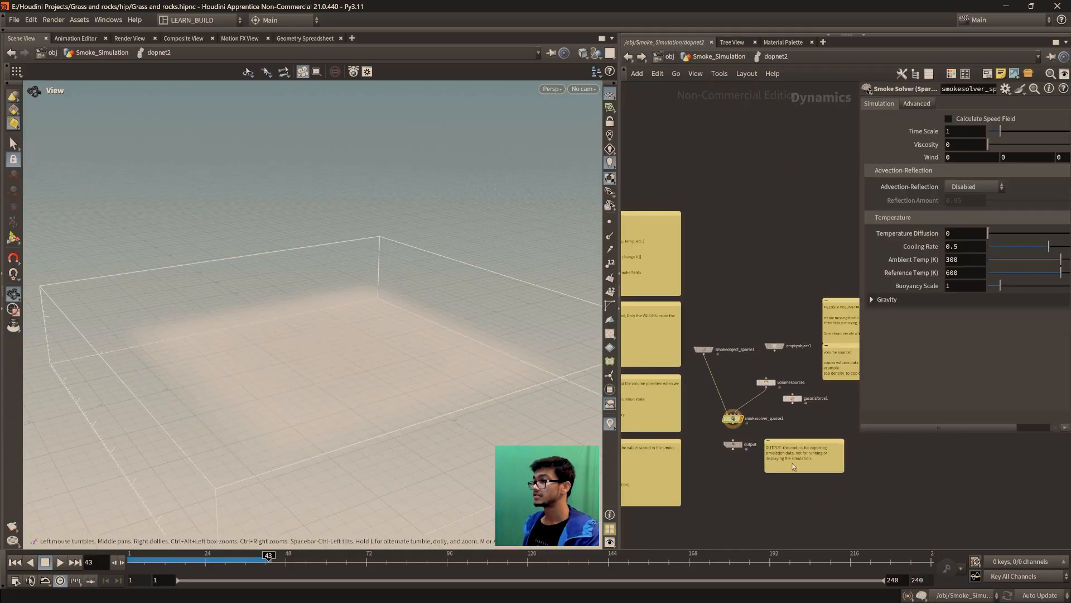
pyautogui.scroll(3, 793, 464)
pyautogui.moveTo(796, 423); pyautogui.dragTo(798, 437, button='middle')
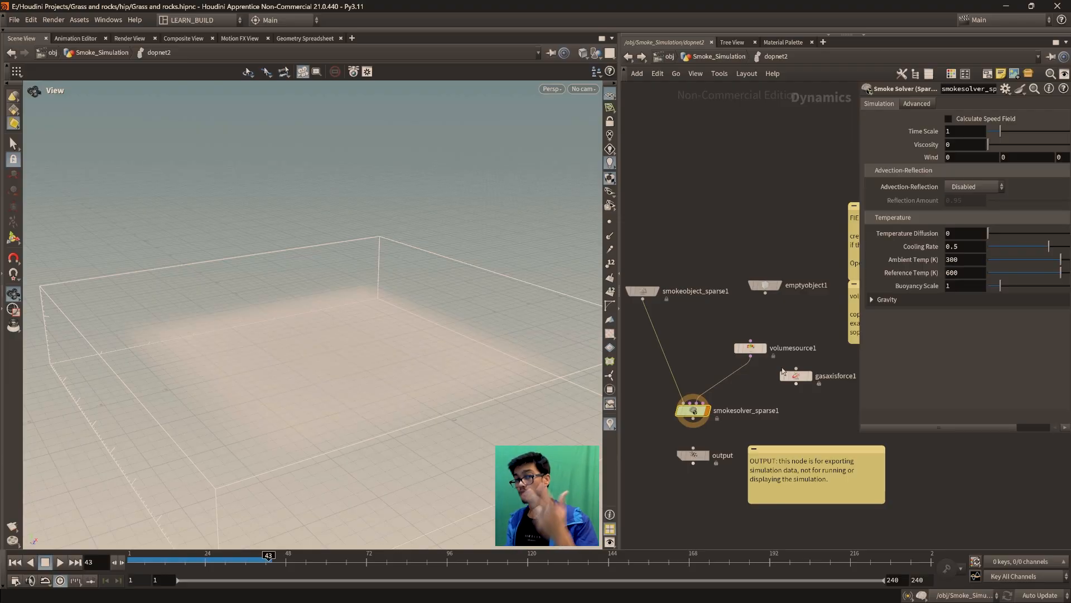
pyautogui.scroll(5, 749, 263)
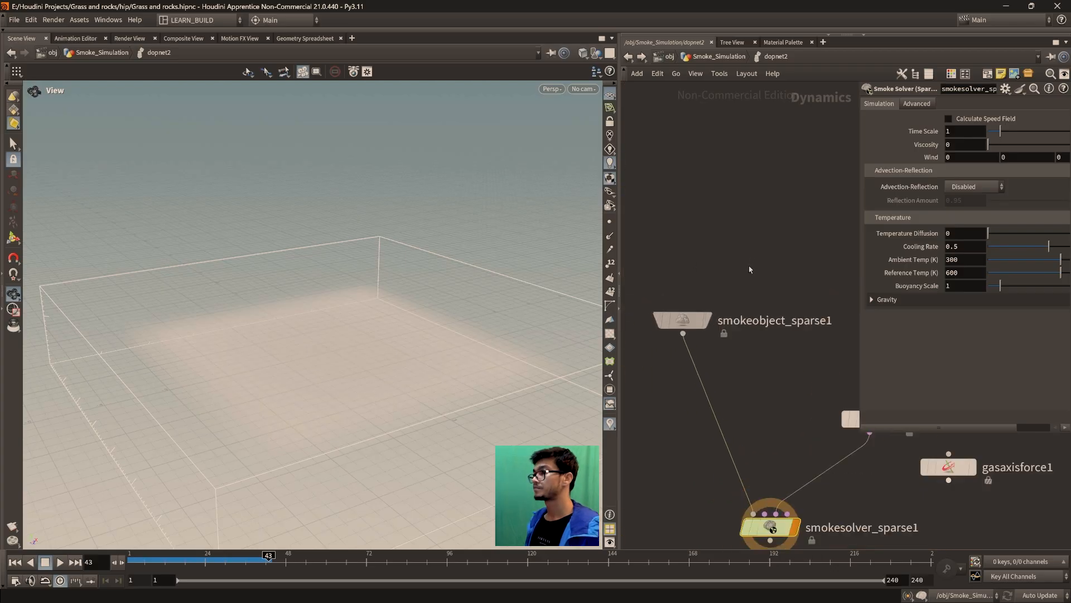
pyautogui.moveTo(736, 287); pyautogui.dragTo(744, 270, button='middle')
pyautogui.moveTo(640, 273); pyautogui.dragTo(831, 355)
# - Add an Empty Object in the free space above the smoke nodes and set it as the displayed node
pyautogui.moveTo(816, 368); pyautogui.dragTo(724, 447, button='middle')
pyautogui.moveTo(725, 156); pyautogui.dragTo(715, 318, button='middle')
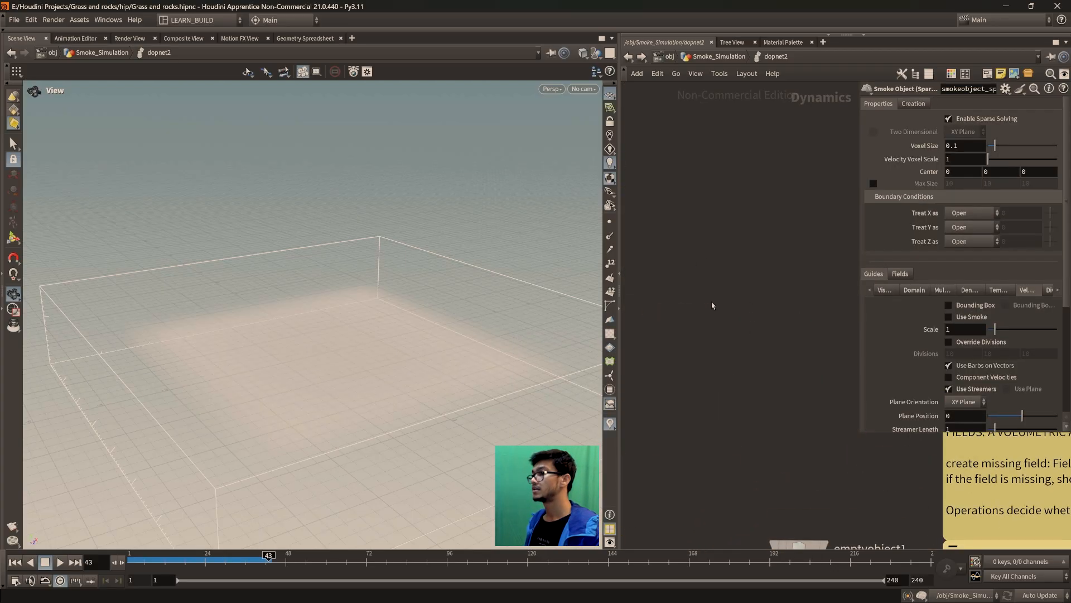
pyautogui.press('Tab')
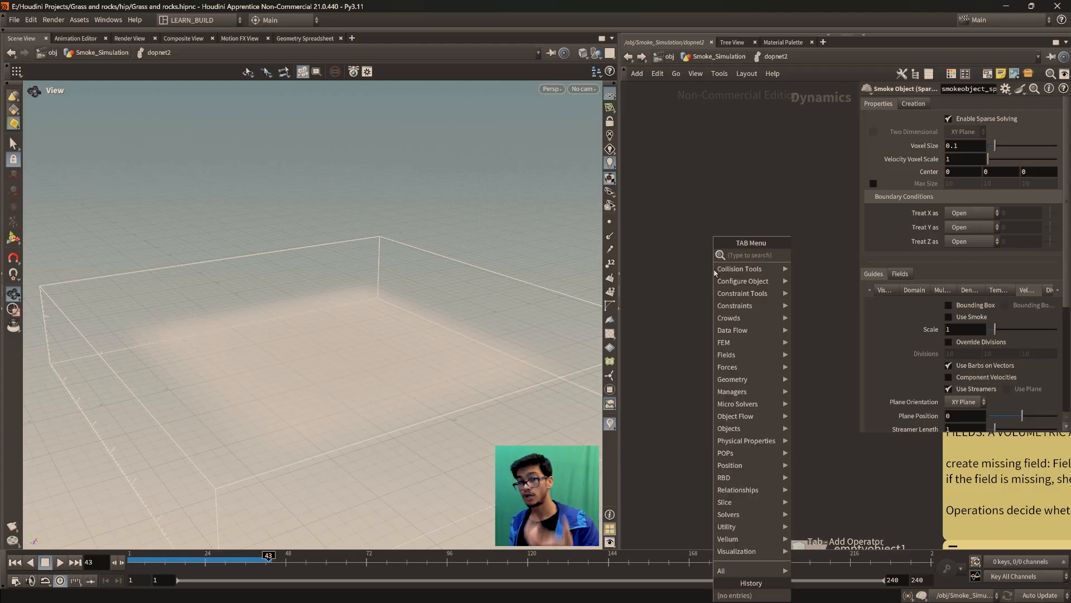
pyautogui.write('obe')
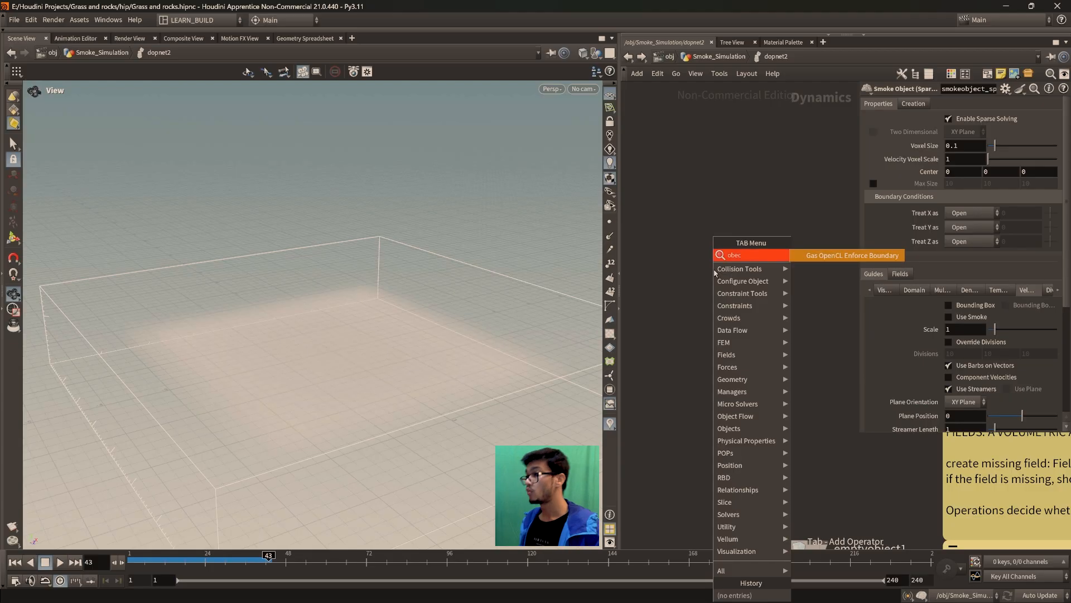
pyautogui.press('BackSpace')
pyautogui.write('jec')
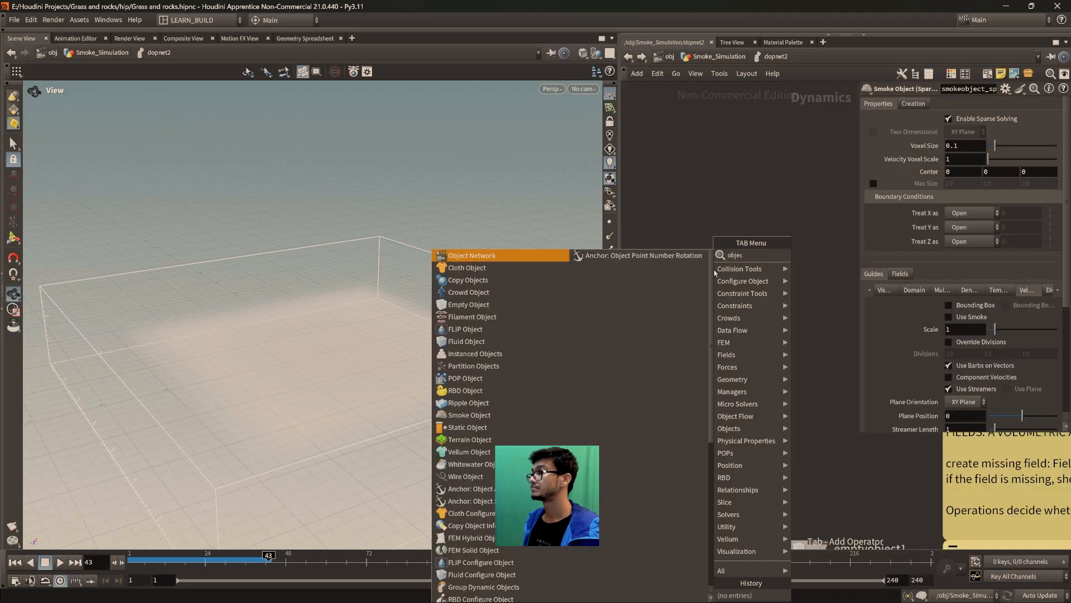
pyautogui.press('BackSpace')
pyautogui.press('BackSpace')
pyautogui.press('BackSpace')
pyautogui.press('BackSpace')
pyautogui.write('empty')
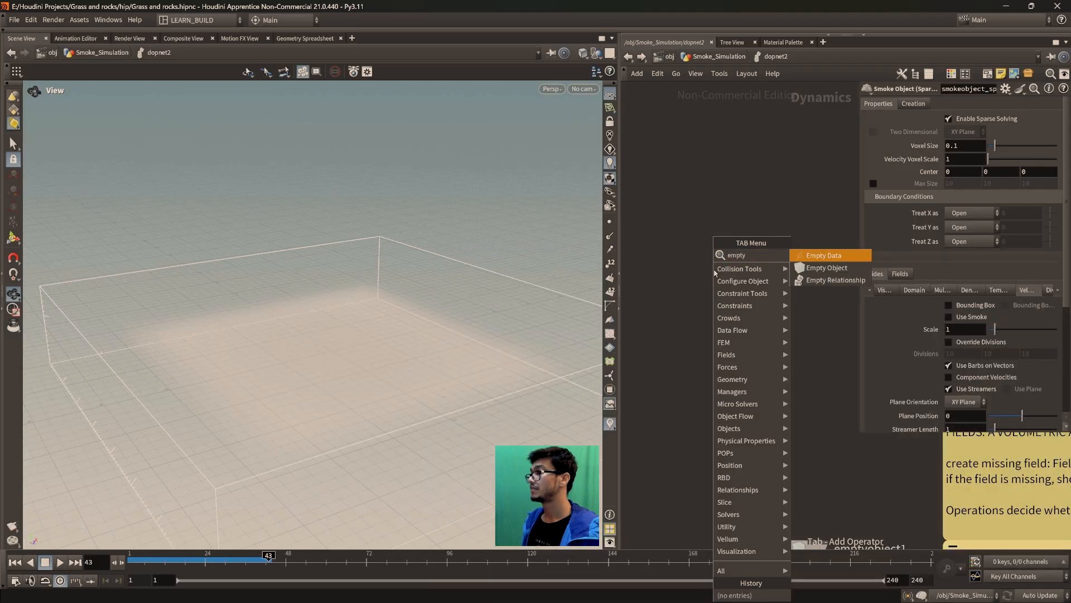
pyautogui.press('Return')
pyautogui.click(715, 272)
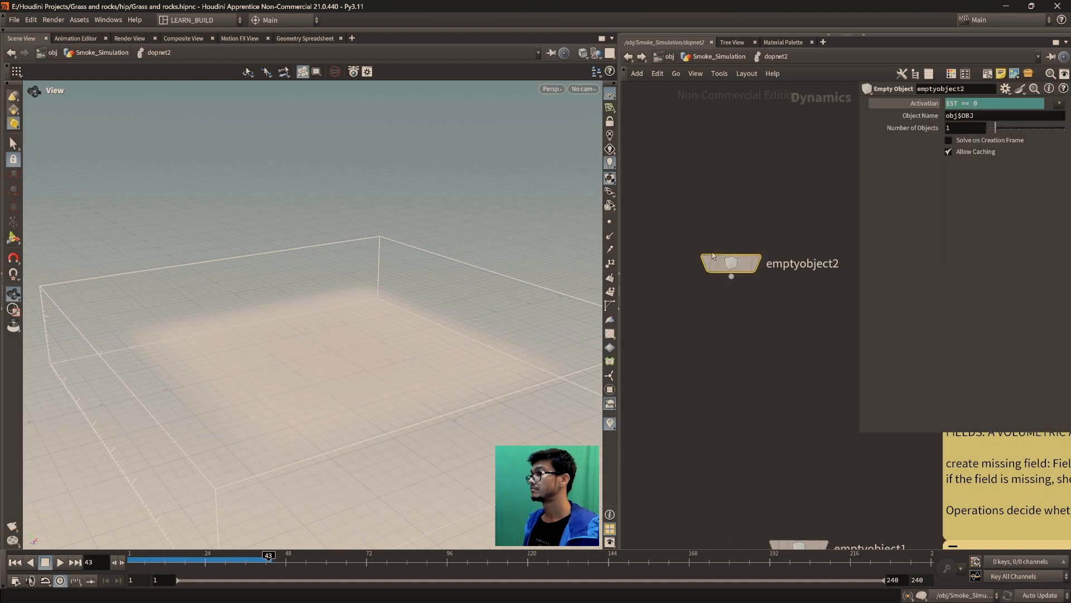
pyautogui.click(735, 232)
pyautogui.press('f')
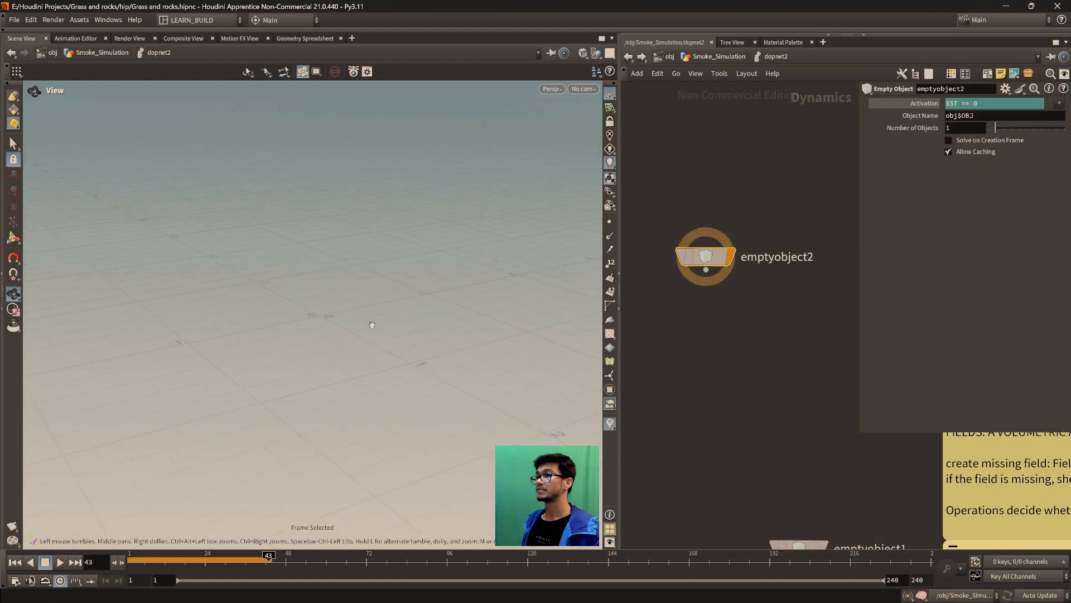
# - Go back to Smoke_Simulation to view the FOG volume, and return inside dopnet2
pyautogui.moveTo(722, 346); pyautogui.dragTo(735, 424, button='middle')
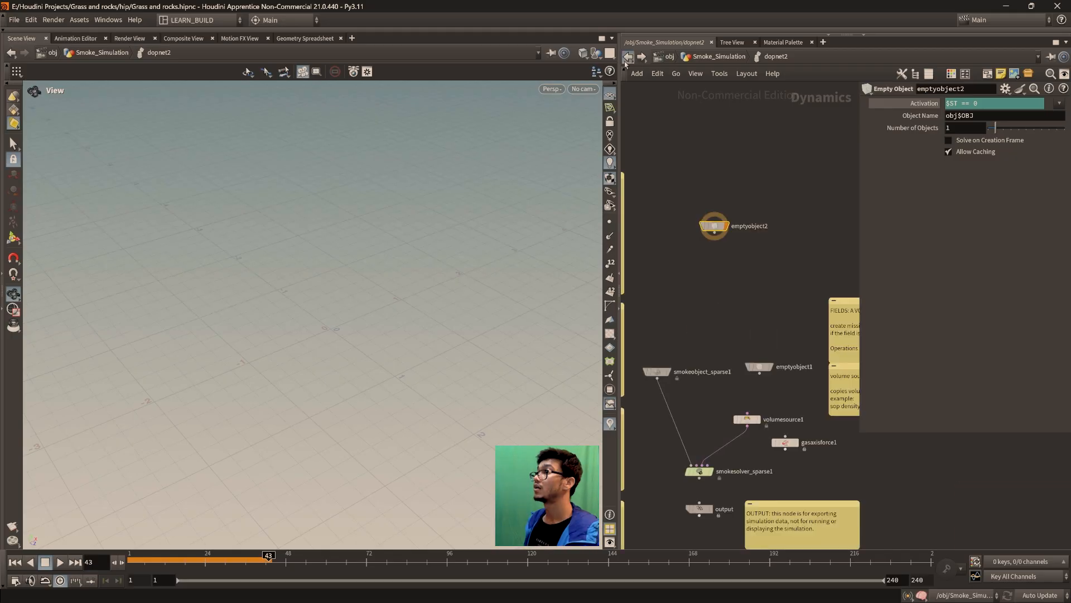
pyautogui.click(629, 56)
pyautogui.moveTo(755, 305); pyautogui.dragTo(753, 356, button='middle')
pyautogui.scroll(-2, 392, 456)
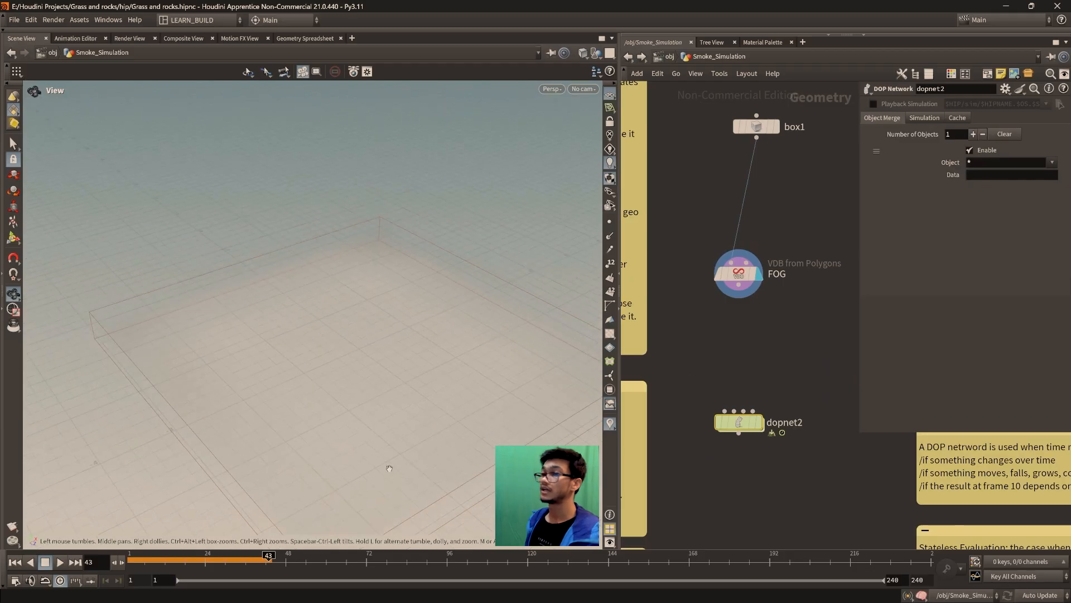
pyautogui.scroll(-3, 385, 413)
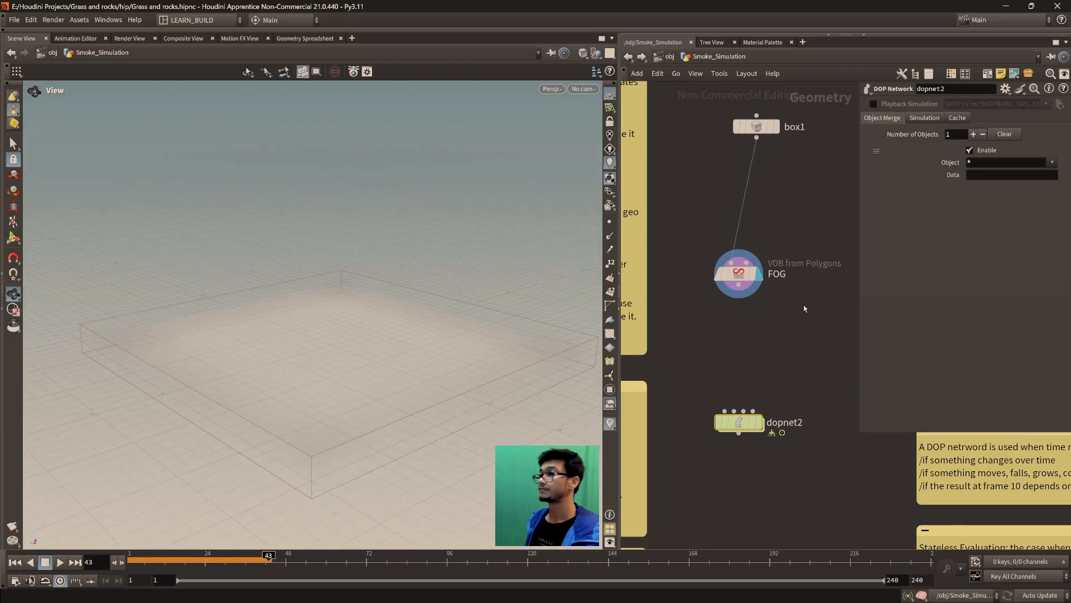
pyautogui.doubleClick(739, 422)
pyautogui.moveTo(756, 318); pyautogui.dragTo(758, 327, button='middle')
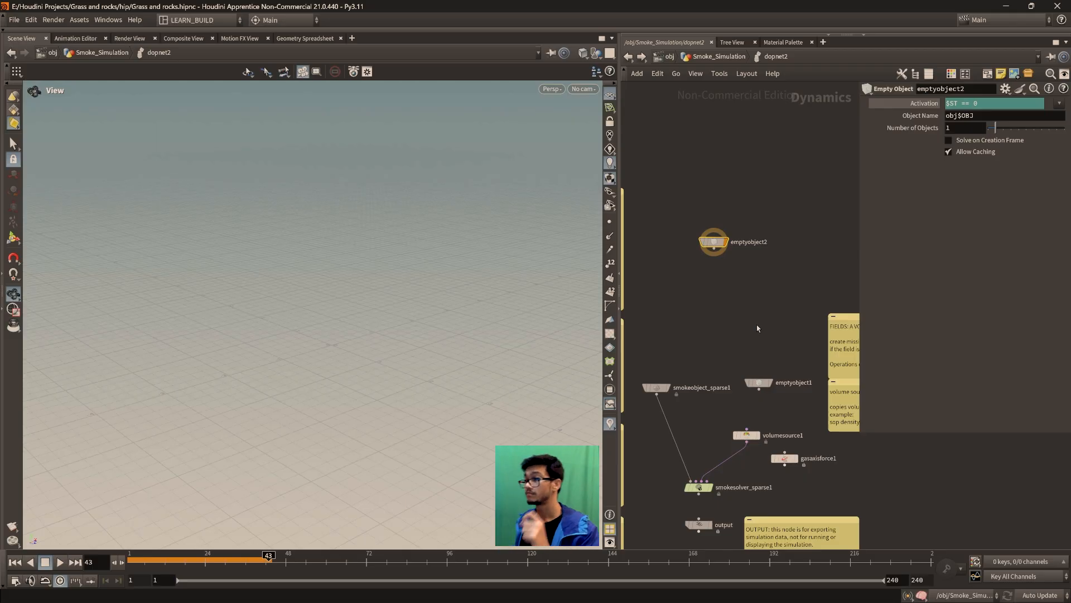
# - Examine emptyobject2 and the Sparse Smoke Object note comparing it with an empty object
pyautogui.moveTo(742, 280); pyautogui.dragTo(793, 401, button='middle')
pyautogui.scroll(4, 760, 350)
pyautogui.scroll(-2, 765, 431)
pyautogui.scroll(-2, 793, 402)
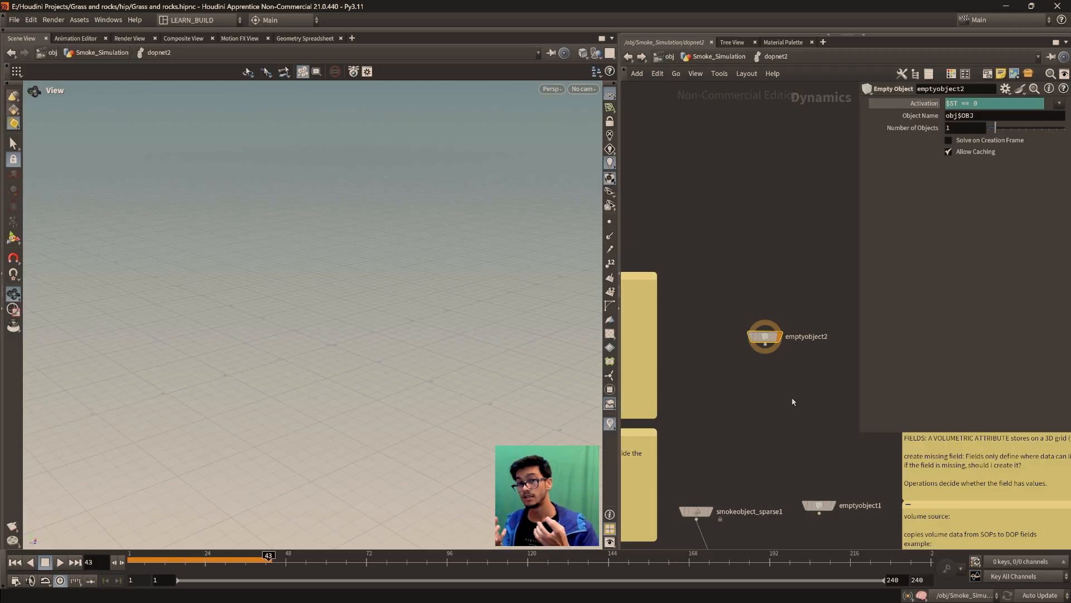
pyautogui.moveTo(707, 271); pyautogui.dragTo(845, 399)
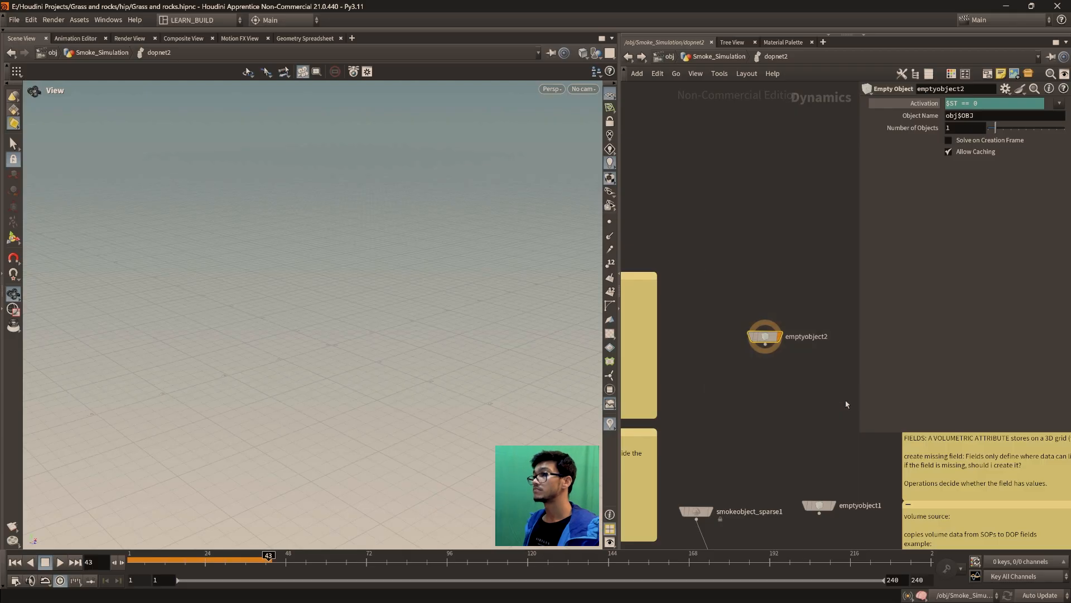
pyautogui.moveTo(788, 420); pyautogui.dragTo(769, 441, button='middle')
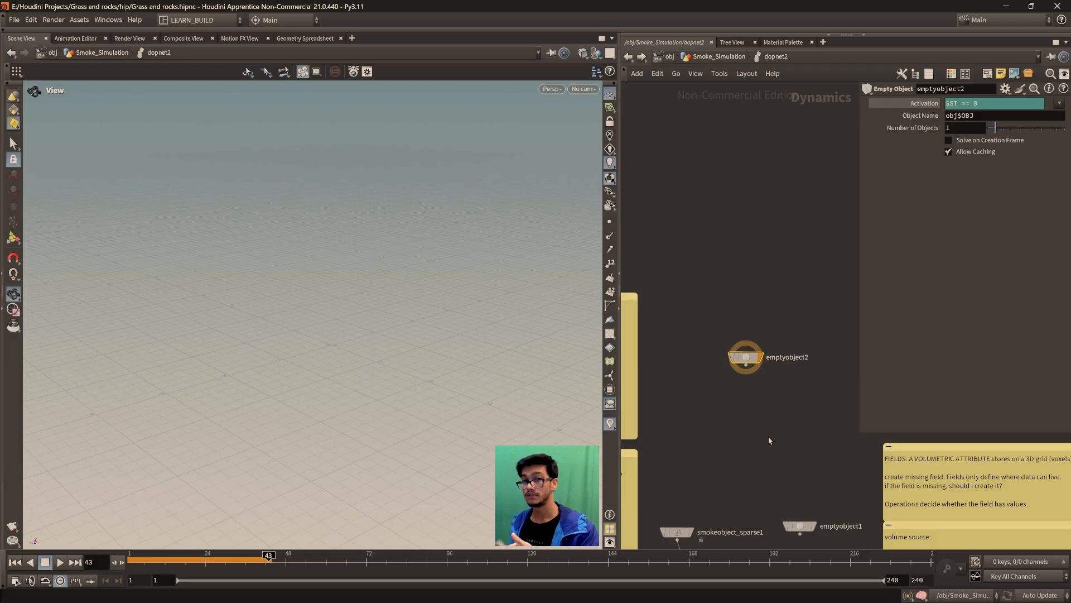
pyautogui.moveTo(735, 433); pyautogui.dragTo(769, 427, button='middle')
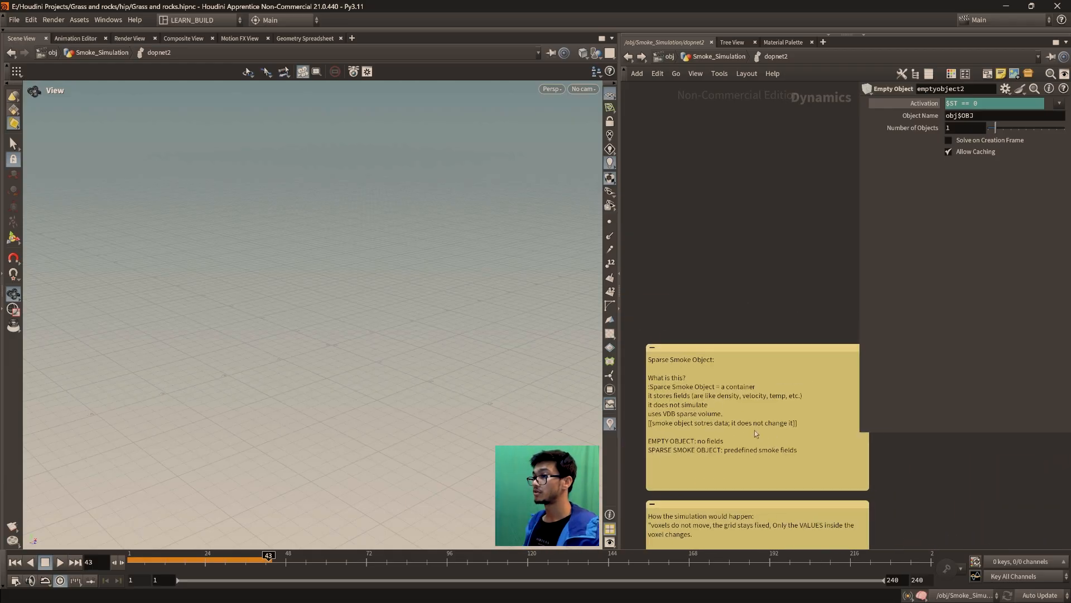
# - Delete emptyobject2 from the DOP network
pyautogui.press('f')
pyautogui.moveTo(790, 406); pyautogui.dragTo(815, 358, button='middle')
pyautogui.moveTo(725, 254); pyautogui.dragTo(849, 367)
pyautogui.press('Delete')
# - Move emptyobject1 higher above volumesource1 in the DOP network
pyautogui.moveTo(686, 366); pyautogui.dragTo(784, 273, button='middle')
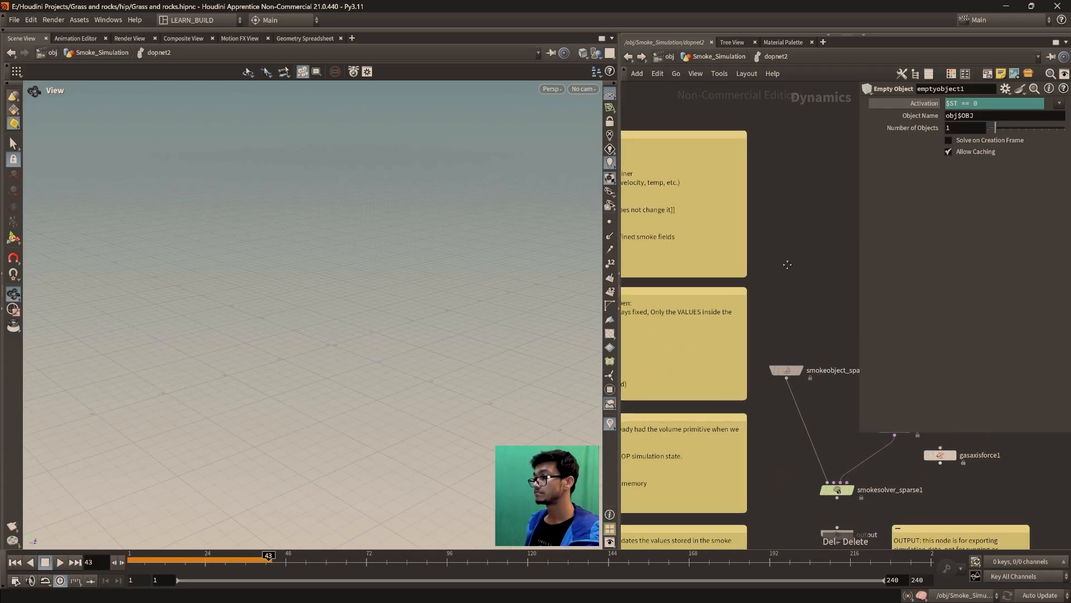
pyautogui.scroll(3, 797, 312)
pyautogui.moveTo(800, 313); pyautogui.dragTo(693, 275, button='middle')
pyautogui.moveTo(653, 311); pyautogui.dragTo(835, 435)
pyautogui.moveTo(776, 380); pyautogui.dragTo(617, 448, button='middle')
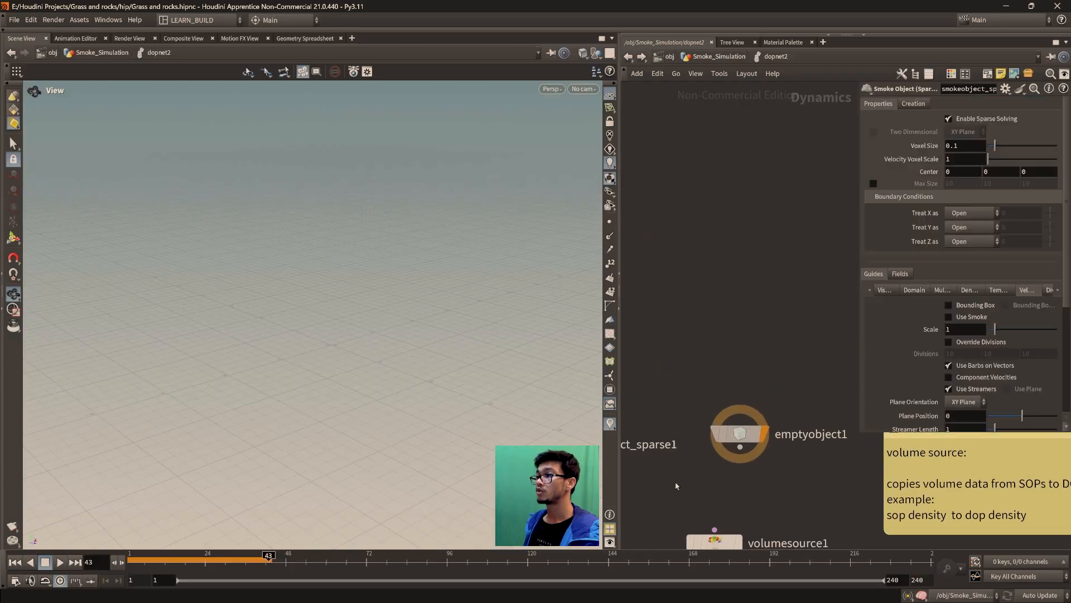
pyautogui.click(750, 435)
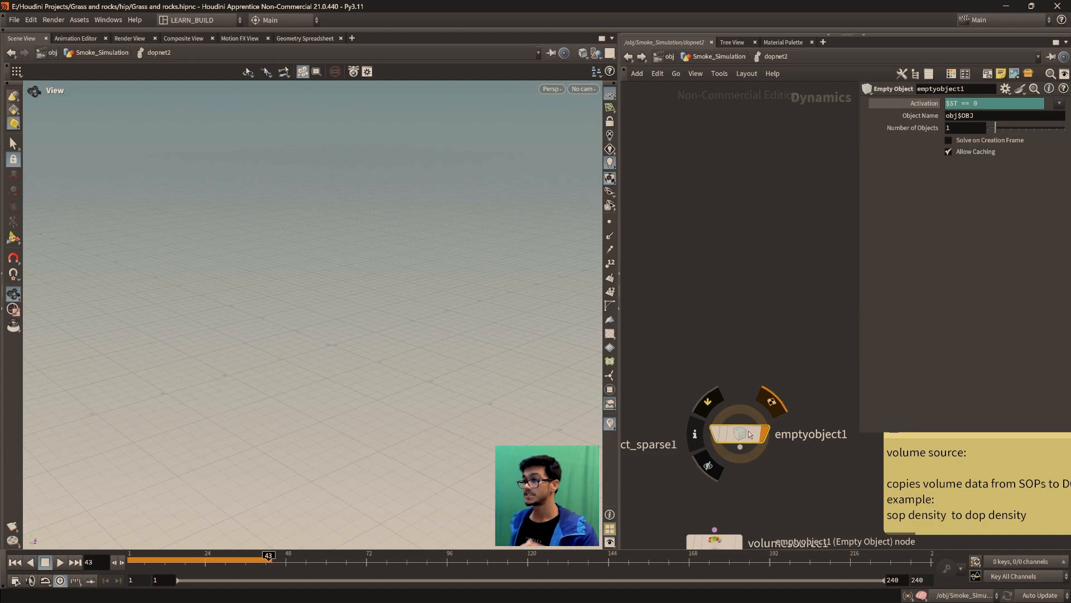
pyautogui.moveTo(750, 435); pyautogui.dragTo(764, 317)
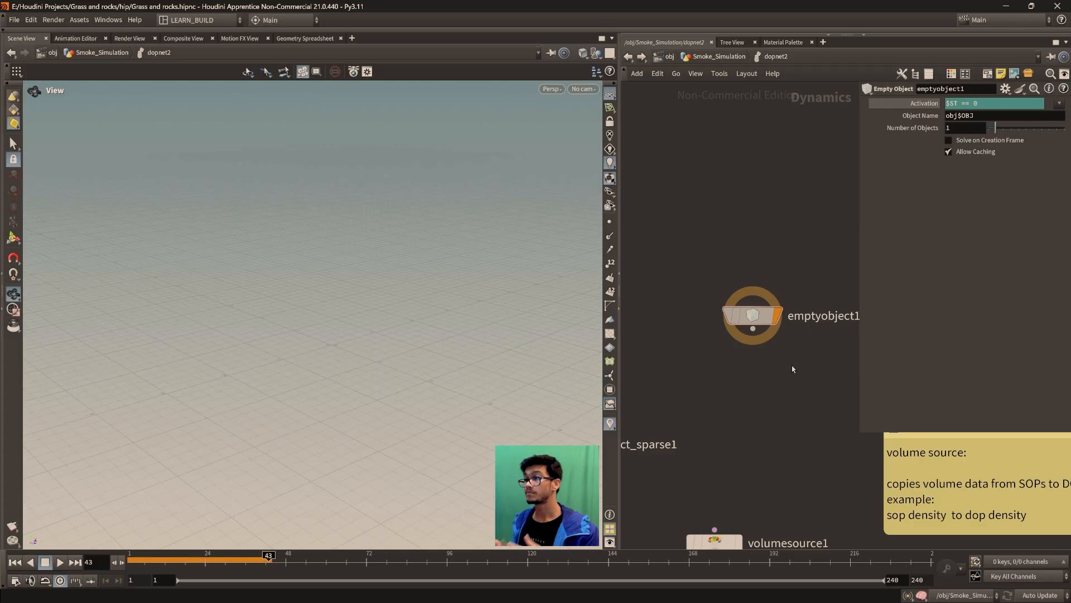
# - Examine emptyobject1 alongside smokeobject_sparse1 and the surrounding DOP nodes and notes
pyautogui.moveTo(829, 382); pyautogui.dragTo(703, 249)
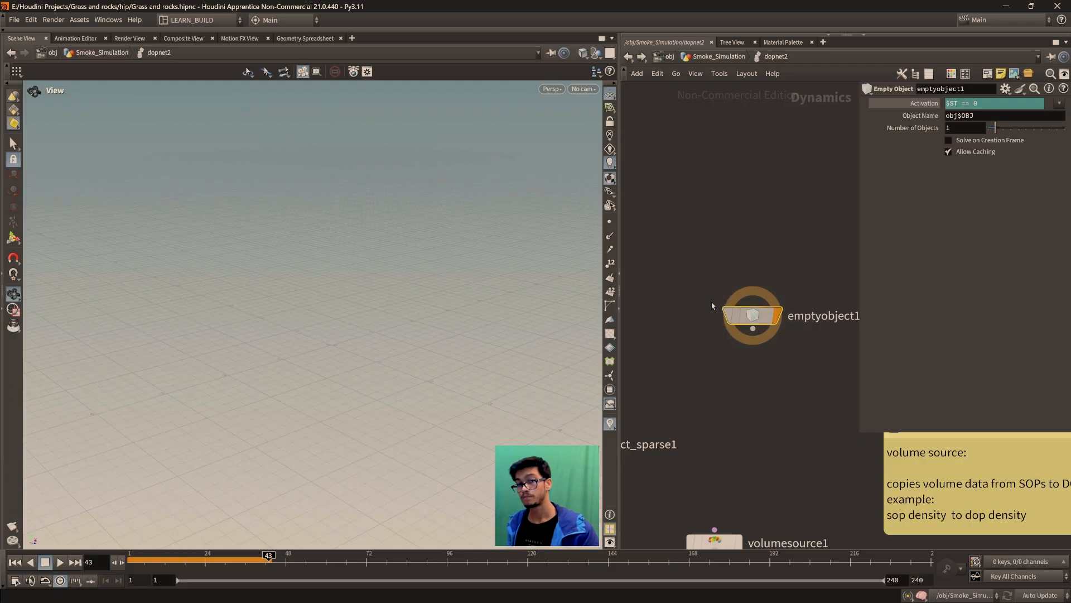
pyautogui.moveTo(728, 379); pyautogui.dragTo(845, 411, button='middle')
pyautogui.moveTo(720, 406)
pyautogui.mouseDown(button='middle')
pyautogui.moveTo(844, 419)
pyautogui.moveTo(890, 452)
pyautogui.mouseUp(button='middle')
pyautogui.scroll(-2, 890, 452)
pyautogui.moveTo(702, 382)
pyautogui.mouseDown(button='middle')
pyautogui.moveTo(787, 425)
pyautogui.moveTo(792, 395)
pyautogui.moveTo(745, 406)
pyautogui.moveTo(738, 428)
pyautogui.moveTo(586, 334)
pyautogui.mouseUp(button='middle')
pyautogui.scroll(-2, 790, 392)
pyautogui.scroll(5, 750, 400)
pyautogui.moveTo(727, 366); pyautogui.dragTo(727, 344, button='middle')
pyautogui.click(691, 389)
pyautogui.moveTo(801, 449)
pyautogui.mouseDown(button='middle')
pyautogui.moveTo(753, 462)
pyautogui.moveTo(765, 449)
pyautogui.moveTo(797, 461)
pyautogui.mouseUp(button='middle')
pyautogui.scroll(-2, 754, 461)
pyautogui.moveTo(811, 452); pyautogui.dragTo(651, 379)
pyautogui.moveTo(828, 392)
pyautogui.mouseDown(button='middle')
pyautogui.moveTo(774, 485)
pyautogui.moveTo(696, 493)
pyautogui.mouseUp(button='middle')
pyautogui.moveTo(671, 351); pyautogui.dragTo(835, 450)
pyautogui.moveTo(737, 469); pyautogui.dragTo(840, 410, button='middle')
pyautogui.scroll(-4, 719, 433)
pyautogui.scroll(5, 674, 518)
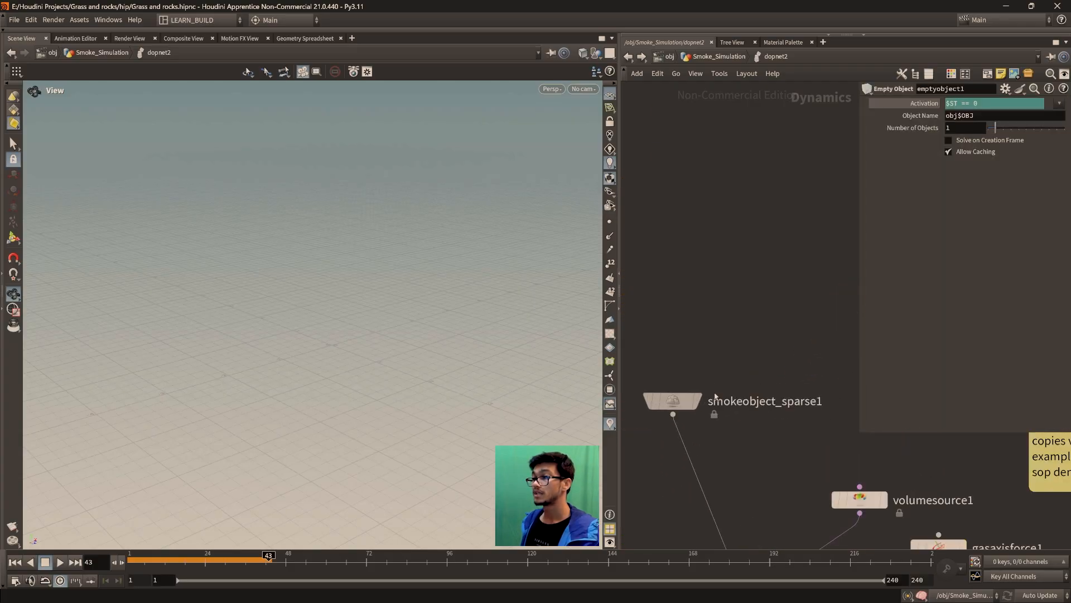
# - Select smokeobject_sparse1, extend its parameter area to show more guide settings, and move the node slightly upward
pyautogui.moveTo(630, 337); pyautogui.dragTo(794, 445)
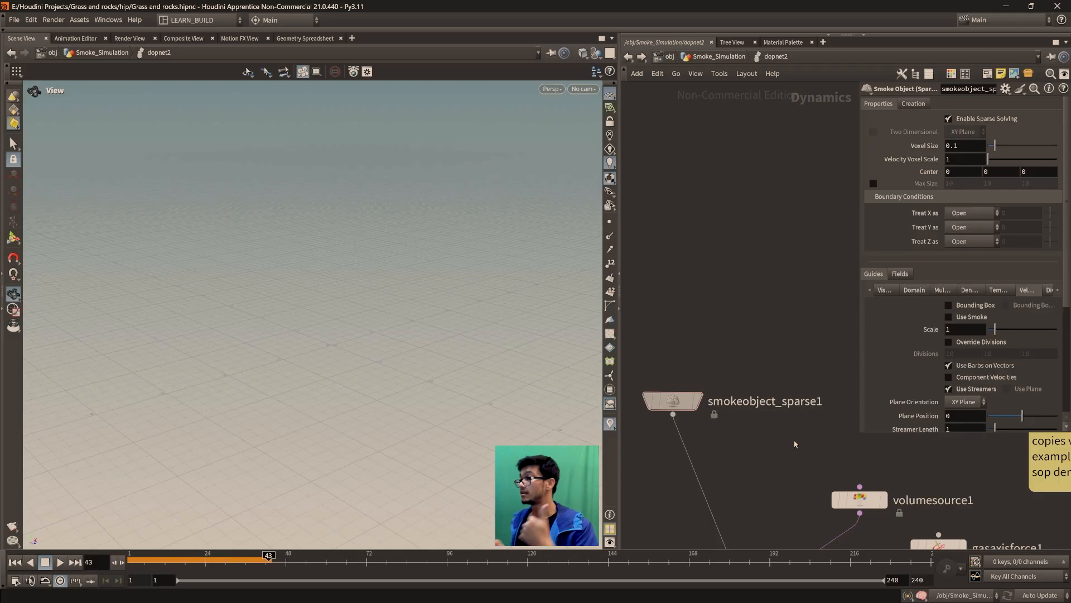
pyautogui.moveTo(967, 432); pyautogui.dragTo(968, 485)
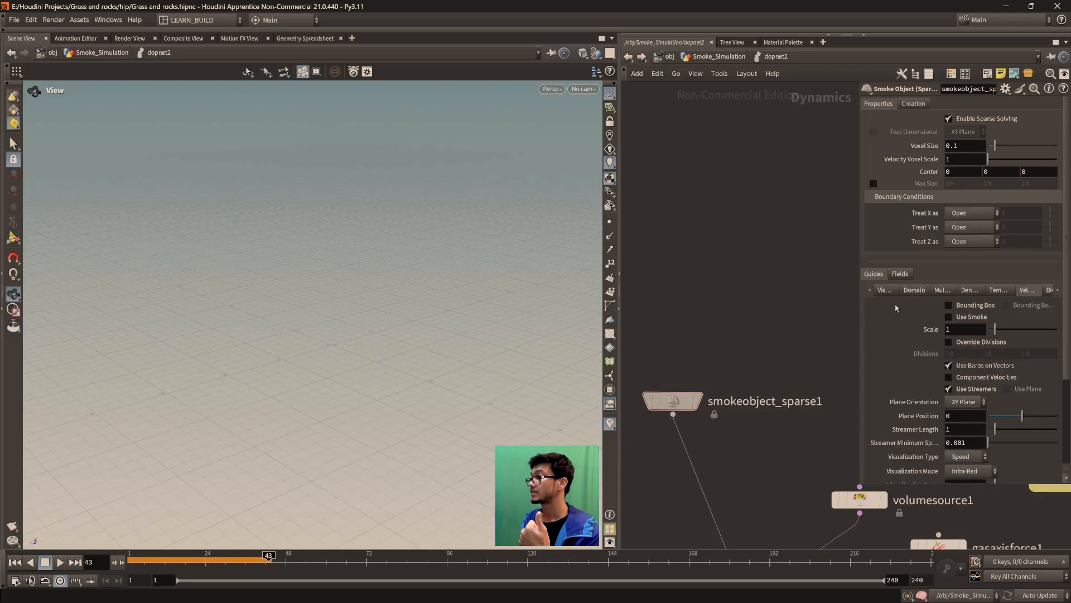
pyautogui.moveTo(676, 402); pyautogui.dragTo(688, 374)
pyautogui.moveTo(641, 311); pyautogui.dragTo(804, 430)
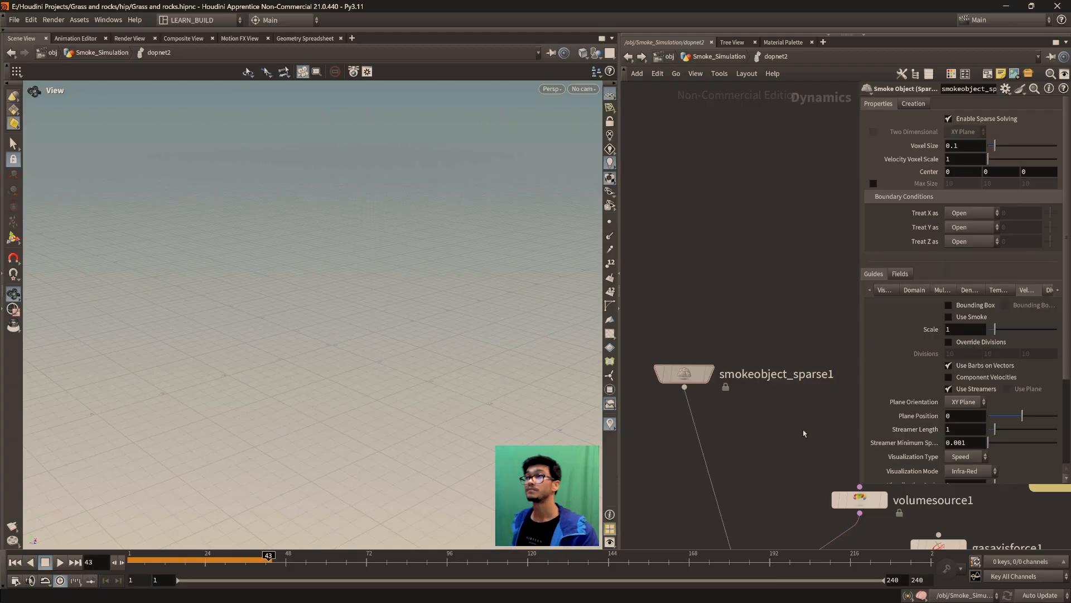
# - Display smokeobject_sparse1 and expand its data tree in the Geometry Spreadsheet to inspect its stored fields
pyautogui.click(316, 39)
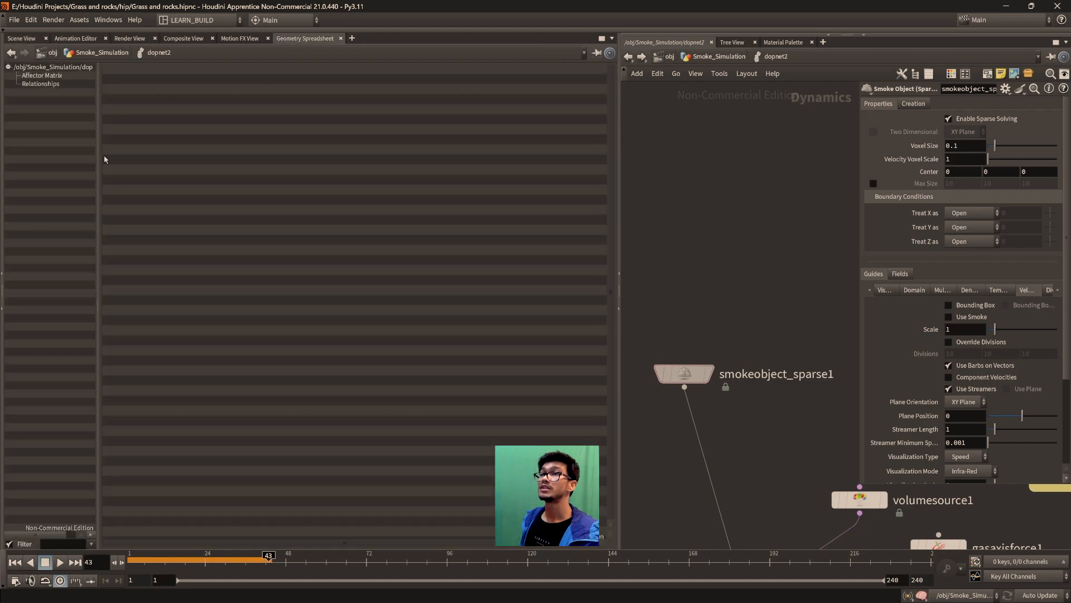
pyautogui.moveTo(691, 374)
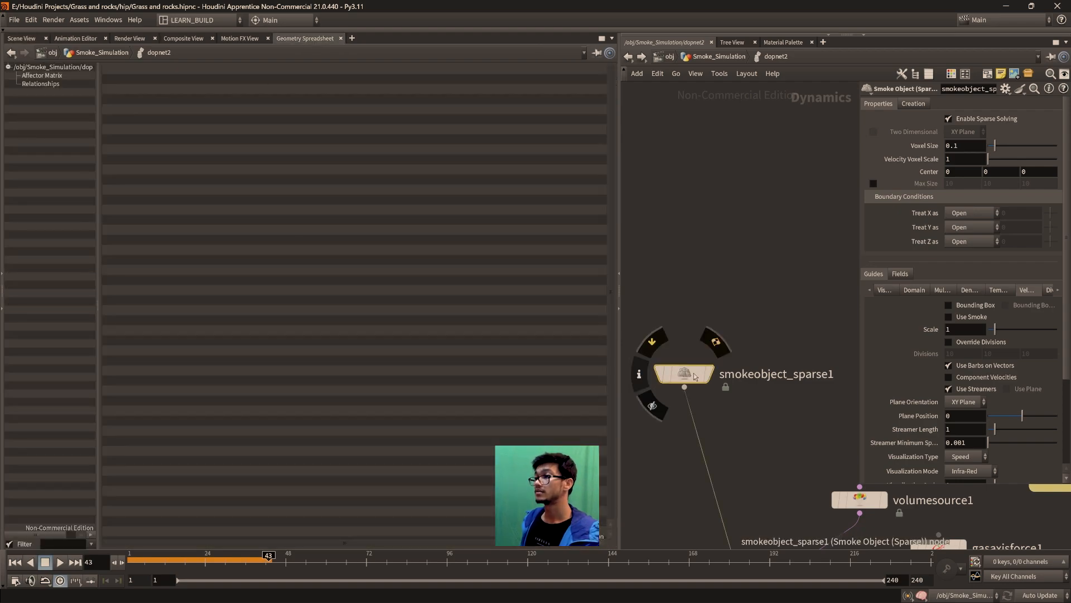
pyautogui.click(717, 342)
pyautogui.moveTo(685, 379); pyautogui.dragTo(694, 373)
pyautogui.moveTo(694, 312); pyautogui.dragTo(645, 245, button='middle')
pyautogui.click(810, 432)
pyautogui.click(667, 302)
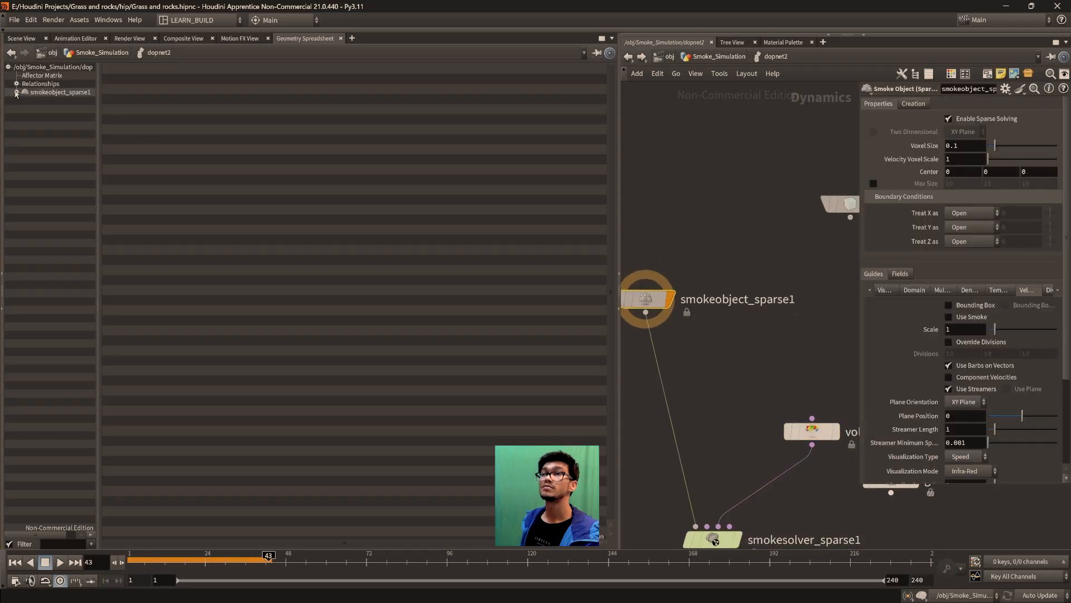
pyautogui.click(16, 92)
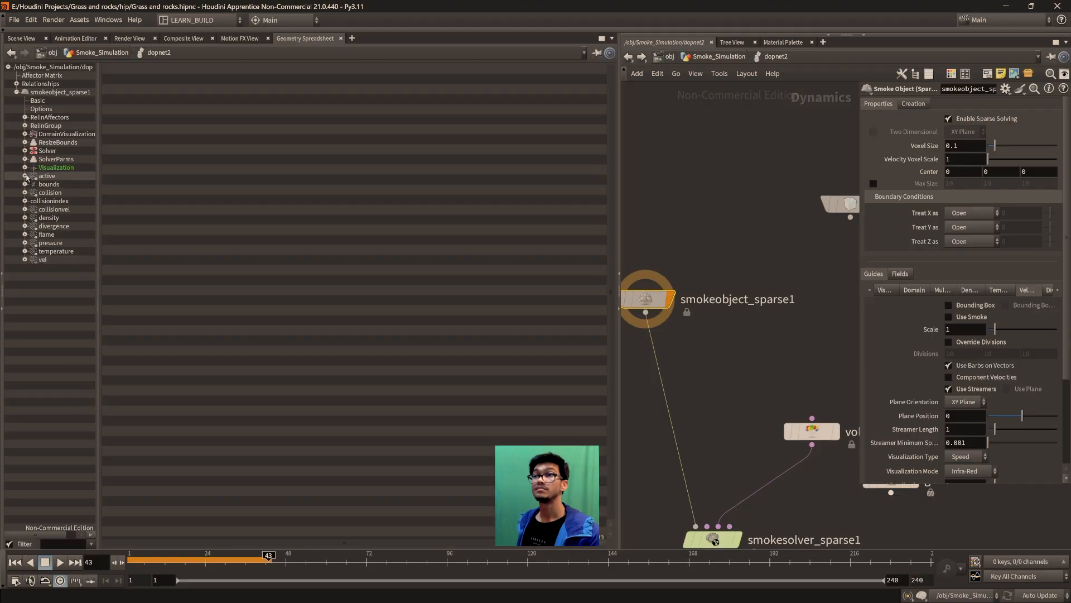
# - Move smokeobject_sparse1 above smokesolver_sparse1's first input, and shift volumesource1 slightly closer to it with the 3D scene view displayed
pyautogui.moveTo(649, 299); pyautogui.dragTo(697, 295)
pyautogui.moveTo(641, 231); pyautogui.dragTo(786, 361)
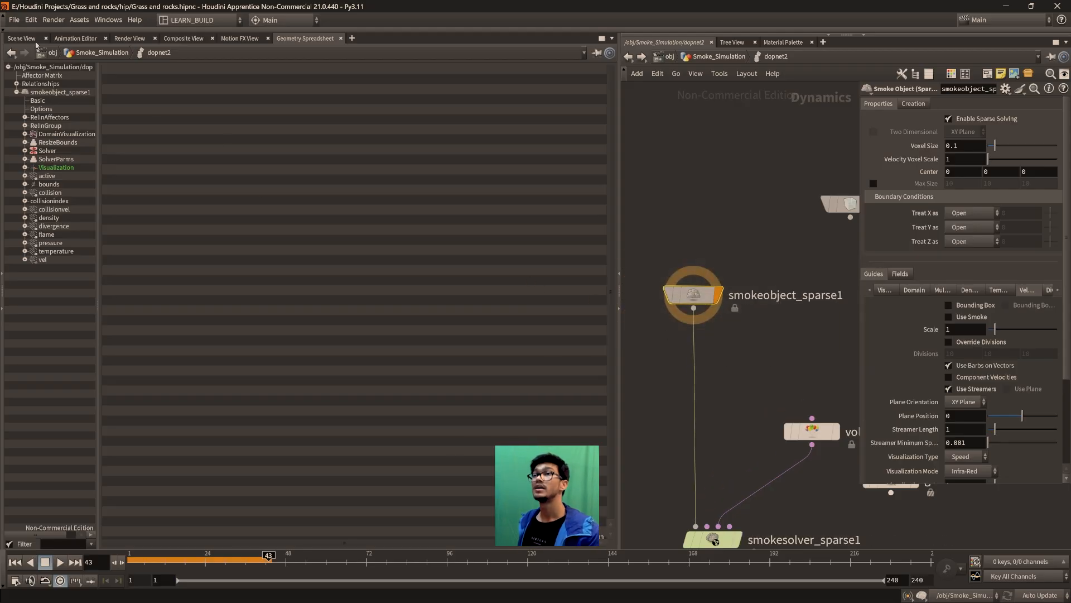
pyautogui.click(31, 39)
pyautogui.moveTo(739, 428); pyautogui.dragTo(710, 340, button='middle')
pyautogui.moveTo(797, 346); pyautogui.dragTo(764, 310)
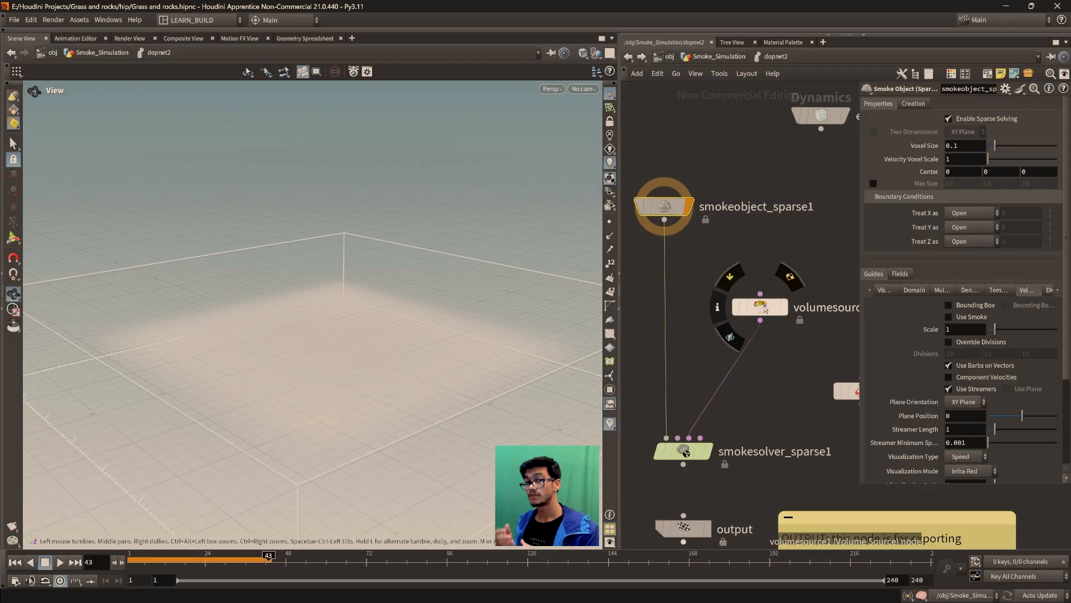
# - Read the Sparse Smoke Object note on stored fields and relate it to smokeobject_sparse1 in the DOP network
pyautogui.moveTo(706, 369); pyautogui.dragTo(888, 484, button='middle')
pyautogui.scroll(-3, 781, 416)
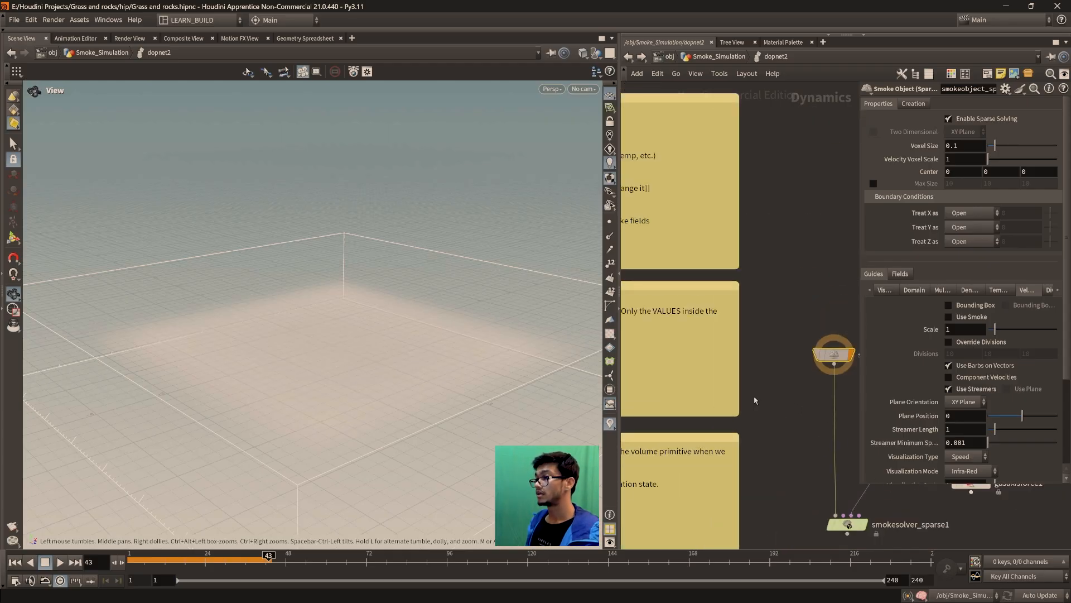
pyautogui.moveTo(759, 406); pyautogui.dragTo(887, 486, button='middle')
pyautogui.scroll(-3, 739, 373)
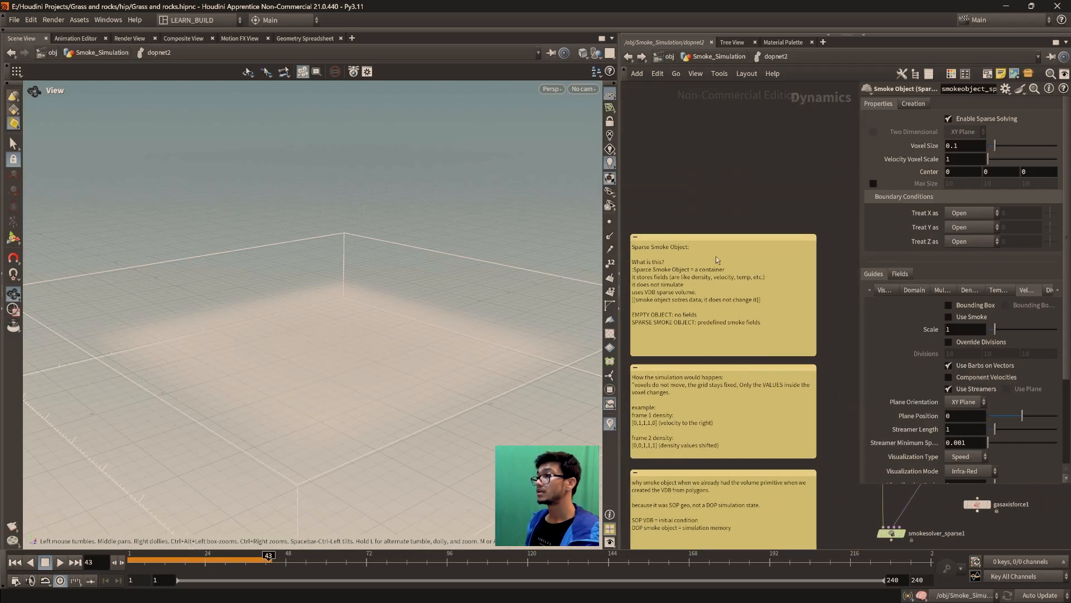
pyautogui.scroll(4, 728, 349)
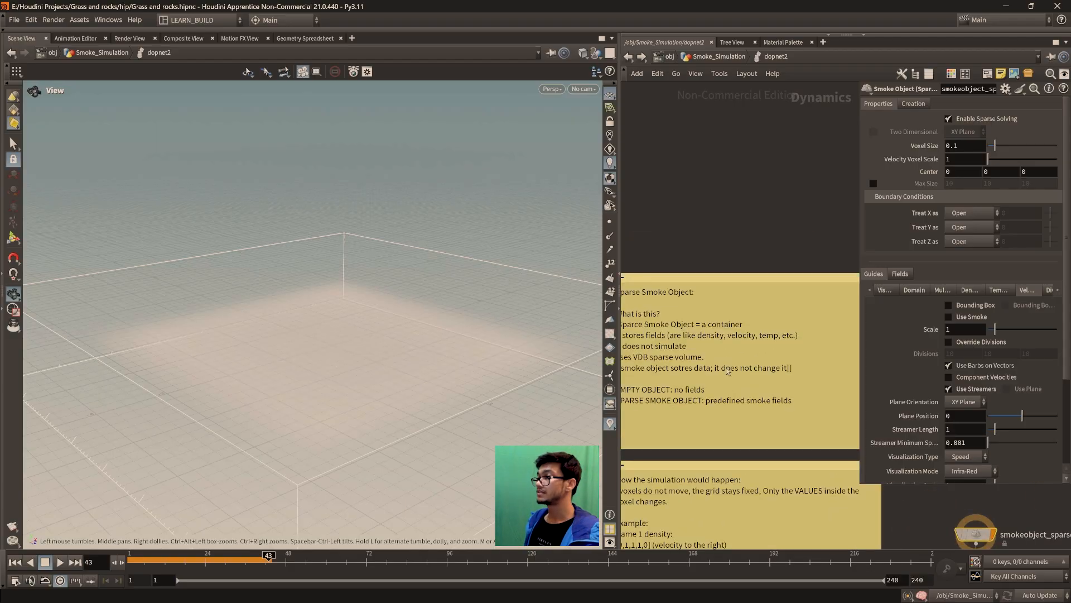
pyautogui.moveTo(720, 339); pyautogui.dragTo(711, 317, button='middle')
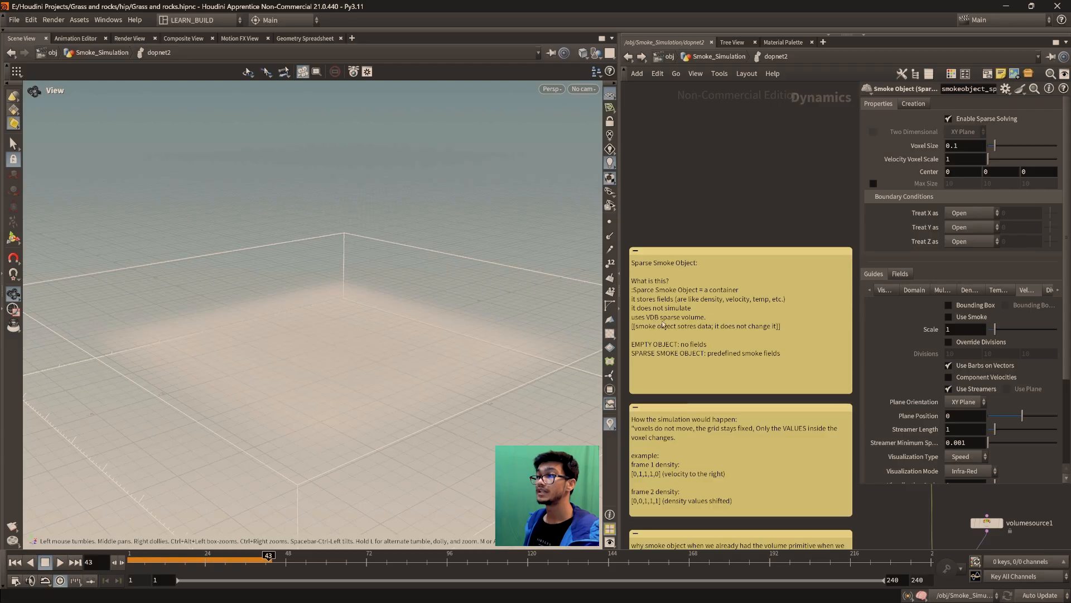
pyautogui.moveTo(769, 436); pyautogui.dragTo(717, 439, button='middle')
pyautogui.scroll(-2, 701, 404)
pyautogui.scroll(4, 745, 438)
pyautogui.moveTo(815, 425); pyautogui.dragTo(745, 429, button='middle')
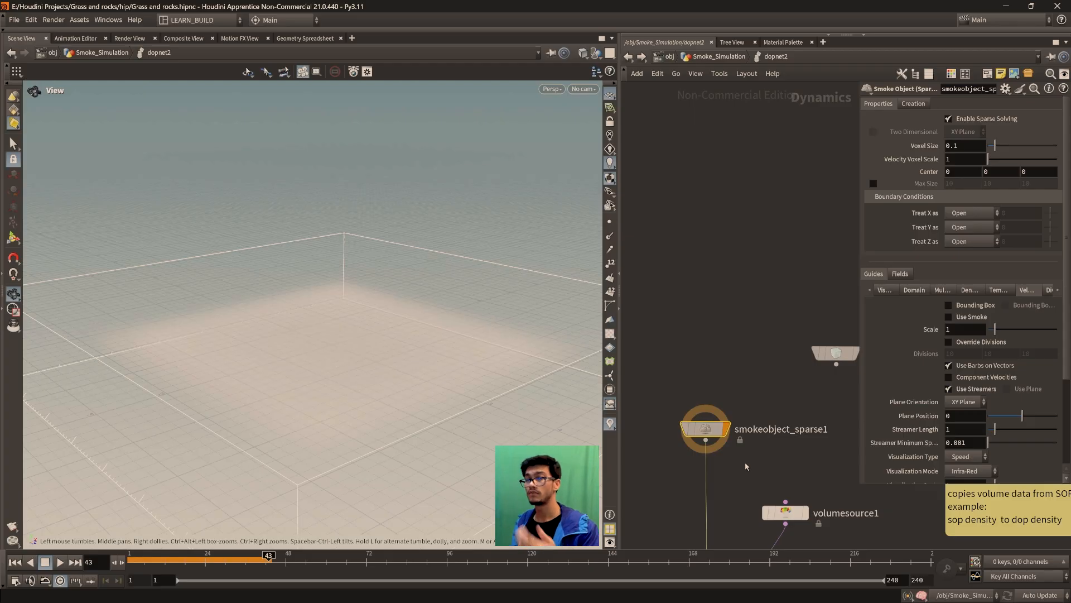
pyautogui.scroll(-3, 746, 466)
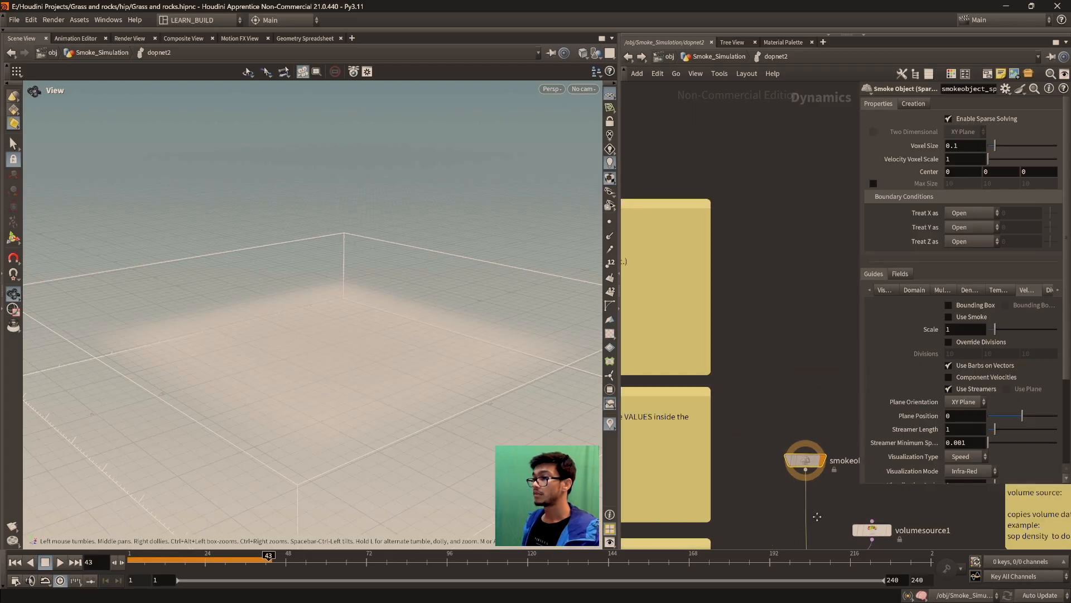
# - Compare emptyobject1's parameters with smokeobject_sparse1's guide settings for density, temperature and velocity, ending on the density guide
pyautogui.scroll(3, 804, 363)
pyautogui.moveTo(625, 313); pyautogui.dragTo(848, 473)
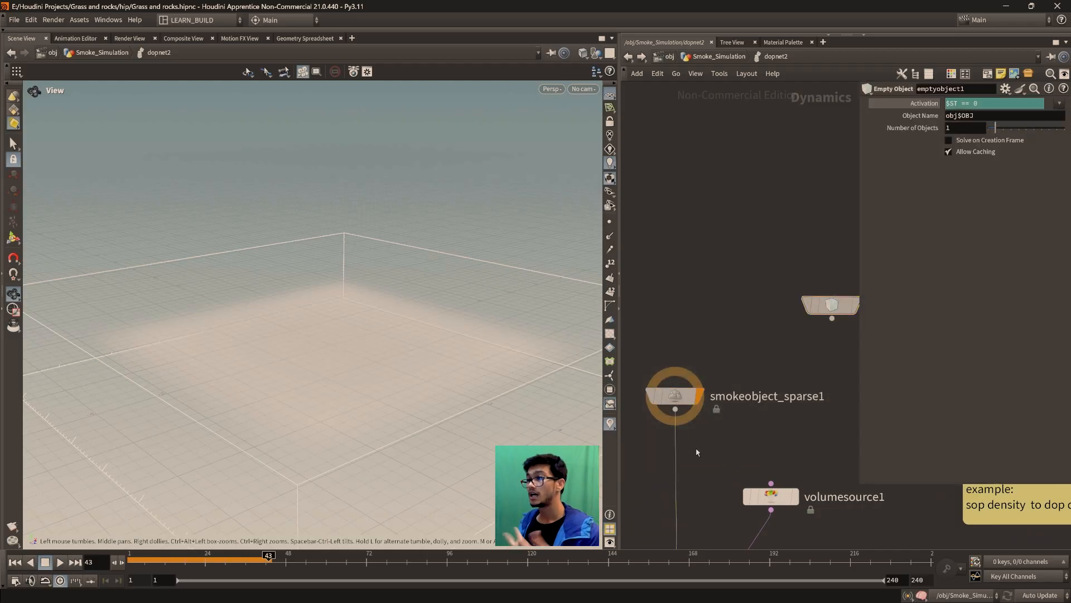
pyautogui.moveTo(634, 330); pyautogui.dragTo(845, 470)
pyautogui.moveTo(718, 360); pyautogui.dragTo(630, 351)
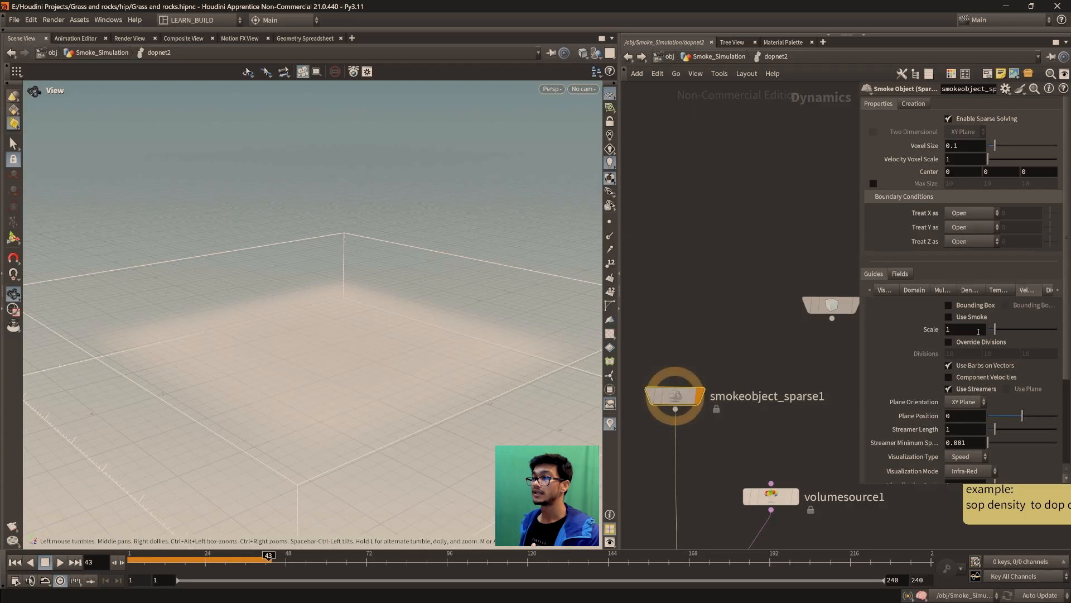
pyautogui.click(918, 291)
pyautogui.click(964, 291)
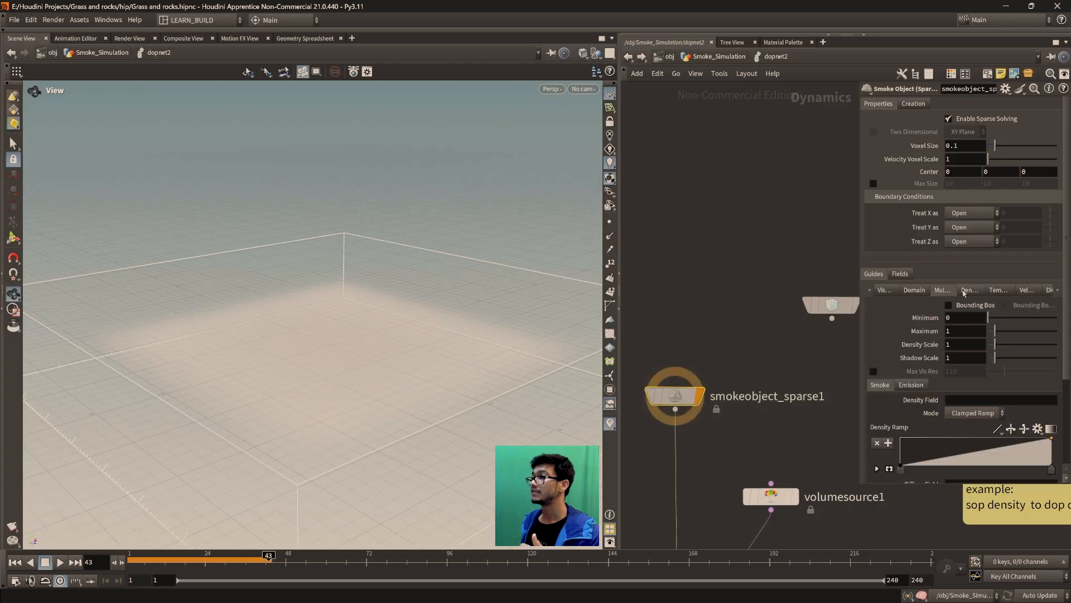
pyautogui.click(1000, 294)
pyautogui.click(1033, 290)
pyautogui.click(974, 292)
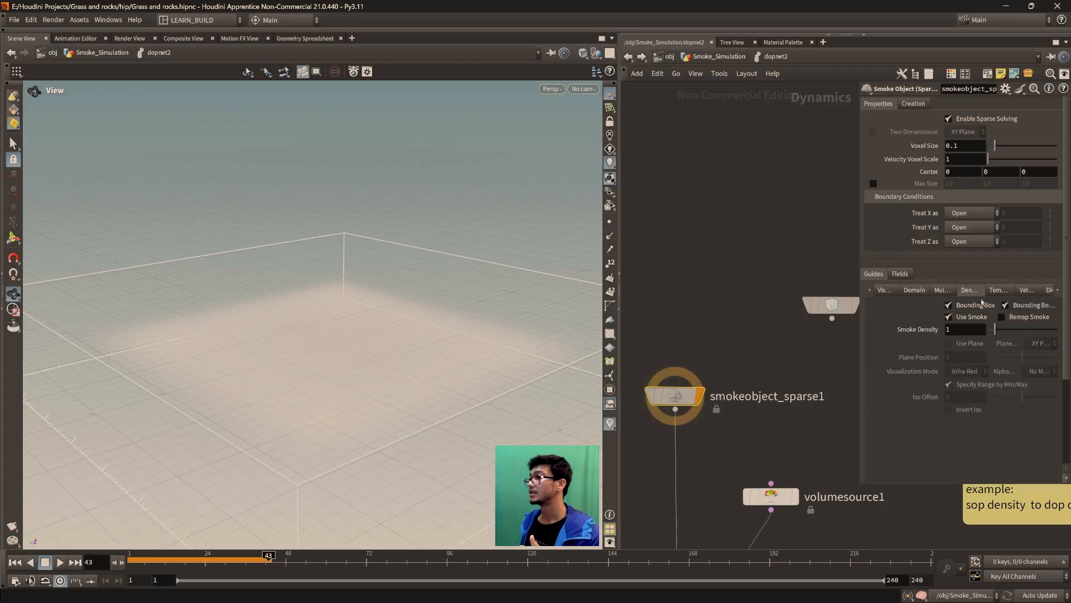
# - Review the Sparse Smoke Object note and the note explaining how voxel density values change between frames
pyautogui.scroll(-3, 698, 446)
pyautogui.moveTo(683, 350); pyautogui.dragTo(714, 411, button='middle')
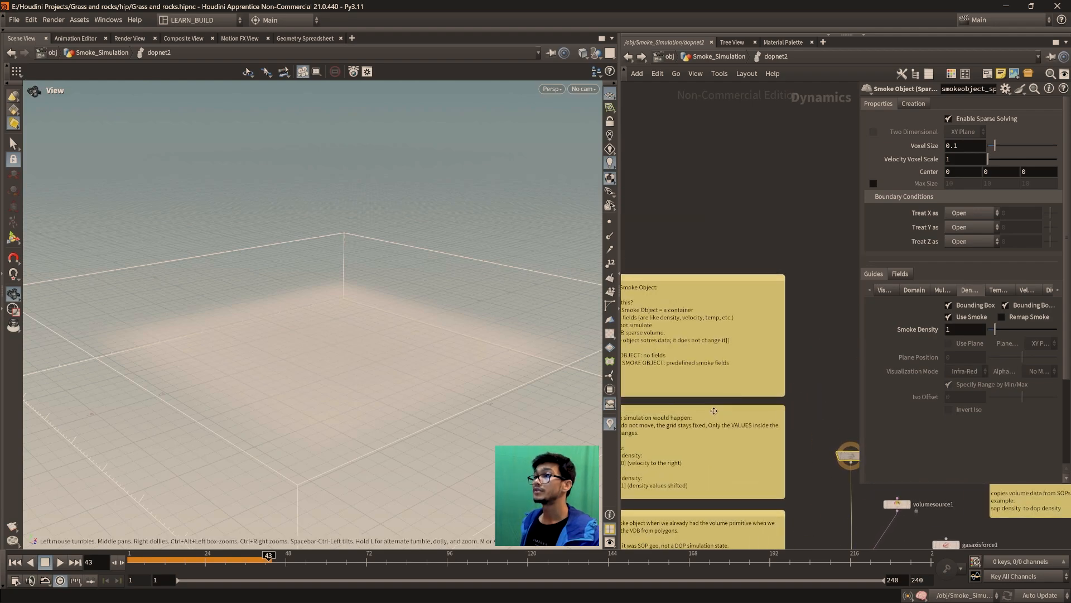
pyautogui.scroll(3, 656, 345)
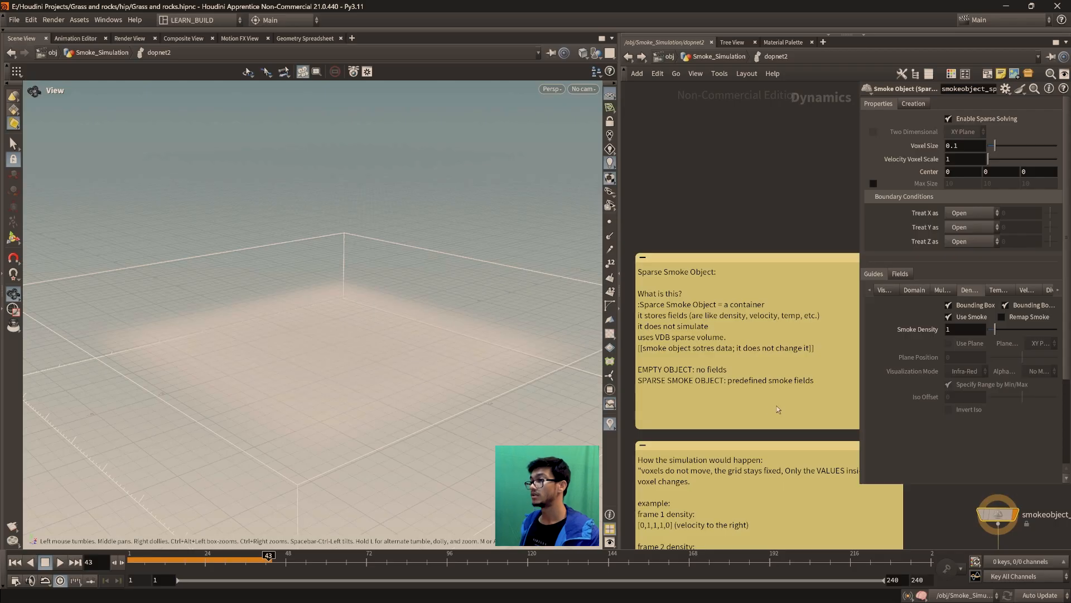
pyautogui.moveTo(746, 219); pyautogui.dragTo(735, 210, button='middle')
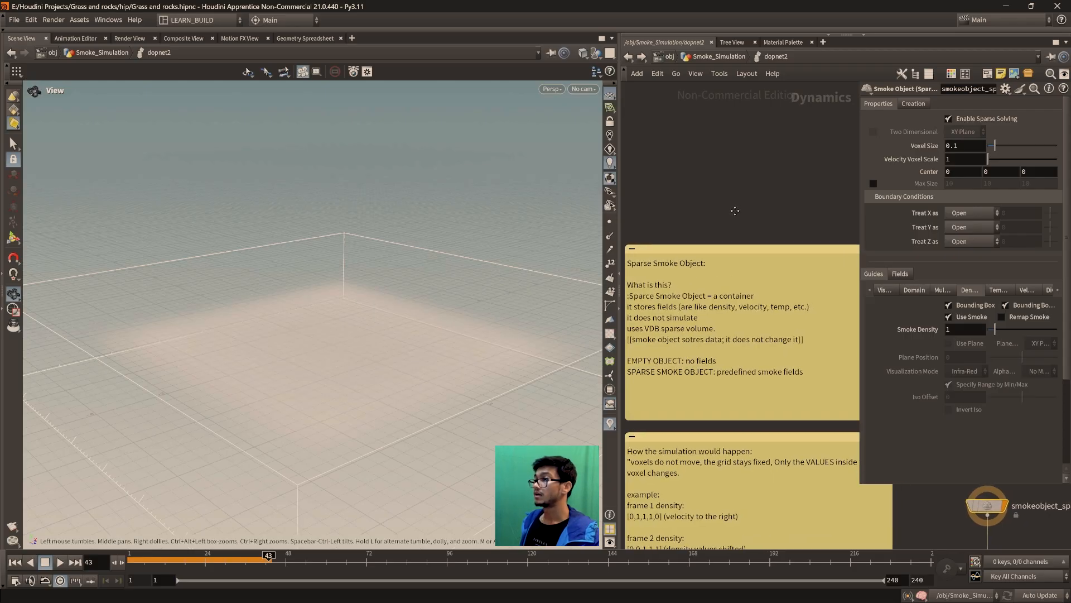
pyautogui.scroll(-2, 735, 218)
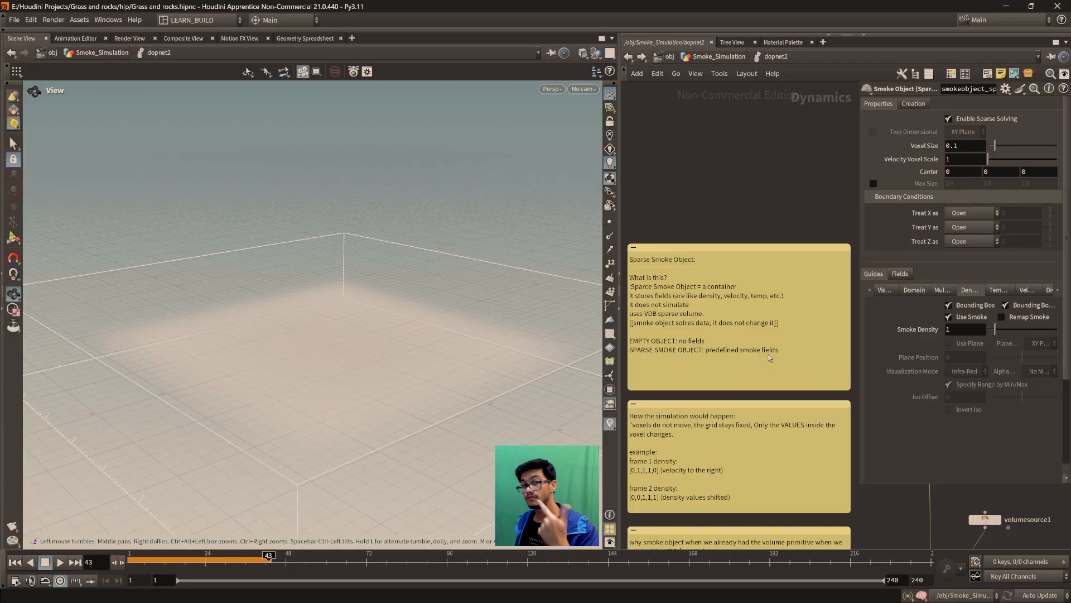
pyautogui.scroll(-5, 755, 372)
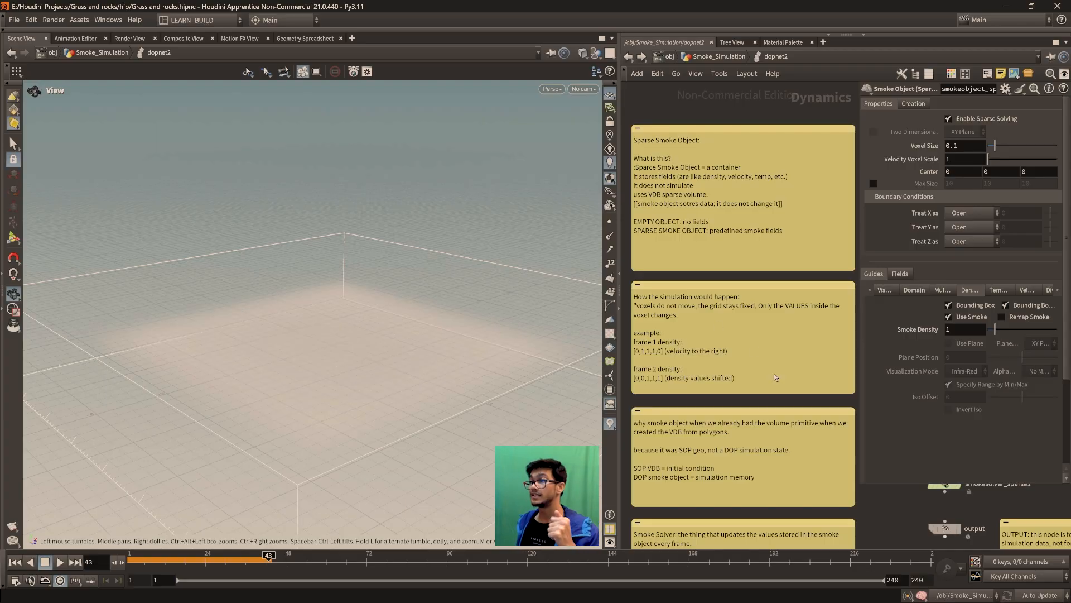
pyautogui.scroll(5, 724, 371)
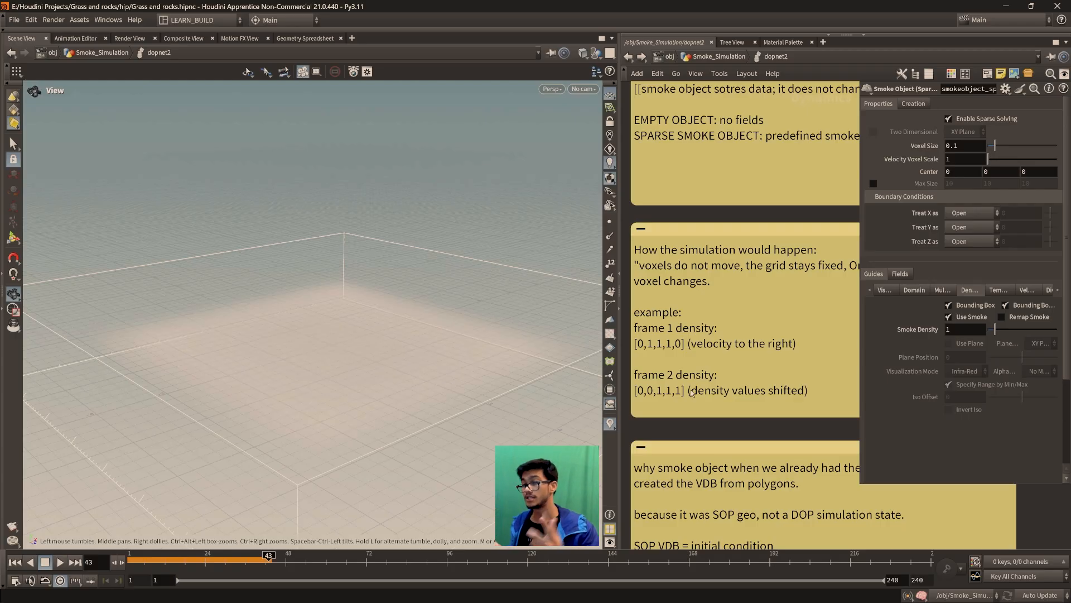
# - Examine the note on why a smoke object is needed besides the SOP VDB, and view the smoke volume in the scene
pyautogui.moveTo(730, 417); pyautogui.dragTo(704, 347, button='middle')
pyautogui.scroll(-2, 714, 385)
pyautogui.moveTo(738, 422); pyautogui.dragTo(745, 403, button='middle')
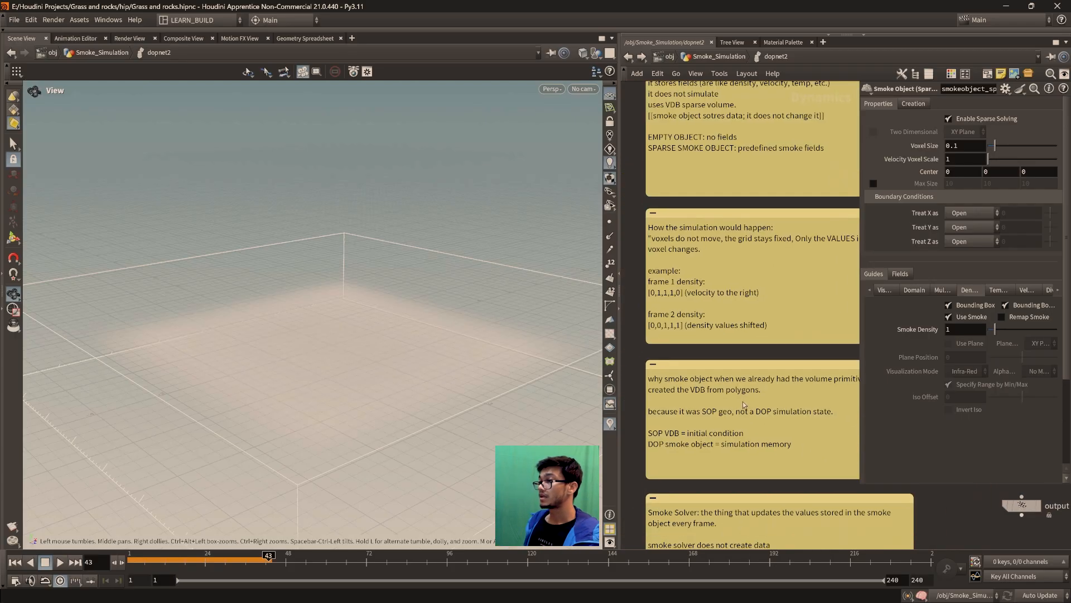
pyautogui.scroll(1, 744, 391)
pyautogui.scroll(-3, 742, 386)
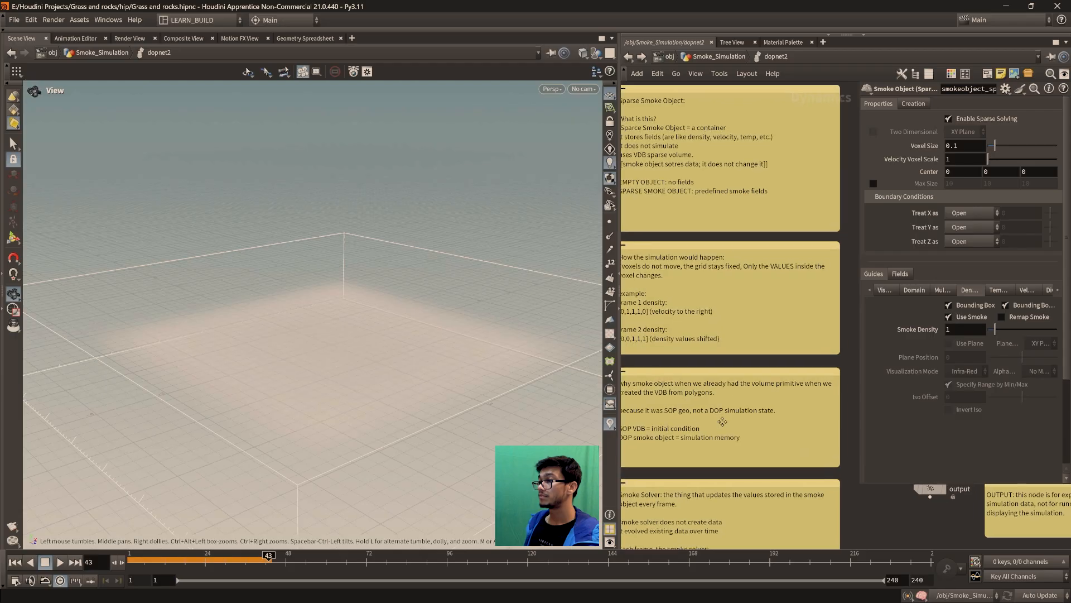
pyautogui.moveTo(749, 421); pyautogui.dragTo(749, 415, button='middle')
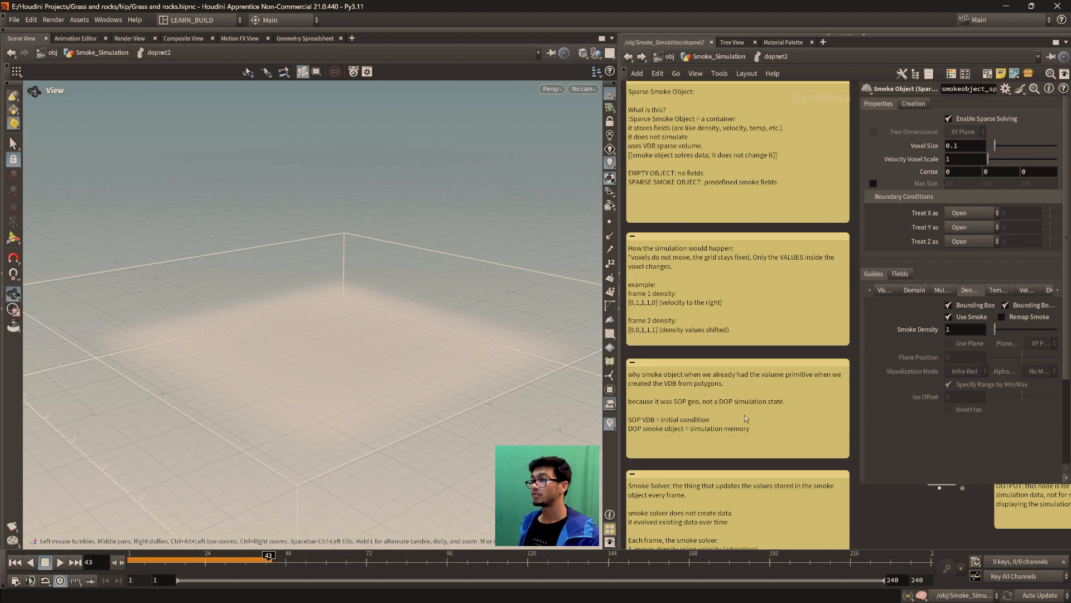
pyautogui.moveTo(362, 361); pyautogui.dragTo(358, 394)
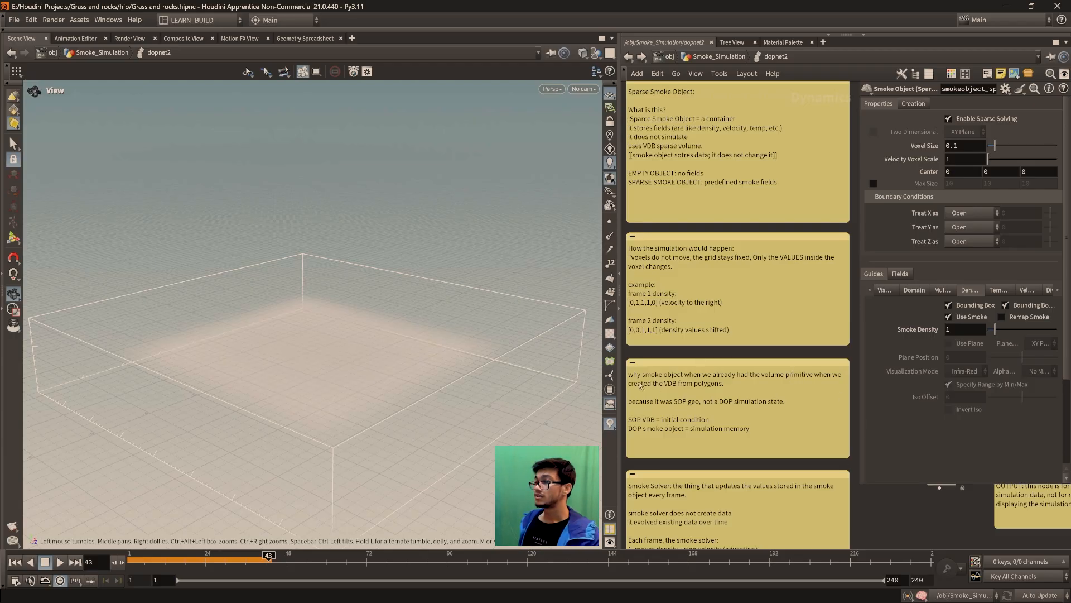
# - Examine smokeobject_sparse1's place in the network alongside the note distinguishing the SOP VDB from the DOP smoke object
pyautogui.scroll(-3, 751, 378)
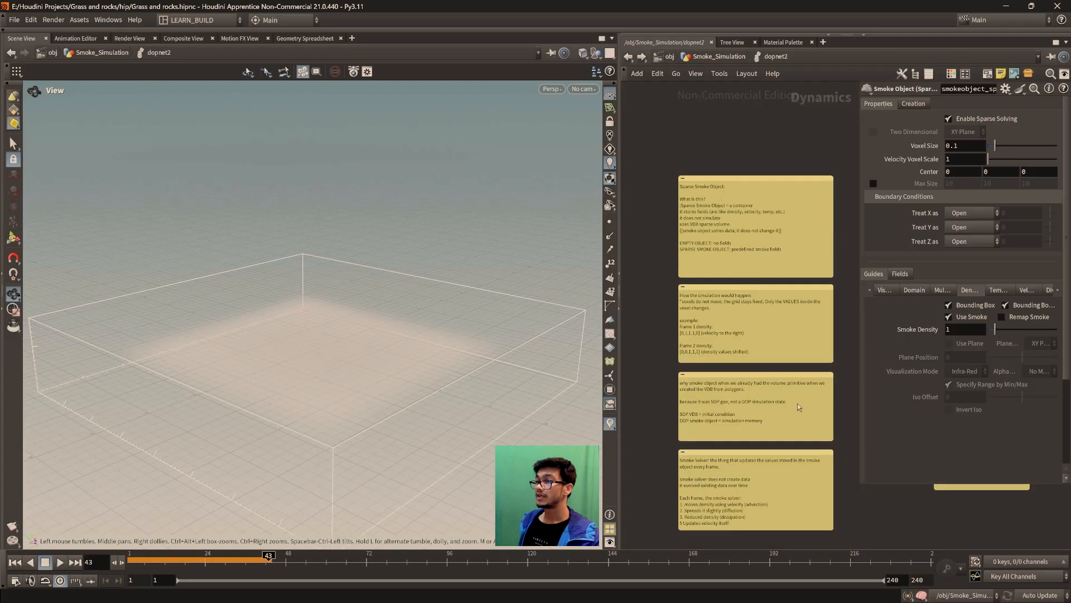
pyautogui.scroll(3, 818, 396)
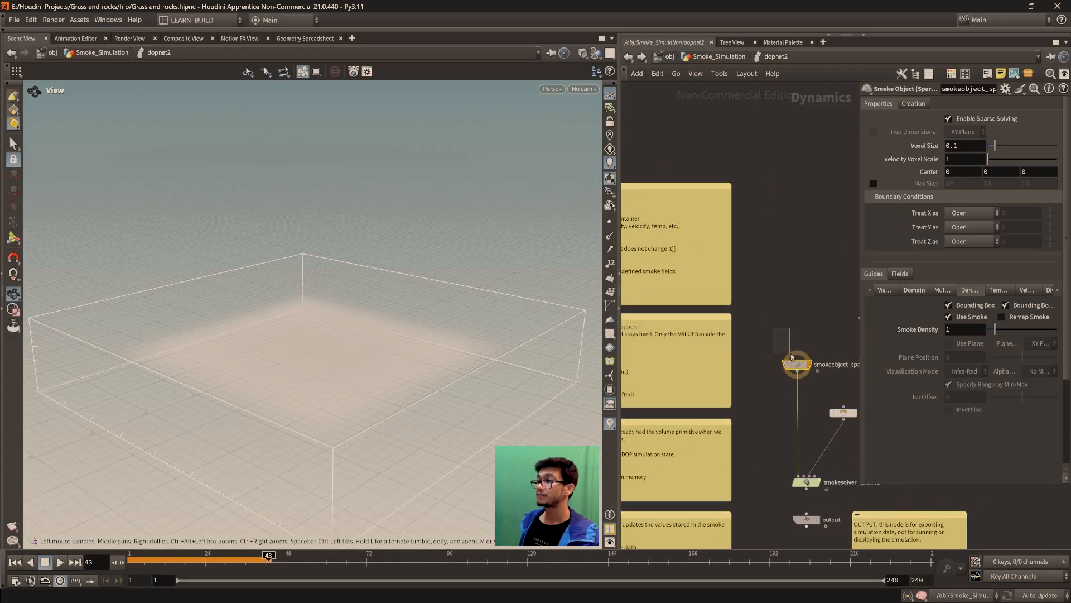
pyautogui.moveTo(817, 393); pyautogui.dragTo(799, 413, button='middle')
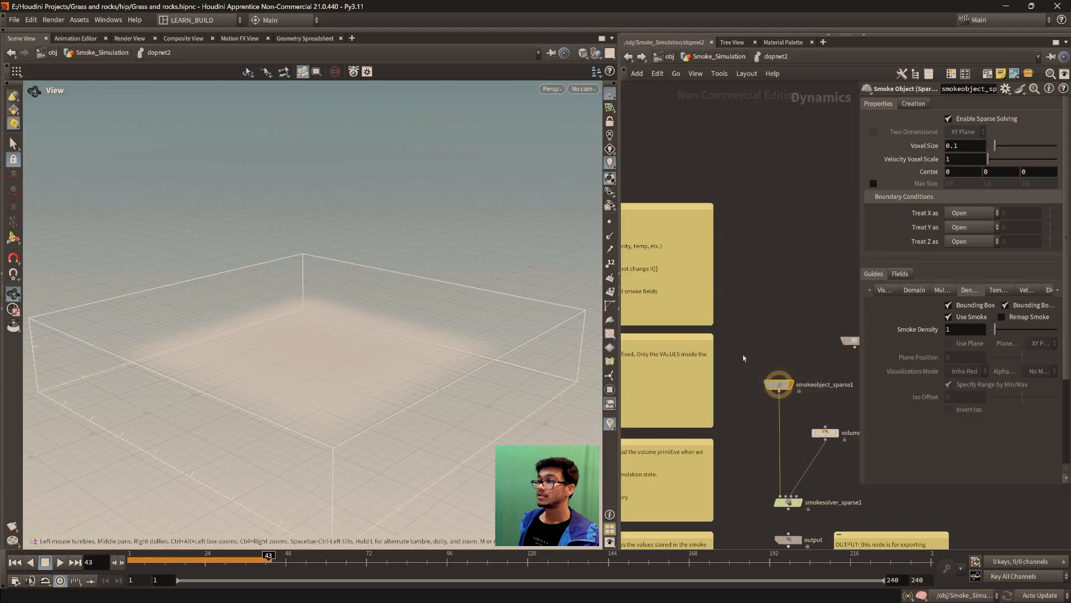
pyautogui.moveTo(767, 451); pyautogui.dragTo(794, 446, button='middle')
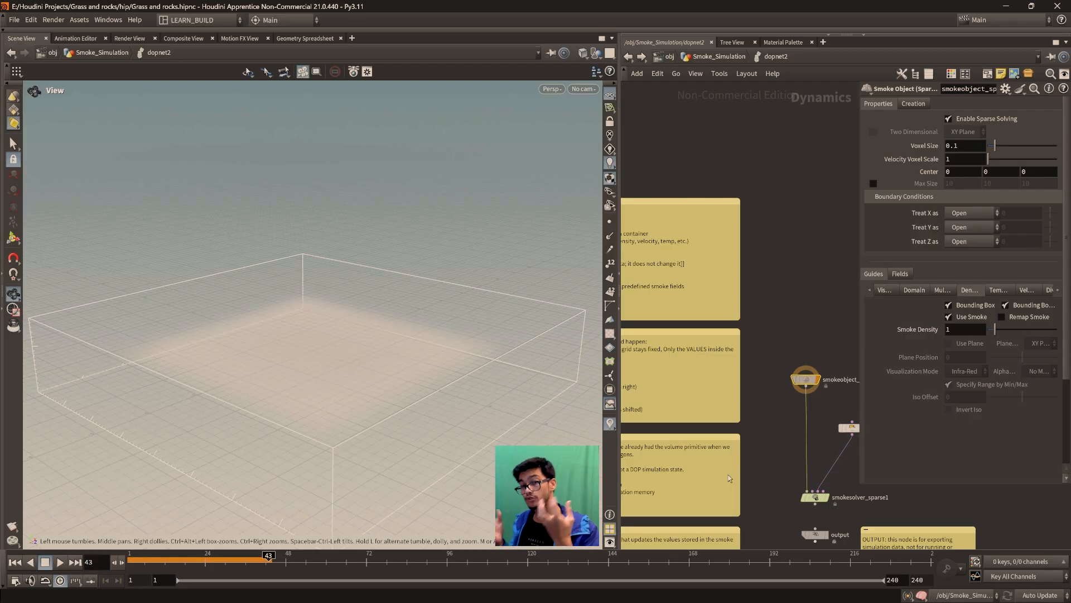
pyautogui.scroll(-1, 704, 485)
pyautogui.moveTo(699, 488); pyautogui.dragTo(762, 465, button='middle')
pyautogui.scroll(3, 721, 451)
pyautogui.scroll(-1, 775, 481)
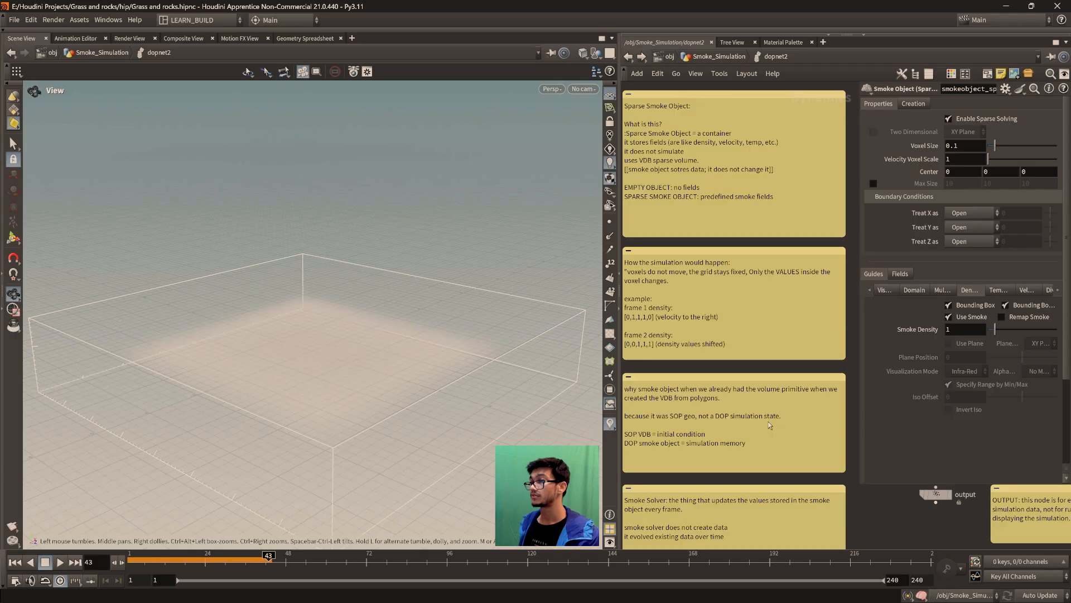
pyautogui.moveTo(725, 424); pyautogui.dragTo(731, 405, button='middle')
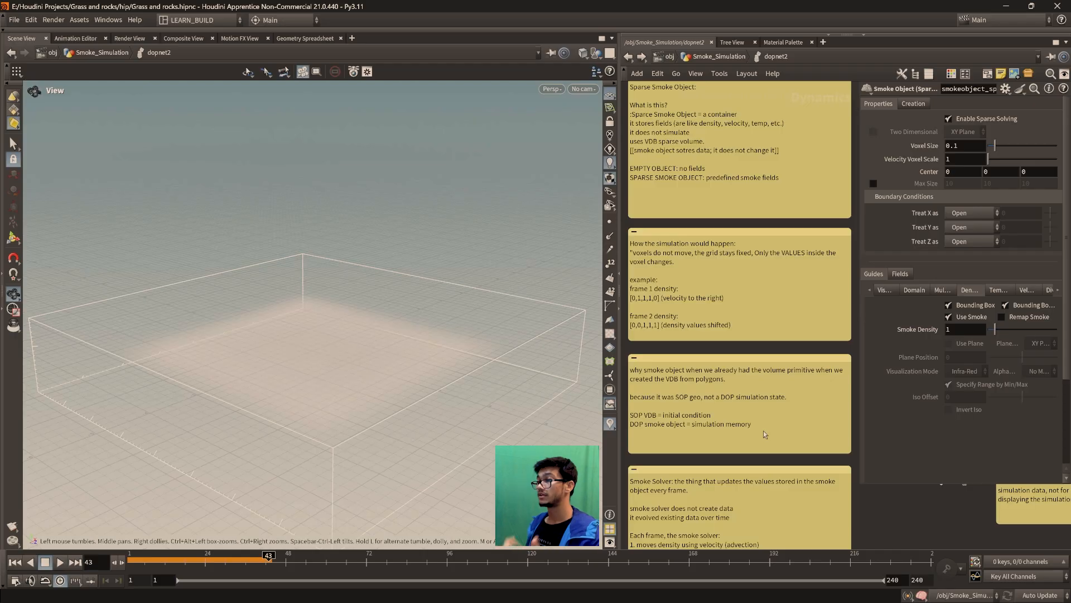
# - Select smokesolver_sparse1 in the DOP network to inspect its simulation parameters and incoming connections
pyautogui.scroll(-3, 764, 431)
pyautogui.scroll(-3, 831, 444)
pyautogui.moveTo(845, 443); pyautogui.dragTo(646, 488, button='middle')
pyautogui.scroll(3, 670, 483)
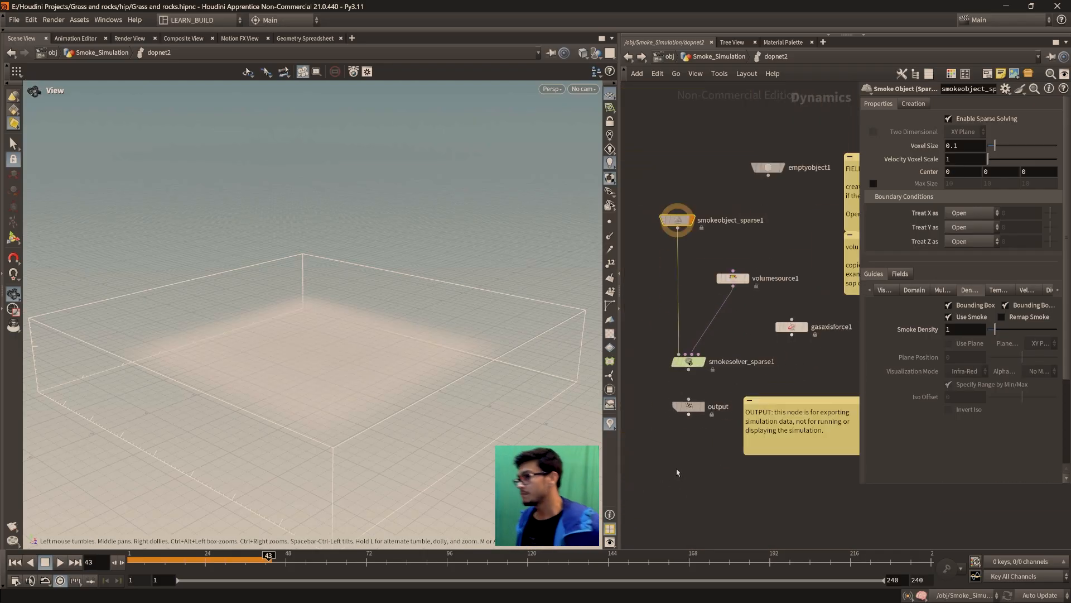
pyautogui.moveTo(648, 342); pyautogui.dragTo(789, 385)
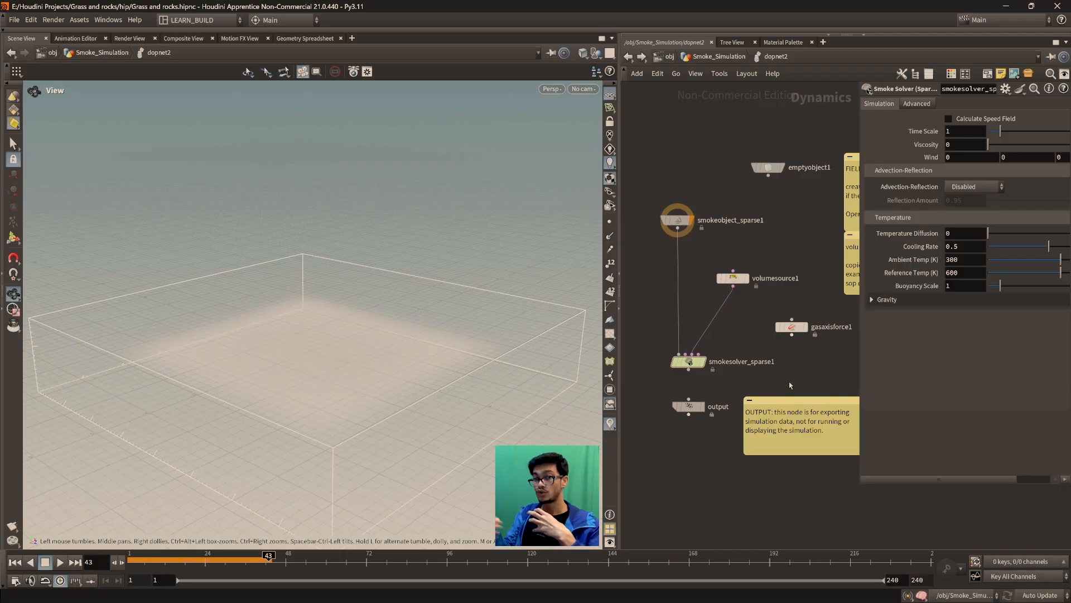
pyautogui.moveTo(799, 380); pyautogui.dragTo(652, 350)
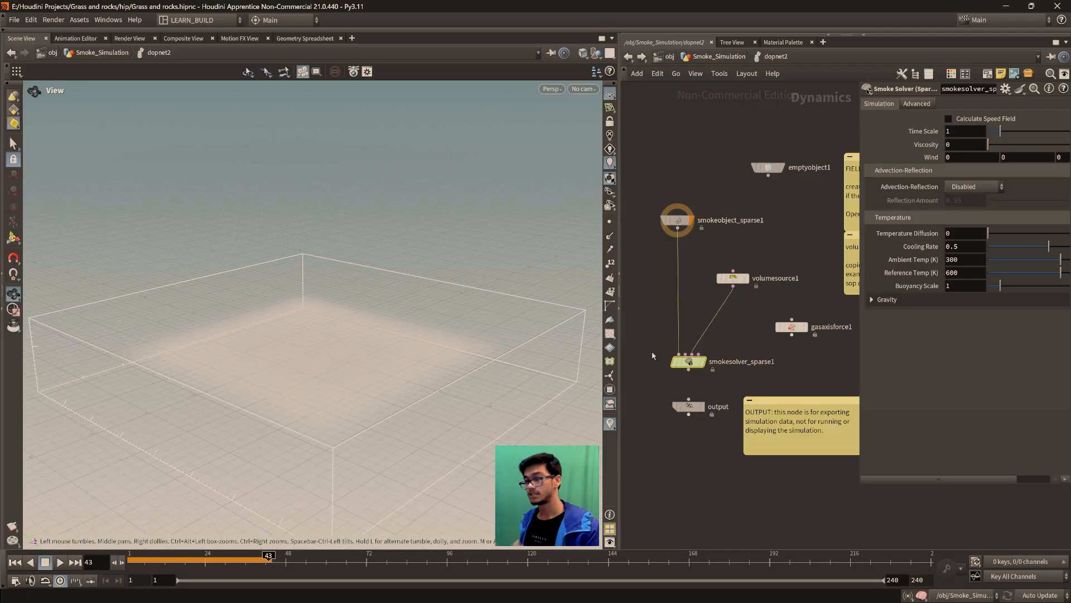
pyautogui.moveTo(696, 449); pyautogui.dragTo(718, 448, button='middle')
pyautogui.scroll(-1, 741, 466)
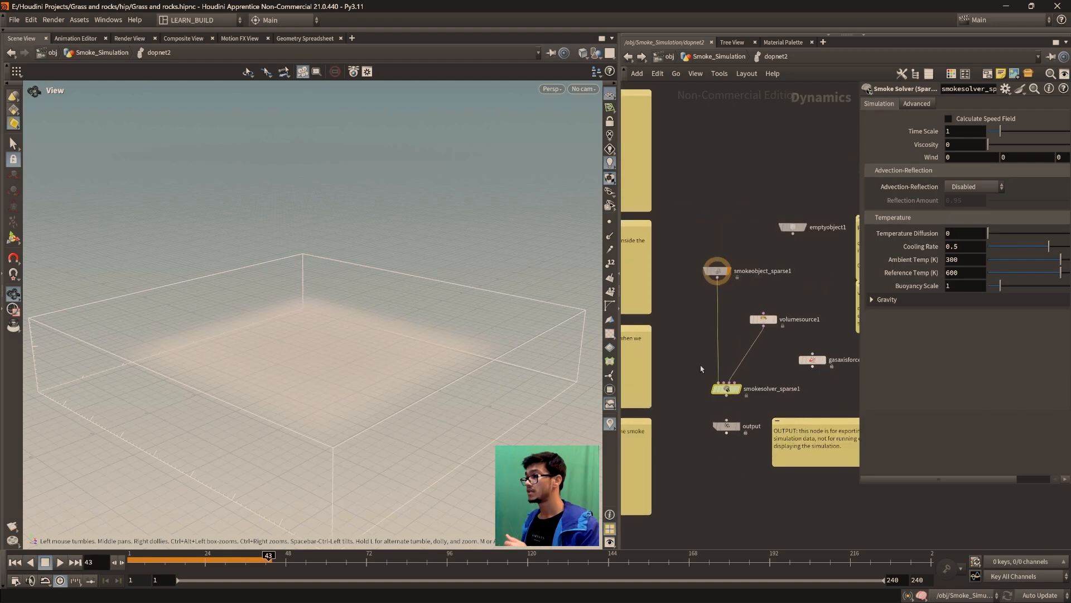
pyautogui.moveTo(695, 369); pyautogui.dragTo(815, 410)
# - Read the Smoke Solver note describing how the solver updates the smoke object's stored values every frame
pyautogui.scroll(3, 783, 385)
pyautogui.scroll(-2, 747, 441)
pyautogui.moveTo(686, 451); pyautogui.dragTo(718, 454, button='middle')
pyautogui.moveTo(628, 493); pyautogui.dragTo(765, 412, button='middle')
pyautogui.scroll(1, 772, 421)
pyautogui.scroll(-1, 769, 425)
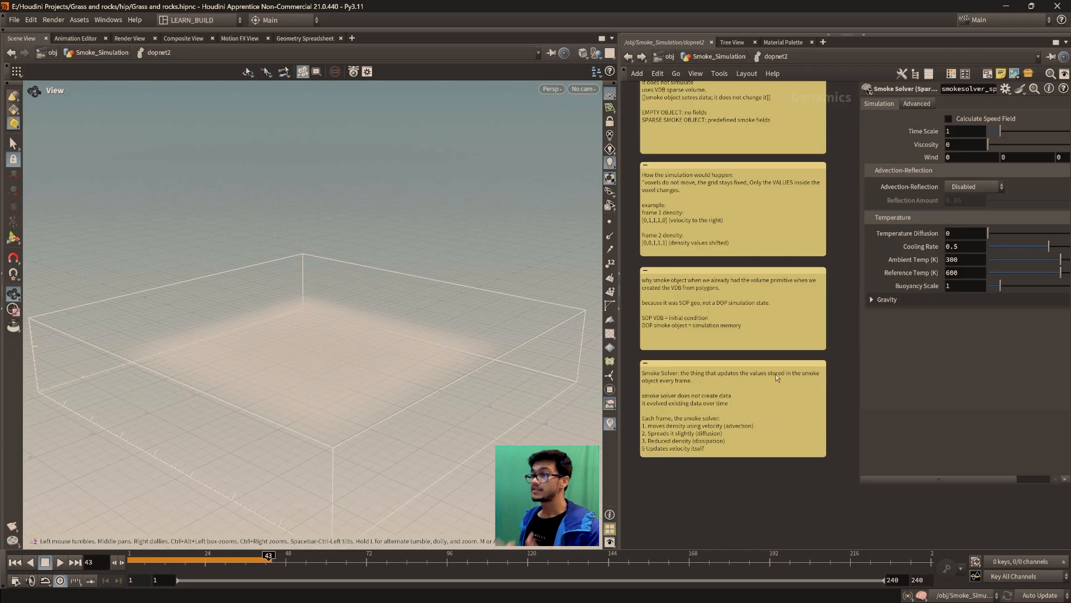
pyautogui.scroll(2, 722, 440)
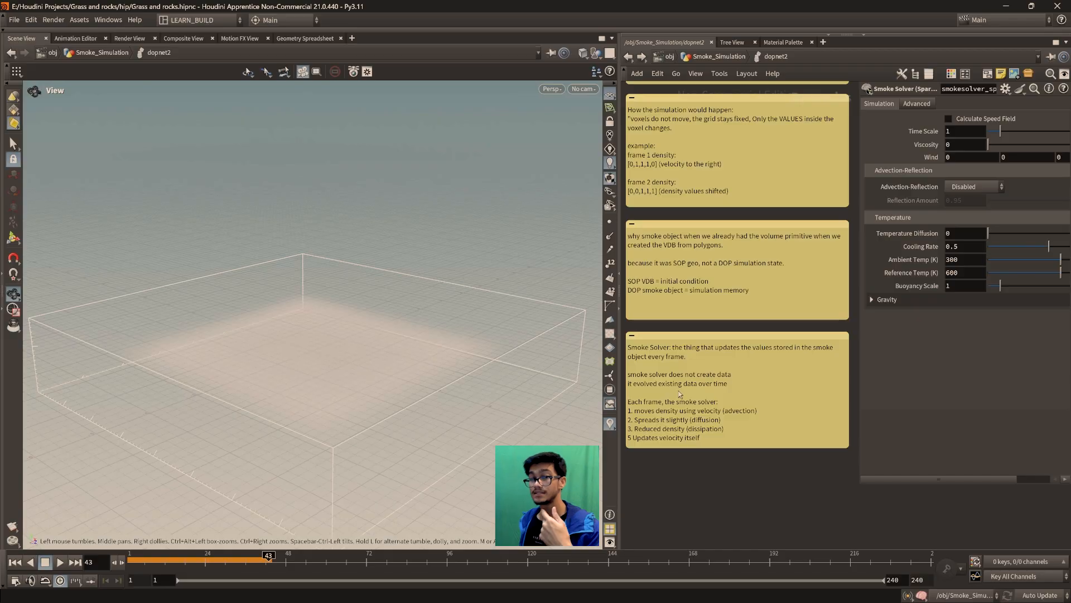
pyautogui.moveTo(690, 438); pyautogui.dragTo(722, 396, button='middle')
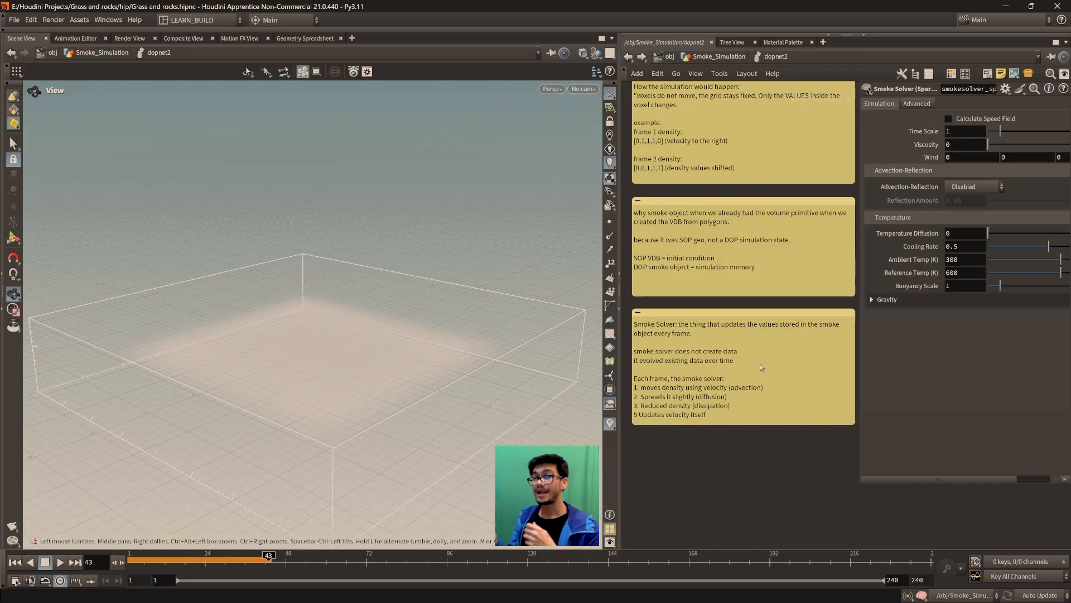
# - Move the output node slightly farther below smokesolver_sparse1 in the DOP network
pyautogui.moveTo(769, 440); pyautogui.dragTo(764, 447, button='middle')
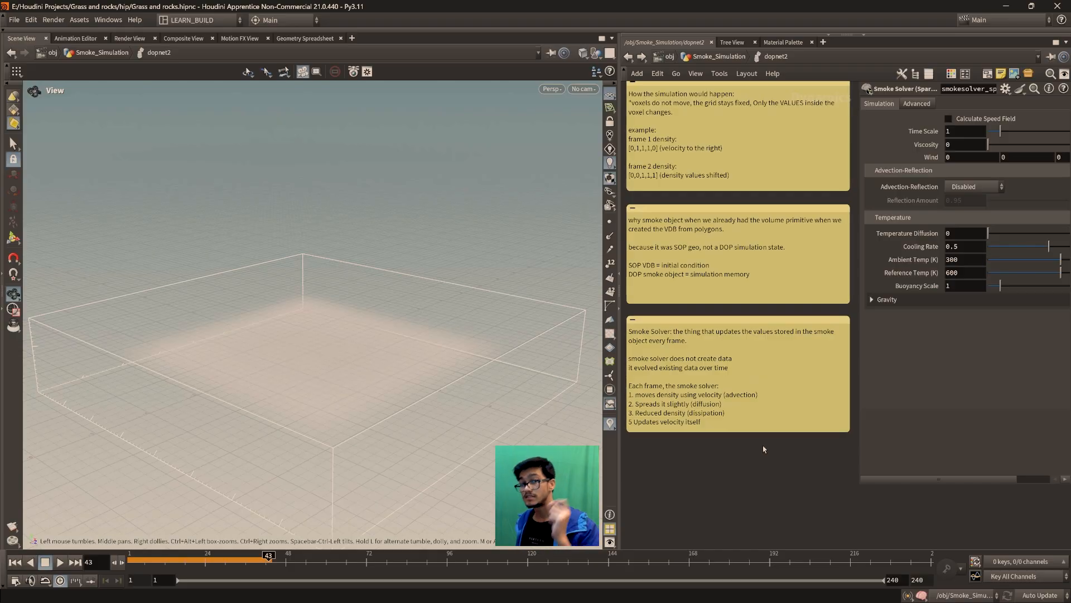
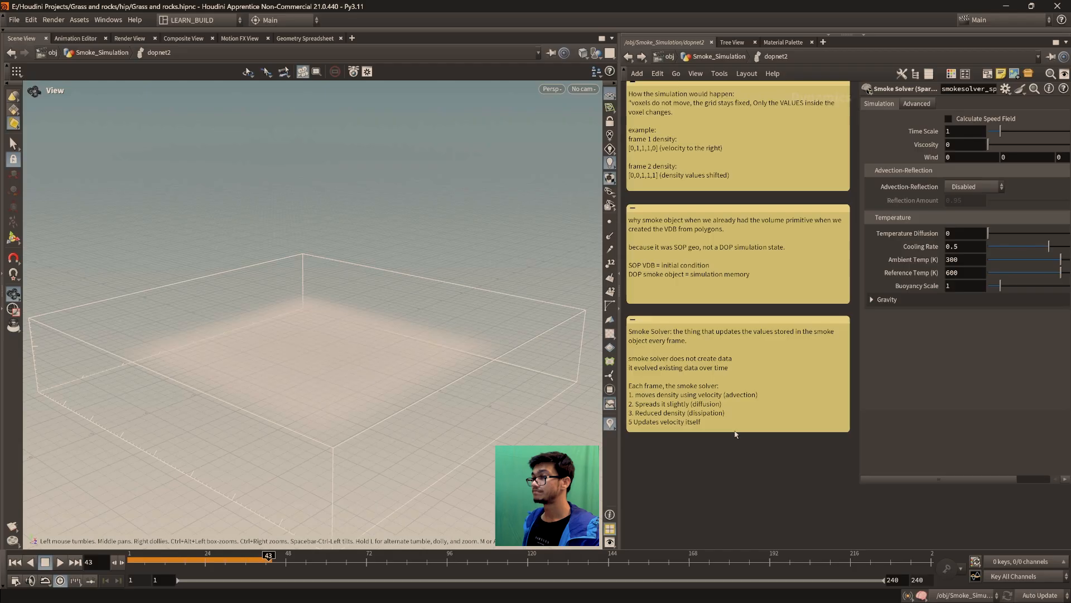
pyautogui.scroll(-5, 741, 423)
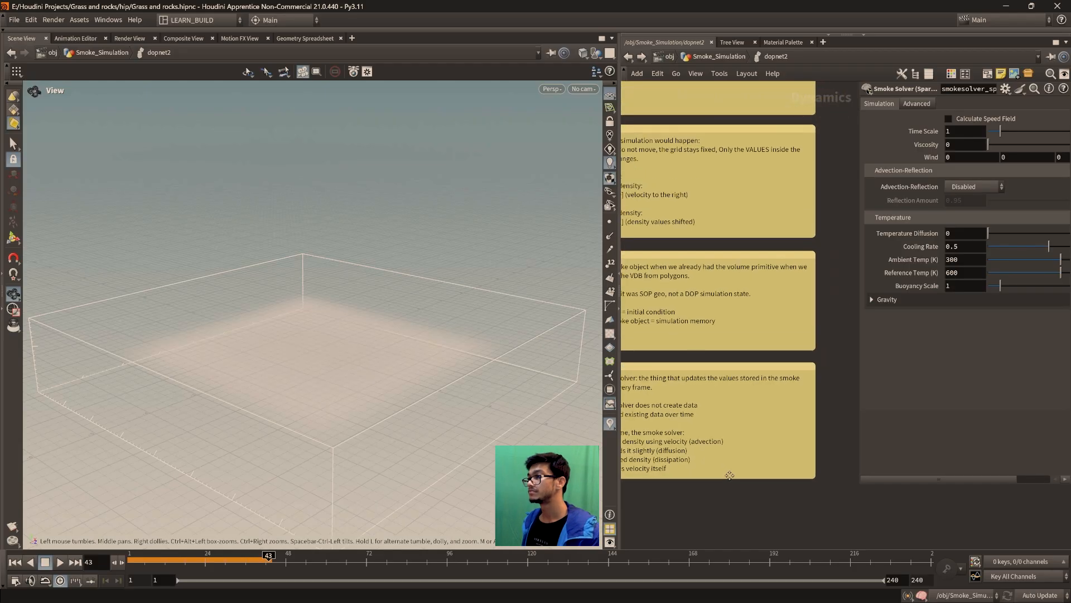
pyautogui.scroll(4, 748, 457)
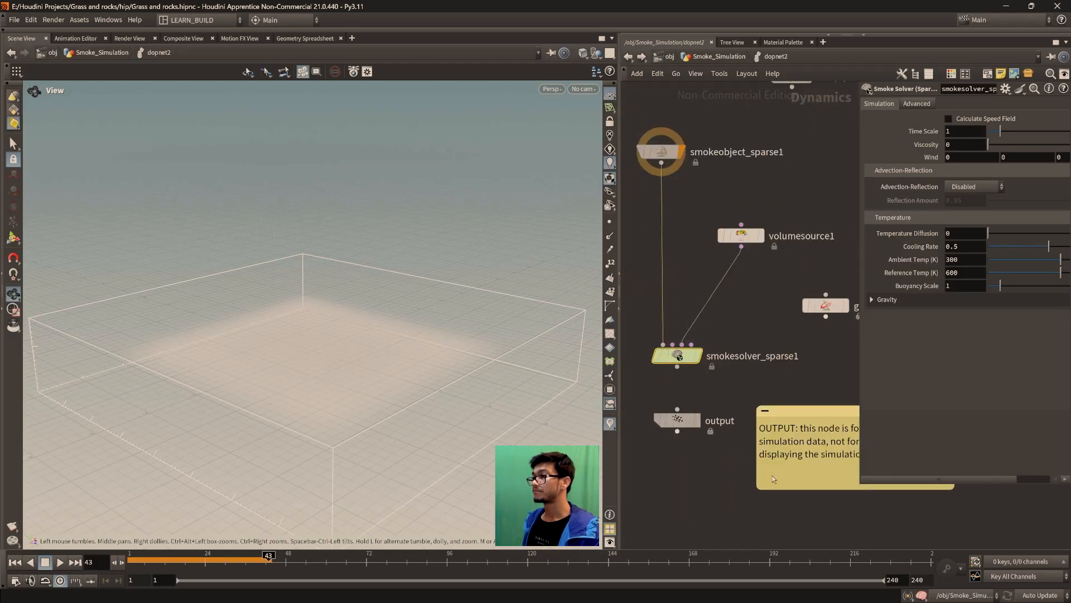
pyautogui.moveTo(629, 336); pyautogui.dragTo(814, 414)
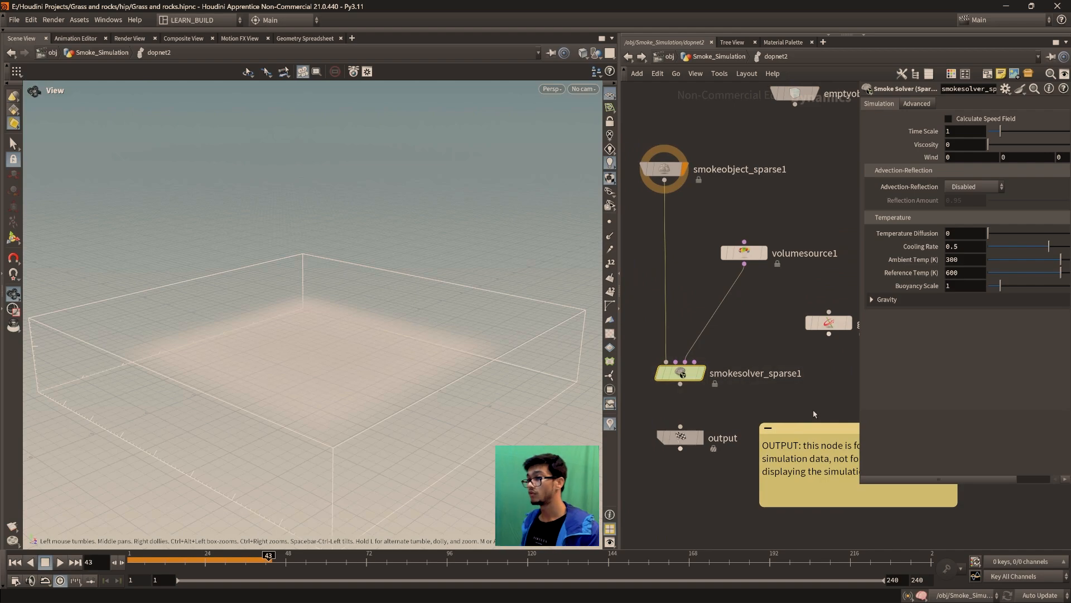
pyautogui.moveTo(680, 437); pyautogui.dragTo(681, 453)
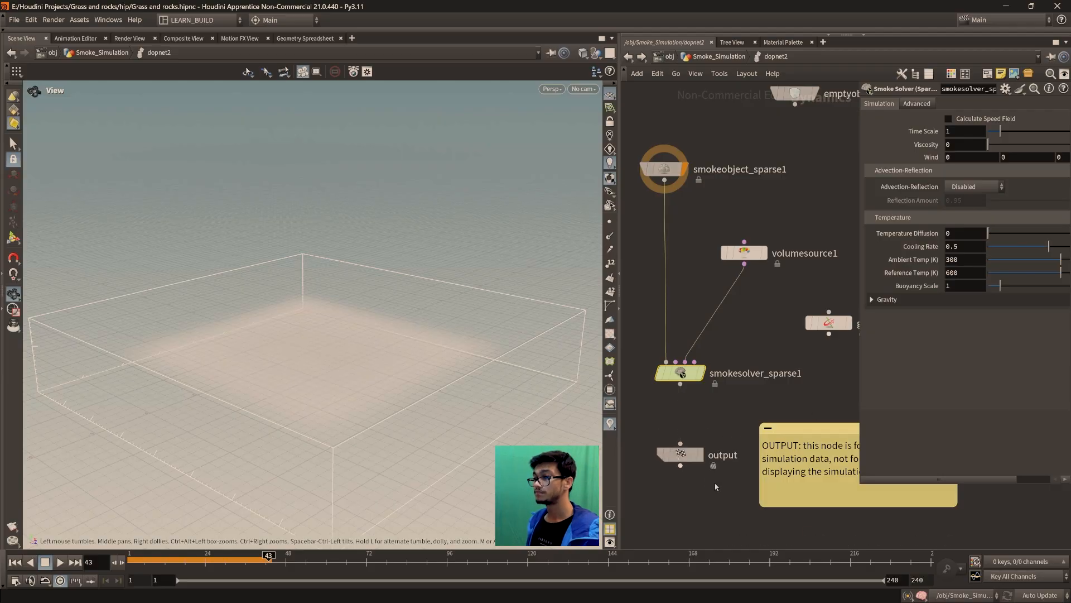
# - Examine how smokeobject_sparse1 and volumesource1 feed into smokesolver_sparse1, and select the smoke object to view its properties
pyautogui.moveTo(769, 400)
pyautogui.mouseDown(button='middle')
pyautogui.moveTo(735, 451)
pyautogui.moveTo(726, 506)
pyautogui.mouseUp(button='middle')
pyautogui.moveTo(729, 397); pyautogui.dragTo(752, 448, button='middle')
pyautogui.scroll(1, 752, 448)
pyautogui.moveTo(707, 393); pyautogui.dragTo(766, 356, button='middle')
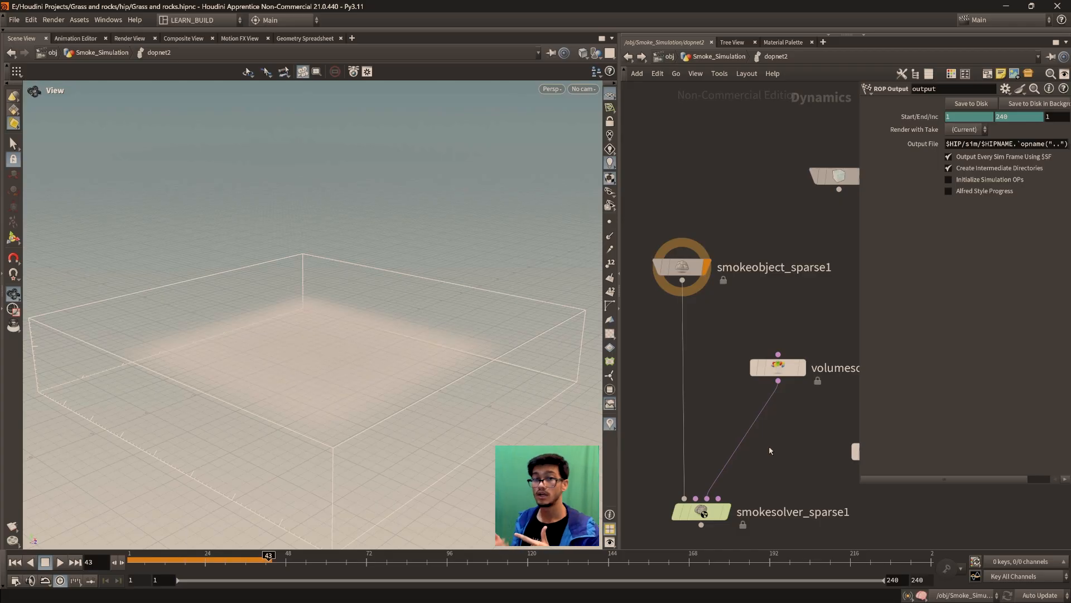
pyautogui.moveTo(795, 427); pyautogui.dragTo(742, 428, button='middle')
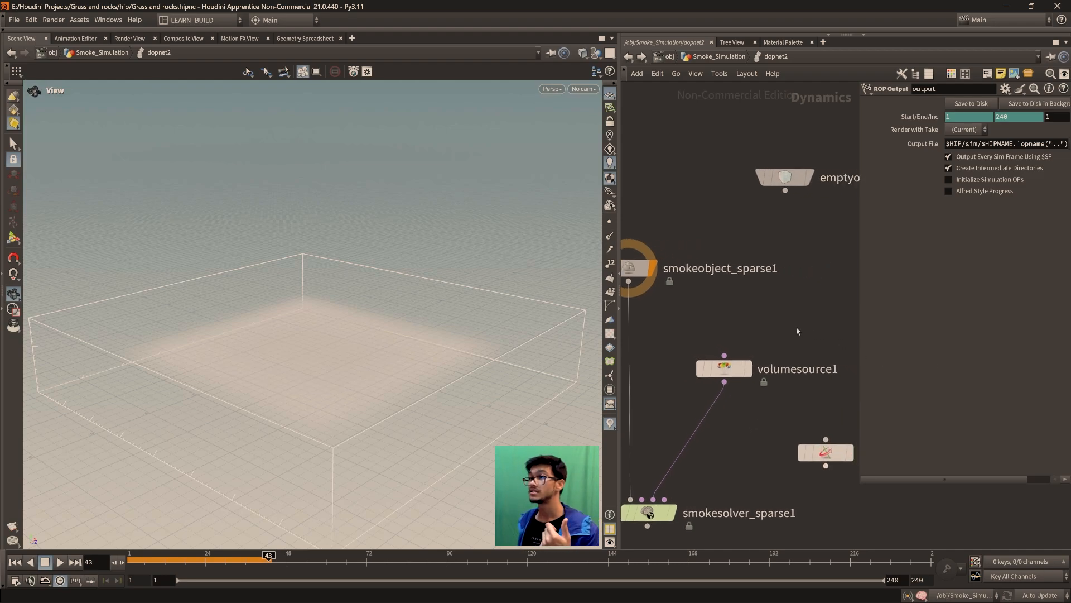
pyautogui.moveTo(796, 330); pyautogui.dragTo(841, 362, button='middle')
pyautogui.moveTo(651, 255); pyautogui.dragTo(805, 348)
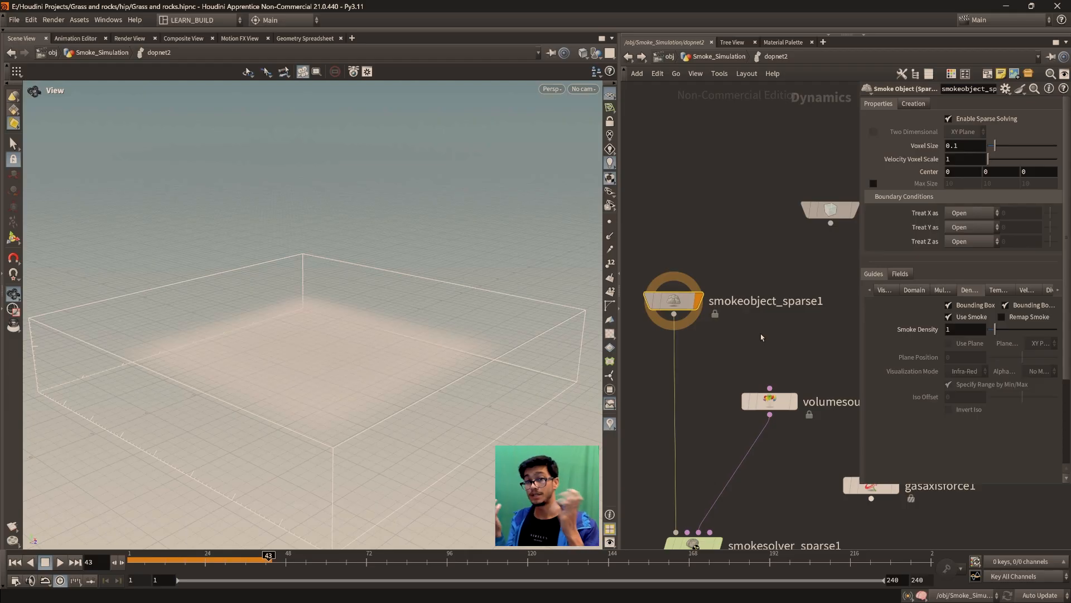
# - Select volumesource1 to show its source settings and move it slightly up and to the right in the network
pyautogui.moveTo(768, 335); pyautogui.dragTo(673, 286, button='middle')
pyautogui.moveTo(639, 308); pyautogui.dragTo(806, 385)
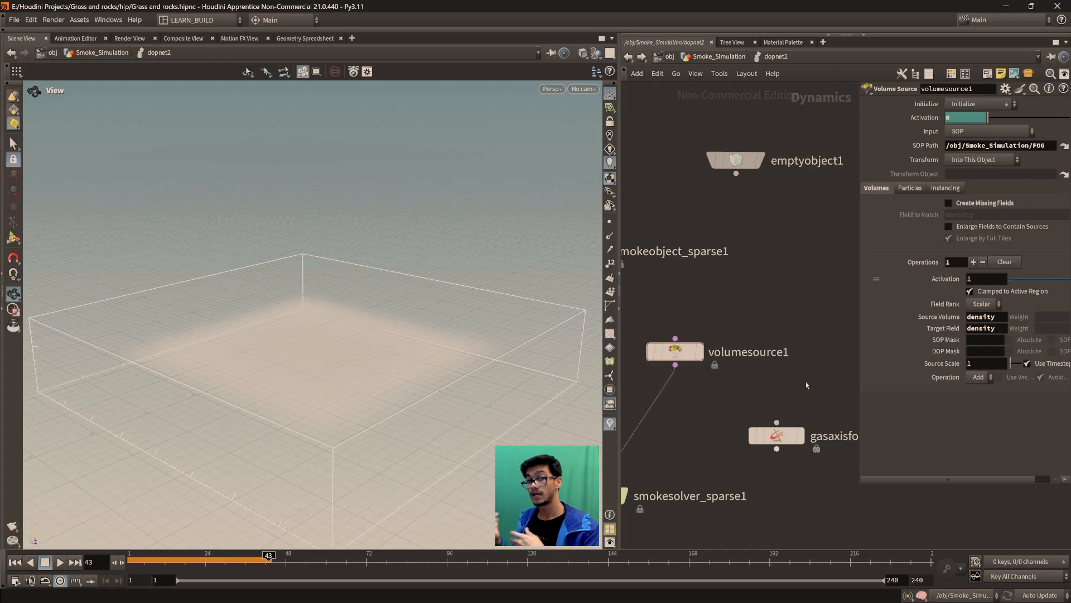
pyautogui.moveTo(678, 355); pyautogui.dragTo(721, 327)
pyautogui.moveTo(758, 371); pyautogui.dragTo(733, 381, button='middle')
pyautogui.moveTo(638, 288); pyautogui.dragTo(819, 385)
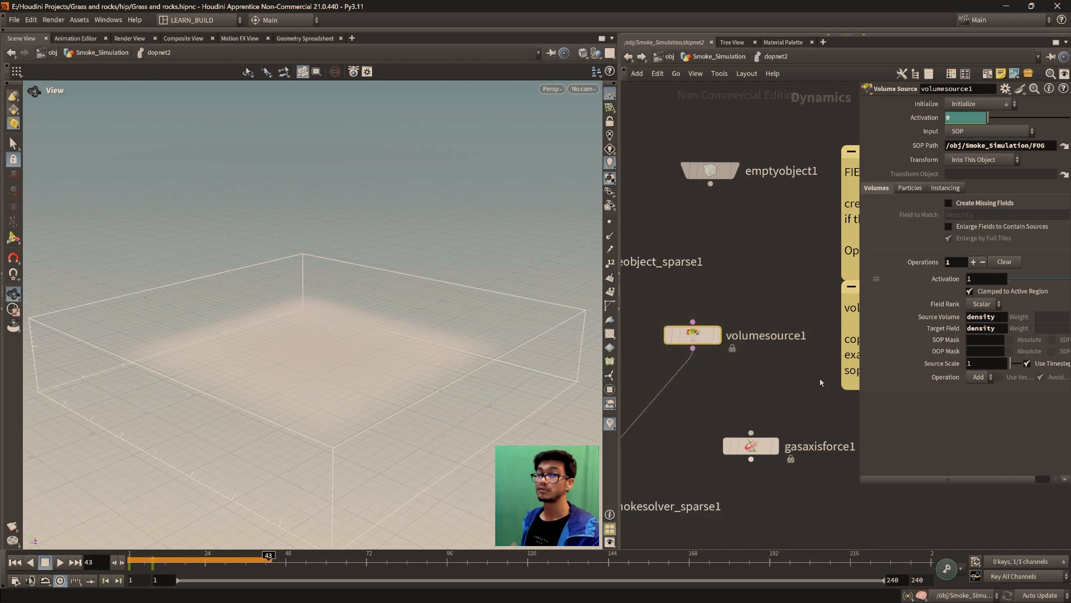
pyautogui.moveTo(783, 359); pyautogui.dragTo(768, 372, button='middle')
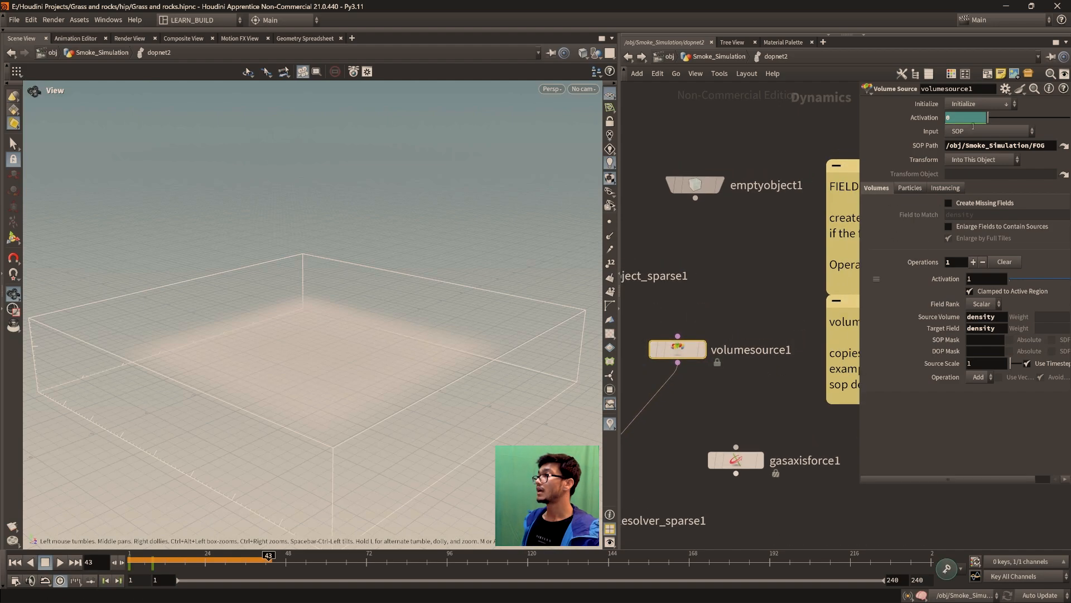
pyautogui.scroll(-5, 765, 406)
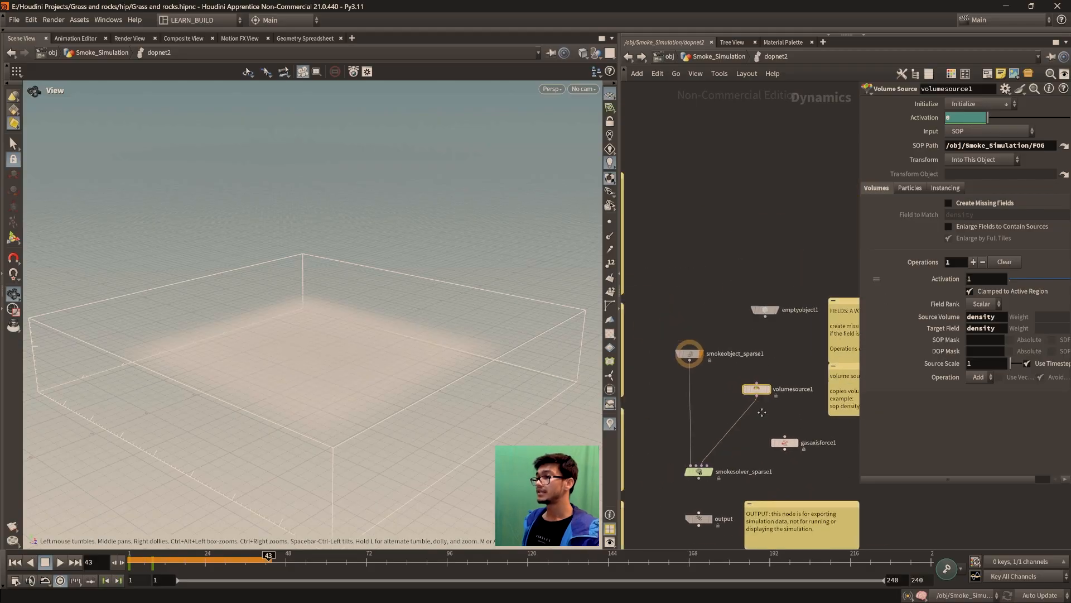
pyautogui.press('Tab')
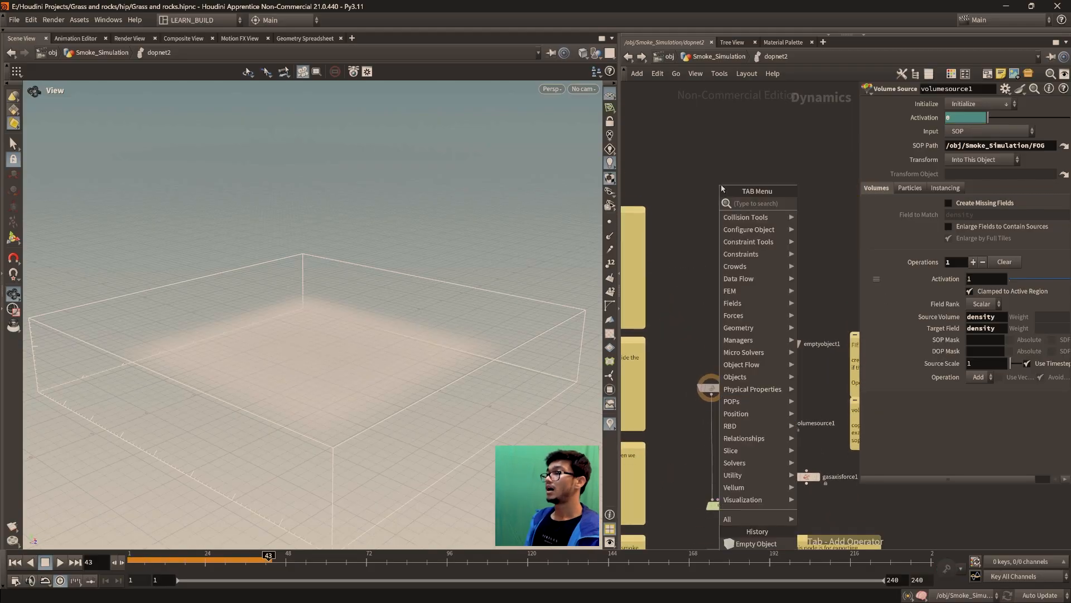
pyautogui.write('smokes')
pyautogui.press('Return')
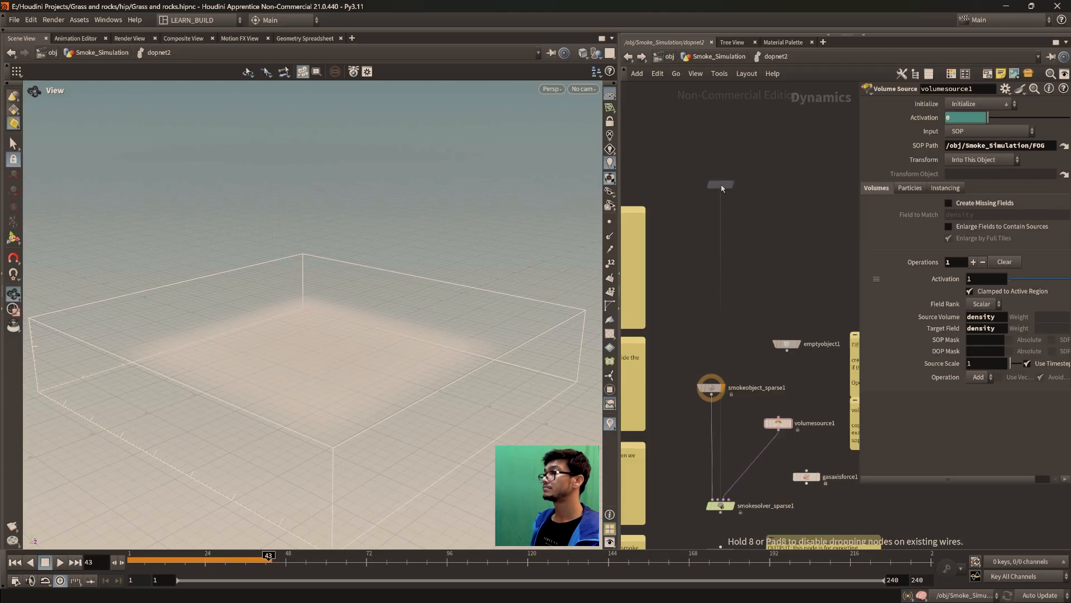
pyautogui.click(721, 188)
# - Add a second Smoke Object (Sparse) node in the empty area above smokeobject_sparse1
pyautogui.press('Tab')
pyautogui.write('s')
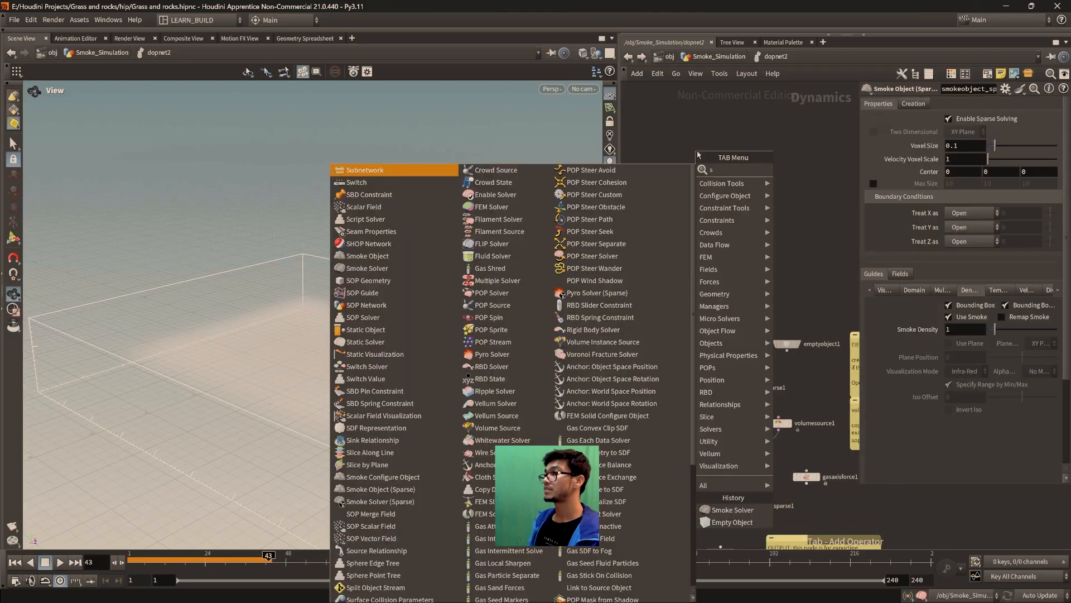
pyautogui.write('moke')
pyautogui.press('Down')
pyautogui.press('Down')
pyautogui.press('Down')
pyautogui.press('Down')
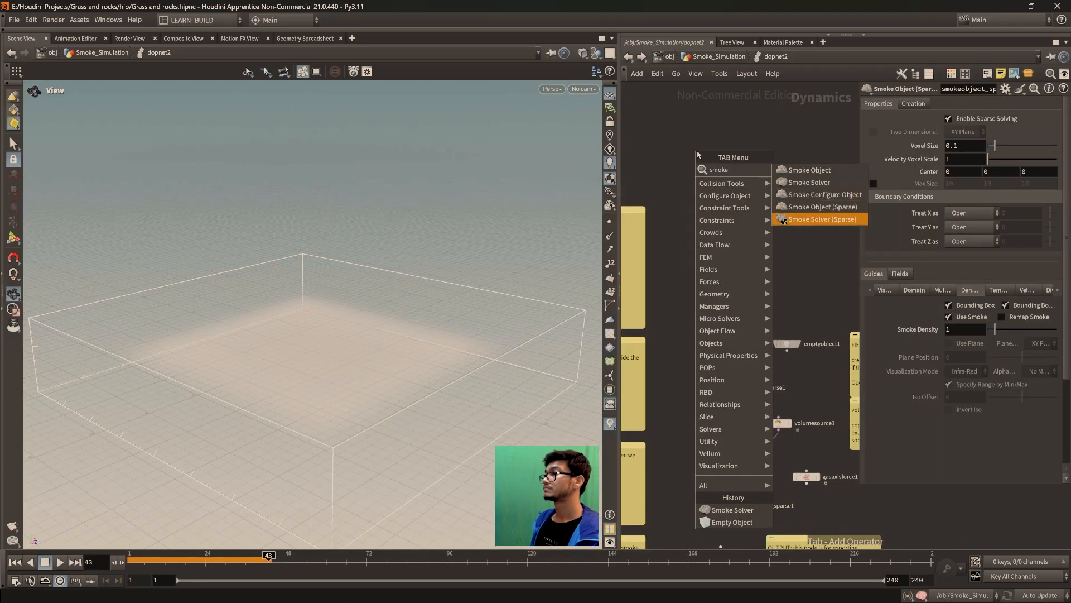
pyautogui.press('Return')
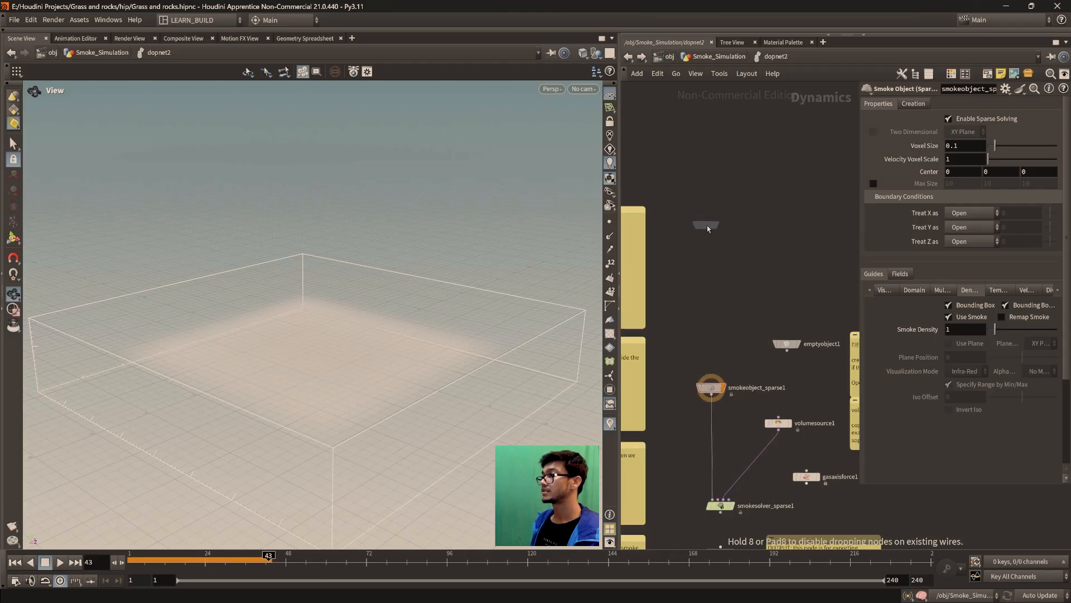
pyautogui.click(707, 228)
# - Add a Smoke Solver (Sparse) node directly below smokeobject_sparse2
pyautogui.press('Tab')
pyautogui.write('s')
pyautogui.write('so')
pyautogui.press('Down')
pyautogui.press('Return')
pyautogui.click(705, 290)
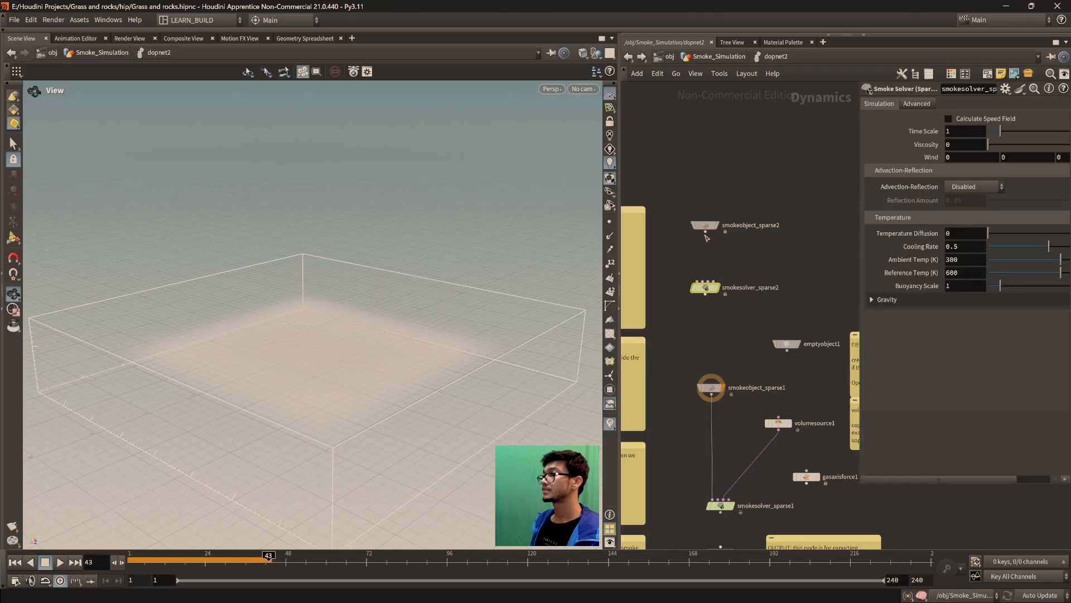
# - Wire smokeobject_sparse2 into smokesolver_sparse2, and connect a new Volume Source node to the solver's third input
pyautogui.press('Tab')
pyautogui.write('v')
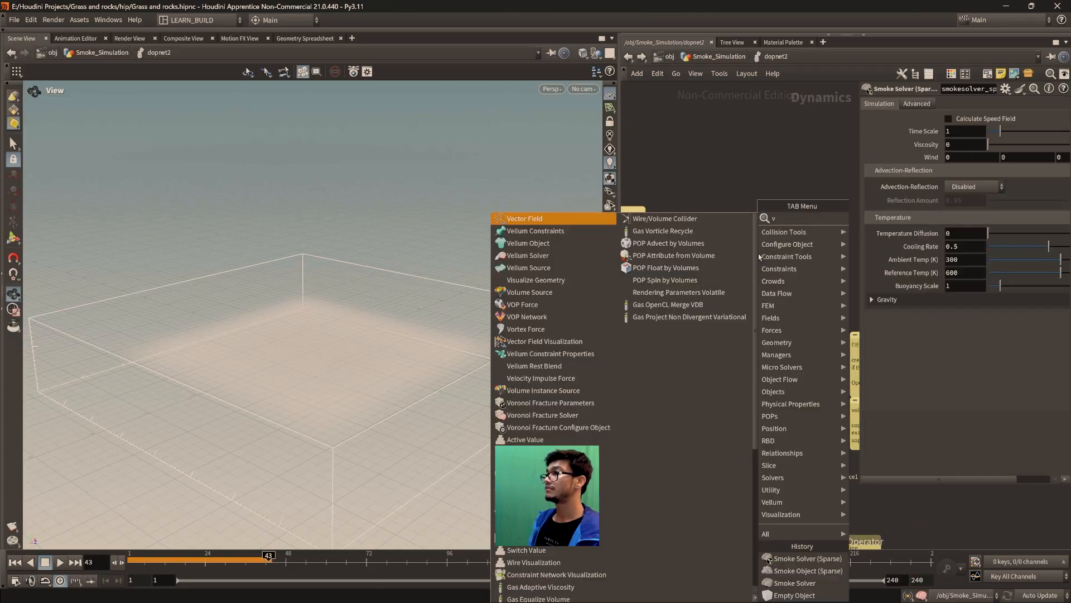
pyautogui.write('olum')
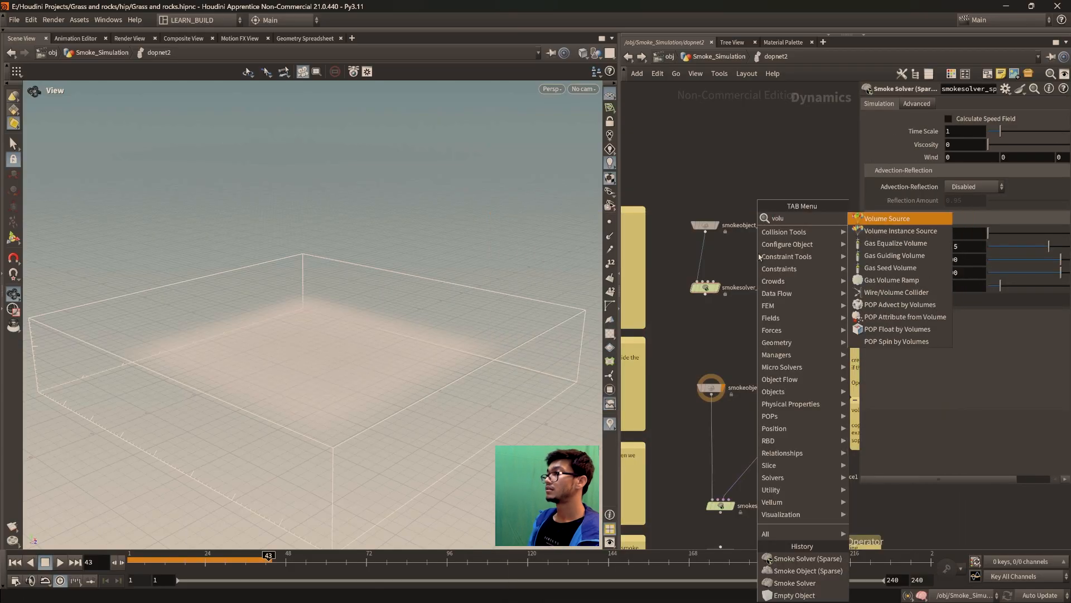
pyautogui.press('Return')
pyautogui.click(758, 253)
pyautogui.moveTo(760, 258); pyautogui.dragTo(707, 282)
# - Spread out volumesource2, smokeobject_sparse2 and smokesolver_sparse2 so that the new network reads clearly
pyautogui.scroll(5, 732, 236)
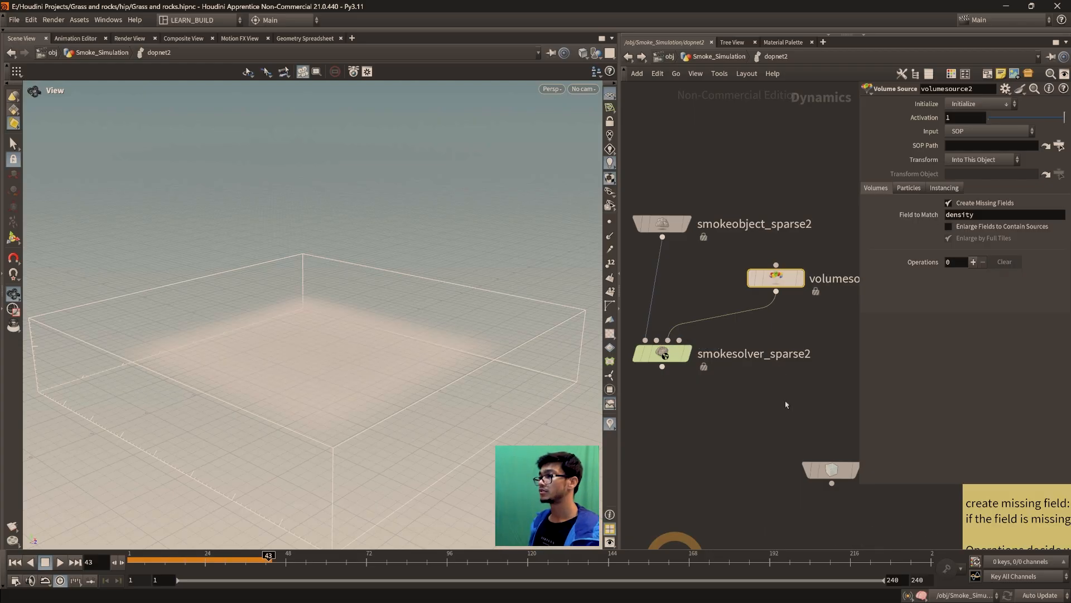
pyautogui.scroll(-3, 726, 363)
pyautogui.moveTo(770, 371); pyautogui.dragTo(799, 359)
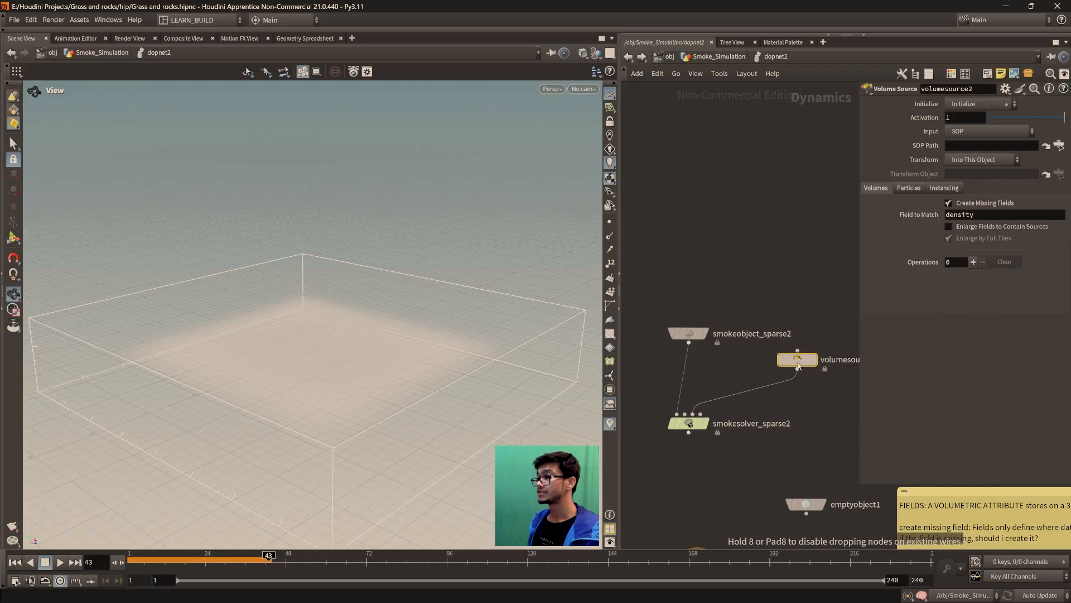
pyautogui.moveTo(688, 332); pyautogui.dragTo(668, 314)
pyautogui.moveTo(692, 423); pyautogui.dragTo(681, 418)
# - Examine volumesource2 and its connection to smokesolver_sparse2 alongside the smoke object's connection
pyautogui.moveTo(784, 428); pyautogui.dragTo(708, 404)
pyautogui.moveTo(778, 334); pyautogui.dragTo(723, 289)
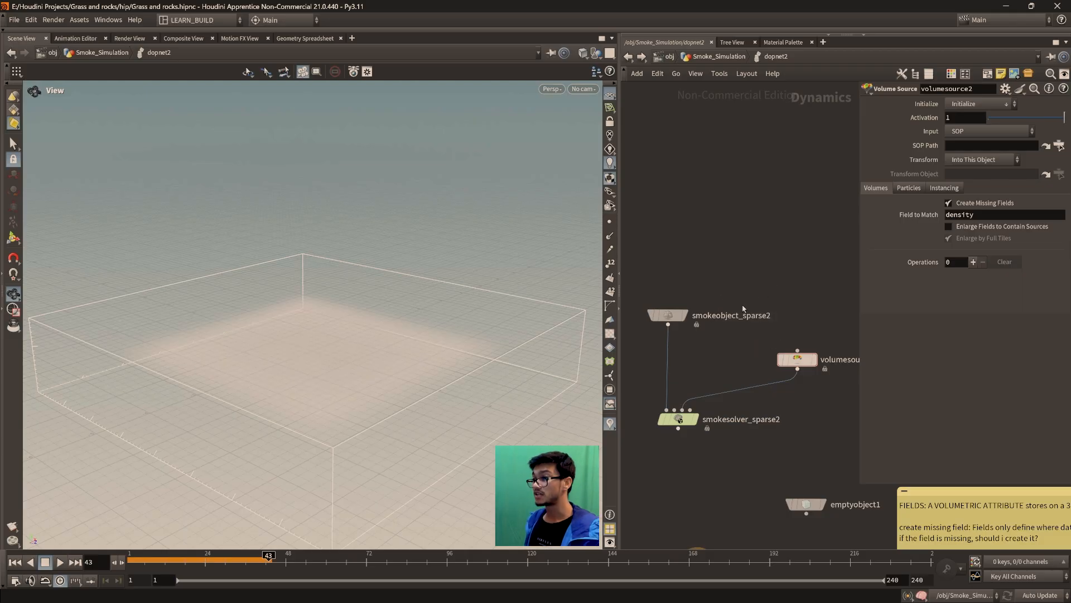
pyautogui.moveTo(765, 323); pyautogui.dragTo(781, 345)
pyautogui.moveTo(786, 426); pyautogui.dragTo(749, 400)
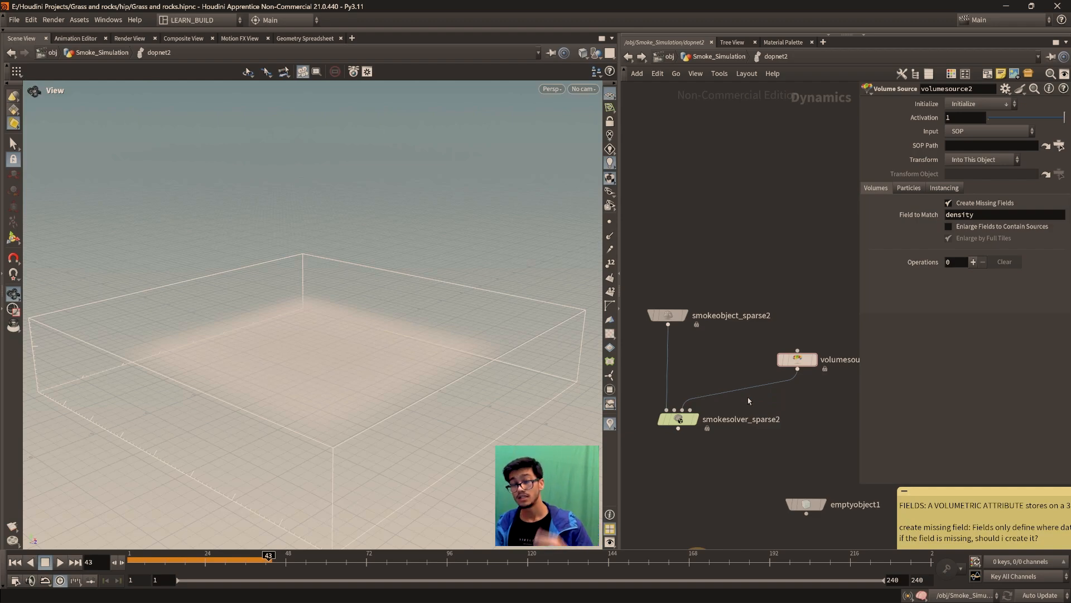
pyautogui.moveTo(789, 431); pyautogui.dragTo(717, 452, button='middle')
pyautogui.moveTo(812, 418); pyautogui.dragTo(681, 357)
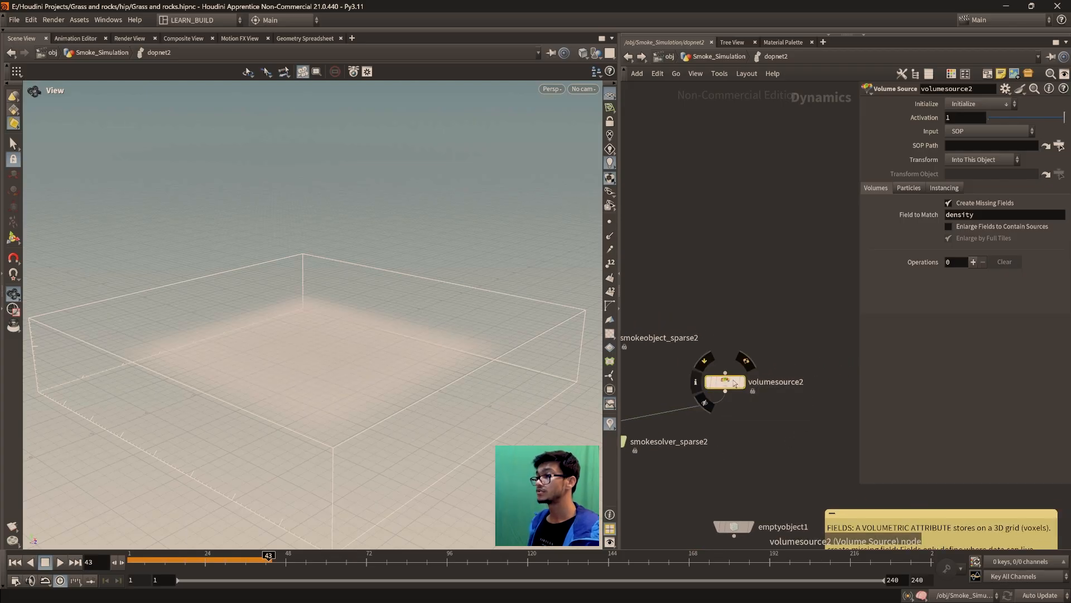
pyautogui.moveTo(728, 385); pyautogui.dragTo(686, 355)
pyautogui.moveTo(803, 406); pyautogui.dragTo(711, 356)
pyautogui.moveTo(677, 384); pyautogui.dragTo(746, 382, button='middle')
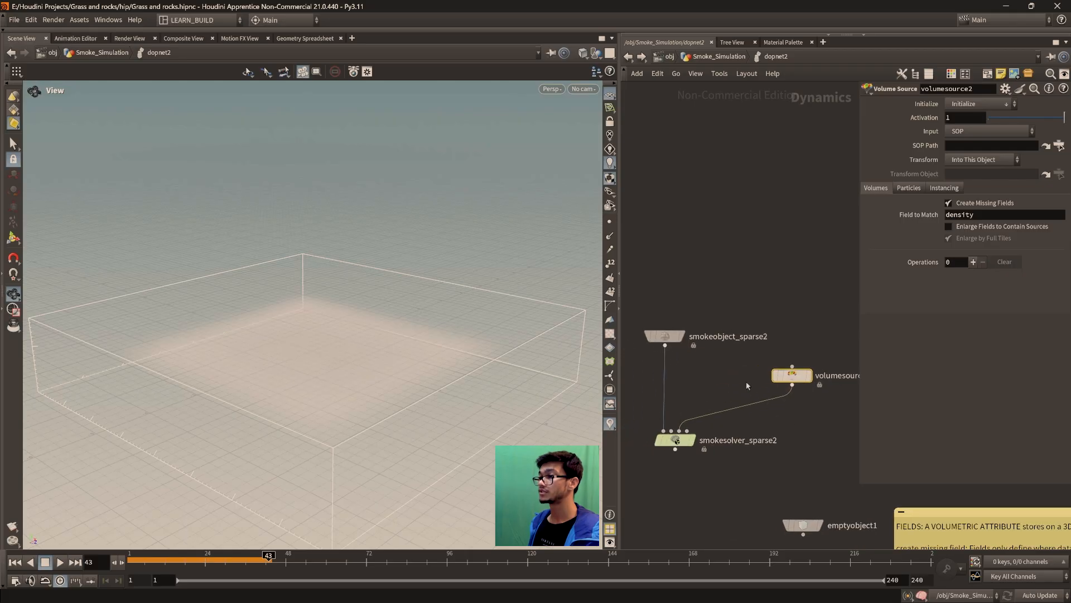
# - Disconnect volumesource2 from smokesolver_sparse2 and set the display flag on smokeobject_sparse2
pyautogui.click(697, 421)
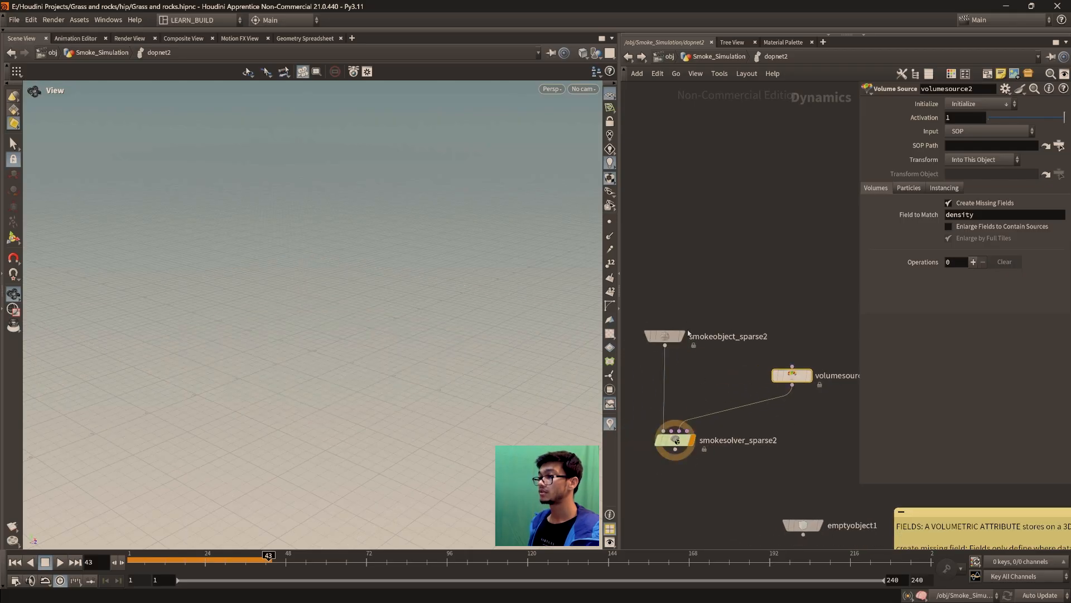
pyautogui.click(687, 314)
pyautogui.click(665, 335)
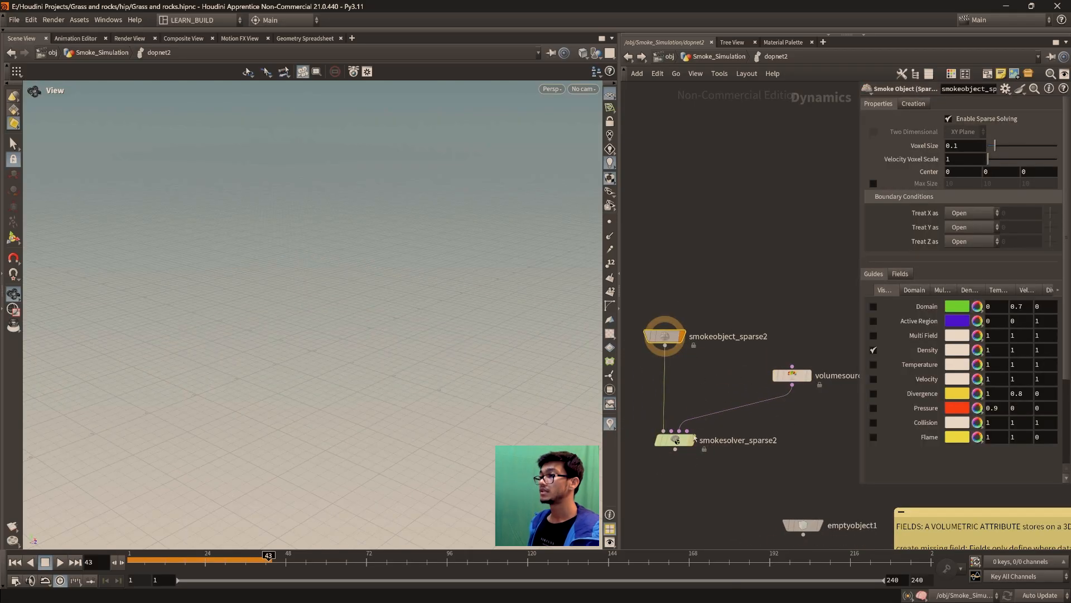
pyautogui.click(697, 420)
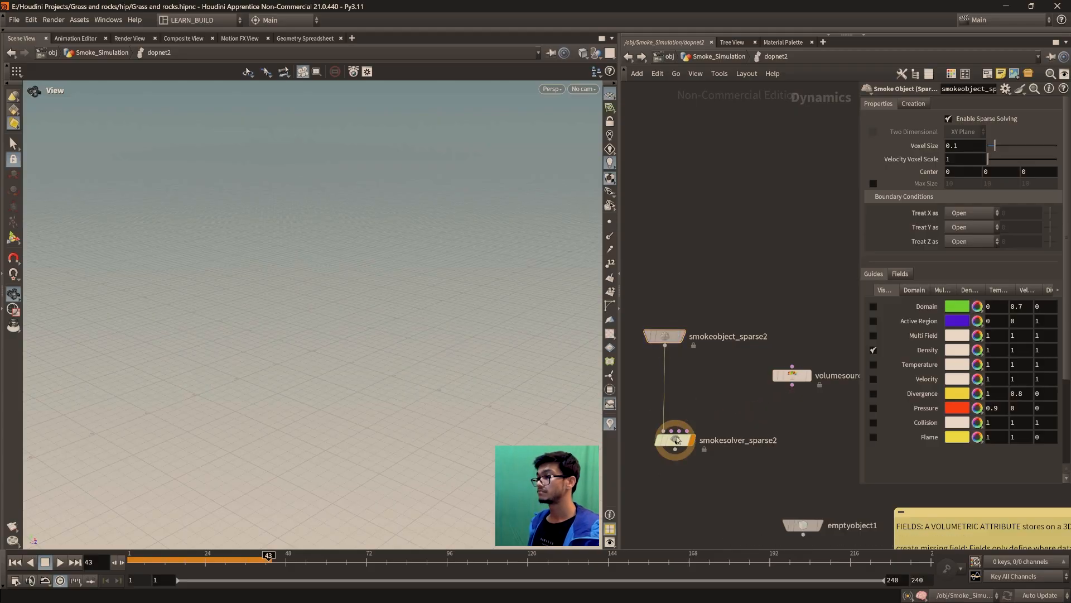
pyautogui.scroll(-3, 727, 447)
pyautogui.moveTo(729, 475); pyautogui.dragTo(725, 500, button='middle')
pyautogui.scroll(5, 739, 412)
pyautogui.scroll(-5, 735, 362)
pyautogui.scroll(5, 715, 443)
pyautogui.click(708, 319)
# - Return the timeline to frame 1 and frame the new smoke object's bounding box in the scene
pyautogui.hotkey('space', 'h')
pyautogui.moveTo(228, 559); pyautogui.dragTo(90, 553)
pyautogui.scroll(-5, 301, 413)
pyautogui.moveTo(304, 411)
pyautogui.mouseDown()
pyautogui.moveTo(332, 380)
pyautogui.moveTo(293, 411)
pyautogui.moveTo(311, 395)
pyautogui.moveTo(319, 407)
pyautogui.mouseUp()
pyautogui.moveTo(679, 344)
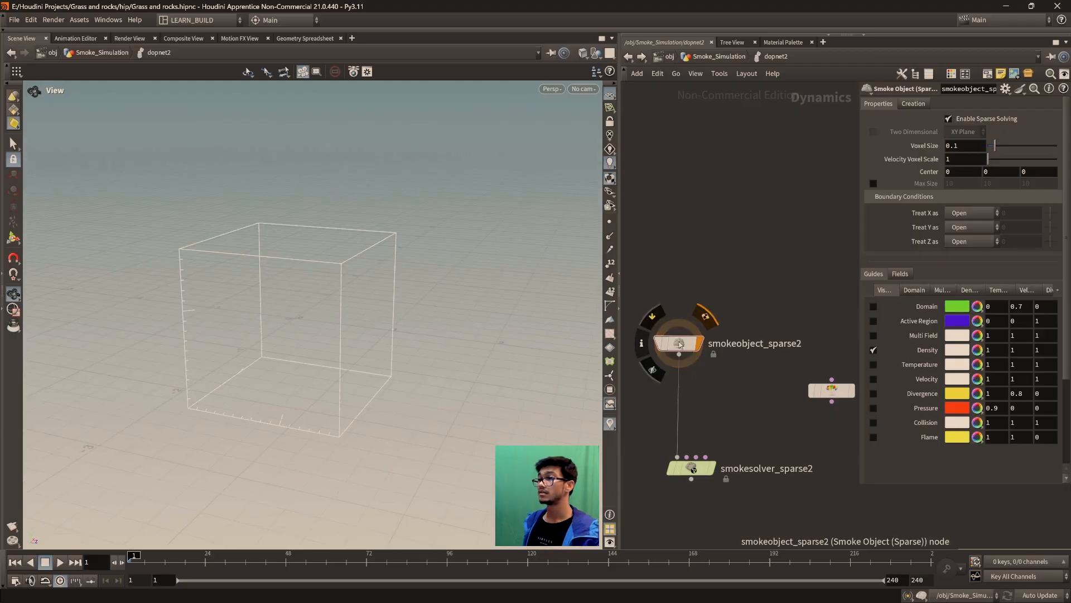
# - Inspect the fields stored under smokeobject_sparse2 in the Geometry Spreadsheet, and return to the scene view
pyautogui.click(305, 38)
pyautogui.click(16, 92)
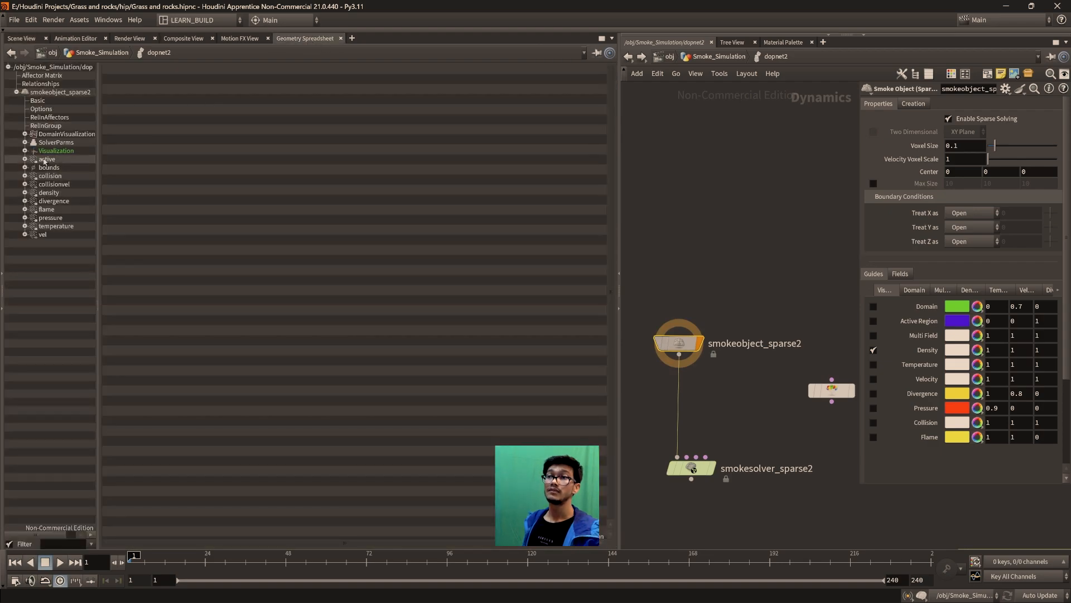
pyautogui.click(33, 38)
# - Connect volumesource2 to the Sourcing input of smokesolver_sparse2
pyautogui.moveTo(779, 397); pyautogui.dragTo(759, 328, button='middle')
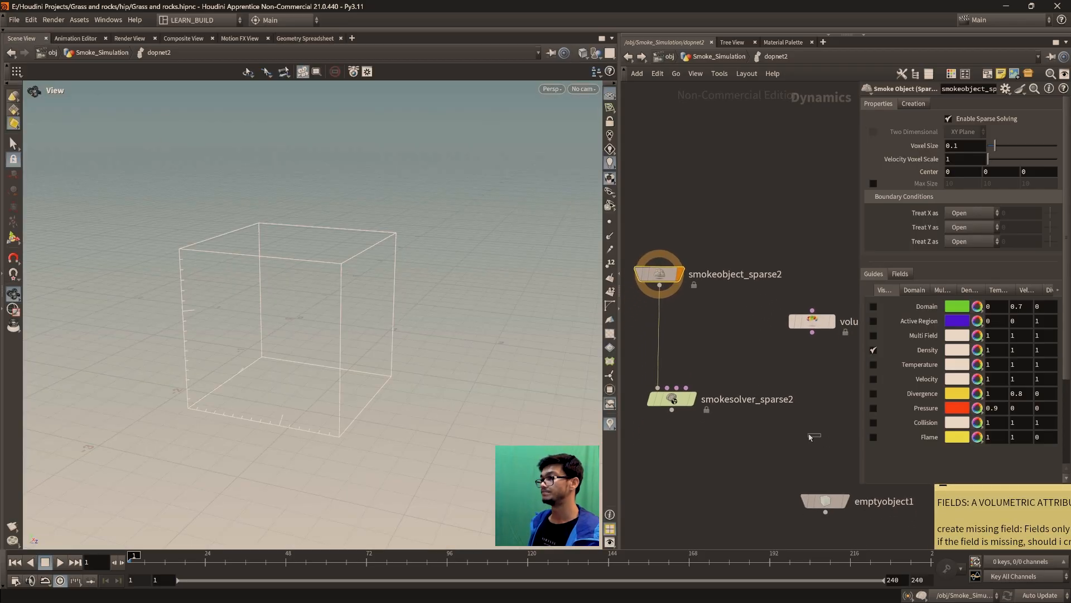
pyautogui.click(672, 399)
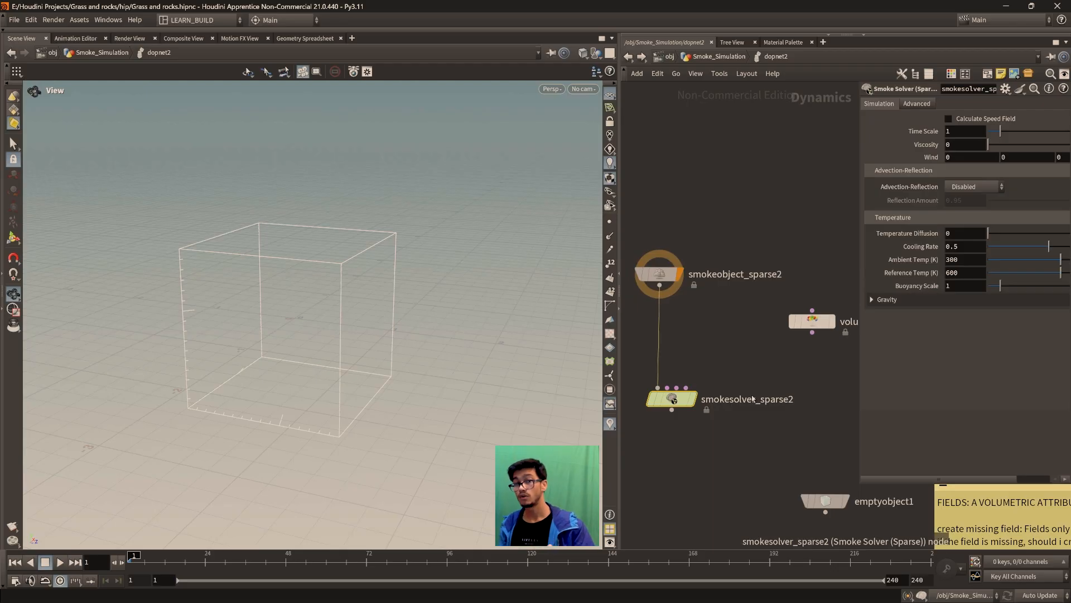
pyautogui.moveTo(812, 321); pyautogui.dragTo(676, 387)
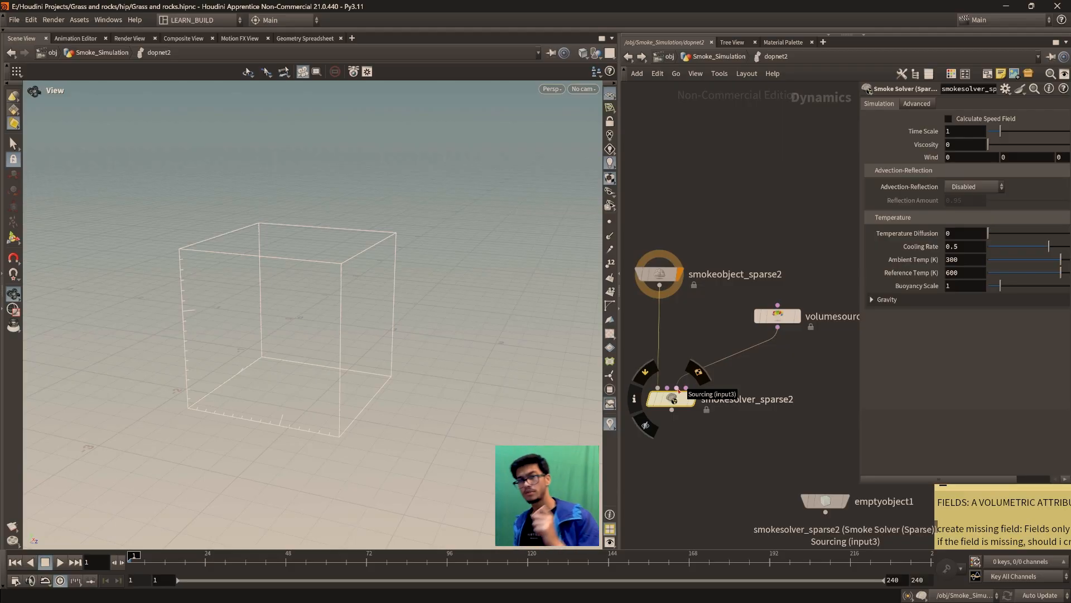
# - Set the SOP Path of volumesource2 to the FOG node inside Smoke_Simulation
pyautogui.moveTo(777, 316)
pyautogui.mouseDown()
pyautogui.moveTo(709, 313)
pyautogui.moveTo(775, 319)
pyautogui.mouseUp()
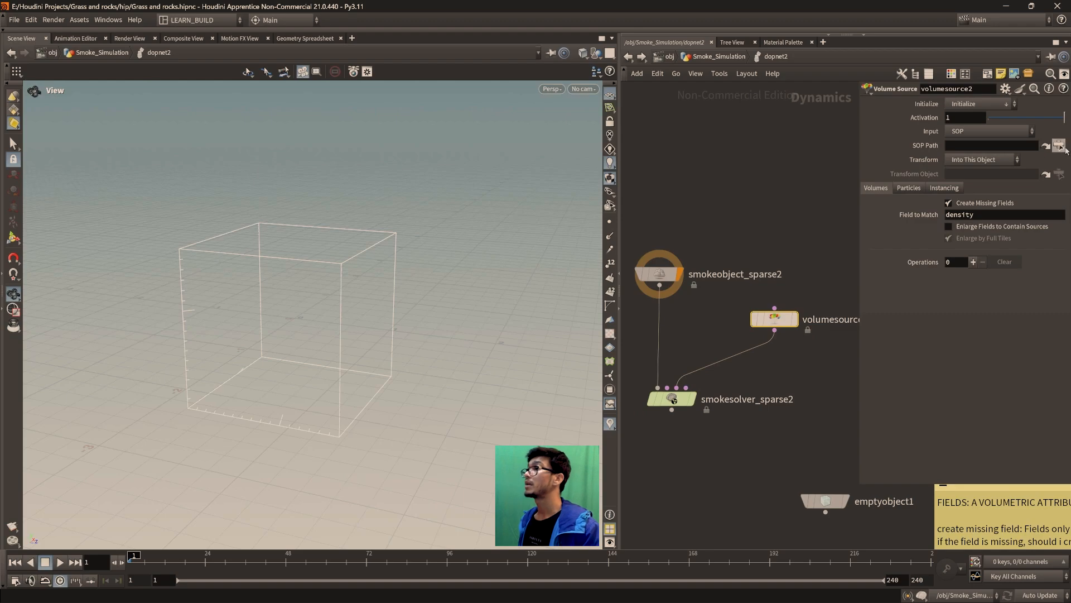
pyautogui.click(1059, 146)
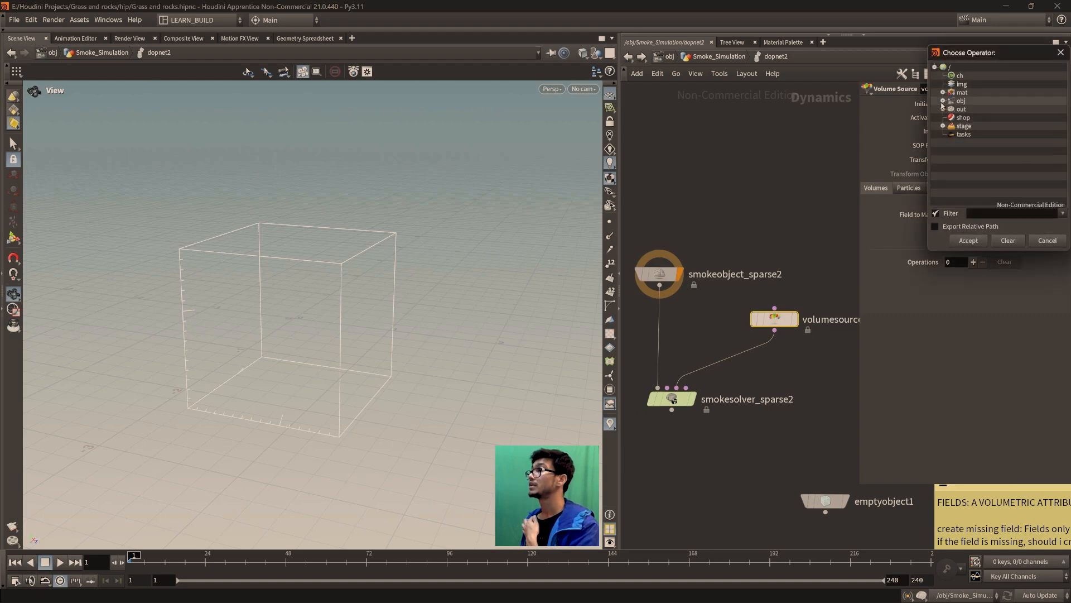
pyautogui.click(943, 101)
pyautogui.scroll(-3, 981, 166)
pyautogui.scroll(3, 981, 166)
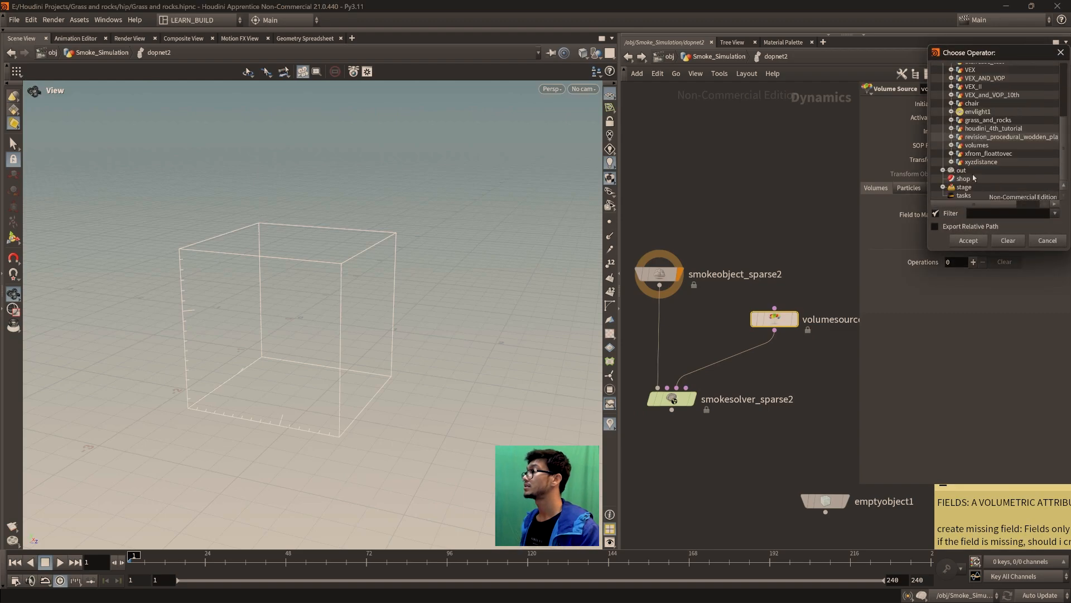
pyautogui.scroll(-2, 963, 163)
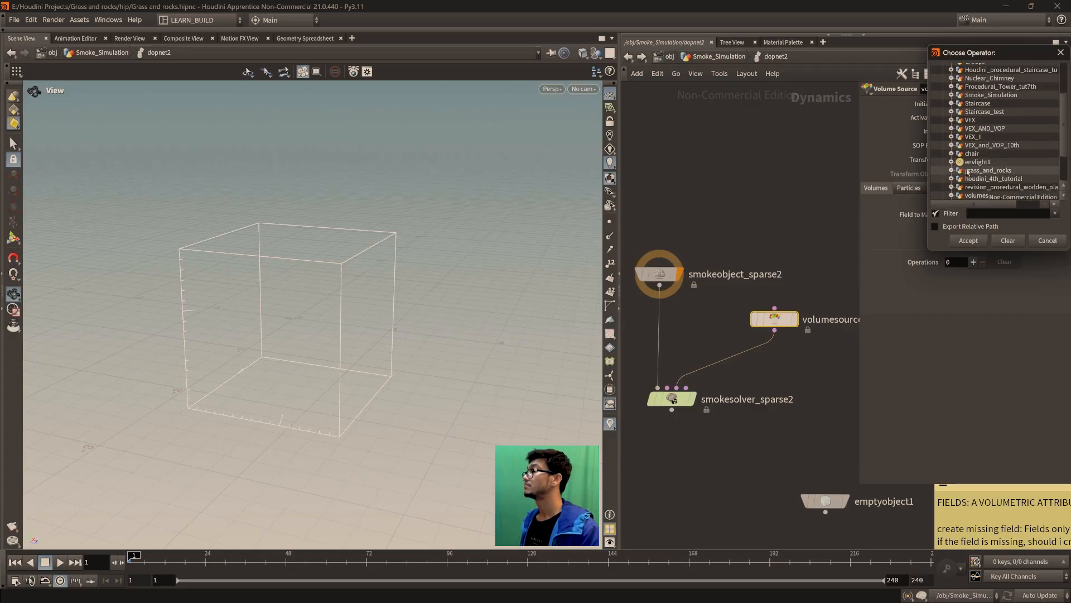
pyautogui.scroll(2, 964, 170)
pyautogui.scroll(-2, 964, 171)
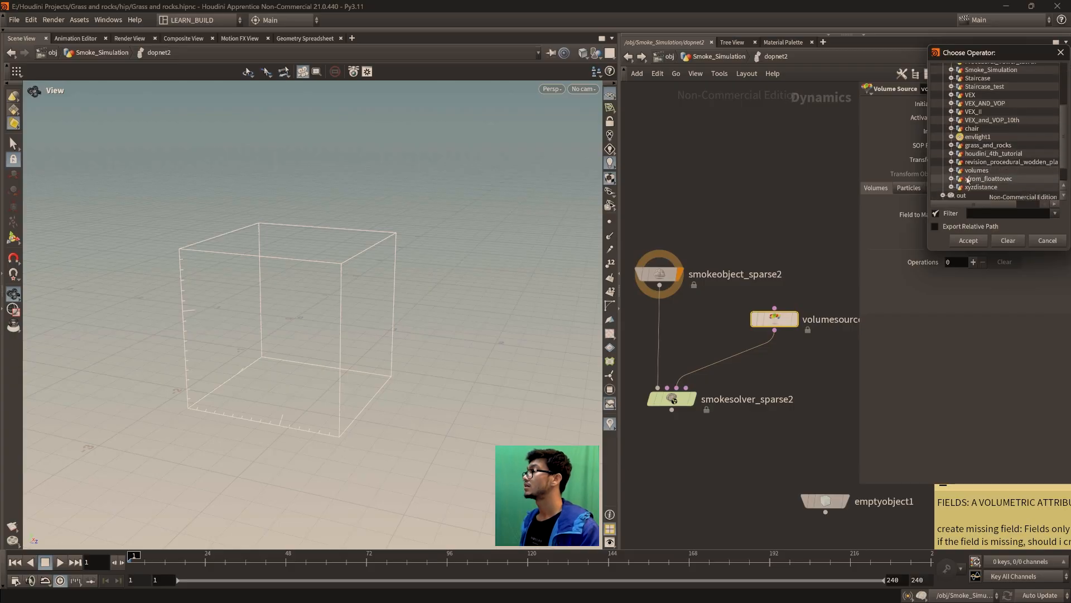
pyautogui.scroll(2, 965, 167)
pyautogui.click(952, 145)
pyautogui.scroll(-1, 955, 145)
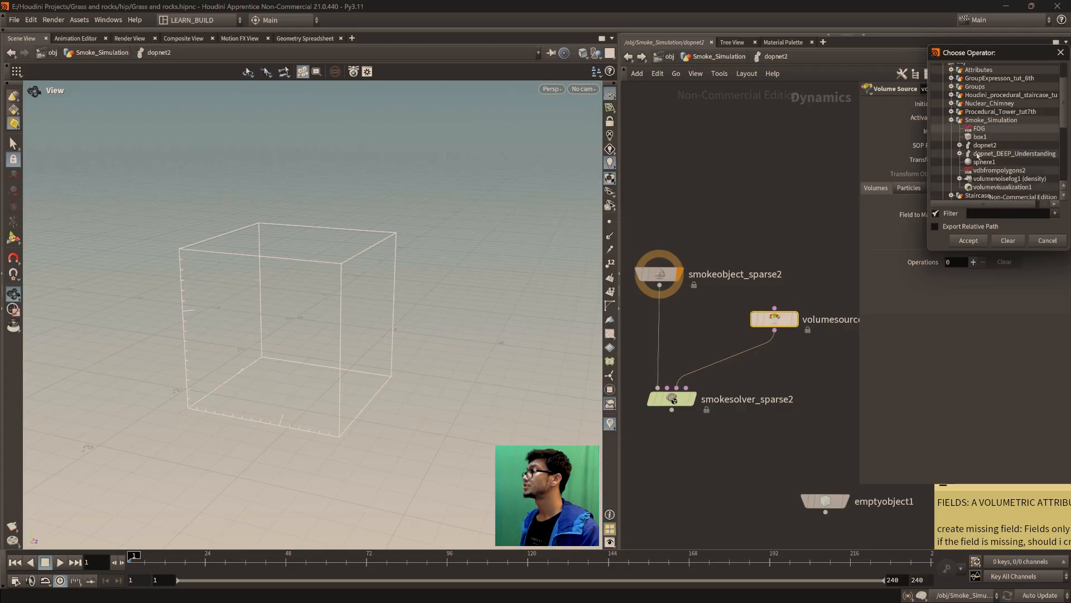
pyautogui.click(981, 129)
pyautogui.click(981, 241)
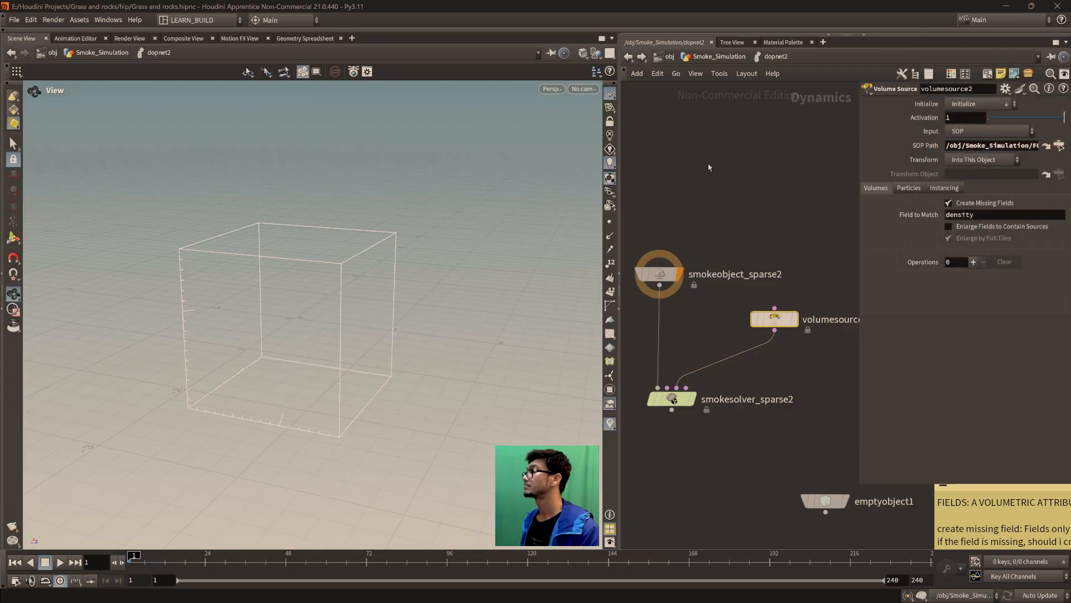
# - Go up to the Smoke_Simulation network to review the FOG node's VDB settings, and return inside dopnet2
pyautogui.click(629, 57)
pyautogui.scroll(-1, 786, 305)
pyautogui.moveTo(786, 304); pyautogui.dragTo(760, 370, button='middle')
pyautogui.moveTo(777, 393); pyautogui.dragTo(673, 302)
pyautogui.moveTo(755, 346); pyautogui.dragTo(753, 316)
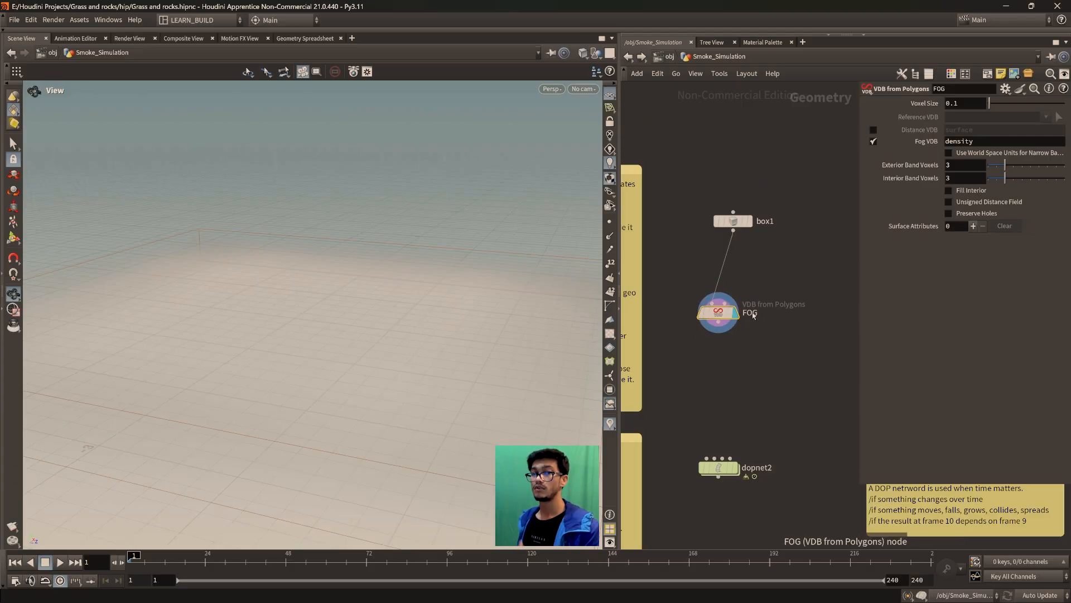
pyautogui.moveTo(719, 467); pyautogui.dragTo(696, 382, button='middle')
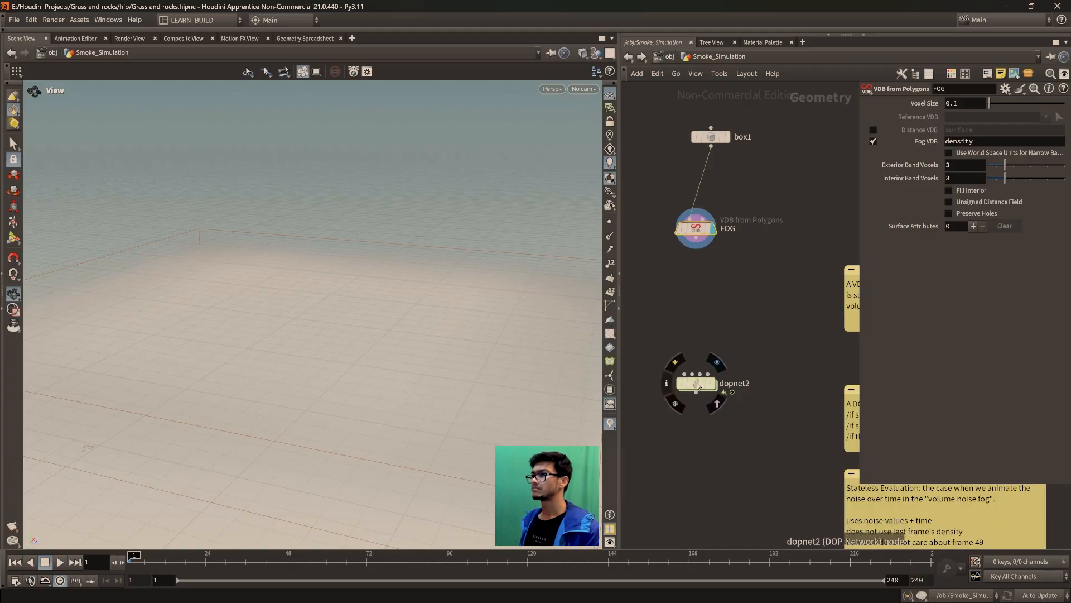
pyautogui.doubleClick(698, 383)
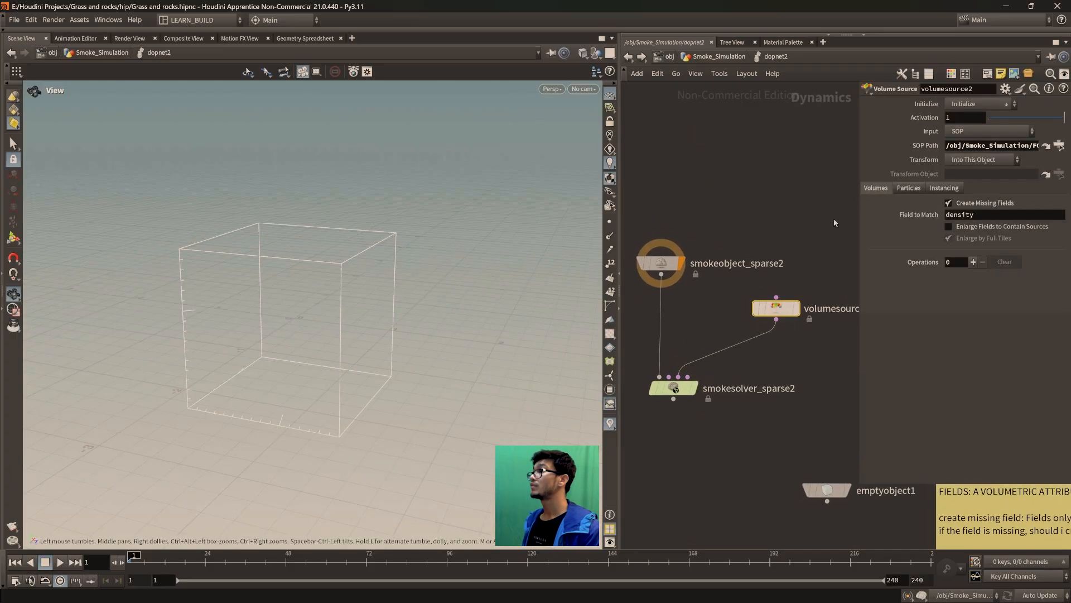
# - Widen the parameter area to show the full SOP path, play the simulation briefly and return to frame 1
pyautogui.moveTo(859, 222); pyautogui.dragTo(837, 220)
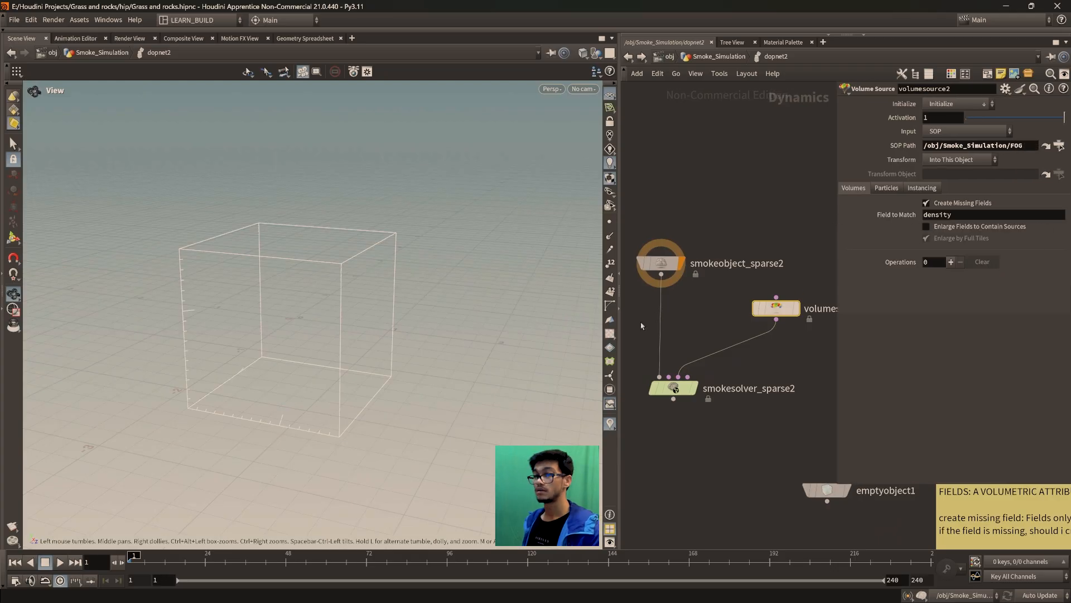
pyautogui.click(60, 562)
pyautogui.click(15, 564)
# - Examine volumesource2's link to the solver, its FOG source path and its Create Missing Fields option
pyautogui.moveTo(776, 312); pyautogui.dragTo(767, 316)
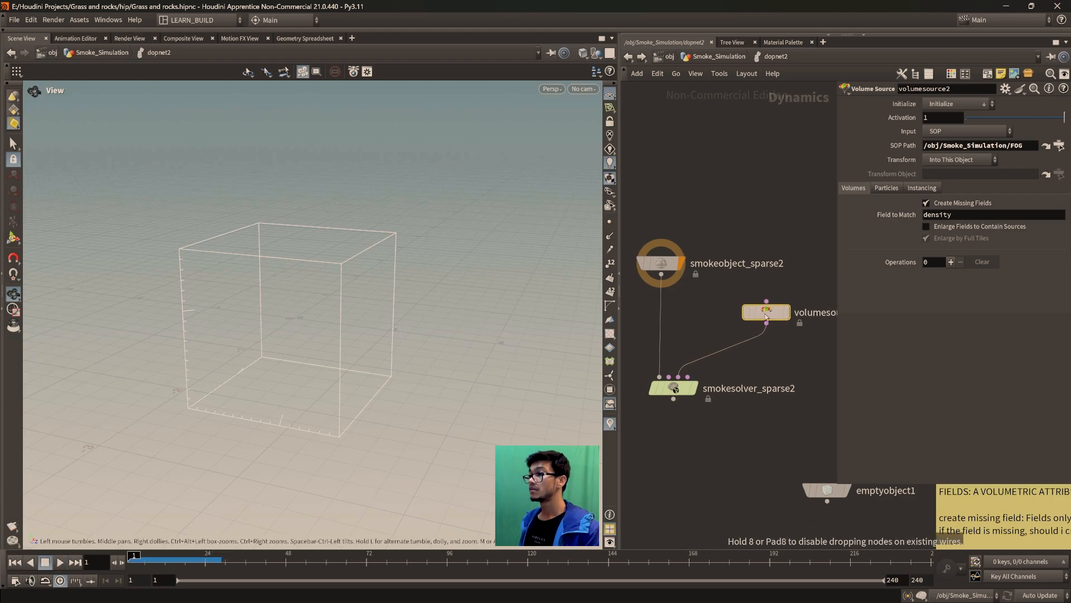
pyautogui.moveTo(686, 386)
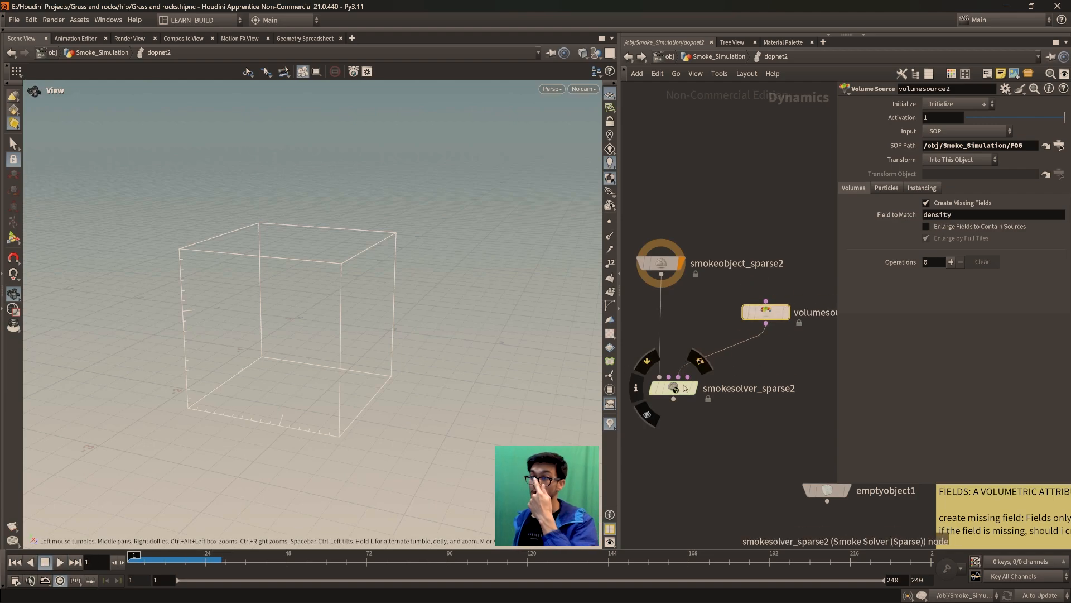
pyautogui.moveTo(685, 387); pyautogui.dragTo(680, 384)
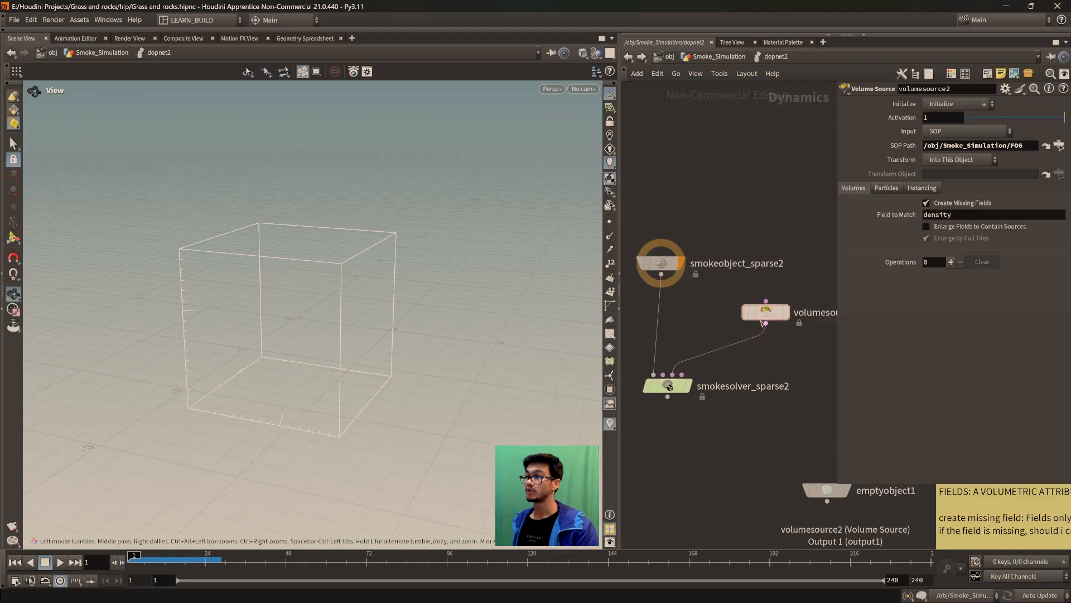
pyautogui.moveTo(768, 313); pyautogui.dragTo(761, 311)
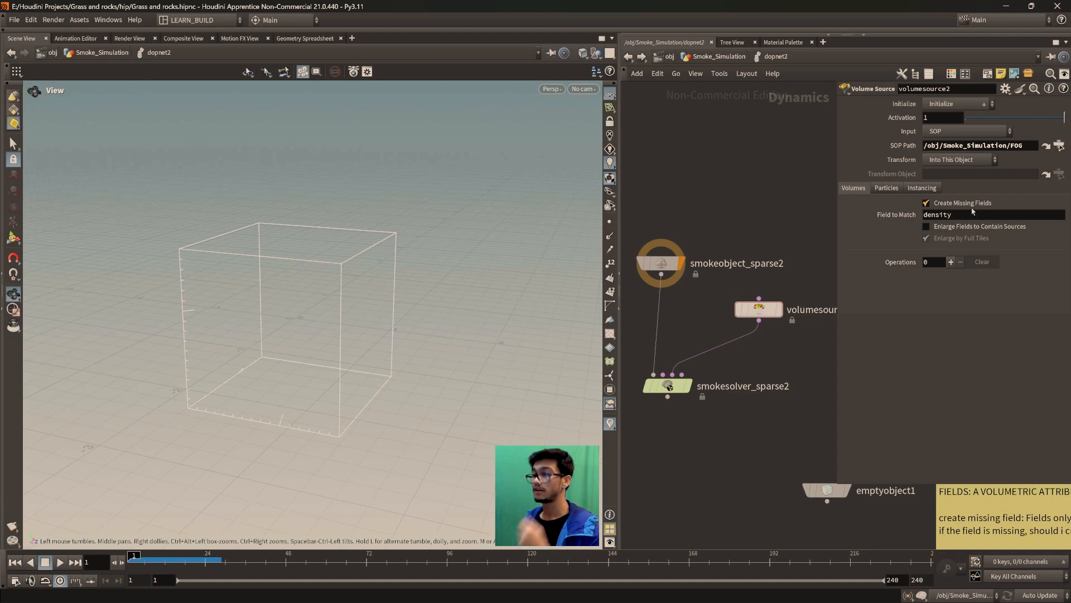
pyautogui.moveTo(973, 210)
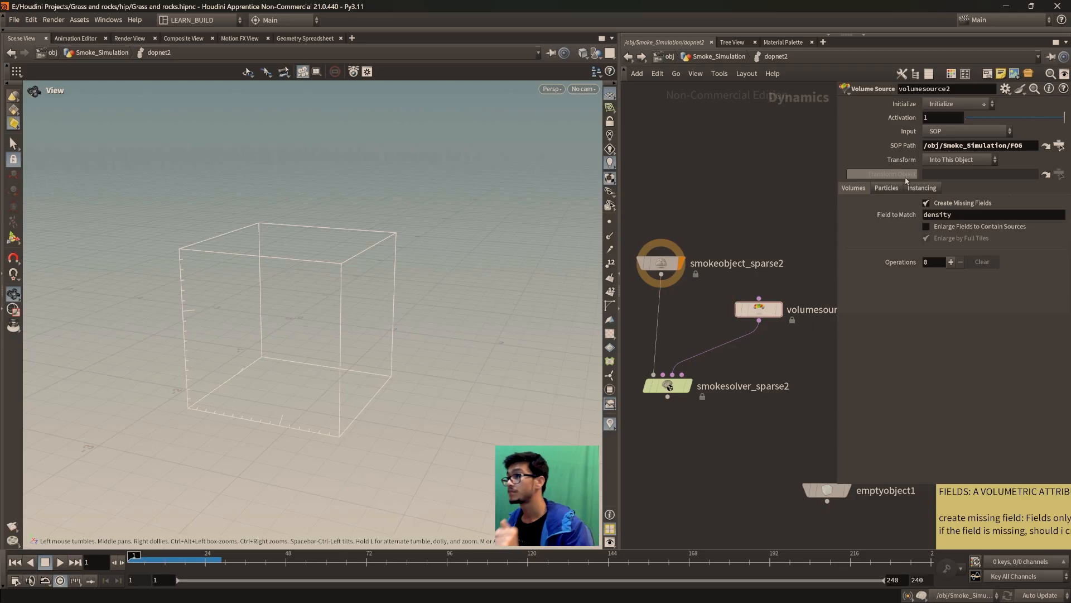
pyautogui.moveTo(662, 264)
pyautogui.mouseDown()
pyautogui.moveTo(671, 256)
pyautogui.moveTo(661, 256)
pyautogui.mouseUp()
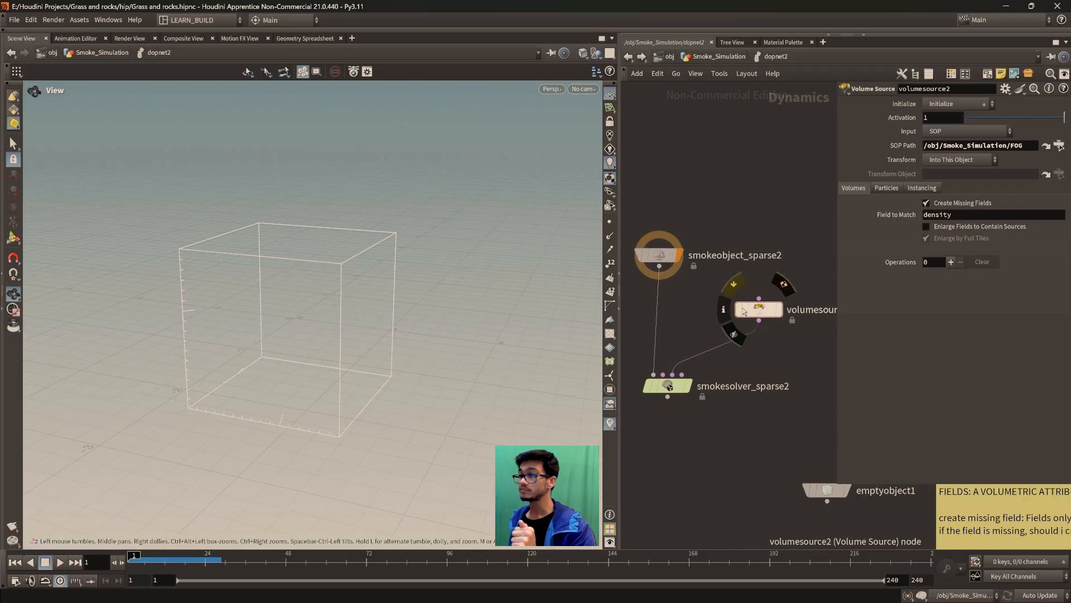
pyautogui.moveTo(743, 310); pyautogui.dragTo(740, 315)
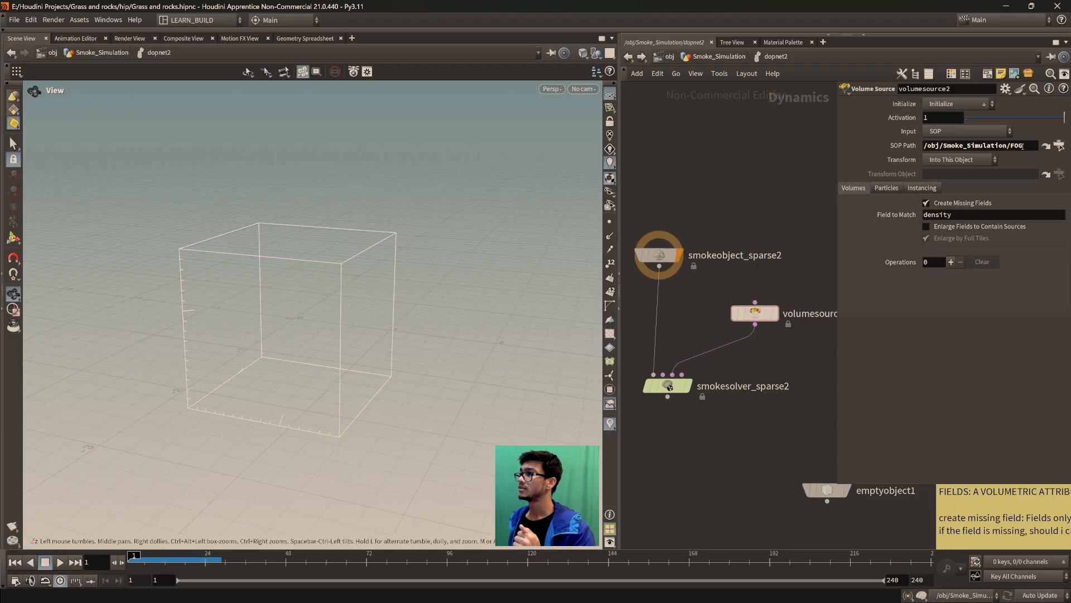
pyautogui.moveTo(1027, 148); pyautogui.dragTo(1012, 146)
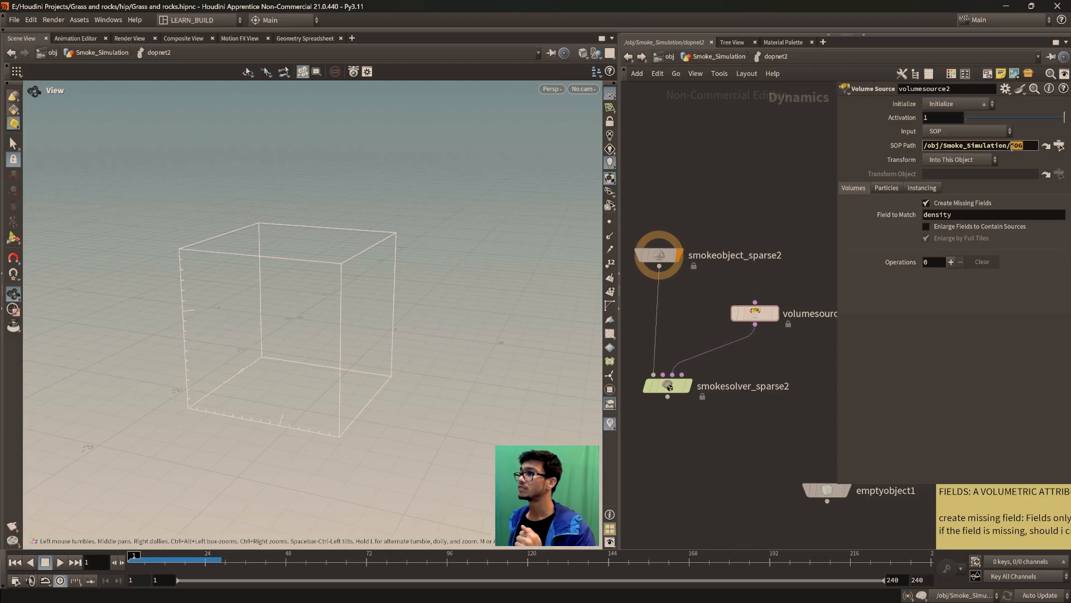
pyautogui.click(1047, 204)
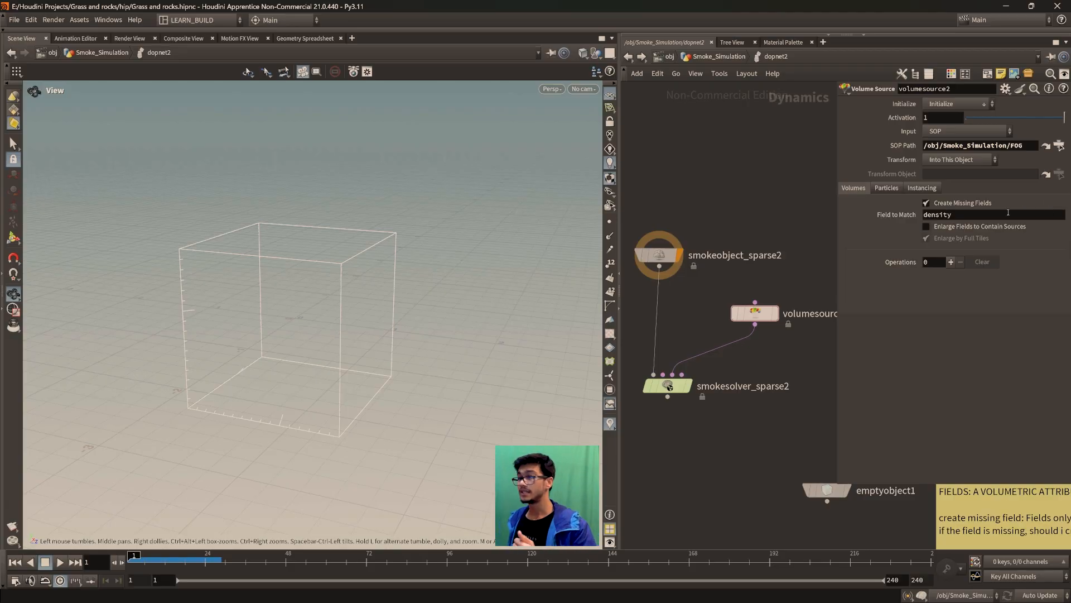
# - Select smokeobject_sparse2 and review its properties and field guides as the container for the simulation
pyautogui.moveTo(677, 247); pyautogui.dragTo(696, 258)
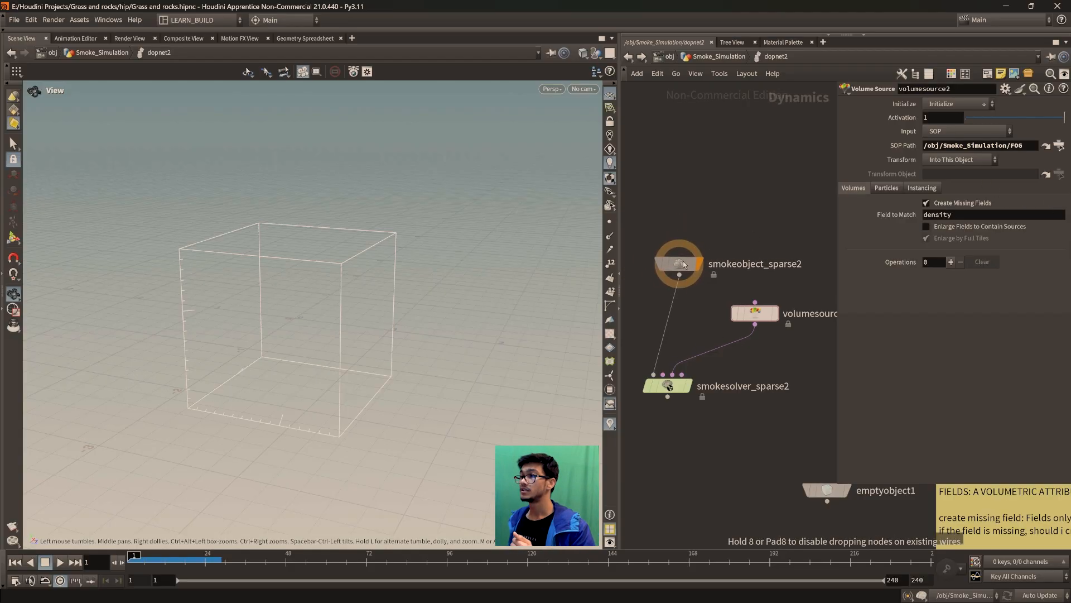
pyautogui.moveTo(647, 231); pyautogui.dragTo(715, 256)
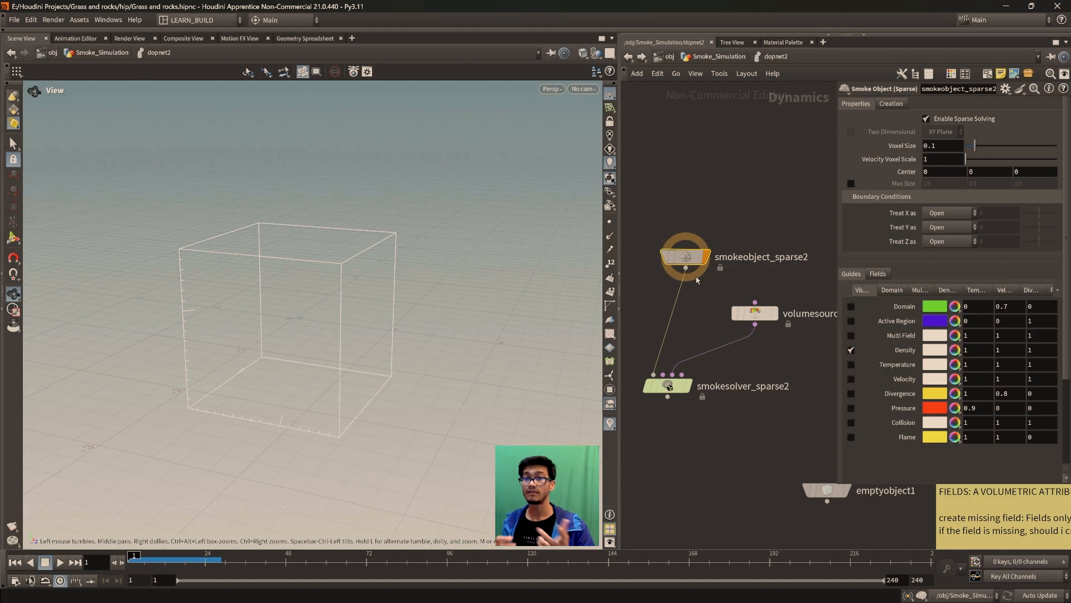
pyautogui.moveTo(694, 258); pyautogui.dragTo(694, 267)
pyautogui.moveTo(804, 287); pyautogui.dragTo(661, 211)
pyautogui.moveTo(694, 252); pyautogui.dragTo(796, 283)
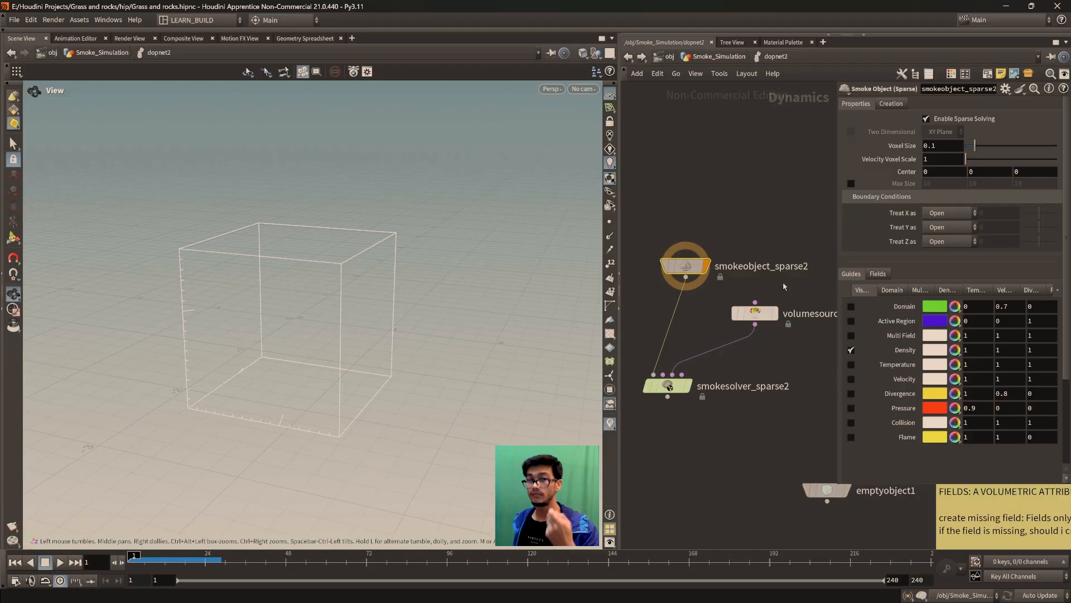
pyautogui.moveTo(640, 204); pyautogui.dragTo(820, 299)
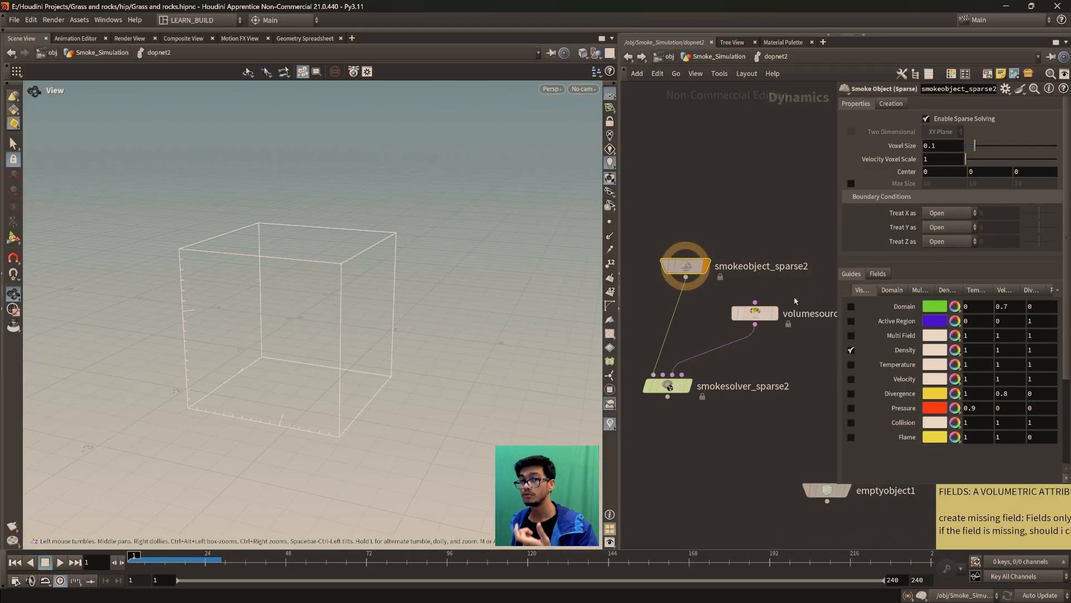
pyautogui.moveTo(629, 220); pyautogui.dragTo(822, 304)
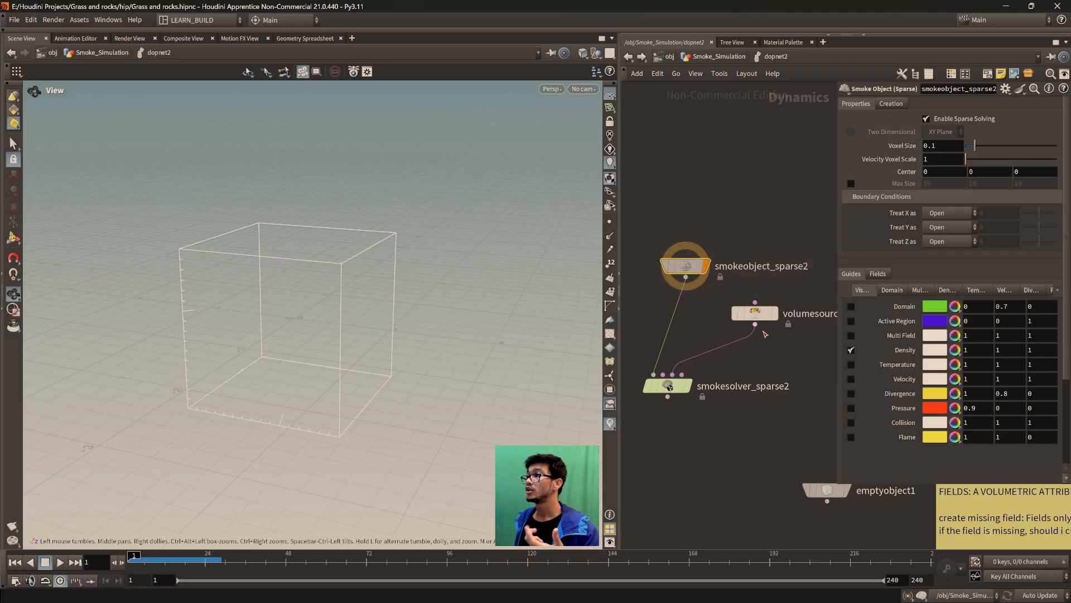
# - Compare the density entry in volumesource2's Field to Match with the fields of smokeobject_sparse2
pyautogui.click(750, 316)
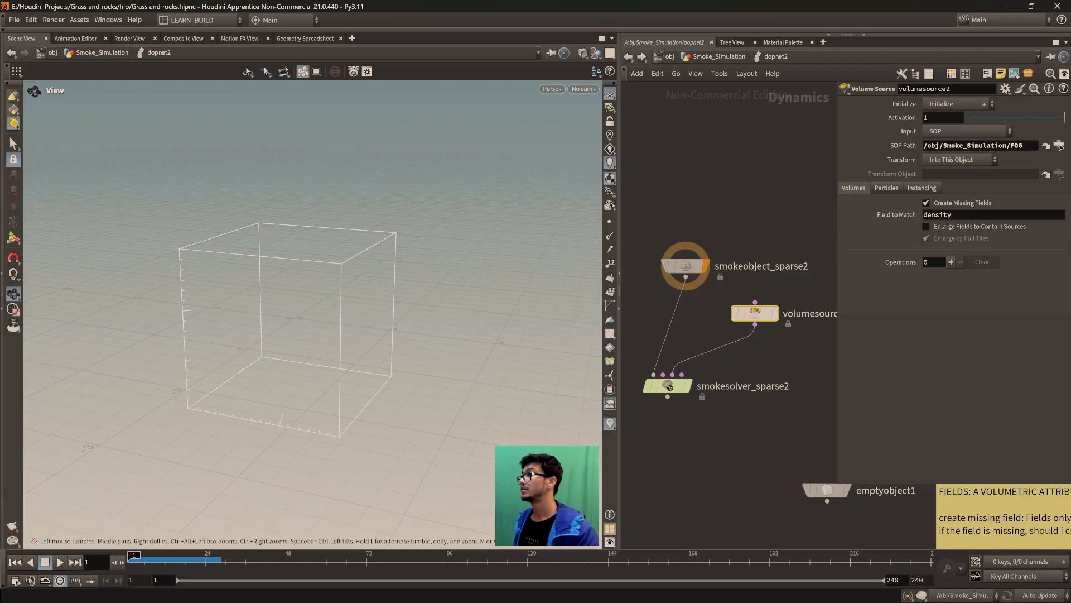
pyautogui.moveTo(755, 311); pyautogui.dragTo(769, 301)
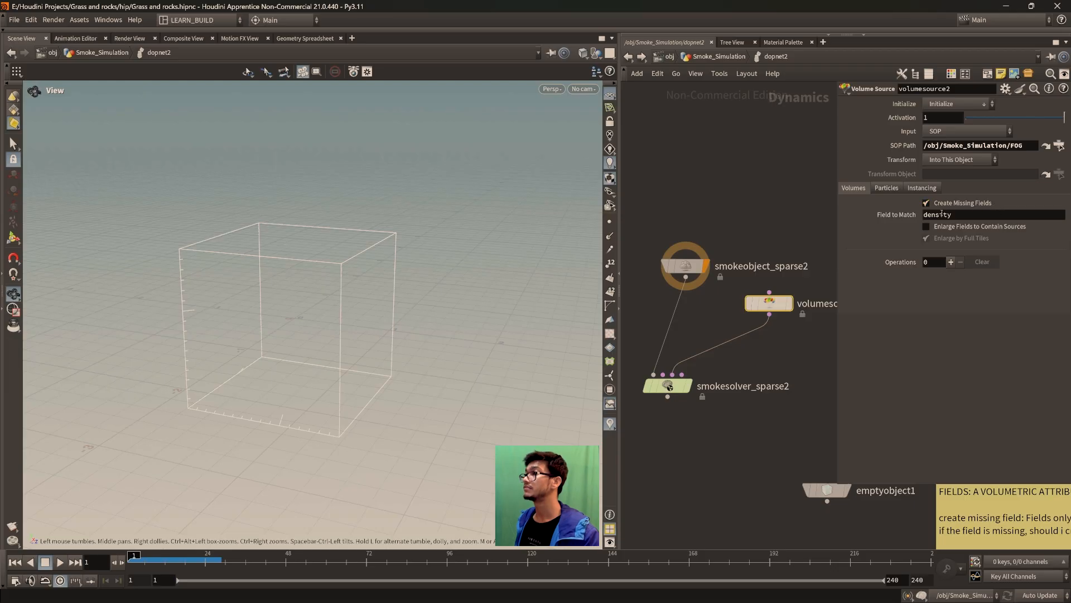
pyautogui.moveTo(685, 267); pyautogui.dragTo(675, 277)
pyautogui.click(675, 278)
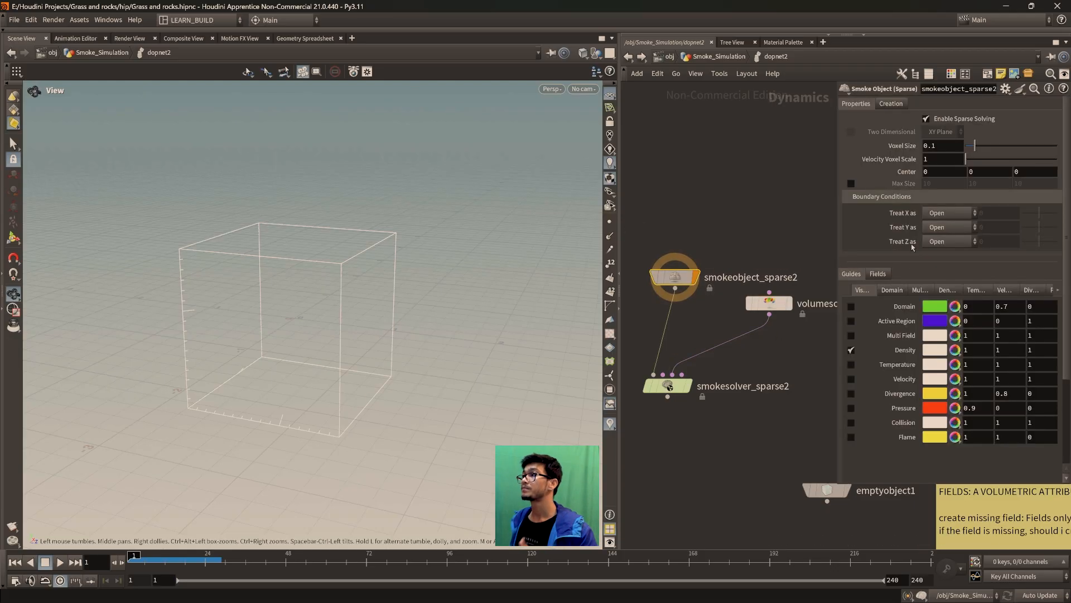
pyautogui.click(769, 303)
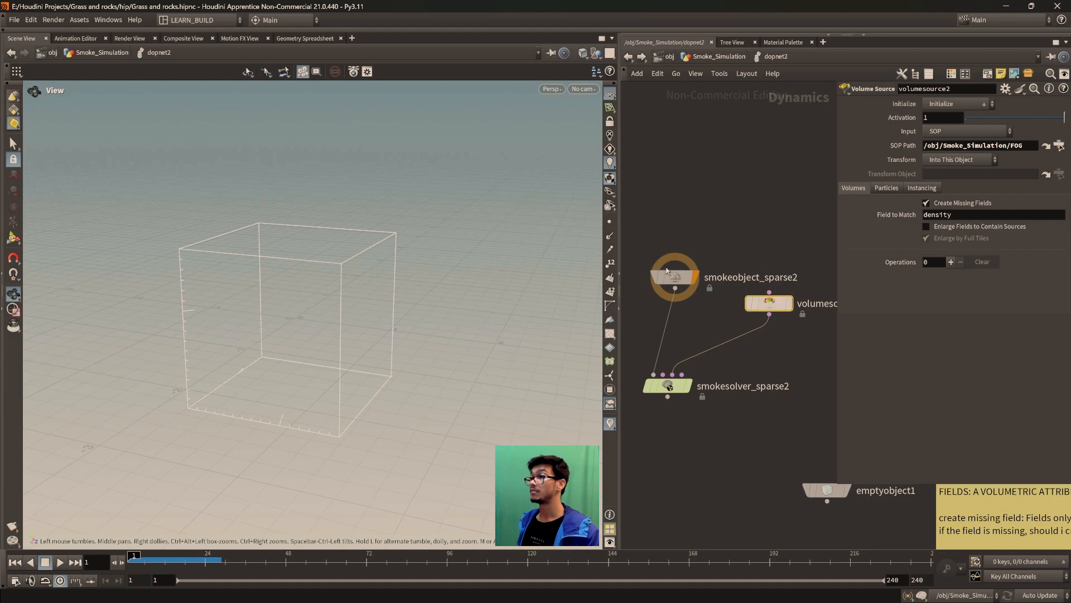
pyautogui.moveTo(632, 233); pyautogui.dragTo(804, 289)
pyautogui.moveTo(681, 280); pyautogui.dragTo(681, 274)
pyautogui.click(769, 303)
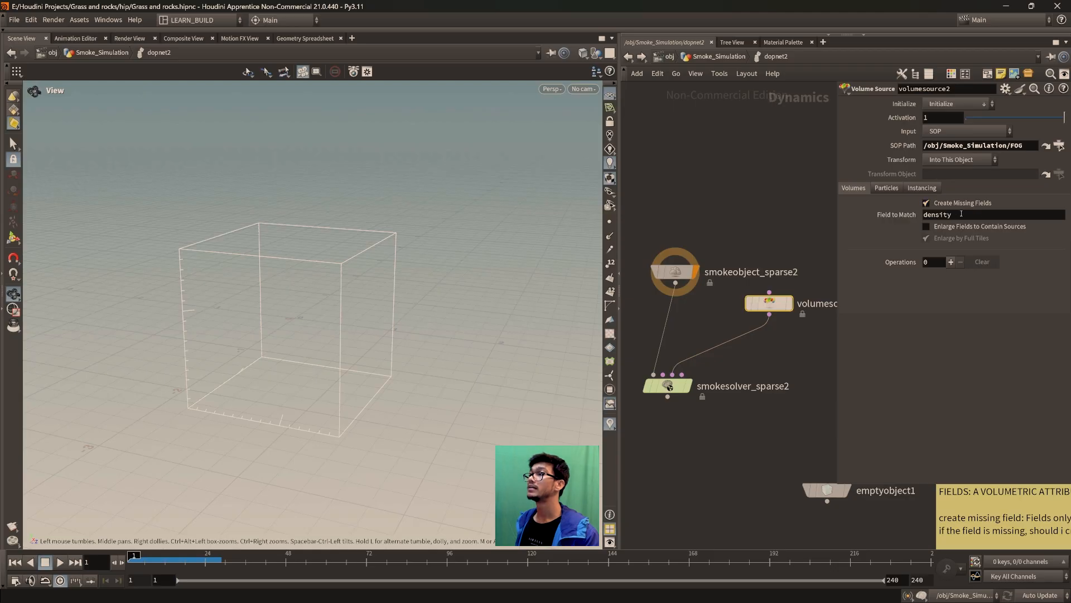
pyautogui.moveTo(962, 214); pyautogui.dragTo(916, 217)
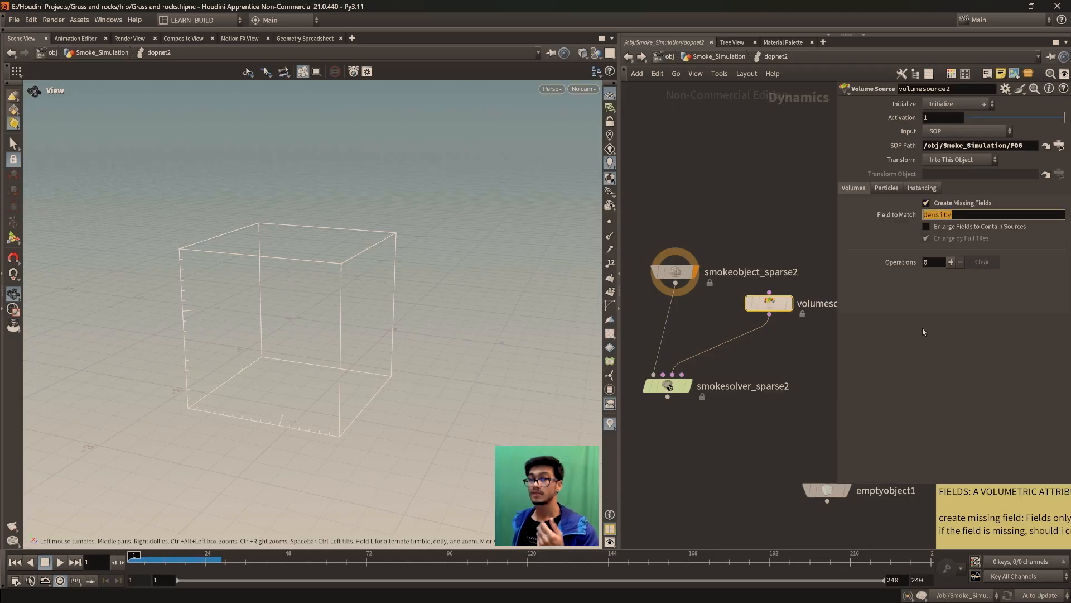
pyautogui.click(964, 325)
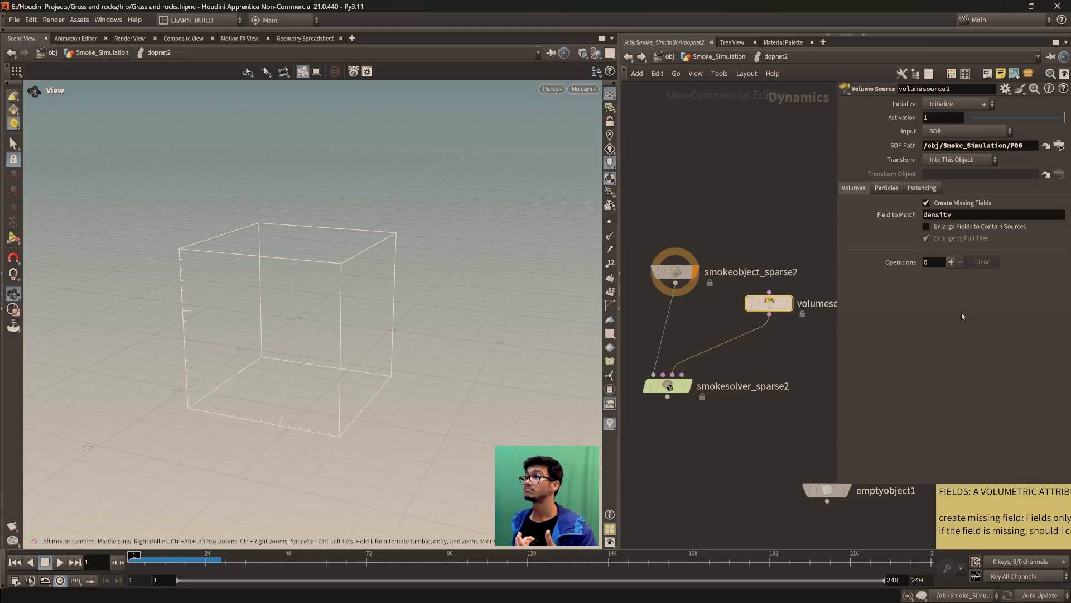
# - Inspect the density field of smokeobject_sparse2 in the Geometry Spreadsheet, and return to the scene view
pyautogui.click(675, 271)
pyautogui.click(308, 40)
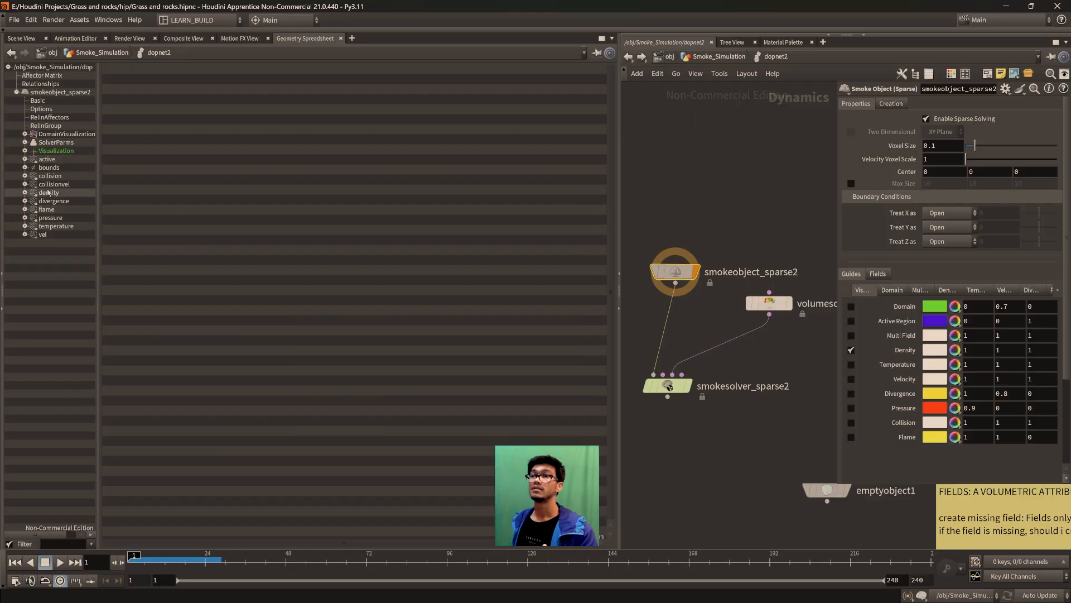
pyautogui.click(24, 192)
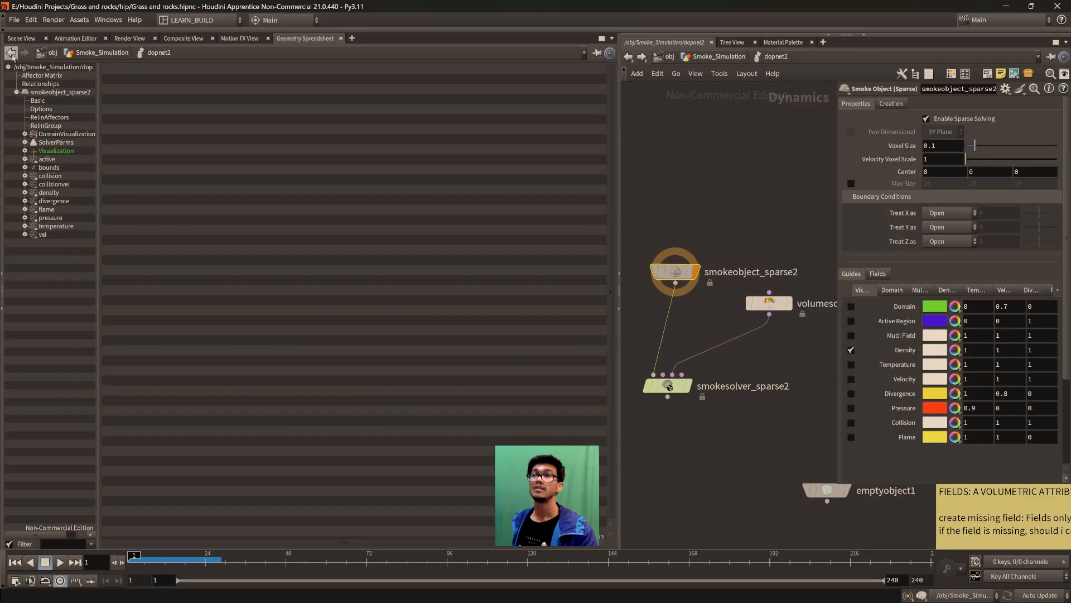
pyautogui.click(20, 39)
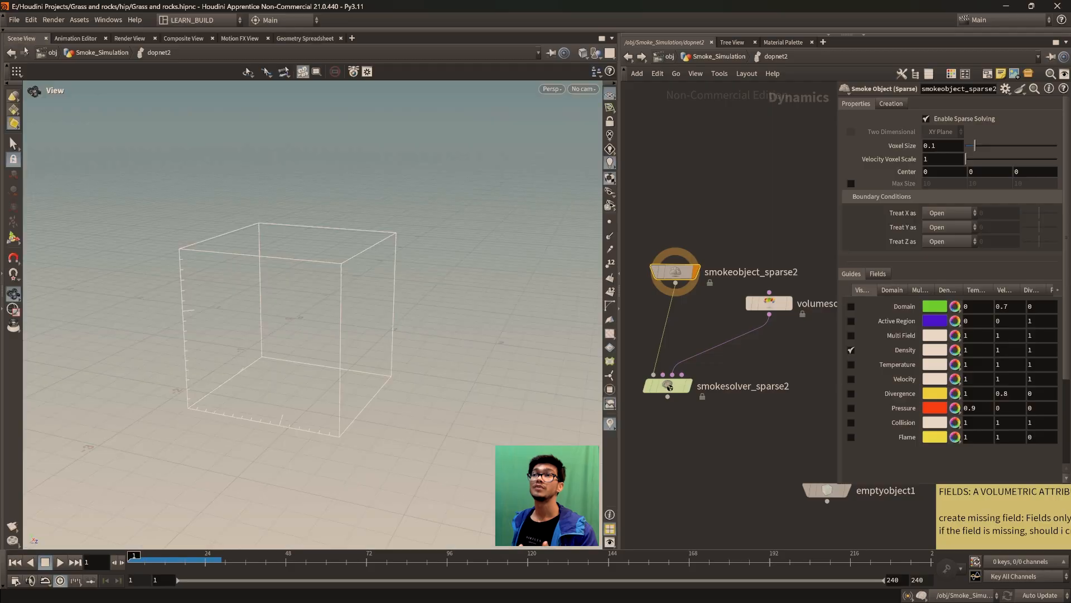
# - Turn off Create Missing Fields on volumesource2 and move the node slightly closer to the smoke solver
pyautogui.click(773, 304)
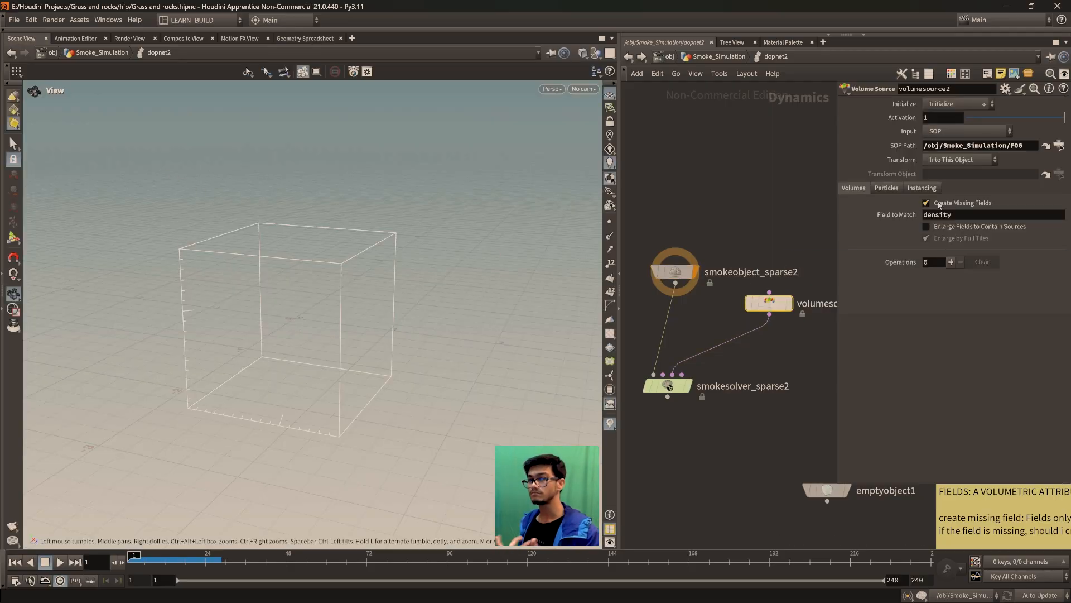
pyautogui.click(927, 203)
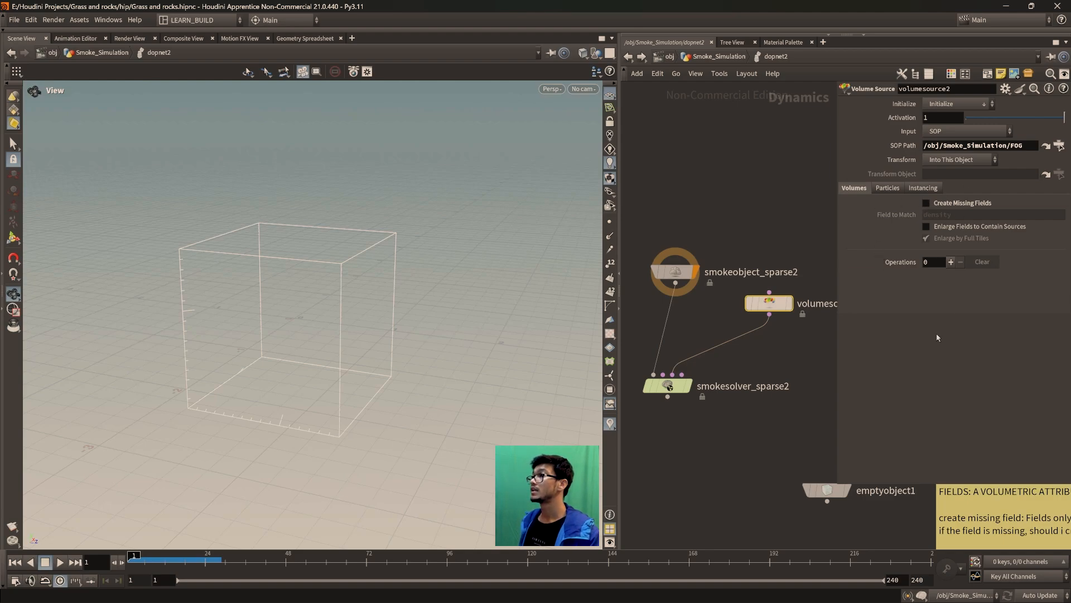
pyautogui.moveTo(771, 306); pyautogui.dragTo(773, 329)
pyautogui.moveTo(773, 330)
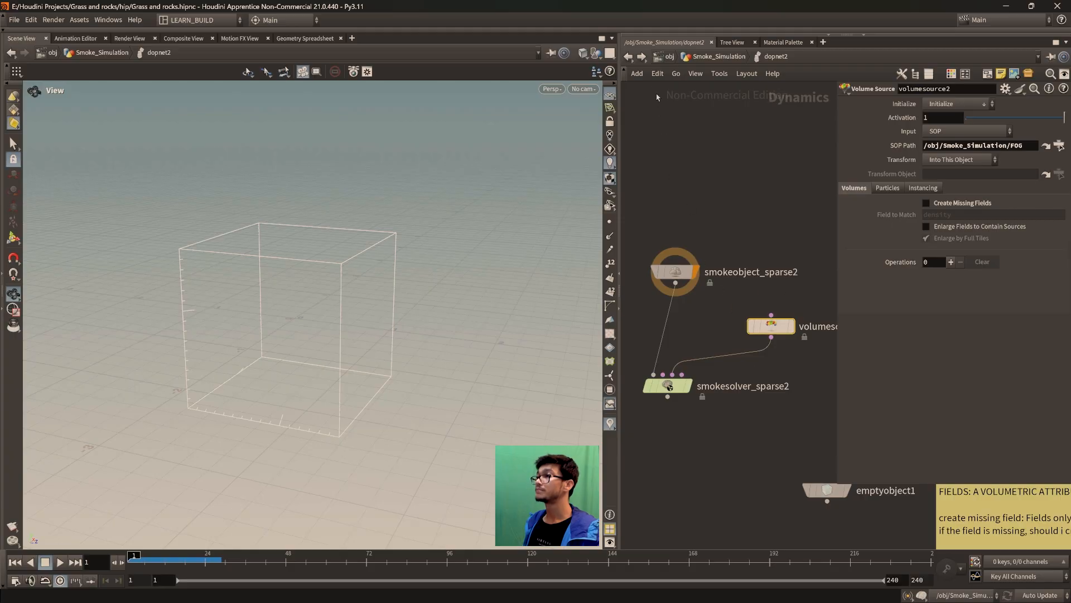
# - Review the FOG node and its density volume in the Smoke_Simulation network, and go back inside dopnet2
pyautogui.click(628, 56)
pyautogui.moveTo(405, 350); pyautogui.dragTo(360, 359)
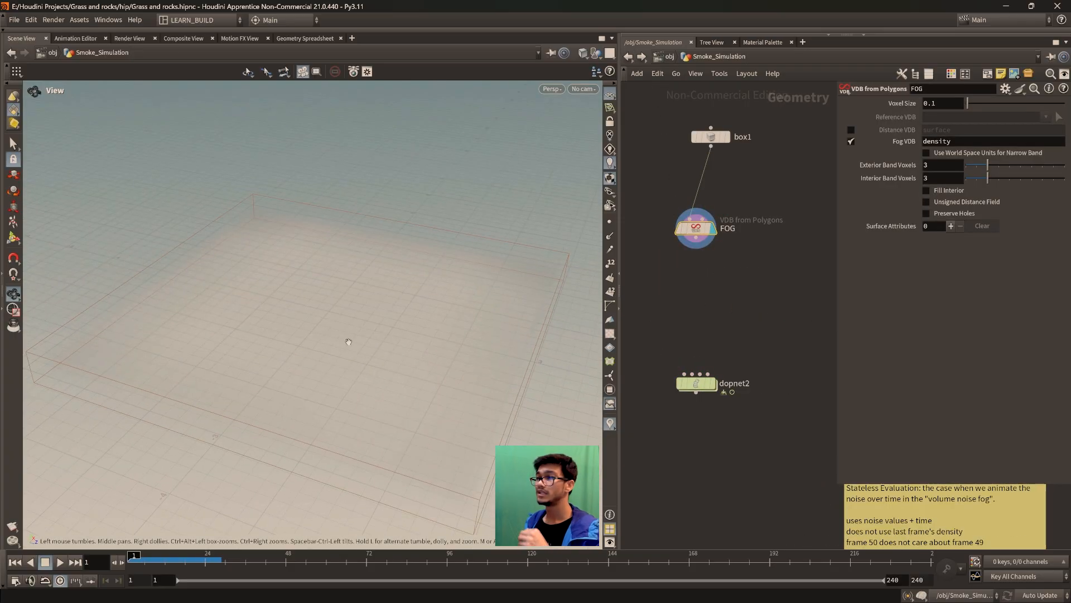
pyautogui.doubleClick(698, 384)
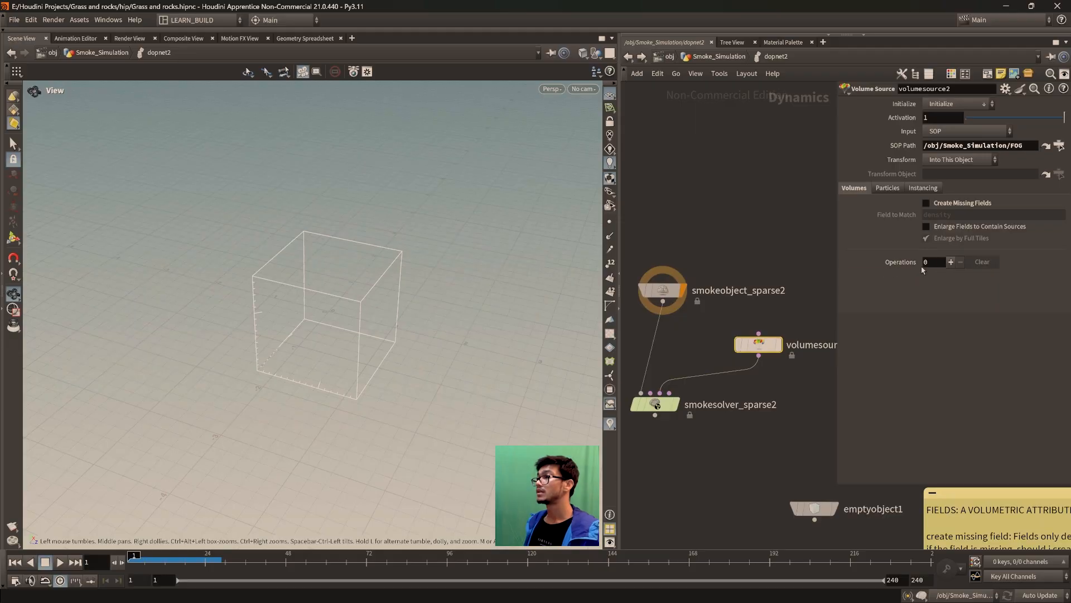
# - Add one operation to volumesource2 with Source Volume set to density and Target Field set to density
pyautogui.click(952, 263)
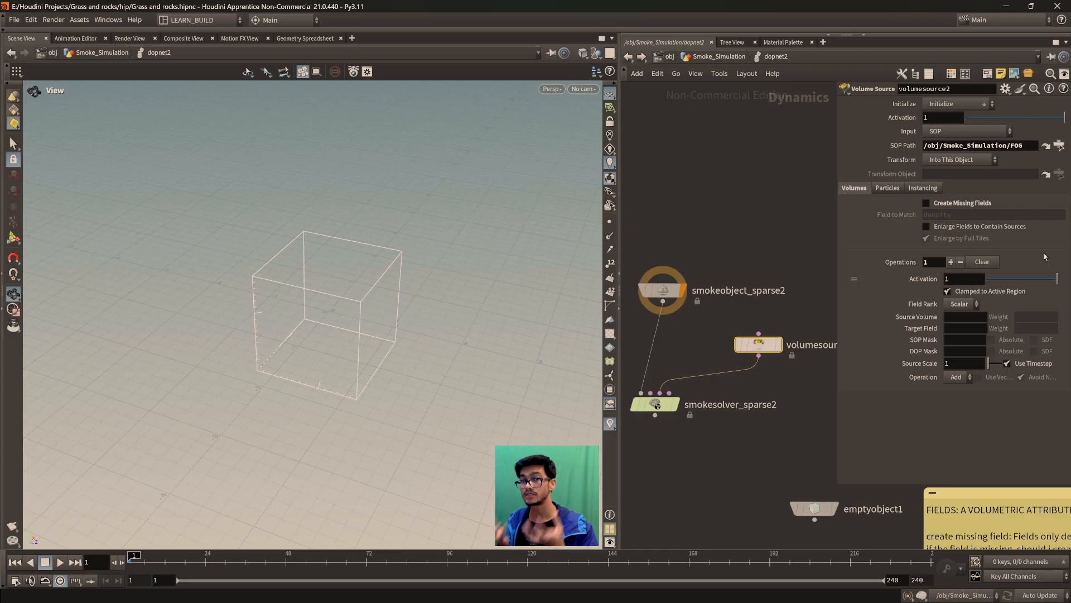
pyautogui.click(961, 316)
pyautogui.write('density')
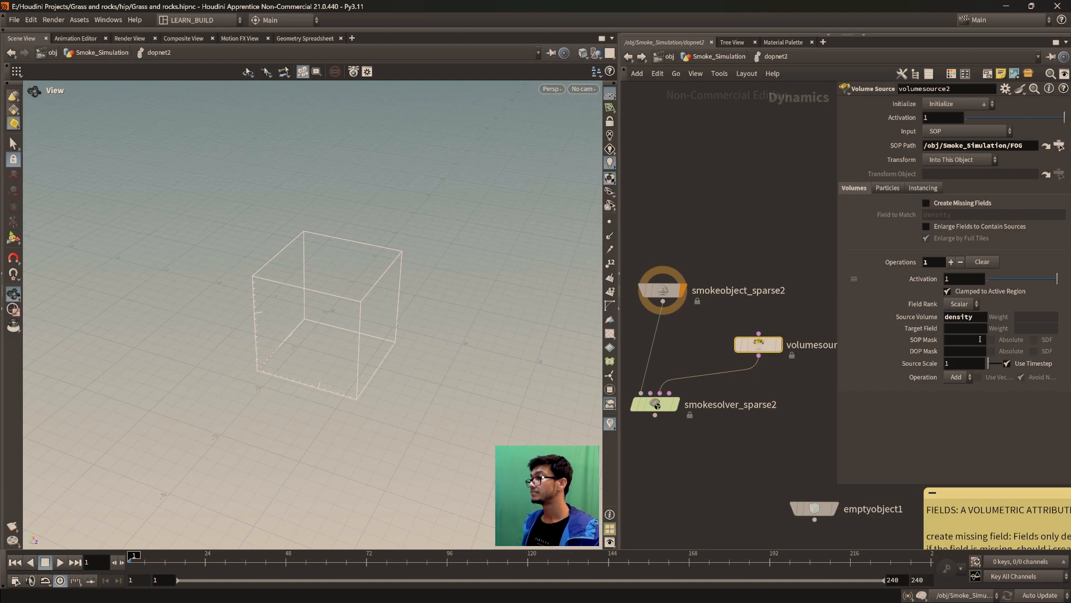
pyautogui.click(974, 332)
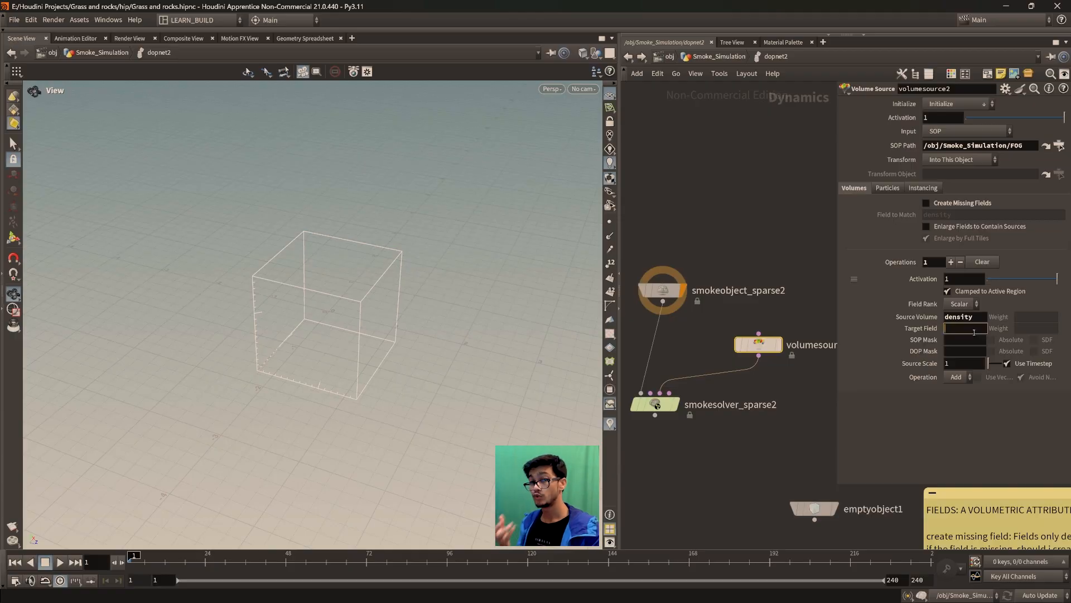
pyautogui.write('density')
pyautogui.press('Return')
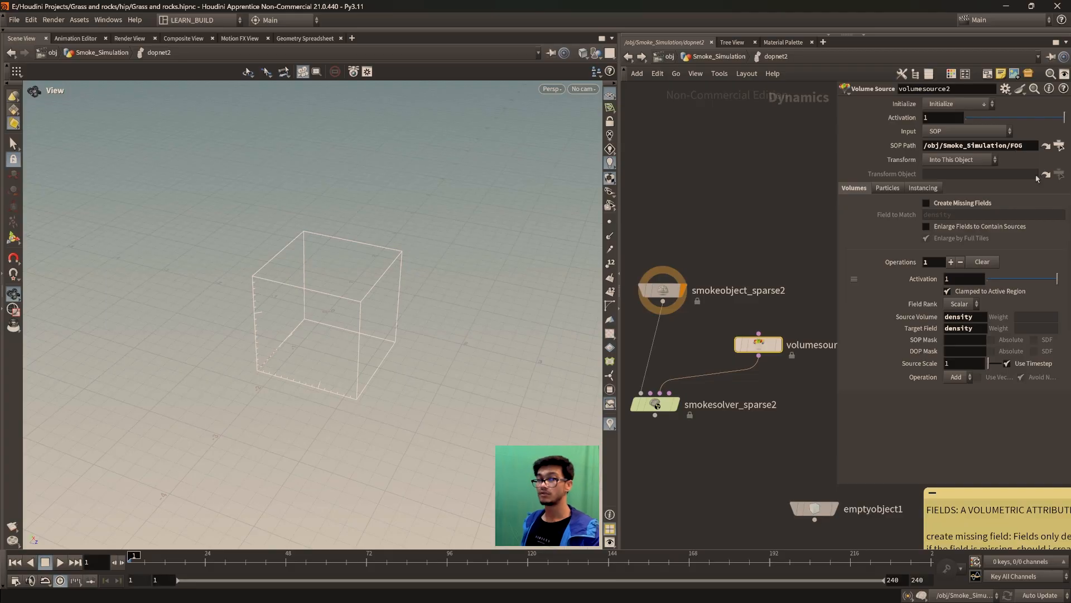
pyautogui.moveTo(972, 328); pyautogui.dragTo(950, 316)
pyautogui.click(830, 265)
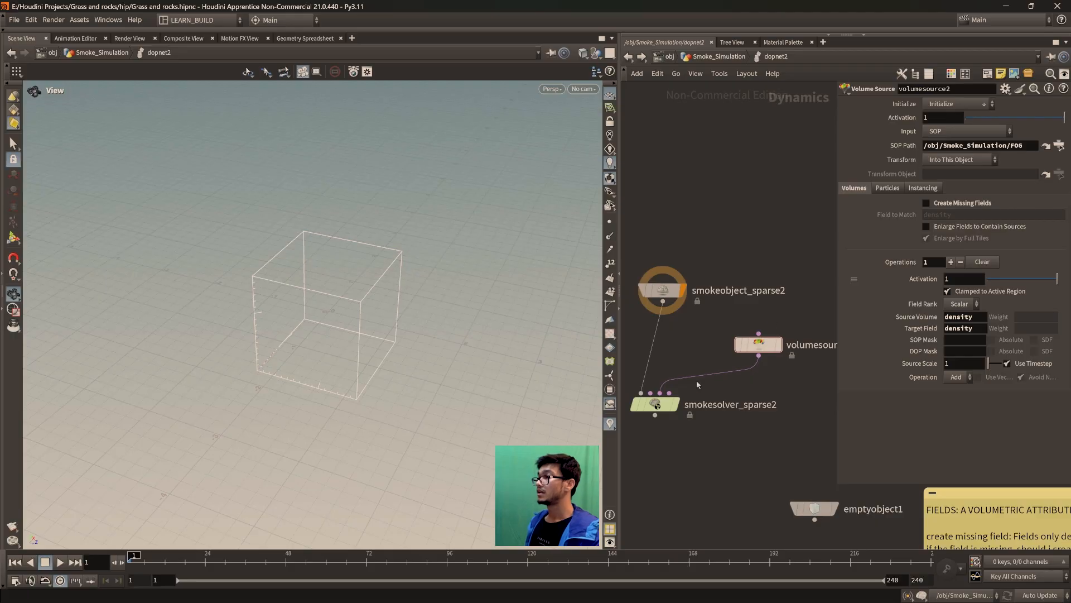
# - Play the simulation briefly, return to frame 1 and make smokesolver_sparse2 the displayed node
pyautogui.press('Up')
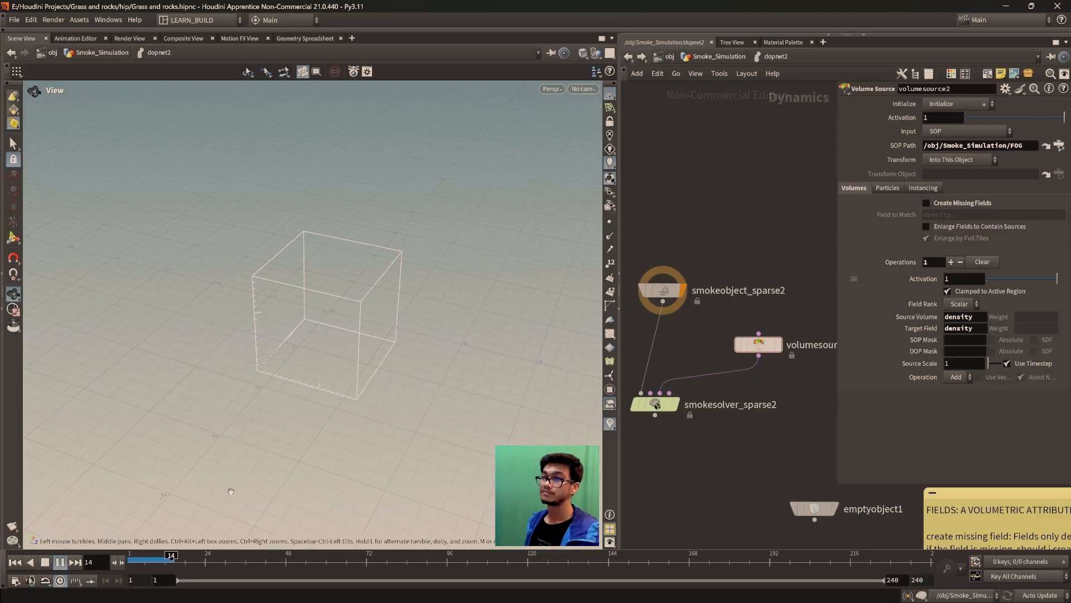
pyautogui.click(45, 562)
pyautogui.click(16, 561)
pyautogui.scroll(-1, 723, 480)
pyautogui.scroll(-3, 723, 481)
pyautogui.moveTo(711, 498); pyautogui.dragTo(732, 514, button='middle')
pyautogui.scroll(4, 745, 480)
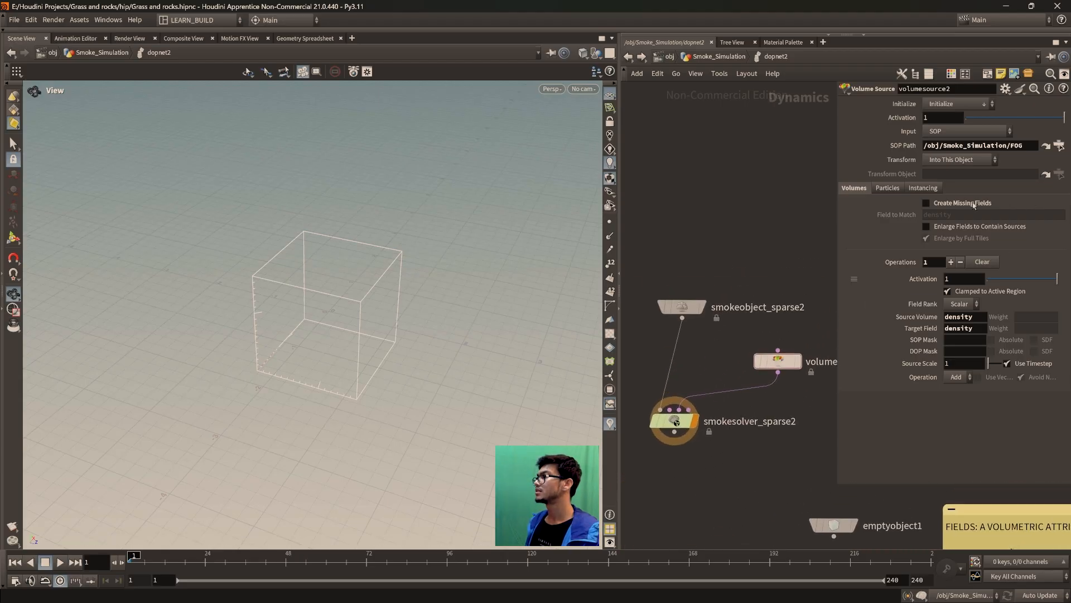
# - Check volumesource2's SOP path, play the sourced smoke simulation while viewing its density, and return to frame 1
pyautogui.click(1001, 136)
pyautogui.click(987, 146)
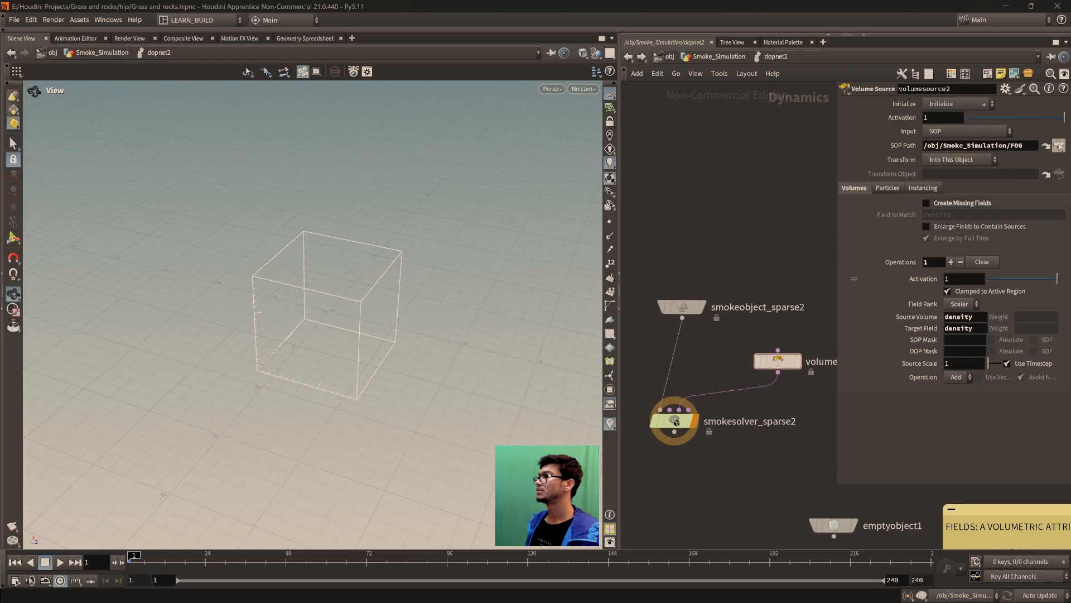
pyautogui.click(61, 562)
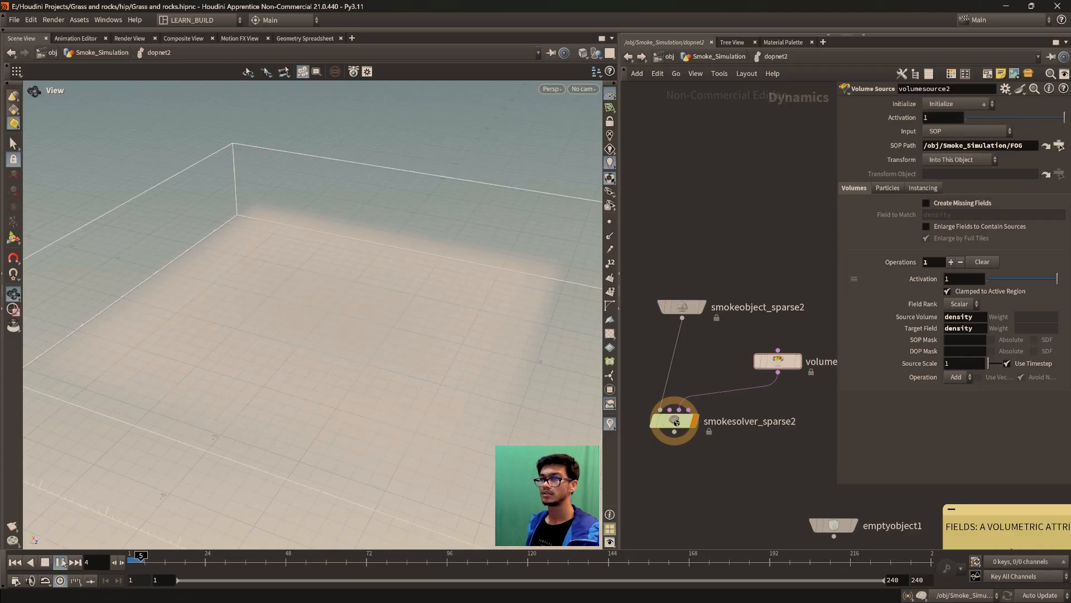
pyautogui.moveTo(345, 438); pyautogui.dragTo(393, 366)
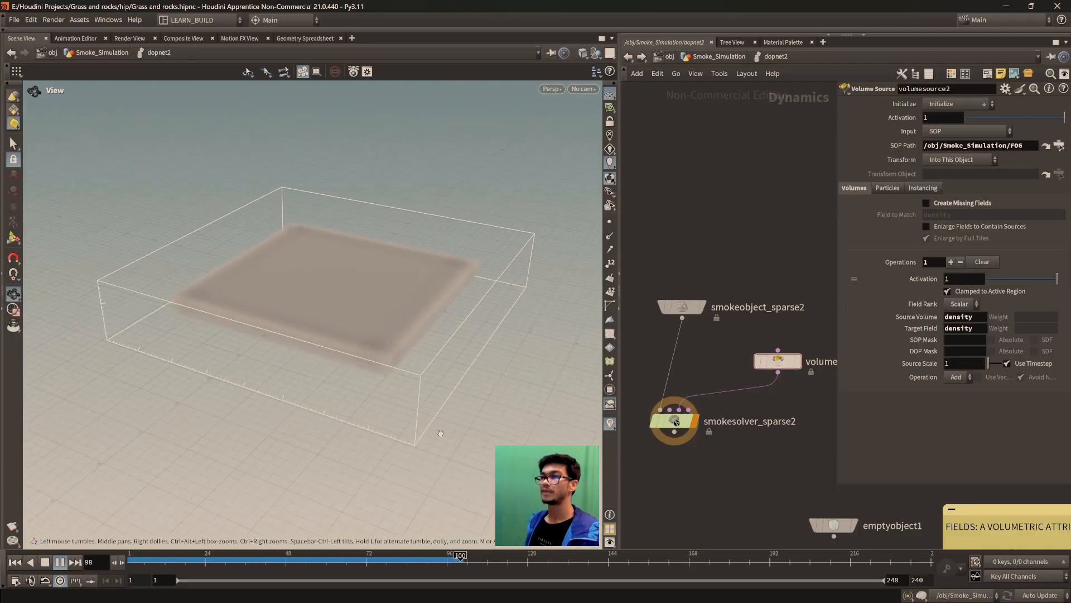
pyautogui.click(61, 563)
pyautogui.click(15, 563)
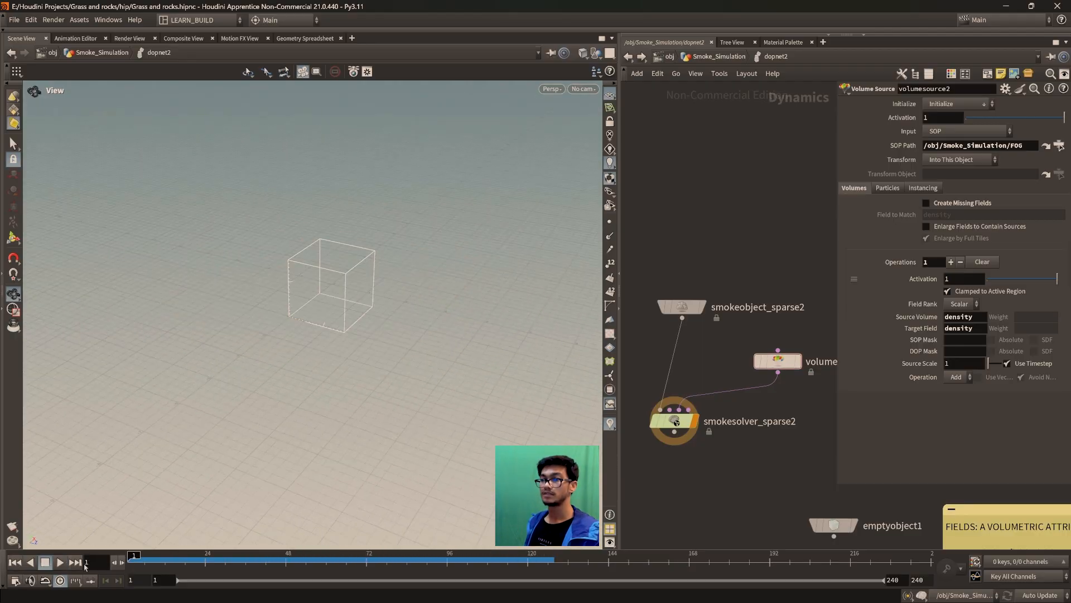
# - Replay the first frames of the simulation several times from frame 1 to examine how density accumulates over time
pyautogui.click(60, 563)
pyautogui.click(60, 562)
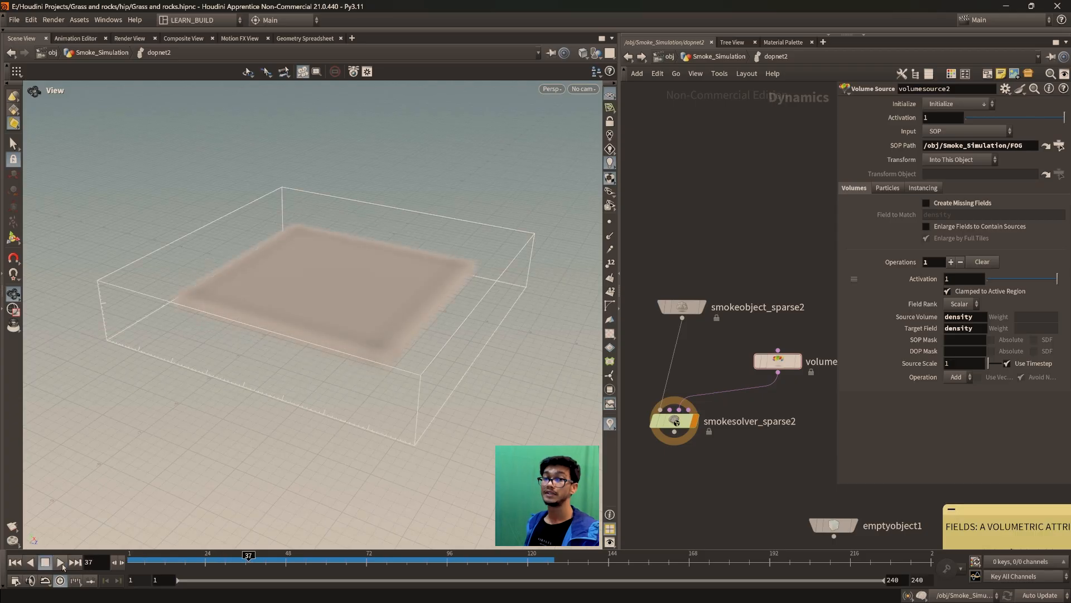
pyautogui.click(15, 562)
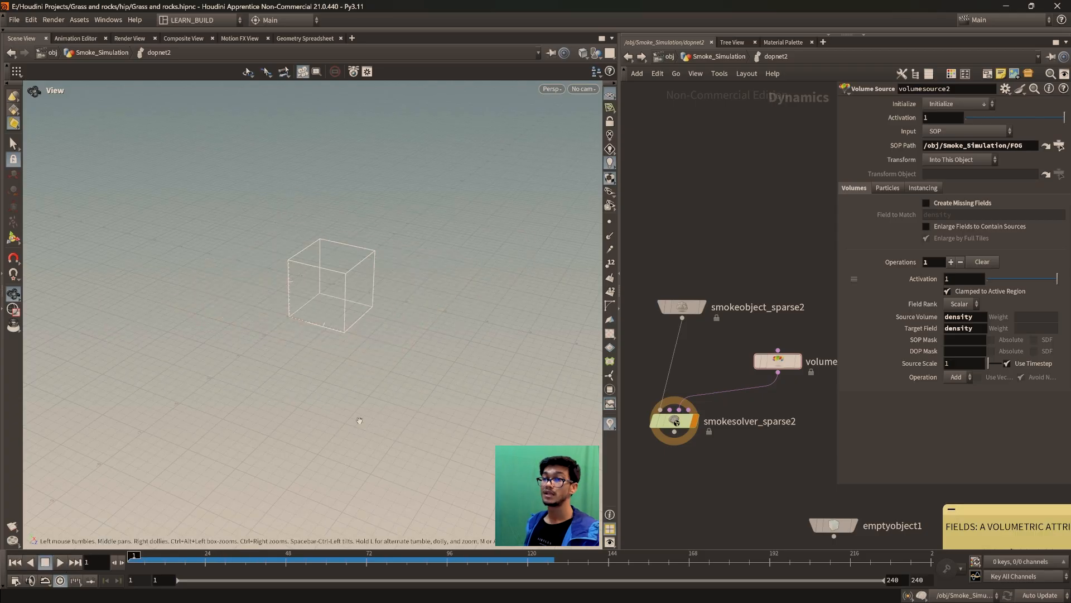
pyautogui.click(61, 563)
pyautogui.click(46, 563)
pyautogui.click(60, 563)
pyautogui.click(15, 563)
pyautogui.click(60, 562)
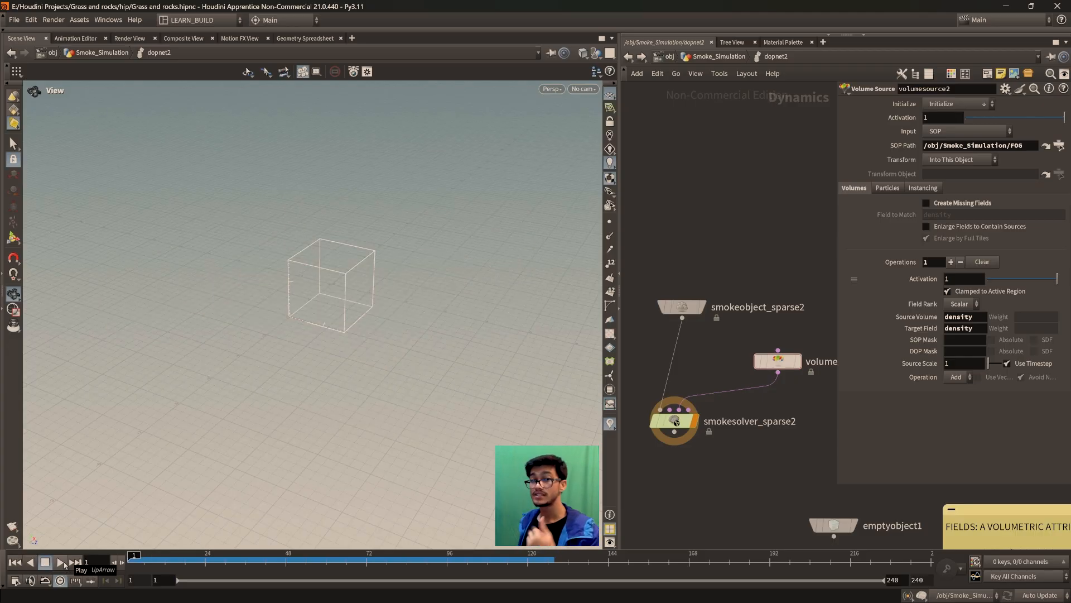
pyautogui.click(64, 565)
pyautogui.click(45, 563)
pyautogui.click(18, 566)
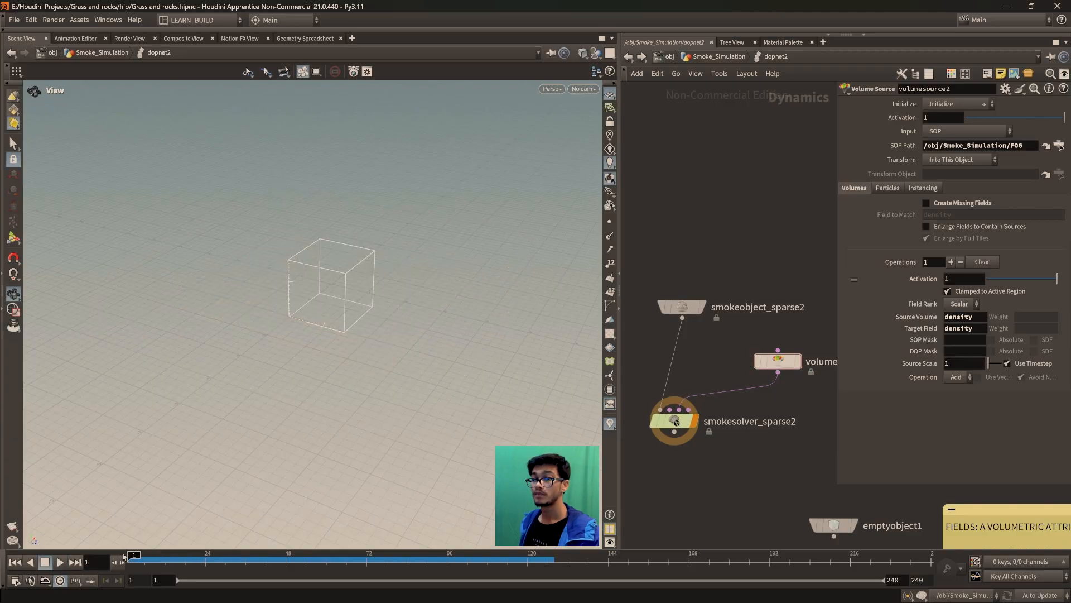
pyautogui.click(60, 562)
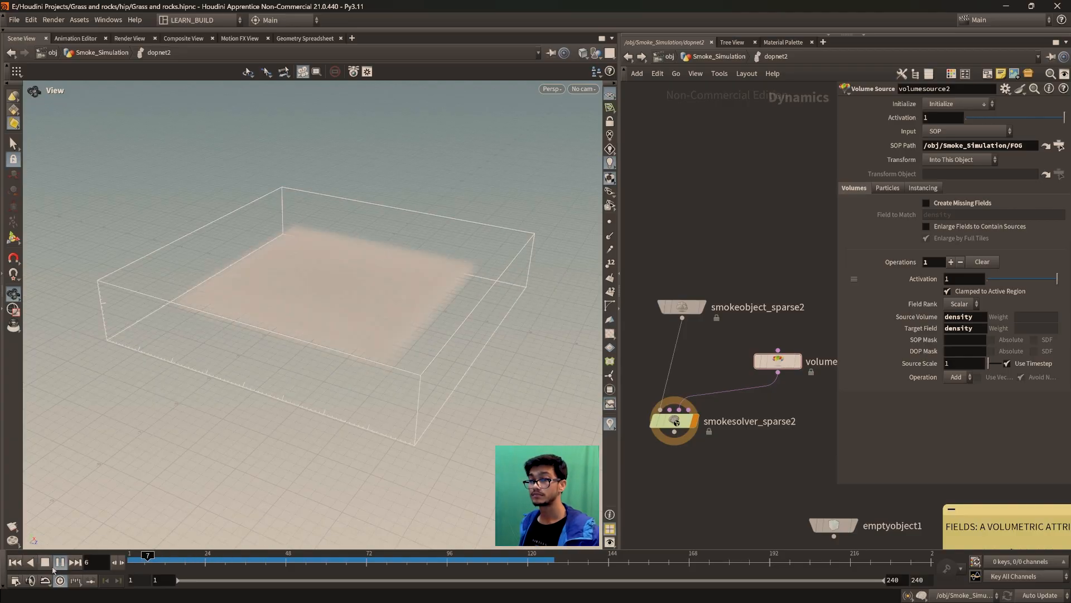
pyautogui.click(15, 562)
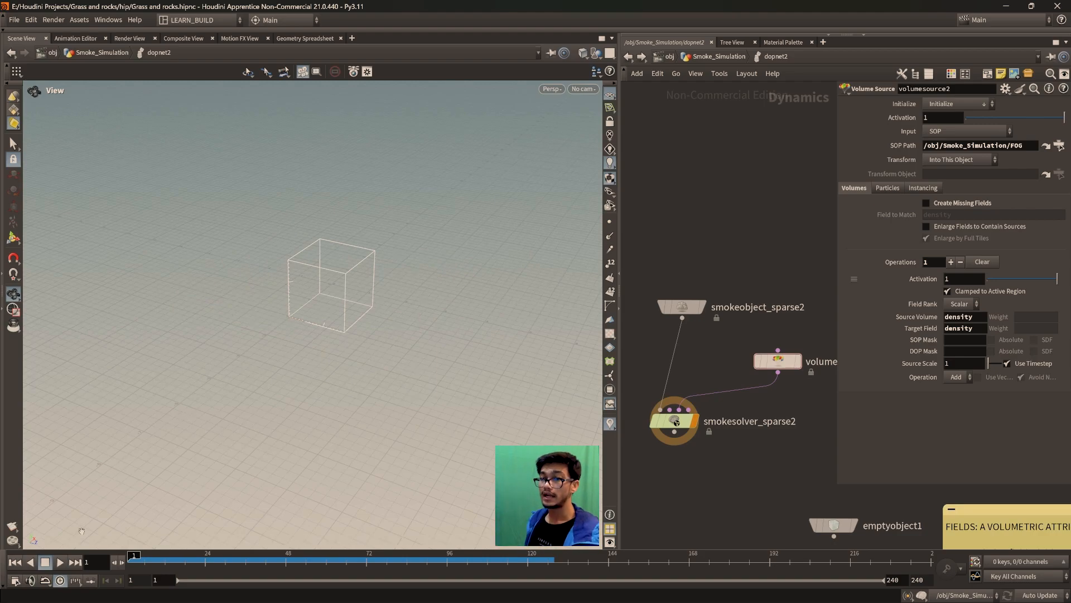
pyautogui.click(60, 563)
pyautogui.click(61, 562)
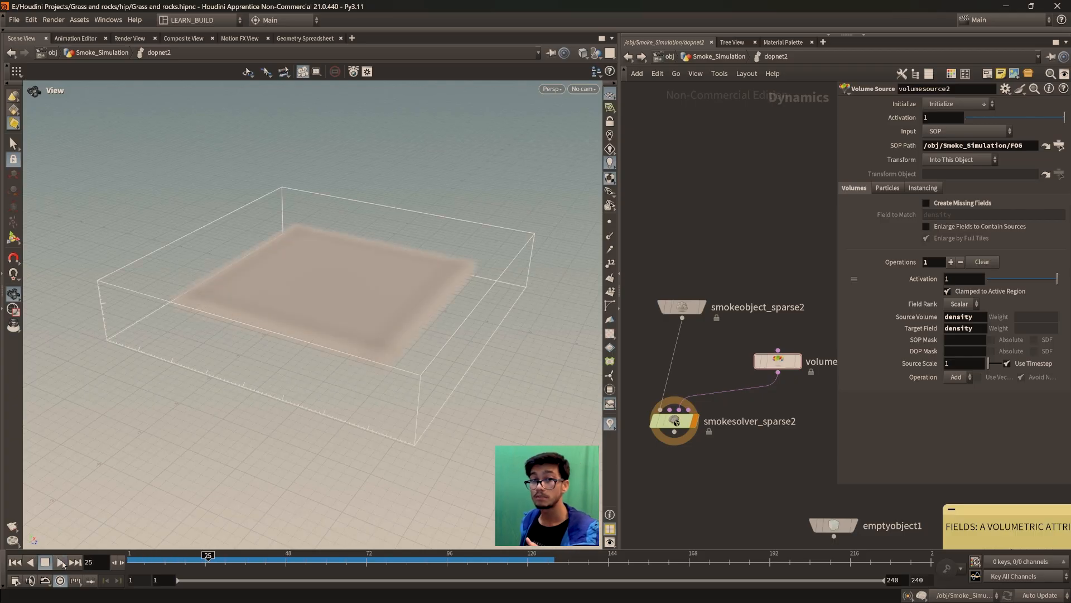
pyautogui.click(63, 564)
pyautogui.click(62, 564)
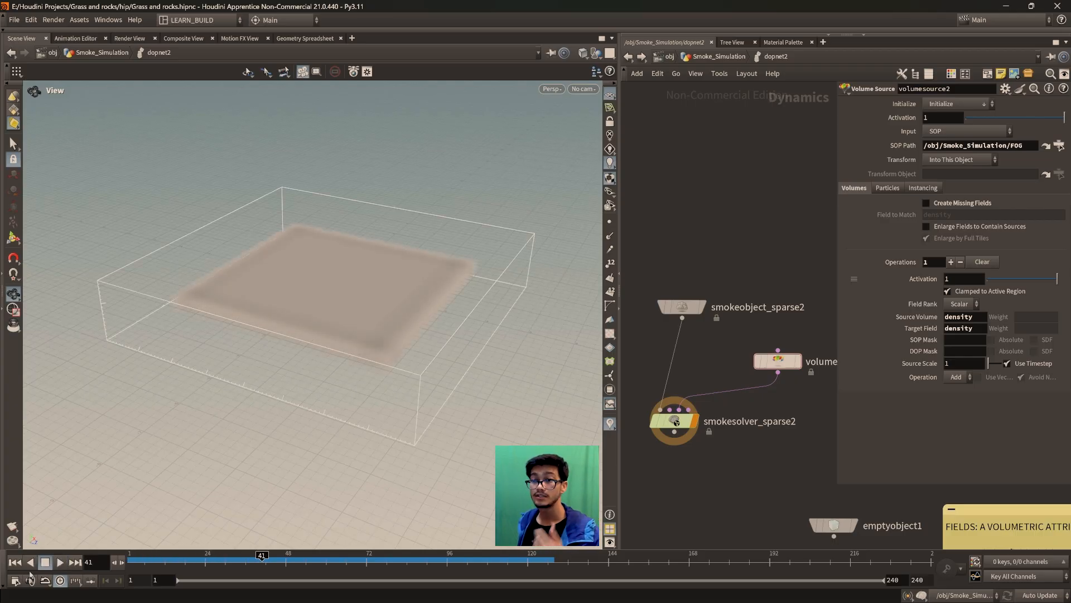
pyautogui.click(15, 563)
# - Play the simulation through a longer frame range and examine the smoke emitted by volumesource2 around its bounds
pyautogui.moveTo(781, 359)
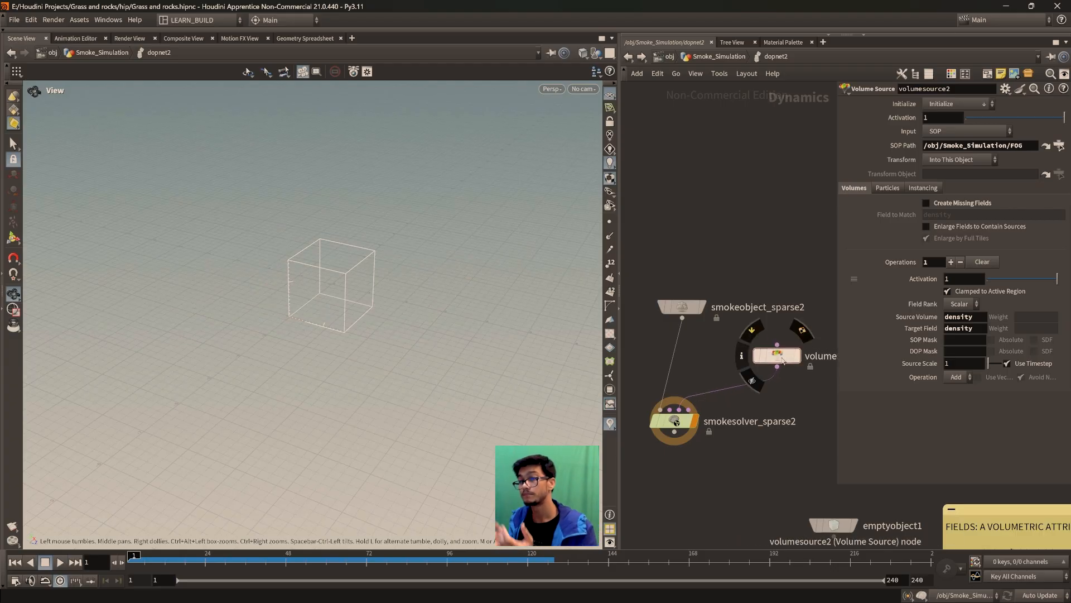
pyautogui.click(60, 562)
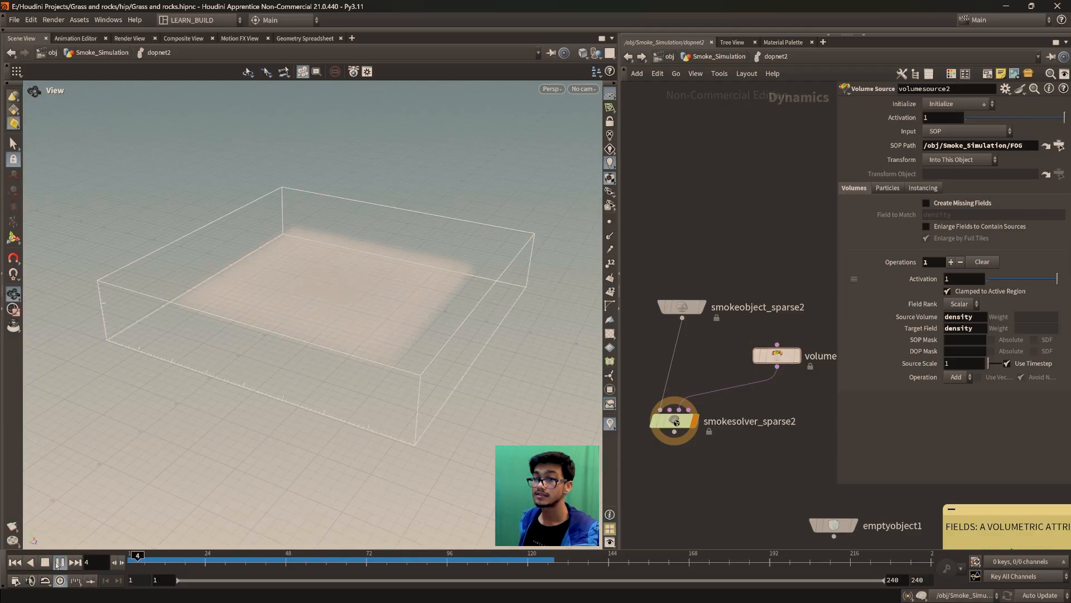
pyautogui.click(60, 562)
pyautogui.click(19, 563)
pyautogui.click(60, 562)
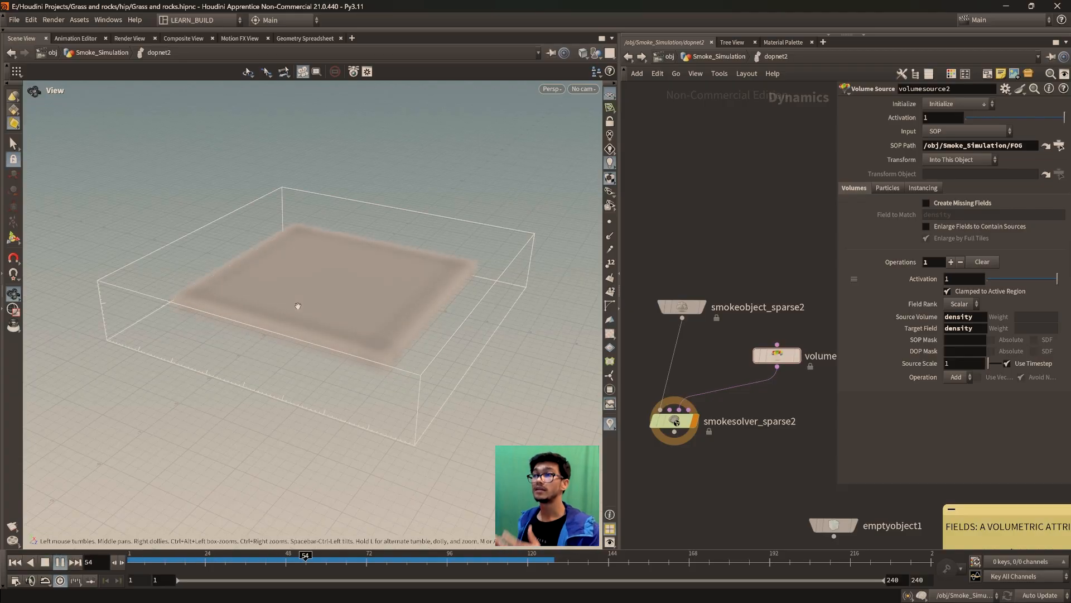
pyautogui.moveTo(318, 363); pyautogui.dragTo(254, 492)
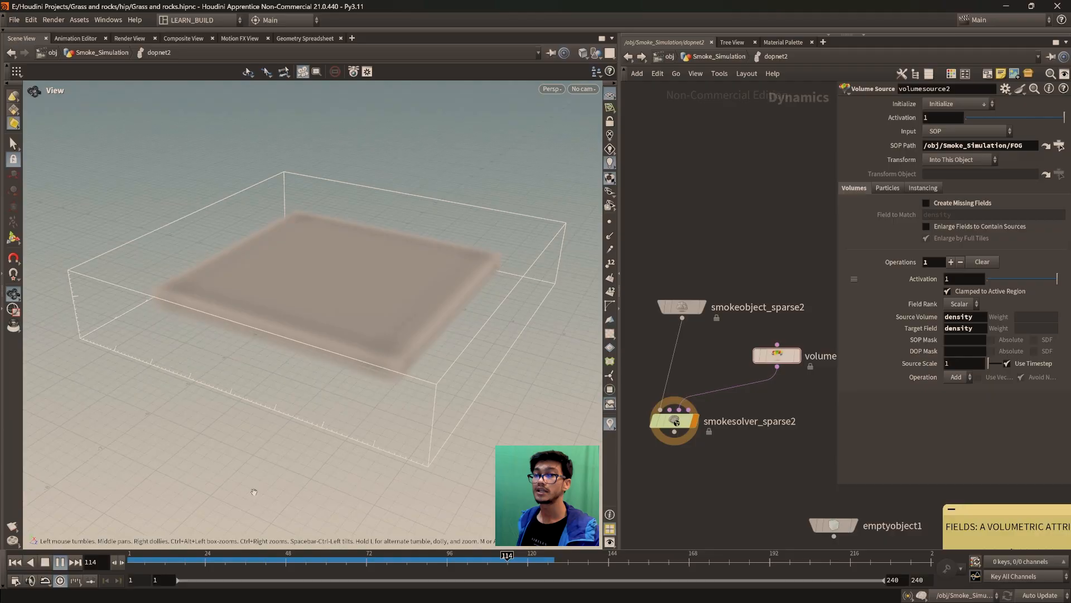
pyautogui.click(59, 562)
pyautogui.moveTo(382, 316); pyautogui.dragTo(383, 313)
# - Compare the Source Volume and Target Field entries in volumesource2's operation
pyautogui.moveTo(772, 358)
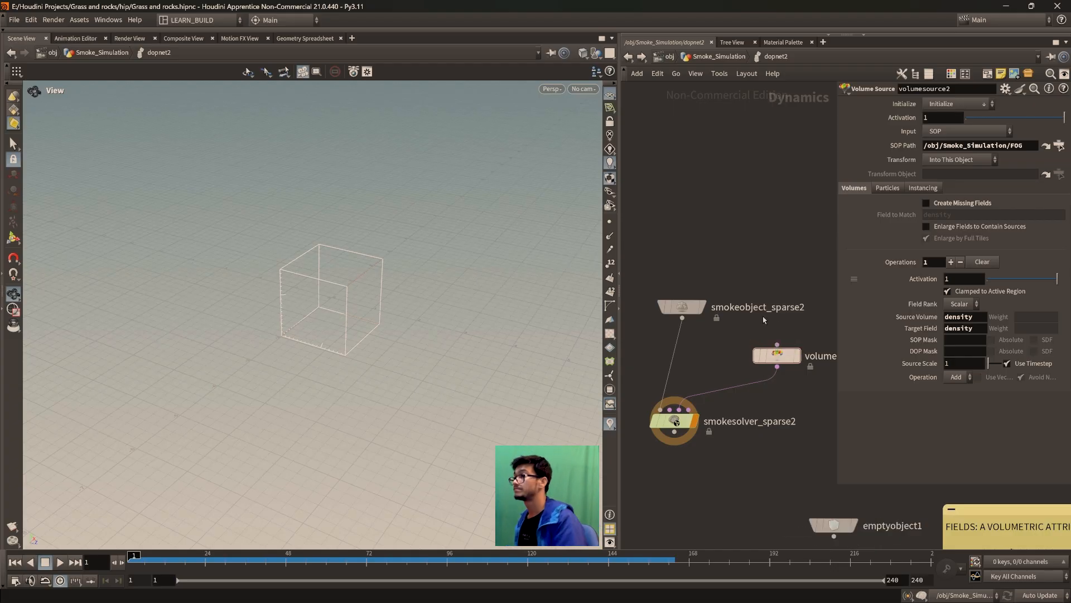
pyautogui.doubleClick(951, 316)
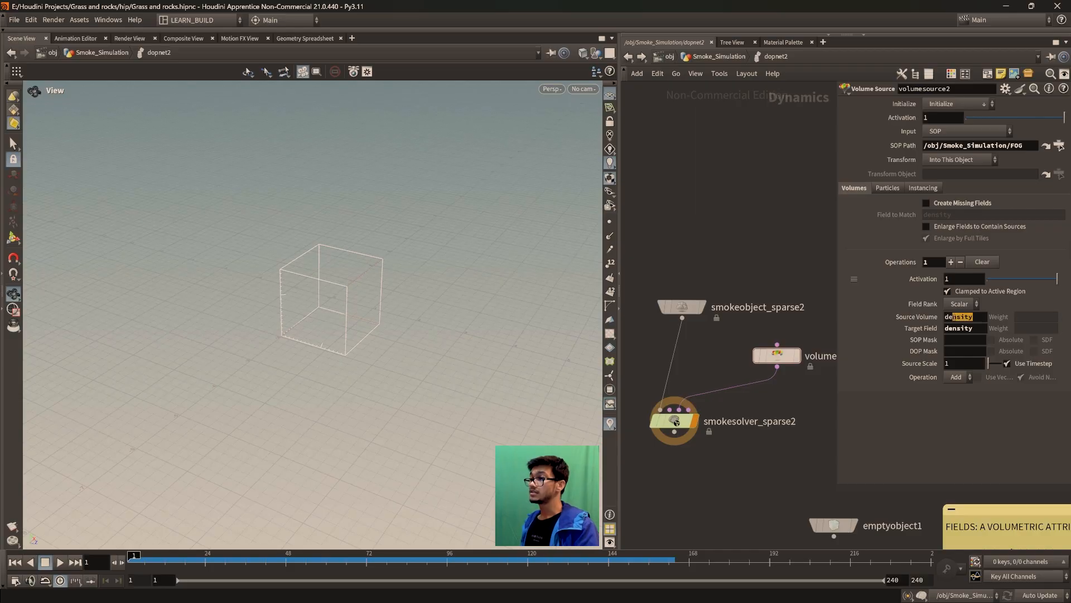
pyautogui.doubleClick(962, 328)
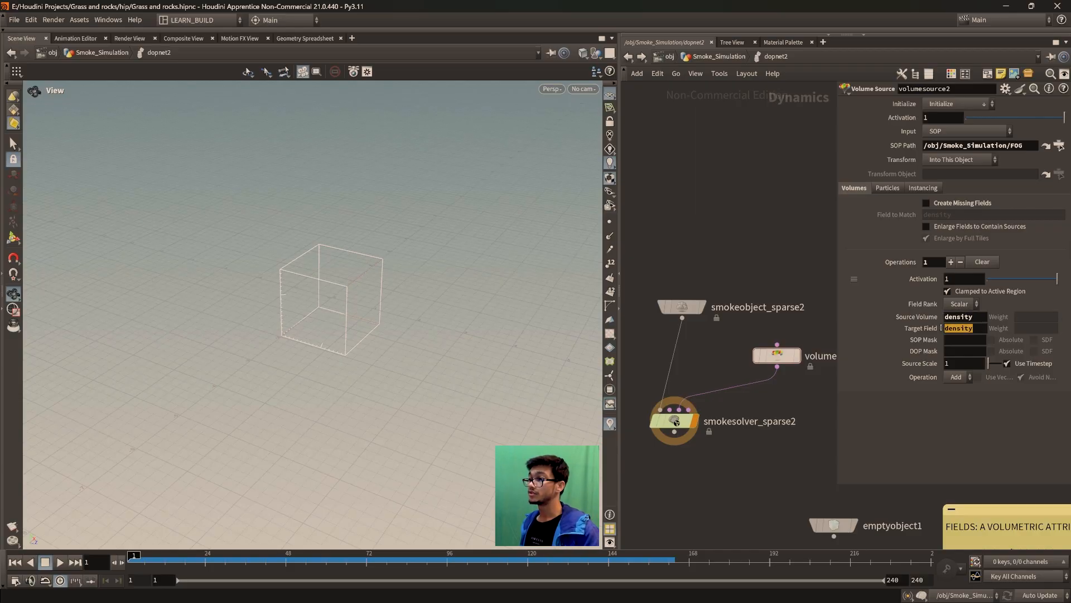
# - Rearrange smokeobject_sparse2 and smokesolver_sparse2 so they sit closer together, leaving smokeobject_sparse2 selected
pyautogui.moveTo(682, 308); pyautogui.dragTo(681, 312)
pyautogui.moveTo(647, 261); pyautogui.dragTo(712, 338)
pyautogui.moveTo(763, 470); pyautogui.dragTo(649, 388)
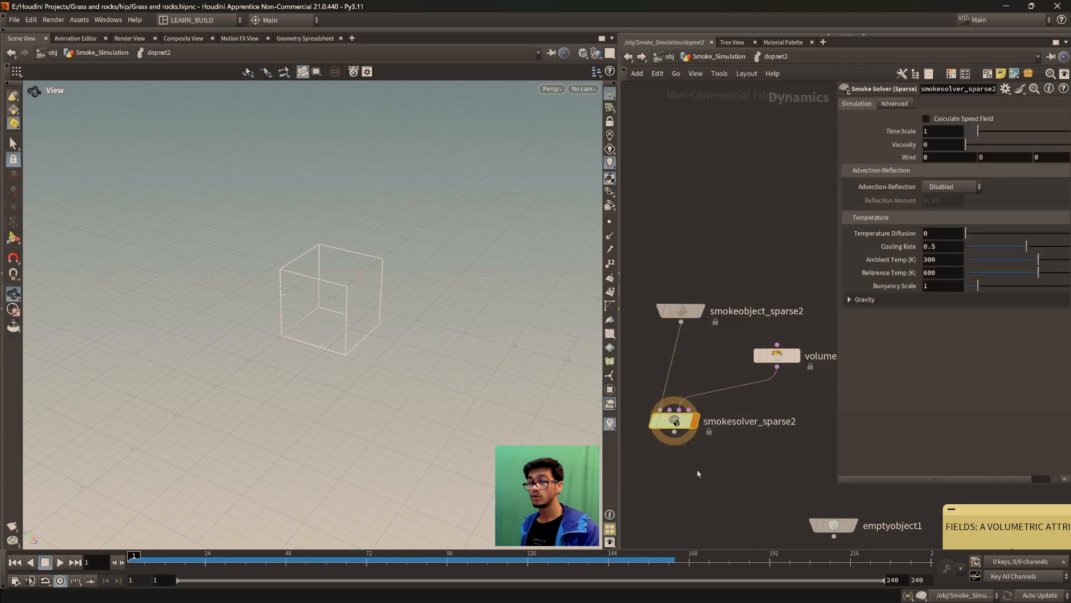
pyautogui.moveTo(677, 424); pyautogui.dragTo(698, 424)
pyautogui.moveTo(681, 311); pyautogui.dragTo(686, 326)
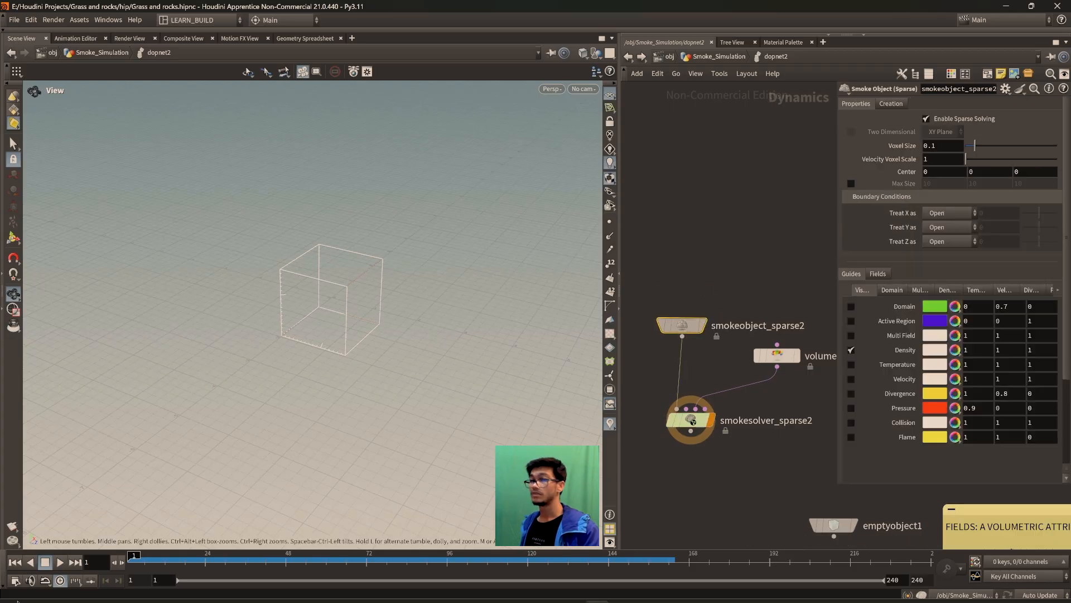
# - Replay the simulation with smokeobject_sparse2 selected and pause it at frame 28 to inspect the density
pyautogui.click(60, 562)
pyautogui.click(45, 564)
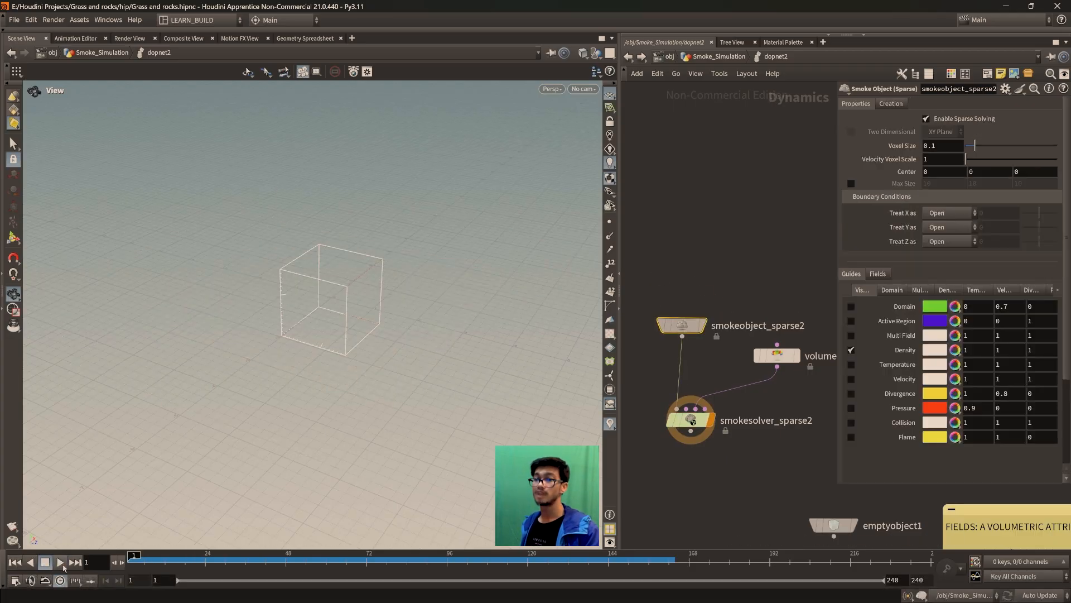
pyautogui.click(62, 565)
pyautogui.click(60, 562)
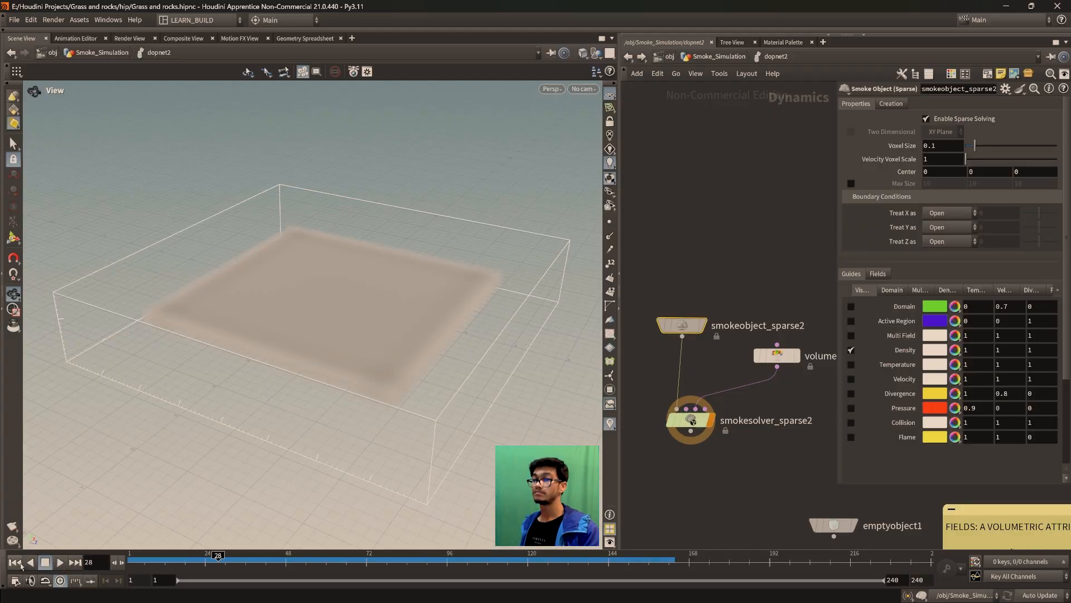
# - Return the simulation to frame 1 and bring up the parameters of volumesource2
pyautogui.click(15, 562)
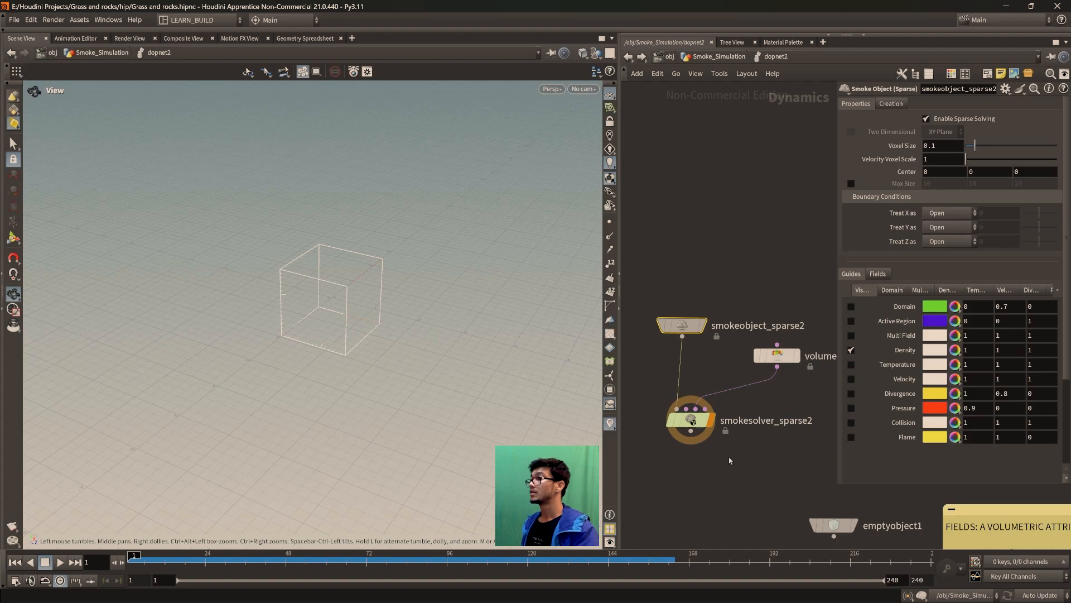
pyautogui.click(760, 357)
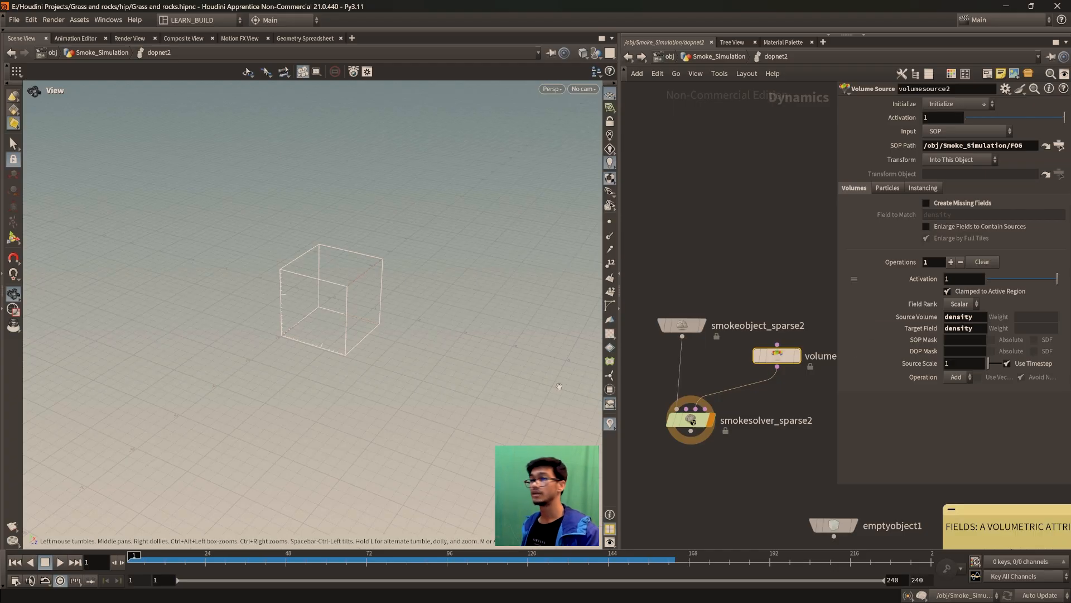
pyautogui.moveTo(774, 471); pyautogui.dragTo(771, 457, button='middle')
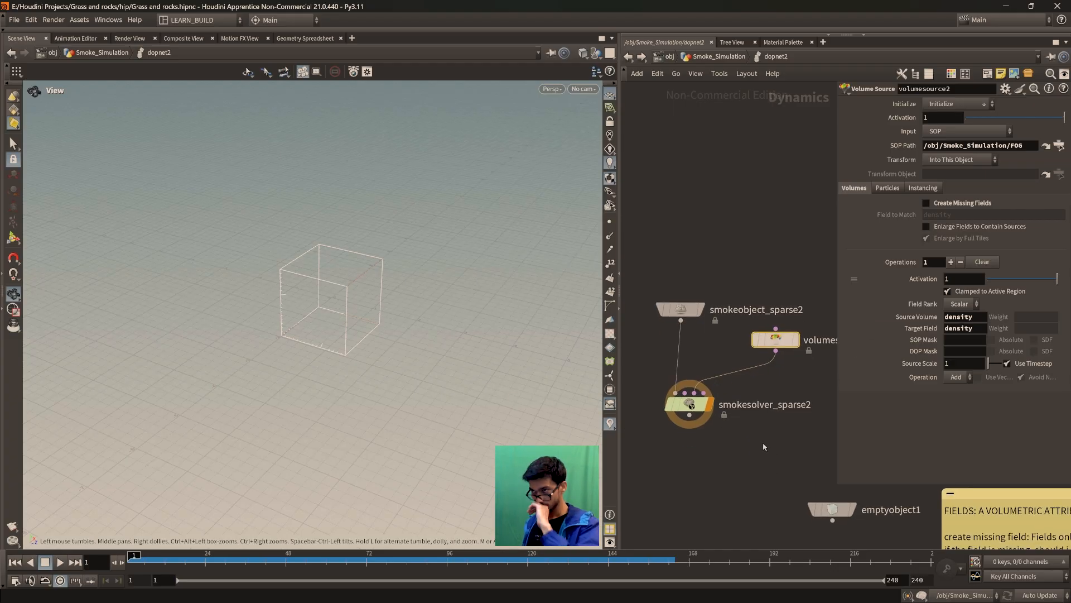
# - Read the sticky notes on voxel values, the purpose of the smoke object and what the smoke solver does each frame
pyautogui.moveTo(700, 466); pyautogui.dragTo(757, 424, button='middle')
pyautogui.scroll(-3, 743, 476)
pyautogui.moveTo(668, 455); pyautogui.dragTo(732, 329, button='middle')
pyautogui.moveTo(744, 410); pyautogui.dragTo(782, 328, button='middle')
pyautogui.scroll(3, 732, 379)
pyautogui.moveTo(731, 378); pyautogui.dragTo(755, 387, button='middle')
pyautogui.scroll(-2, 714, 421)
pyautogui.scroll(-2, 753, 355)
pyautogui.scroll(1, 741, 376)
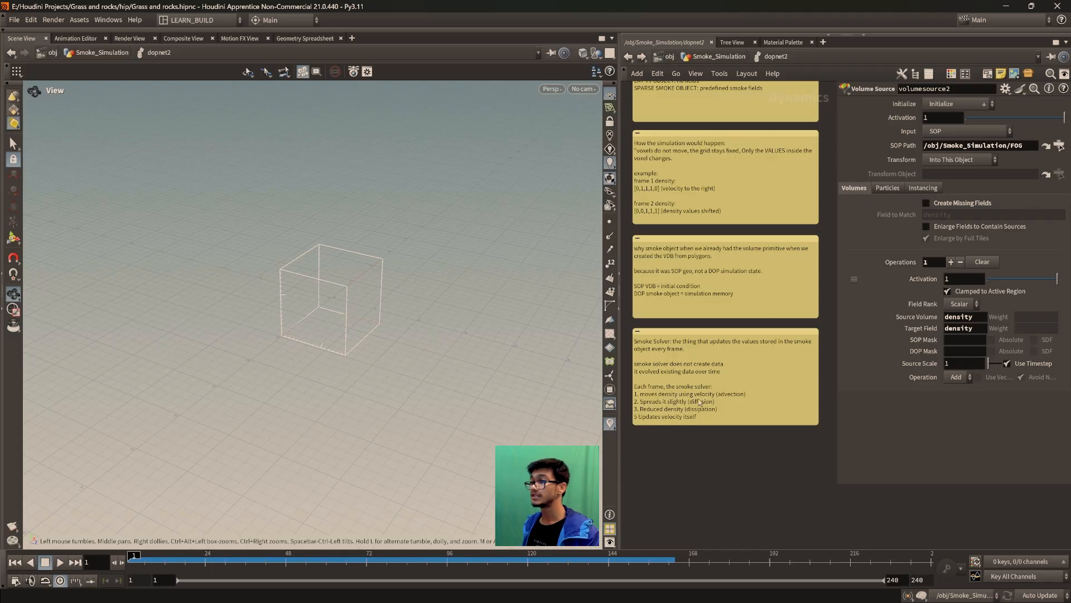
pyautogui.moveTo(763, 472); pyautogui.dragTo(742, 508, button='middle')
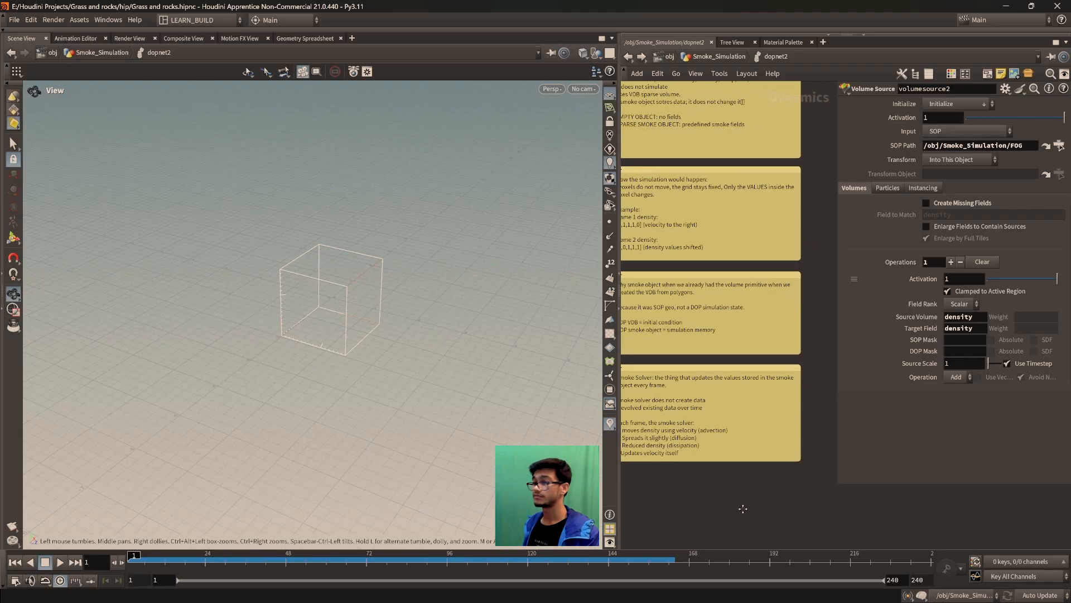
# - Read the sticky notes about volumetric fields and how a volume source copies SOP density to DOP density
pyautogui.scroll(-3, 748, 508)
pyautogui.moveTo(859, 514); pyautogui.dragTo(737, 516, button='middle')
pyautogui.scroll(3, 731, 503)
pyautogui.moveTo(823, 355); pyautogui.dragTo(751, 507, button='middle')
pyautogui.scroll(2, 720, 514)
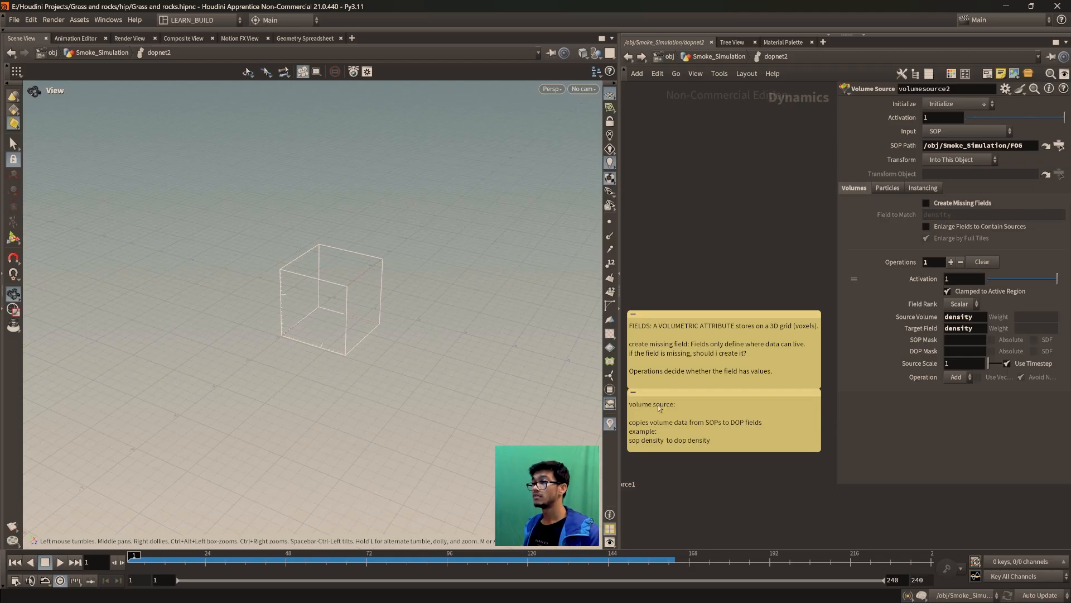
pyautogui.moveTo(664, 439); pyautogui.dragTo(669, 411, button='middle')
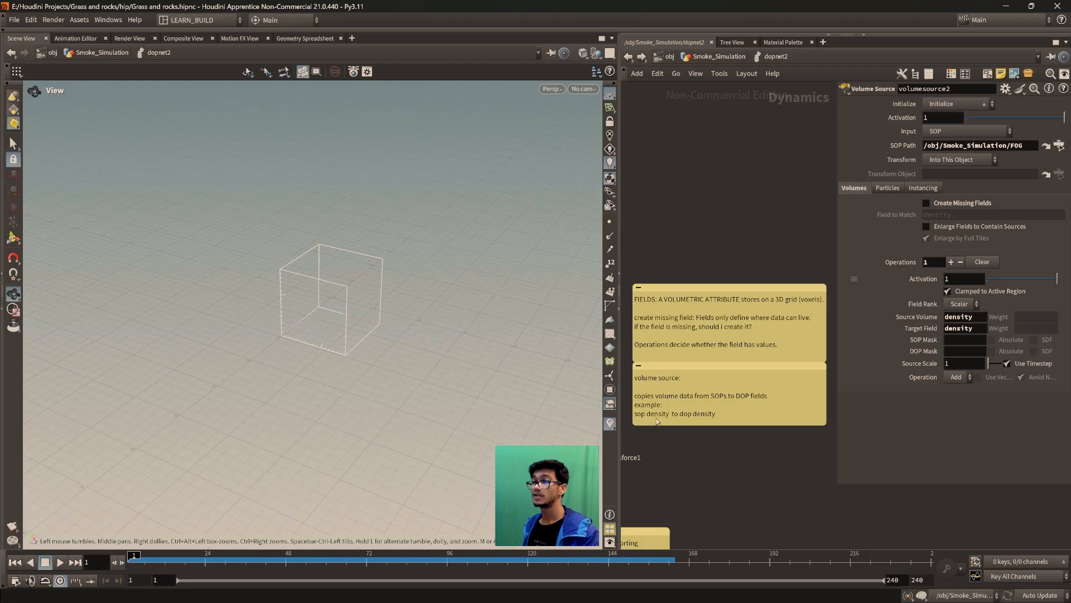
pyautogui.moveTo(679, 487); pyautogui.dragTo(695, 486, button='middle')
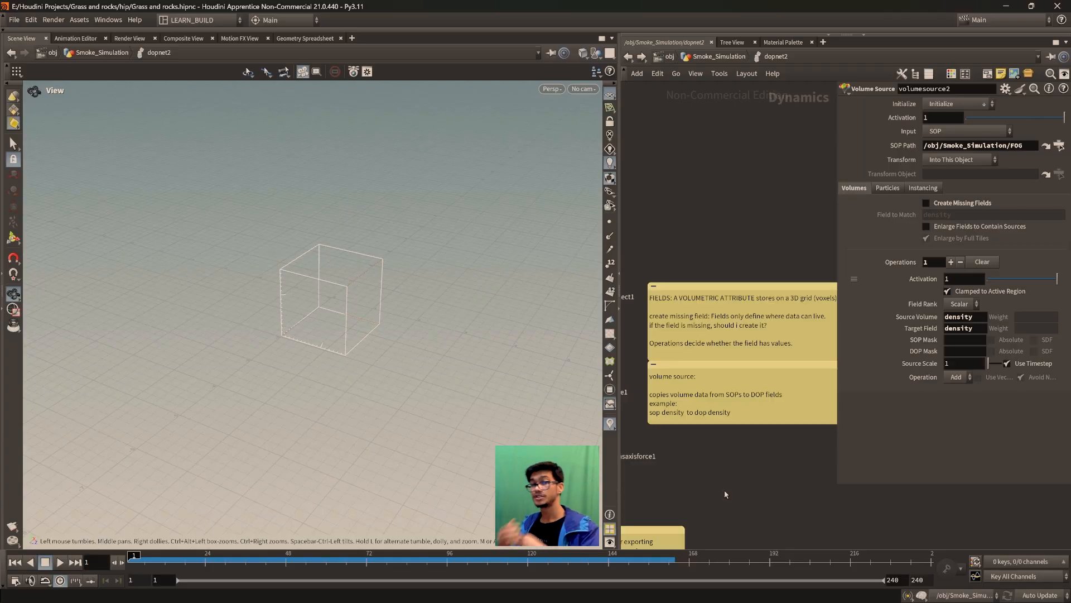
# - Go back to the smokesolver_sparse2 network, play the simulation briefly and return to frame 1
pyautogui.scroll(-3, 712, 482)
pyautogui.moveTo(692, 484); pyautogui.dragTo(779, 411, button='middle')
pyautogui.scroll(4, 747, 314)
pyautogui.moveTo(673, 217); pyautogui.dragTo(696, 473, button='middle')
pyautogui.moveTo(645, 402); pyautogui.dragTo(695, 382, button='middle')
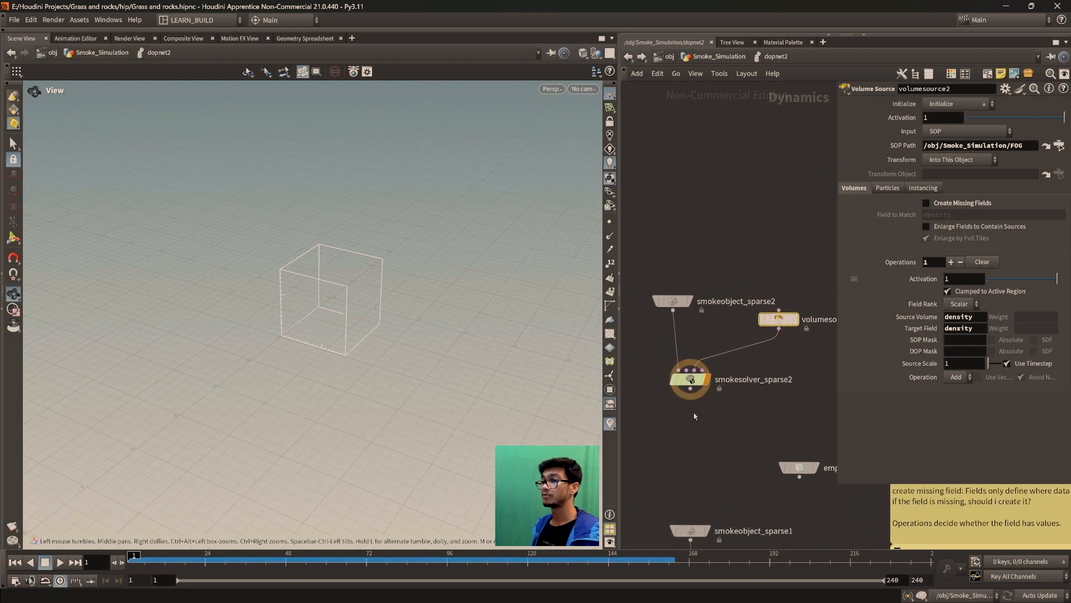
pyautogui.click(60, 562)
pyautogui.click(31, 562)
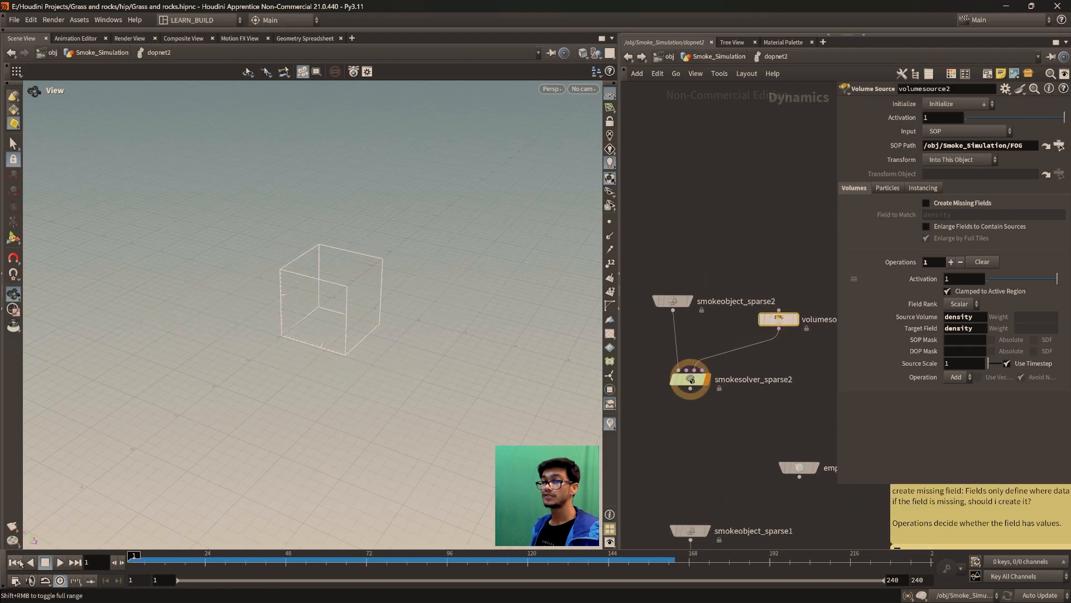
# - Move gasaxisforce1 next to volumesource2 and wire it into smokesolver_sparse2
pyautogui.moveTo(719, 438); pyautogui.dragTo(675, 346, button='middle')
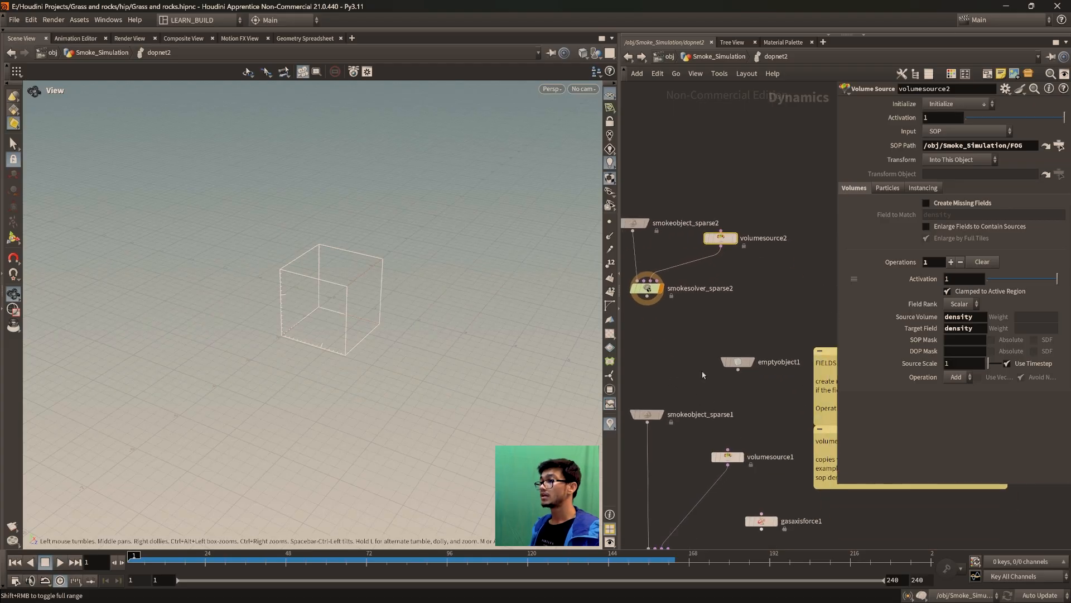
pyautogui.moveTo(754, 536); pyautogui.dragTo(753, 284)
pyautogui.moveTo(754, 283); pyautogui.dragTo(773, 386, button='middle')
pyautogui.moveTo(747, 341); pyautogui.dragTo(753, 316)
pyautogui.moveTo(780, 376); pyautogui.dragTo(682, 386)
pyautogui.moveTo(686, 391); pyautogui.dragTo(690, 405, button='middle')
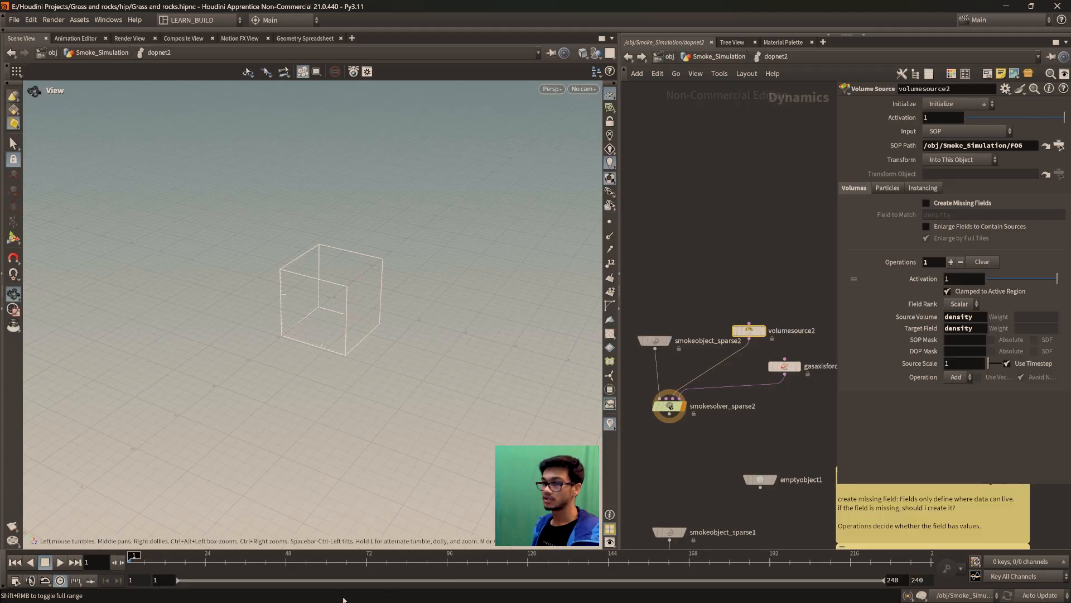
# - Play the simulation with gasaxisforce1 connected to check how the smoke deforms, and return to frame 1
pyautogui.click(58, 562)
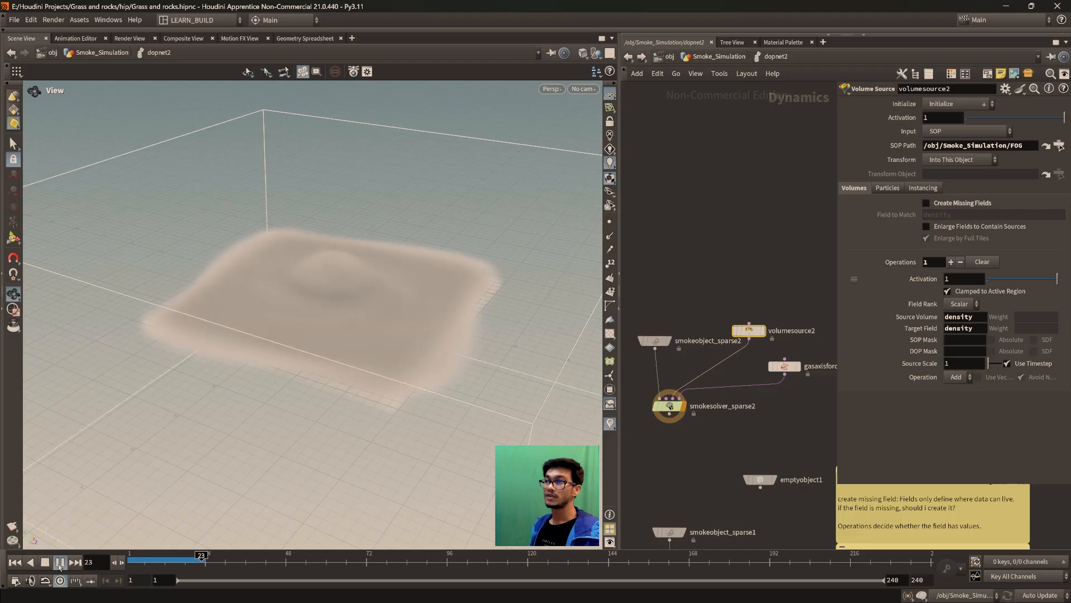
pyautogui.click(45, 562)
pyautogui.click(15, 562)
pyautogui.scroll(3, 751, 386)
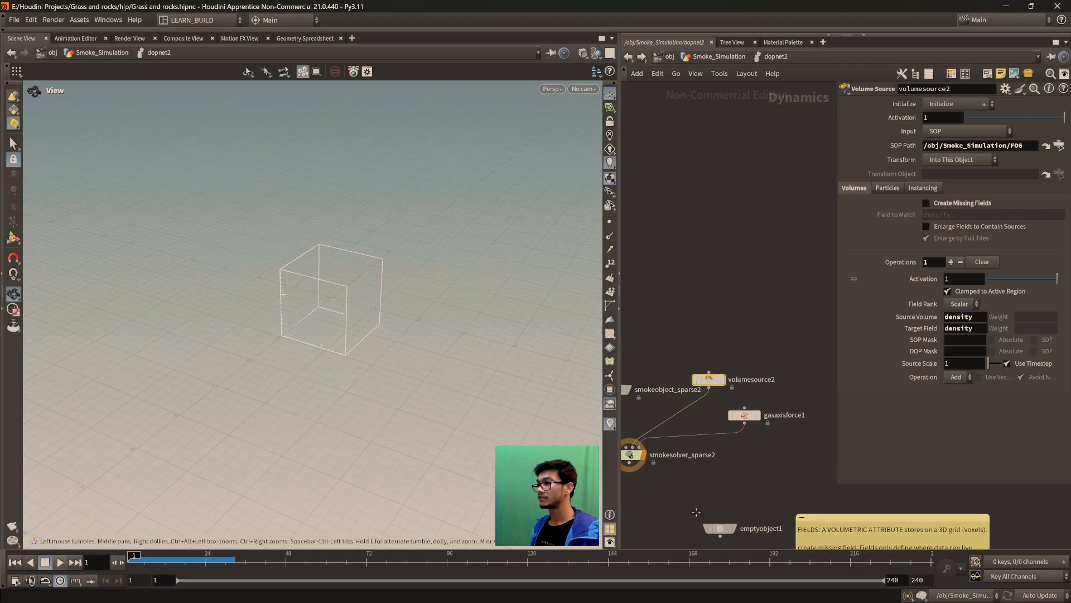
# - Replace gasaxisforce1 with a newly added Gas Axis Force node wired into smokesolver_sparse2
pyautogui.moveTo(751, 381)
pyautogui.scroll(-3, 750, 385)
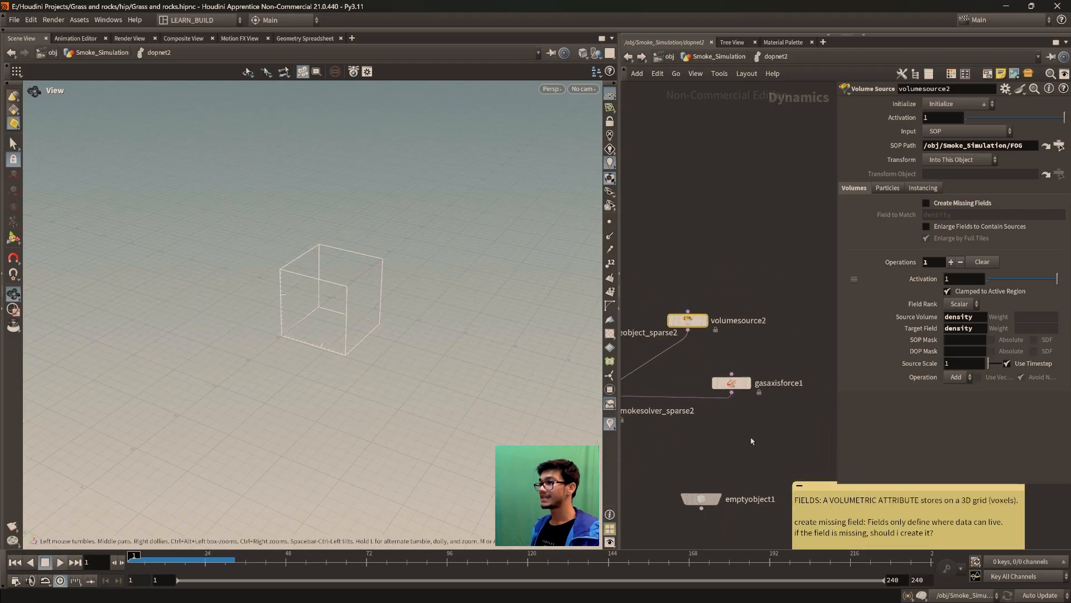
pyautogui.click(724, 381)
pyautogui.press('Delete')
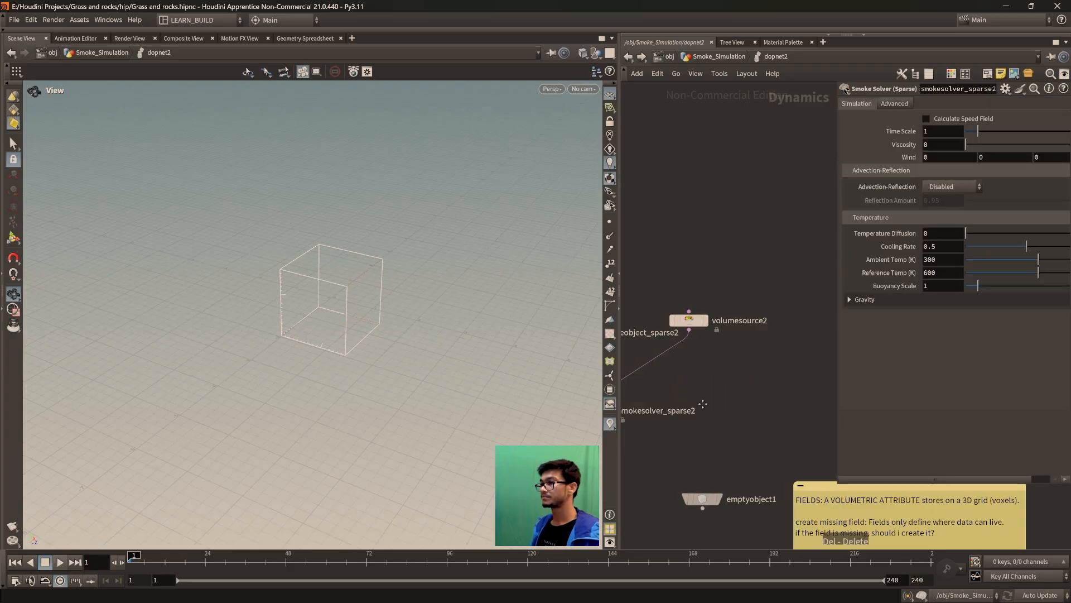
pyautogui.moveTo(701, 407); pyautogui.dragTo(745, 407, button='middle')
pyautogui.press('Tab')
pyautogui.write('gas')
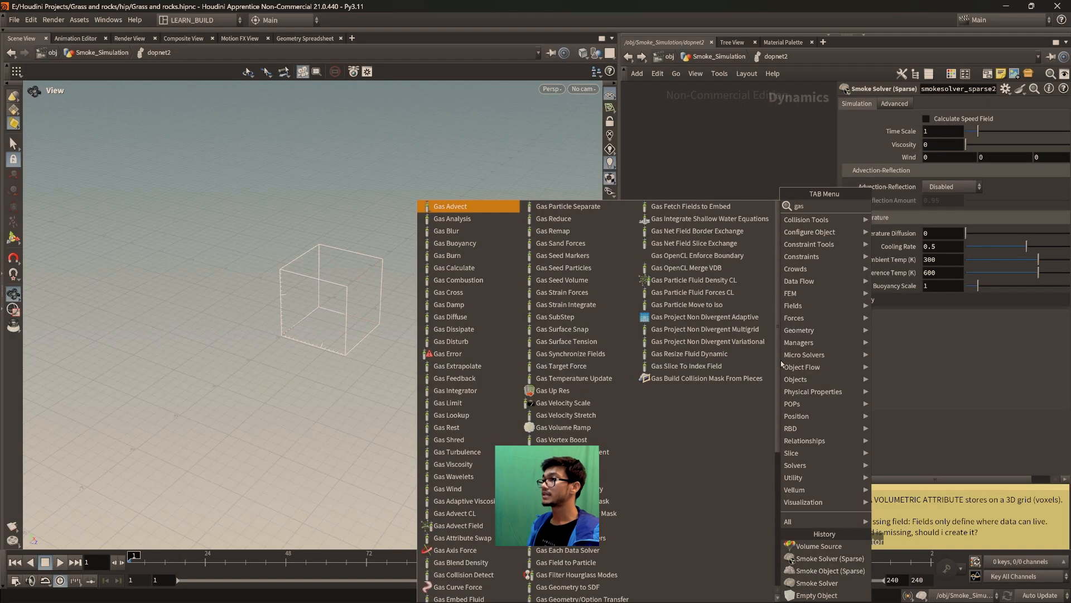
pyautogui.write('ax')
pyautogui.press('Return')
pyautogui.click(779, 367)
pyautogui.moveTo(779, 369); pyautogui.dragTo(648, 400)
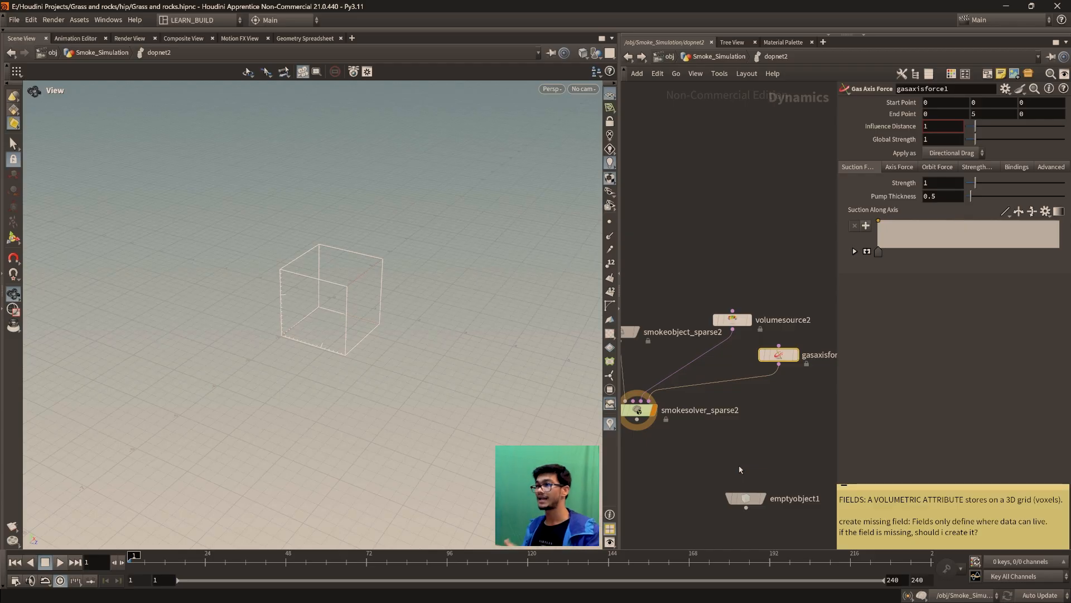
# - Hide the node parameters and reposition gasaxisforce1 below and beside volumesource2
pyautogui.moveTo(765, 418); pyautogui.dragTo(890, 458, button='middle')
pyautogui.click(767, 423)
pyautogui.press('p')
pyautogui.scroll(-1, 768, 421)
pyautogui.scroll(3, 812, 434)
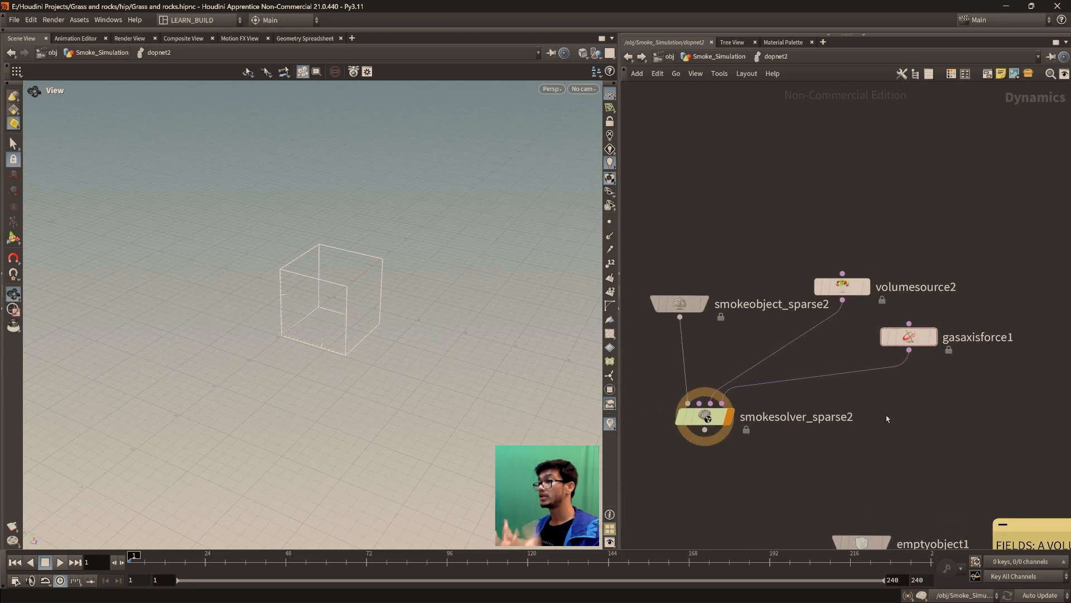
pyautogui.moveTo(912, 342); pyautogui.dragTo(908, 354)
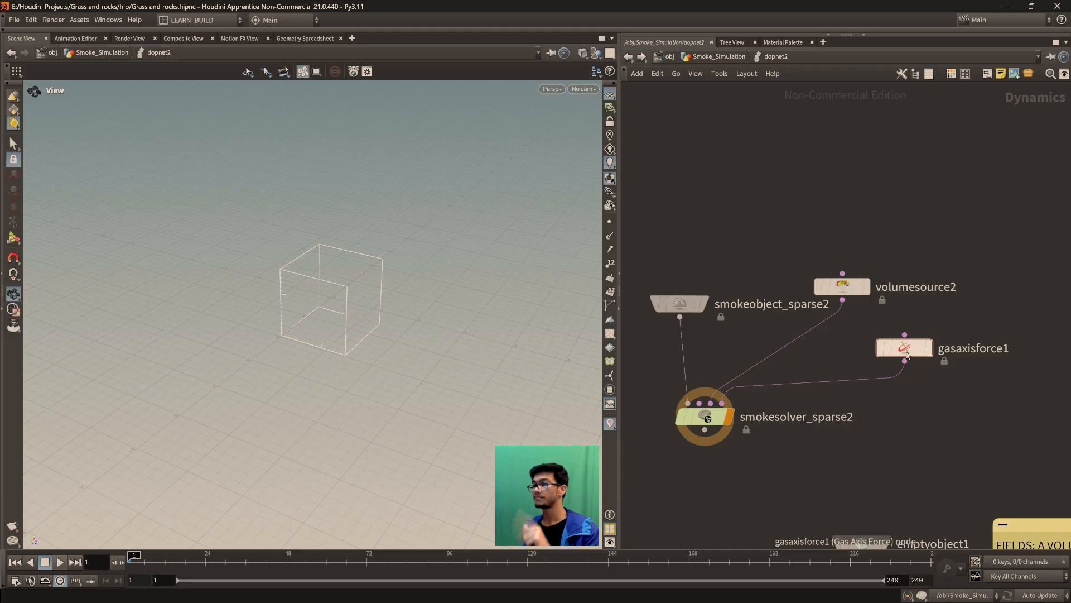
pyautogui.moveTo(908, 353); pyautogui.dragTo(927, 353)
pyautogui.moveTo(1044, 382); pyautogui.dragTo(880, 338)
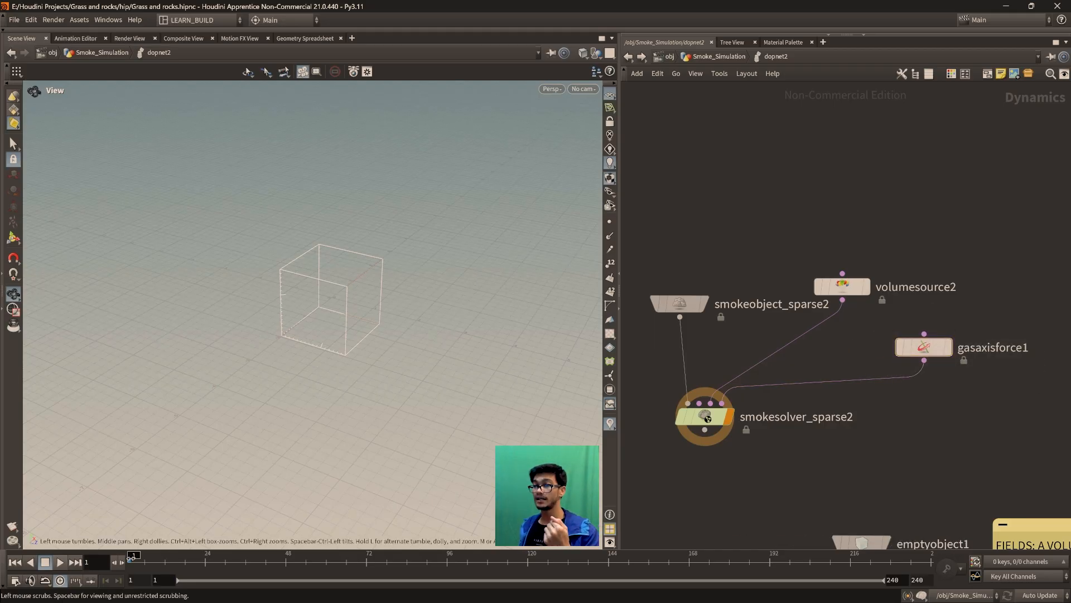
# - Scrub the simulation to frame 13 and examine the smoke density inside its bounds
pyautogui.moveTo(131, 559); pyautogui.dragTo(168, 559)
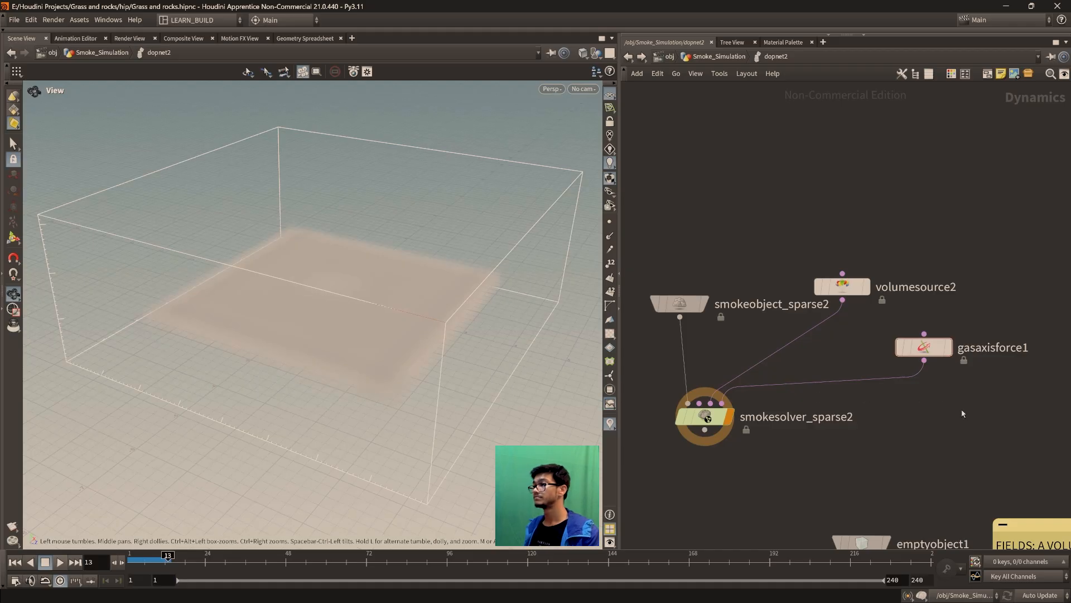
pyautogui.scroll(-3, 937, 419)
pyautogui.scroll(2, 920, 421)
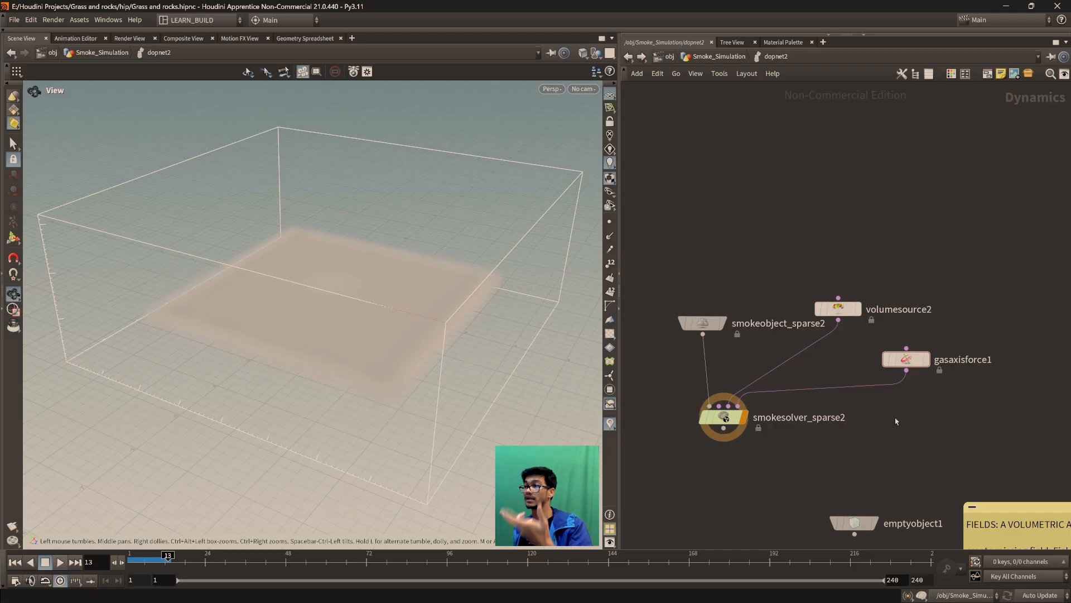
pyautogui.moveTo(899, 428); pyautogui.dragTo(874, 444, button='middle')
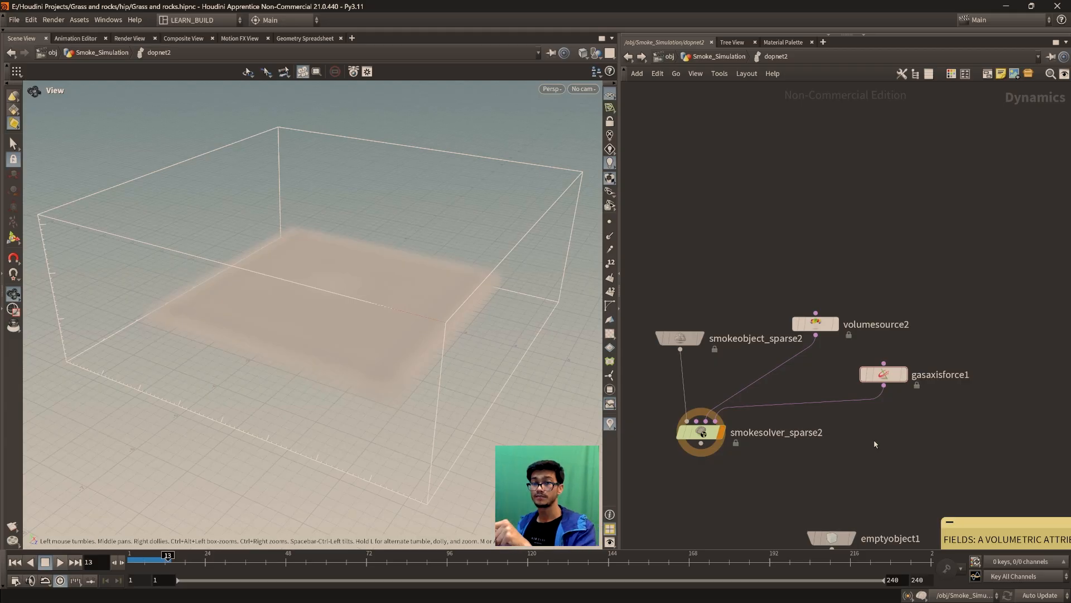
pyautogui.moveTo(334, 323); pyautogui.dragTo(333, 332)
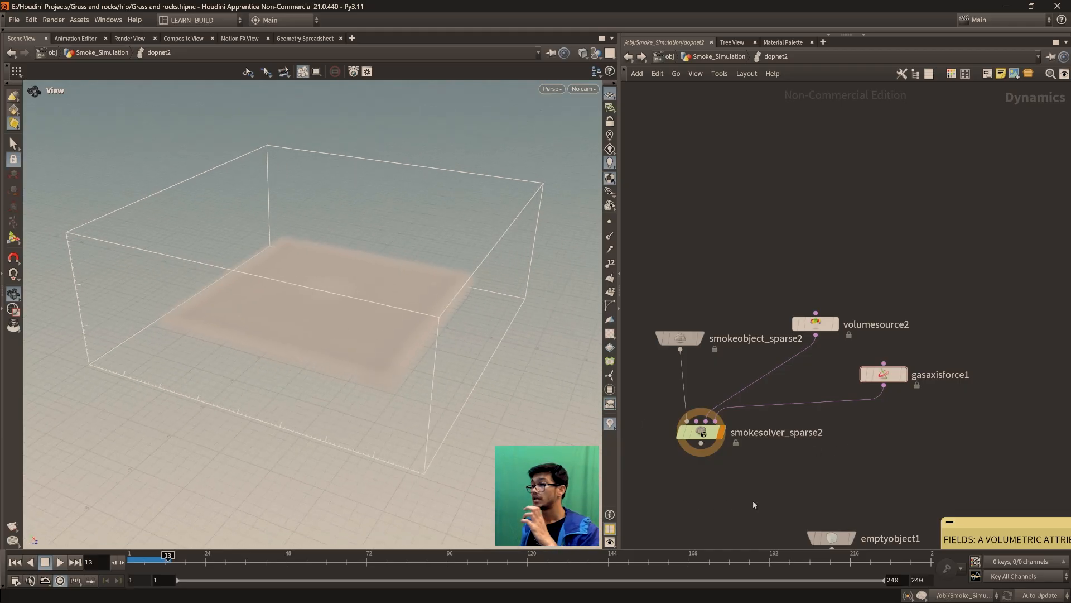
# - Look over the lower part of the network and check volumesource2's density operation settings
pyautogui.moveTo(833, 475); pyautogui.dragTo(840, 311, button='middle')
pyautogui.moveTo(789, 408); pyautogui.dragTo(776, 261, button='middle')
pyautogui.click(810, 354)
pyautogui.click(809, 316)
pyautogui.moveTo(844, 302); pyautogui.dragTo(855, 526, button='middle')
pyautogui.scroll(2, 856, 385)
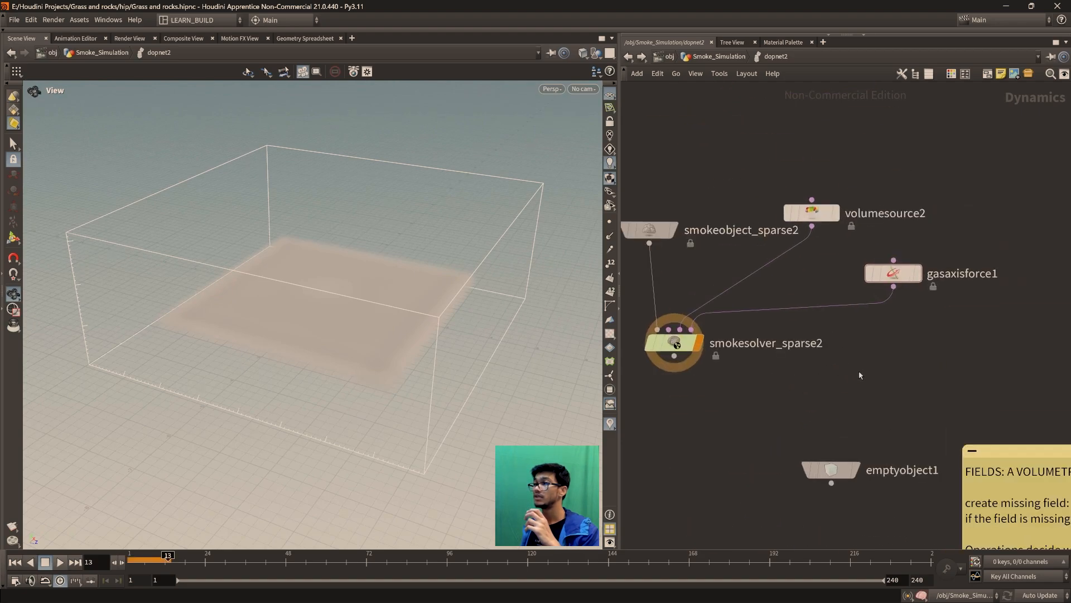
pyautogui.moveTo(859, 385); pyautogui.dragTo(858, 471, button='middle')
pyautogui.click(813, 296)
pyautogui.press('p')
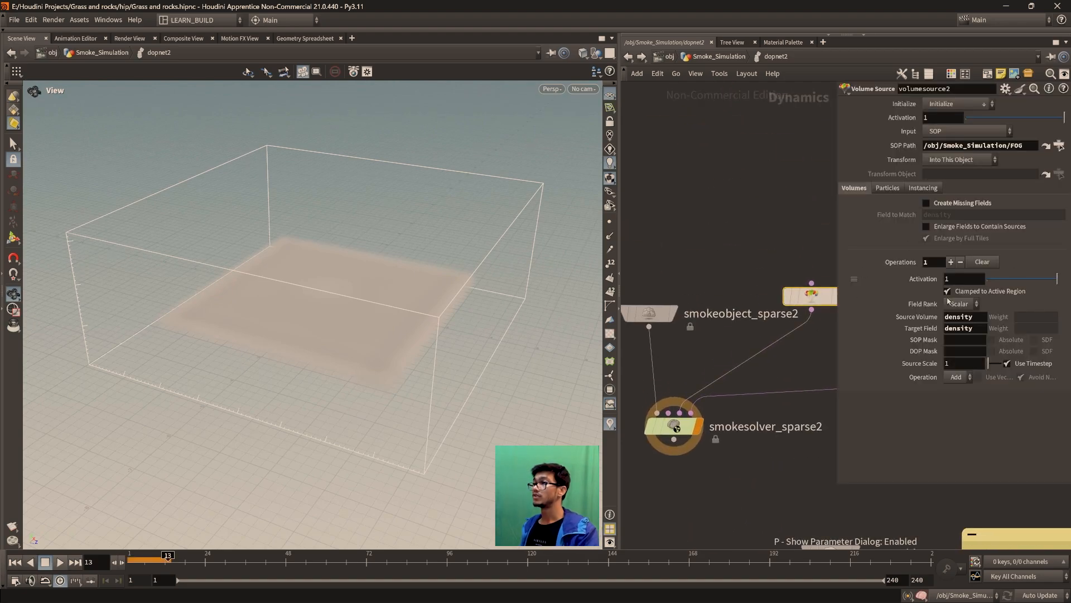
pyautogui.press('p')
# - Spread smokeobject_sparse2, volumesource2 and gasaxisforce1 apart around smokesolver_sparse2, leaving gasaxisforce1 selected
pyautogui.moveTo(650, 314)
pyautogui.mouseDown()
pyautogui.moveTo(683, 304)
pyautogui.moveTo(661, 296)
pyautogui.mouseUp()
pyautogui.moveTo(660, 234); pyautogui.dragTo(711, 249, button='middle')
pyautogui.moveTo(643, 242); pyautogui.dragTo(753, 358)
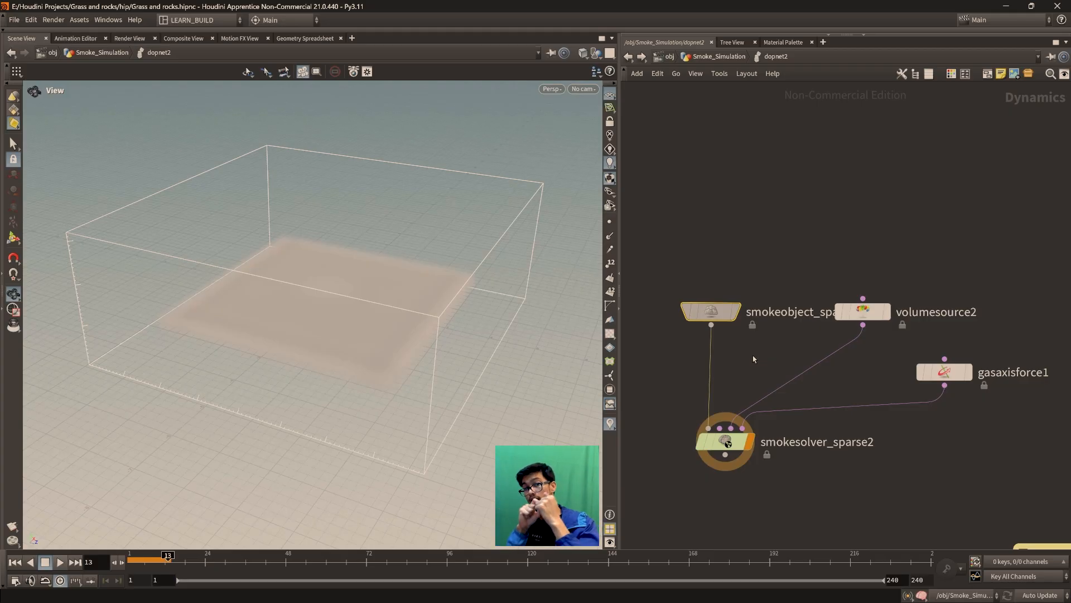
pyautogui.moveTo(327, 314); pyautogui.dragTo(335, 310)
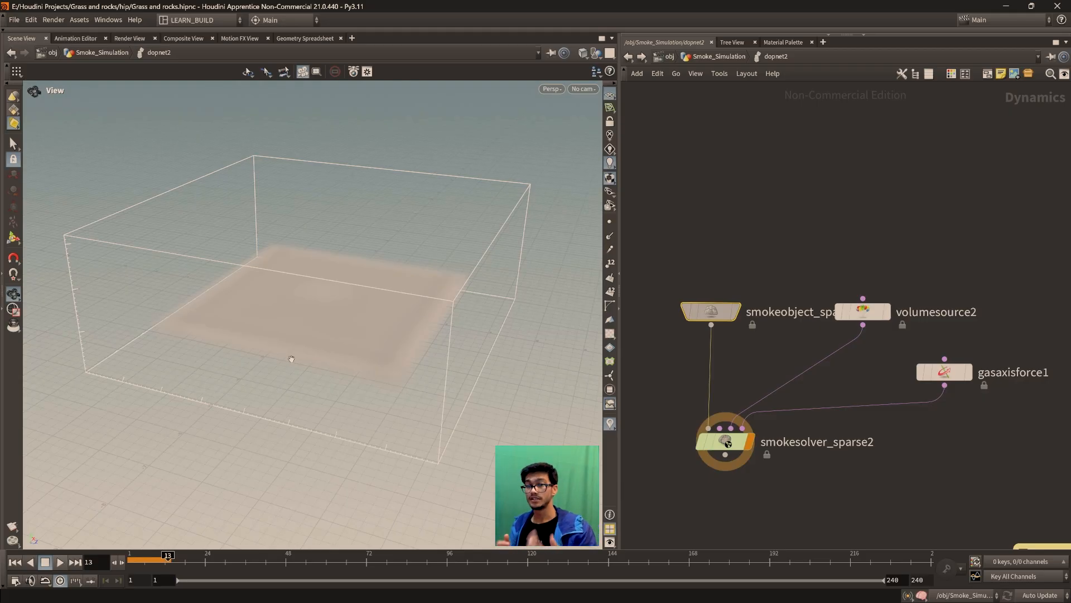
pyautogui.moveTo(943, 372); pyautogui.dragTo(924, 393)
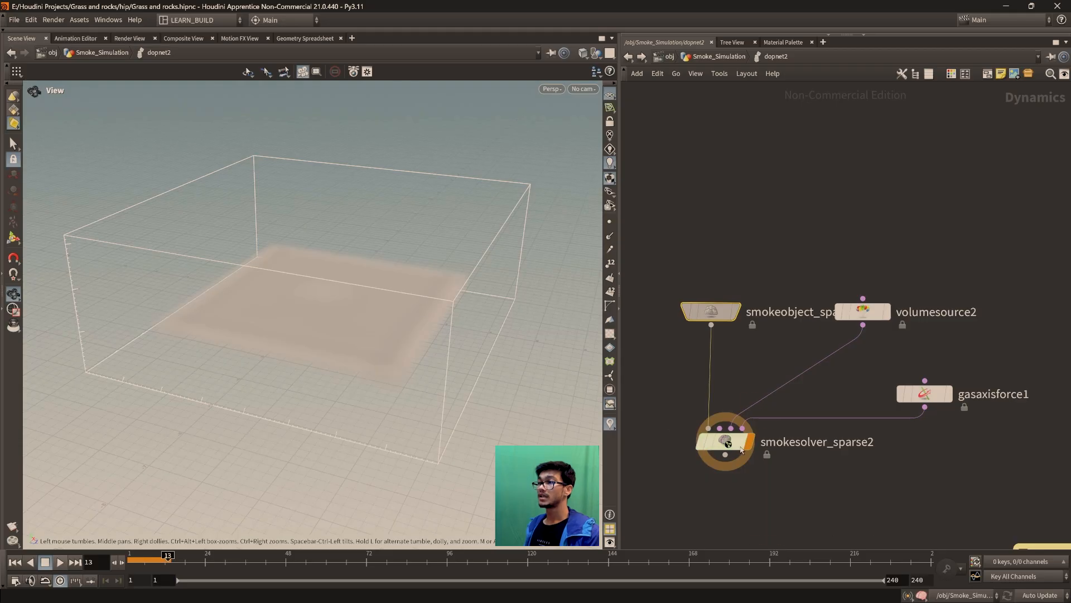
pyautogui.moveTo(855, 310); pyautogui.dragTo(889, 318)
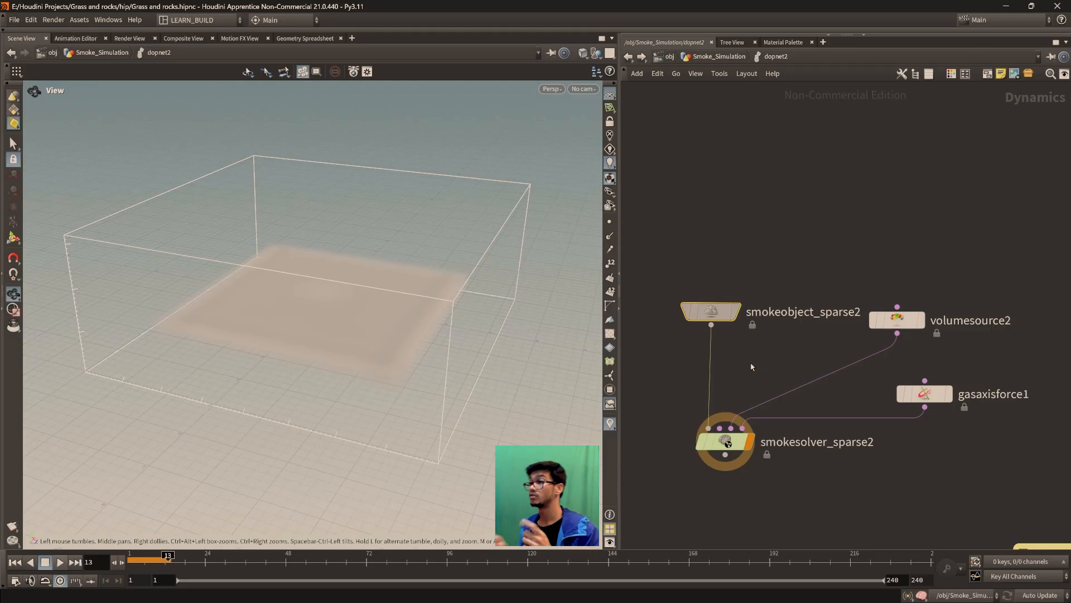
pyautogui.moveTo(918, 393); pyautogui.dragTo(923, 390)
pyautogui.moveTo(975, 450); pyautogui.dragTo(894, 366)
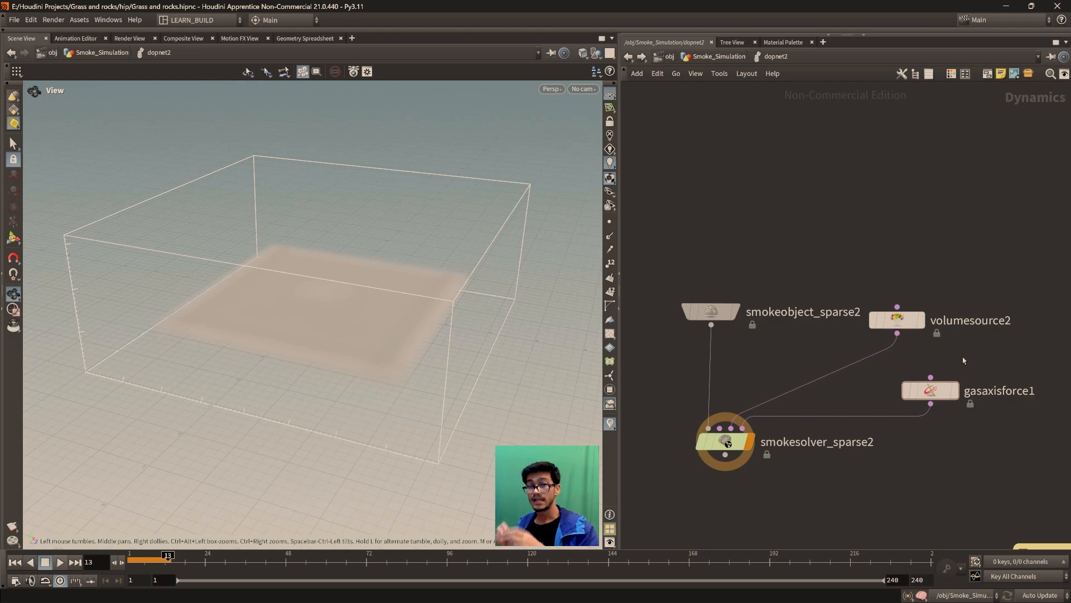
pyautogui.moveTo(1055, 437); pyautogui.dragTo(901, 373)
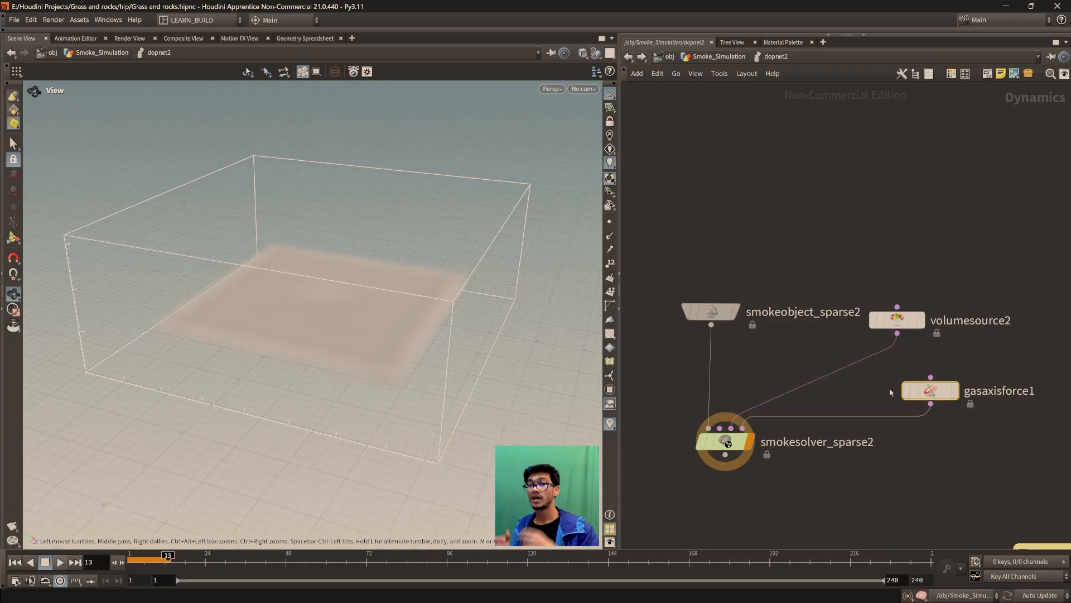
# - Play the simulation to frame 133, return to the start and scrub to frame 50 to examine the rising smoke column
pyautogui.click(60, 562)
pyautogui.moveTo(290, 223); pyautogui.dragTo(366, 423)
pyautogui.click(60, 562)
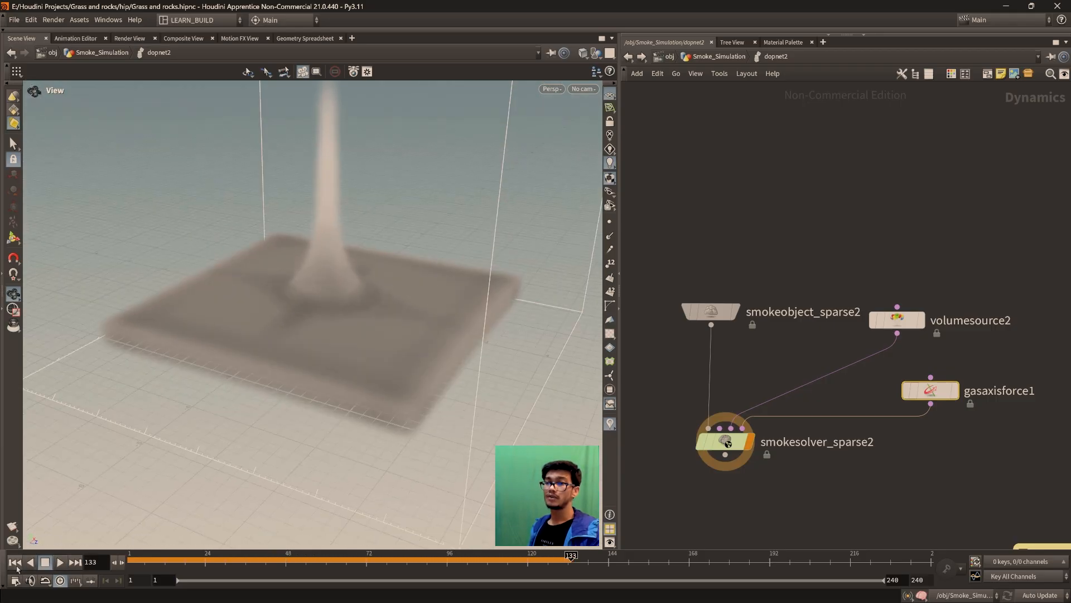
pyautogui.click(15, 562)
pyautogui.moveTo(159, 557); pyautogui.dragTo(291, 557)
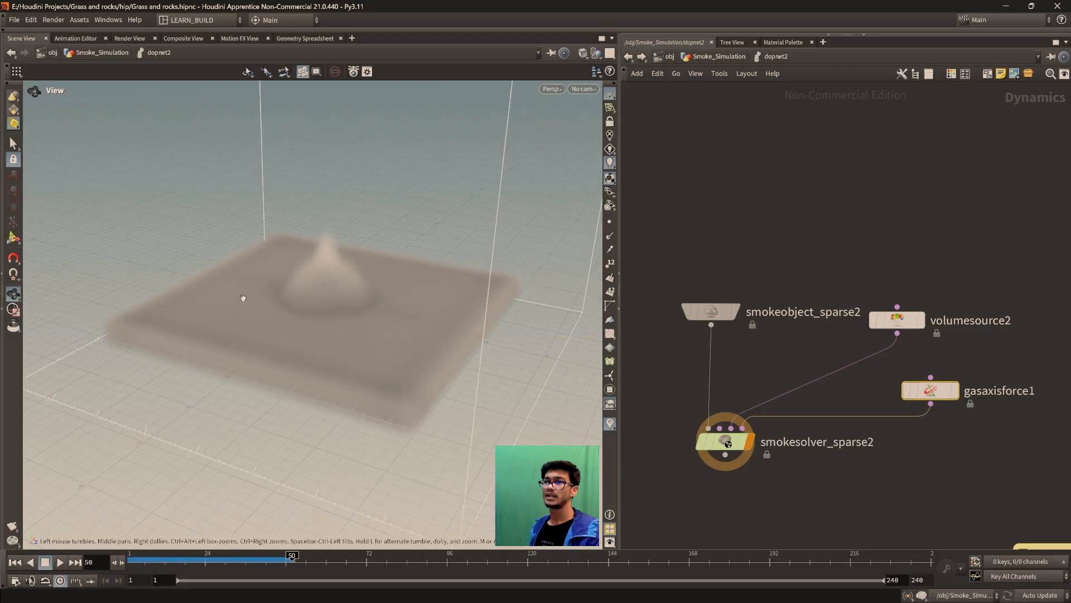
# - Keyframe volumesource2's Activation at 1 on frame 1 and at 0 on frame 5
pyautogui.moveTo(794, 408); pyautogui.dragTo(751, 438, button='middle')
pyautogui.click(854, 350)
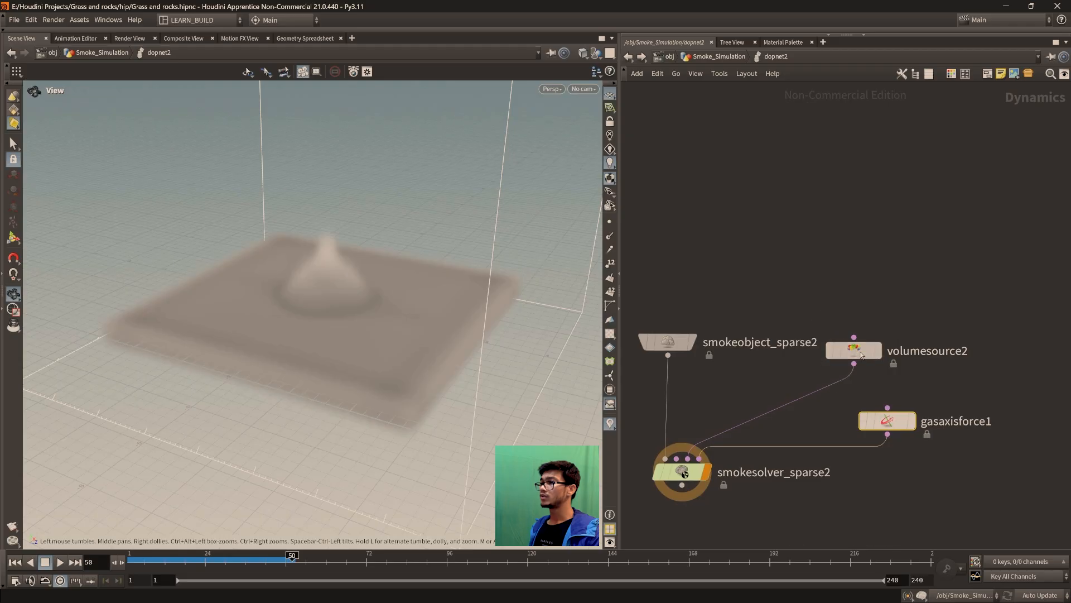
pyautogui.press('p')
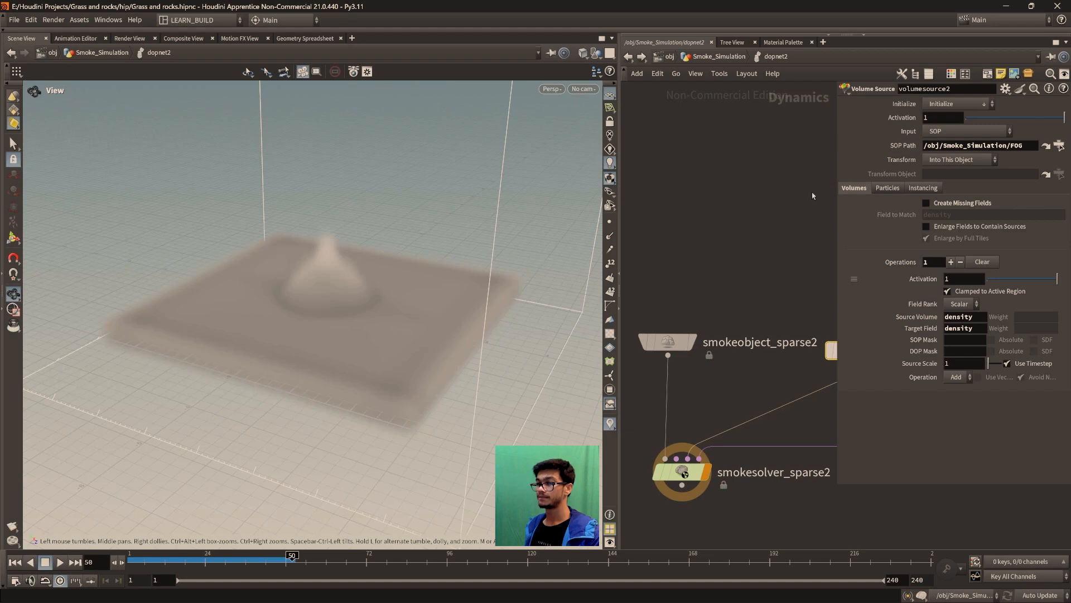
pyautogui.hotkey('ctrl', 'Left')
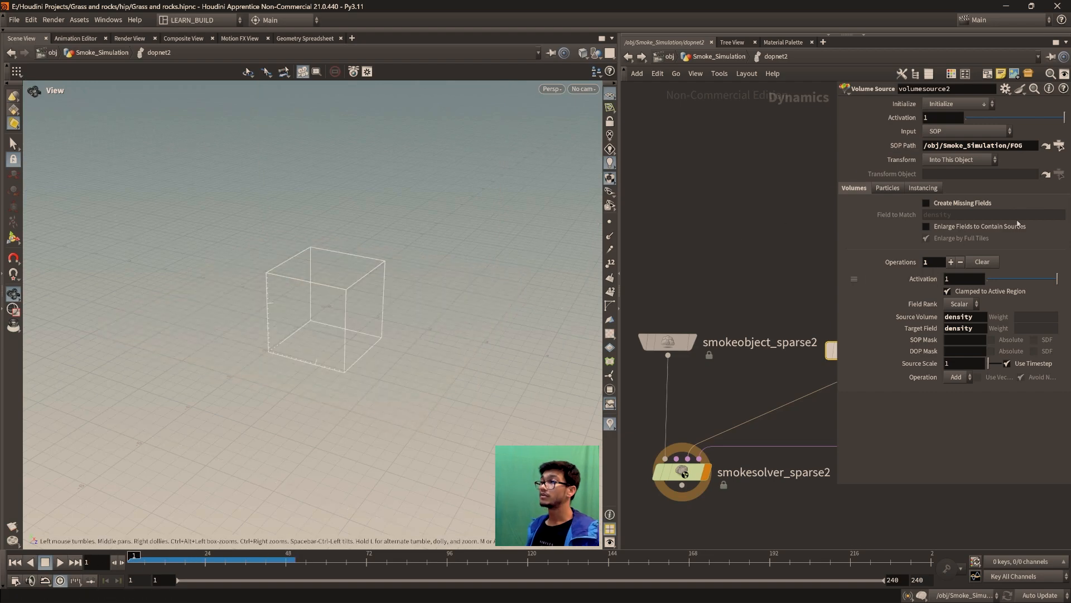
pyautogui.keyDown('alt'); pyautogui.click(940, 118); pyautogui.keyUp('alt')
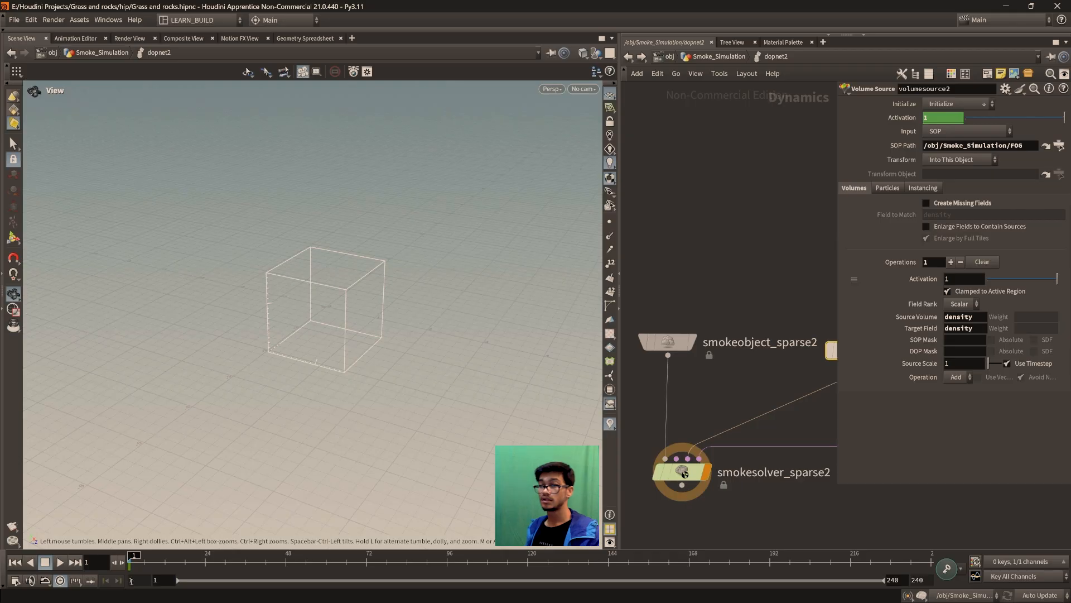
pyautogui.click(144, 559)
pyautogui.moveTo(152, 559); pyautogui.dragTo(142, 559)
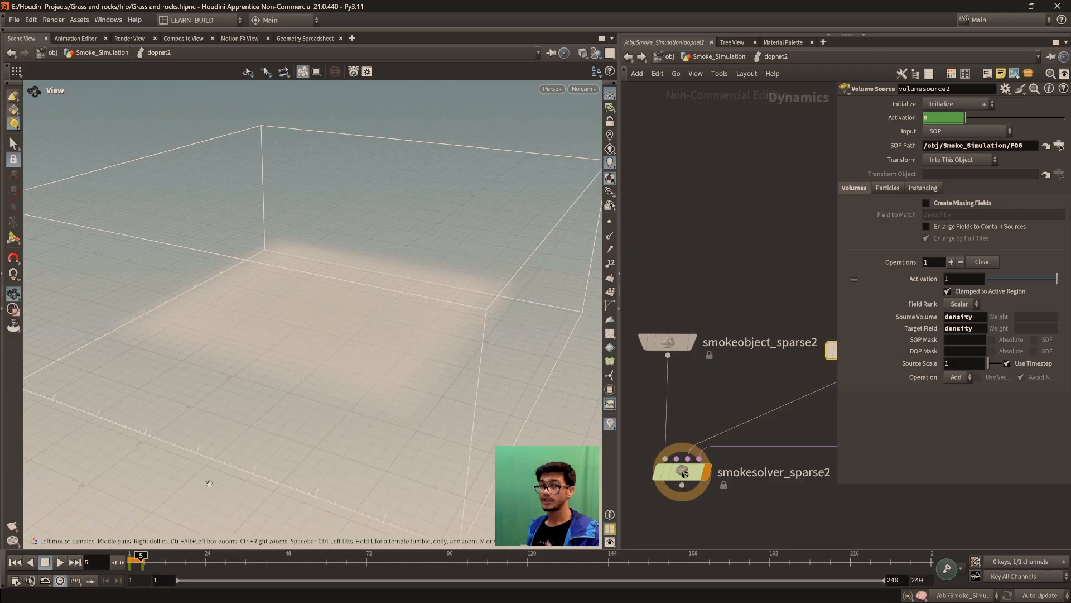
# - Scrub and play the simulation from frame 1 to examine the short smoke burst, and return to the start
pyautogui.moveTo(147, 561); pyautogui.dragTo(317, 565)
pyautogui.hotkey('ctrl', 'Up')
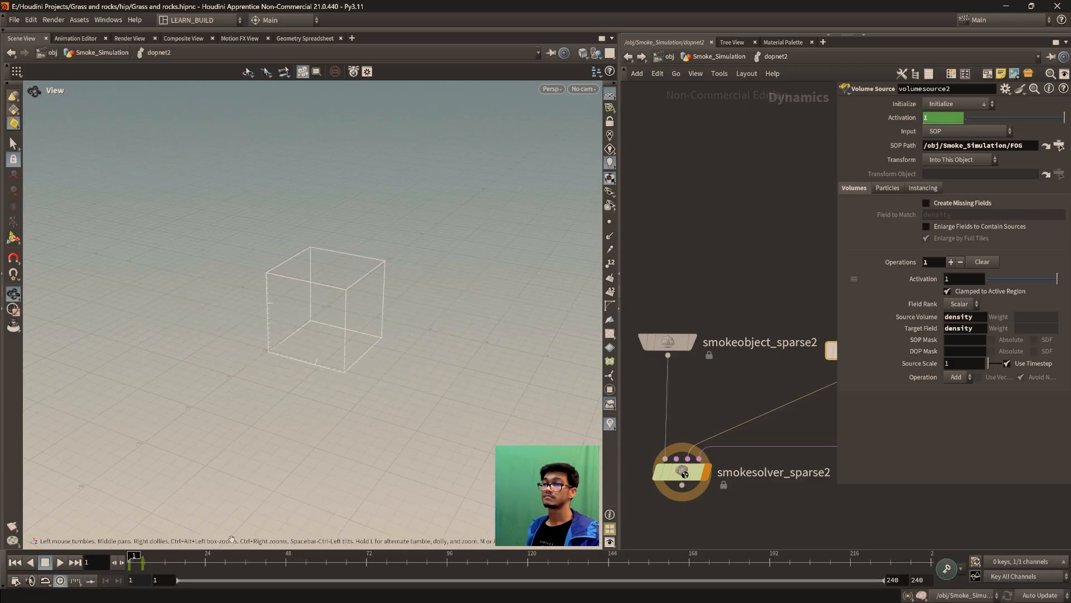
pyautogui.click(60, 563)
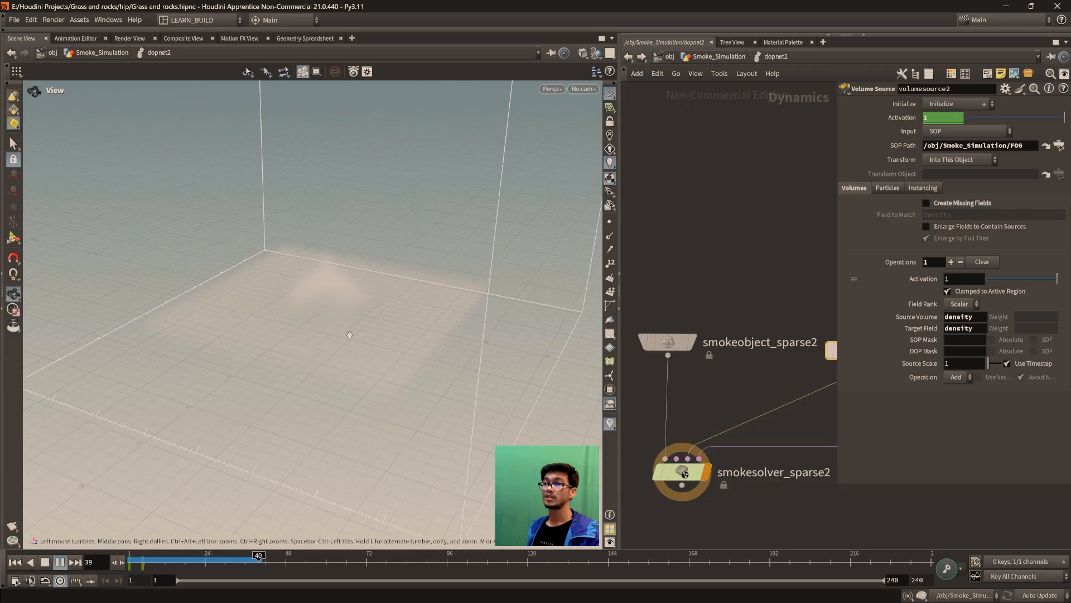
pyautogui.click(45, 562)
pyautogui.click(15, 562)
pyautogui.scroll(-5, 335, 335)
pyautogui.scroll(2, 369, 367)
pyautogui.moveTo(369, 368); pyautogui.dragTo(373, 391)
# - Set gasaxisforce1's suction force Strength to 10, play the simulation to check it, and return to frame 1
pyautogui.moveTo(720, 444)
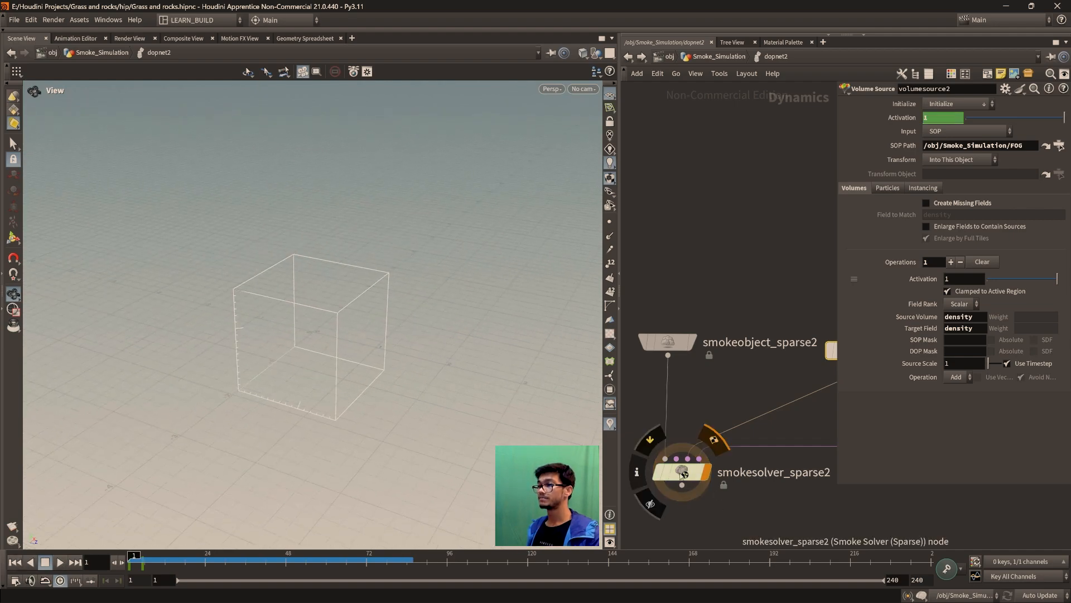
pyautogui.scroll(-3, 720, 446)
pyautogui.scroll(3, 725, 427)
pyautogui.click(725, 428)
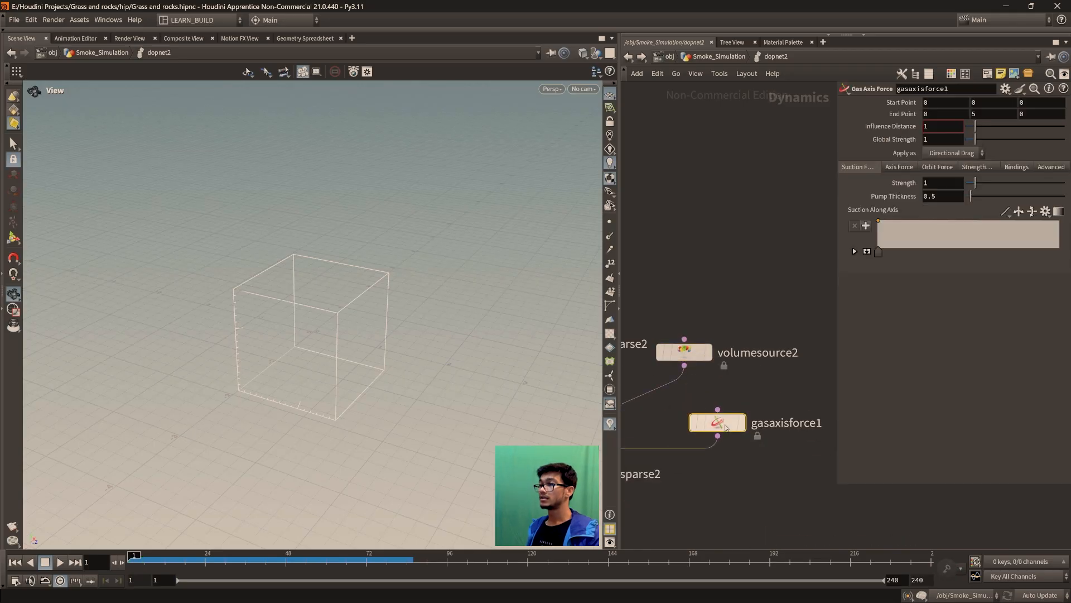
pyautogui.moveTo(188, 555); pyautogui.dragTo(194, 555)
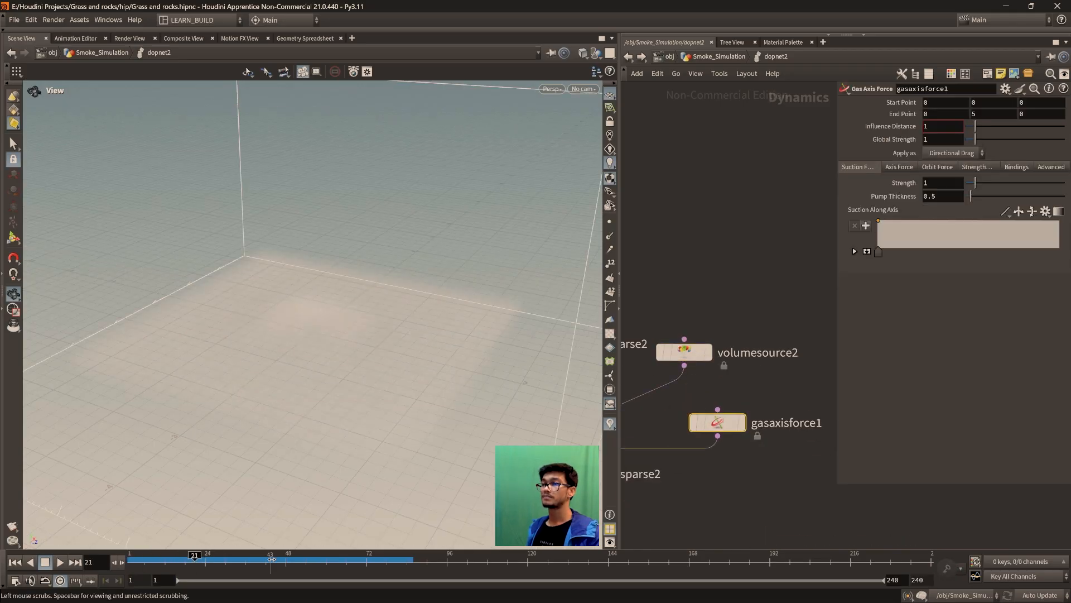
pyautogui.moveTo(976, 183); pyautogui.dragTo(1065, 184)
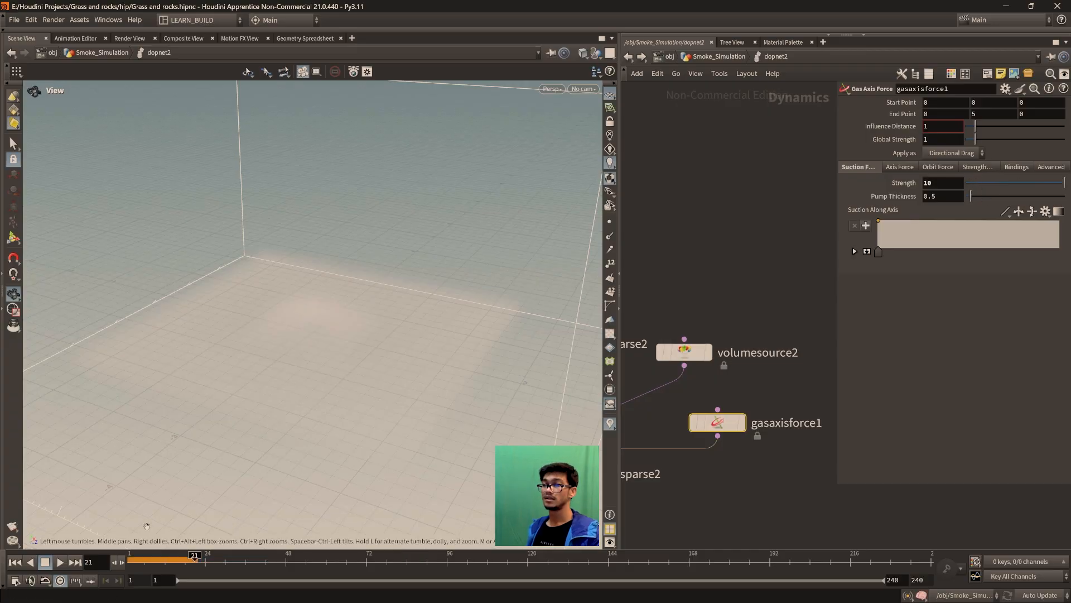
pyautogui.click(58, 565)
pyautogui.scroll(-2, 330, 369)
pyautogui.moveTo(329, 368); pyautogui.dragTo(260, 404)
pyautogui.moveTo(230, 560); pyautogui.dragTo(37, 566)
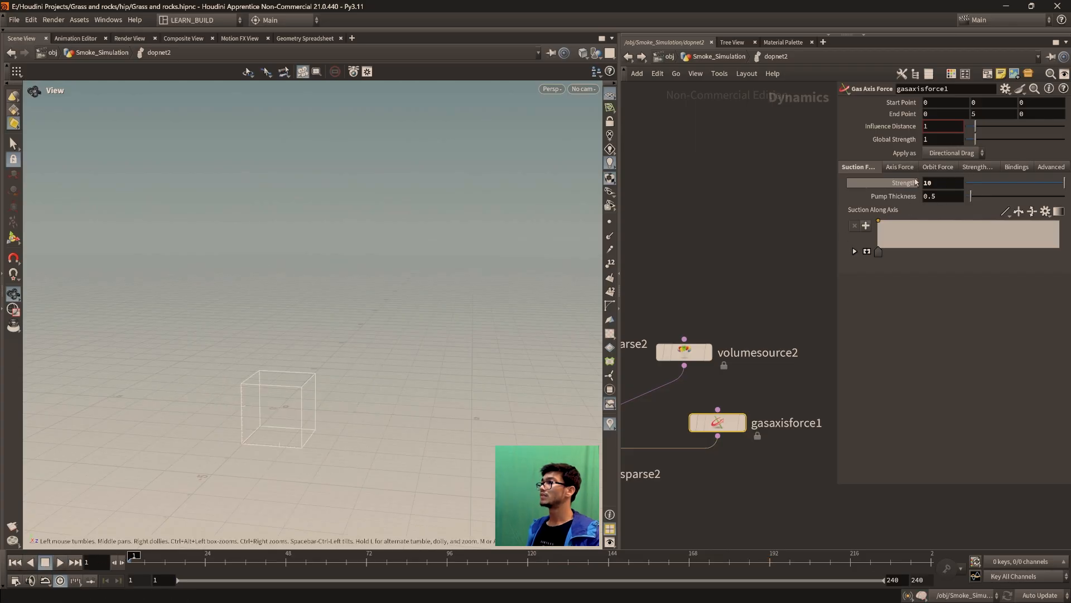
# - Check gasaxisforce1's axis force speed settings and set its Global Strength to 10
pyautogui.click(899, 167)
pyautogui.click(848, 184)
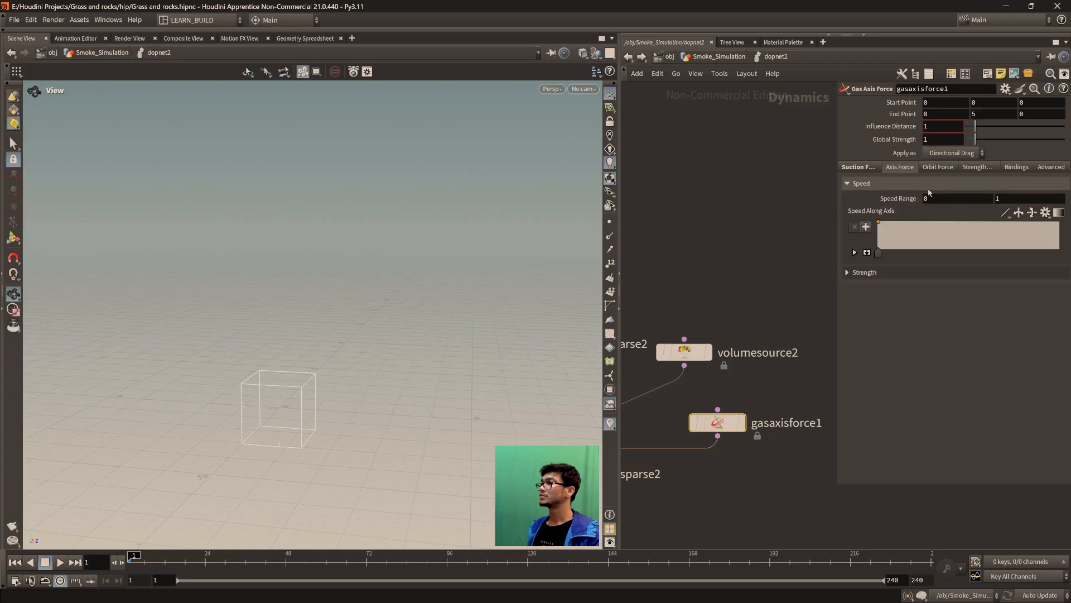
pyautogui.click(864, 168)
pyautogui.click(899, 168)
pyautogui.click(864, 168)
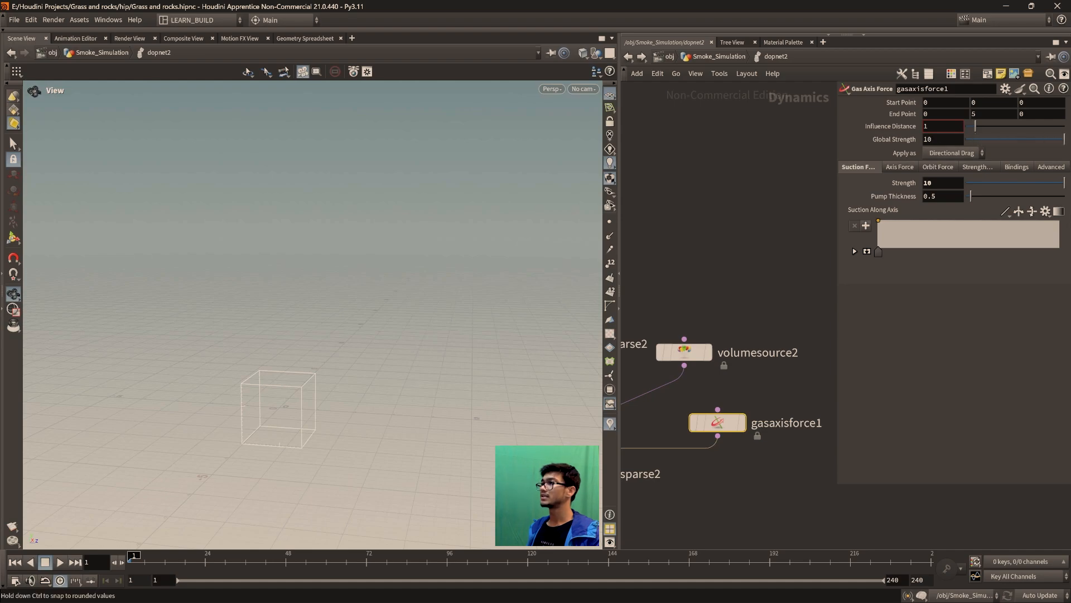
# - Play the simulation to frame 75 and examine how the smoke behaves inside its bounds
pyautogui.moveTo(400, 282); pyautogui.dragTo(364, 337)
pyautogui.moveTo(363, 337); pyautogui.dragTo(383, 318, button='middle')
pyautogui.moveTo(382, 318); pyautogui.dragTo(316, 353, button='right')
pyautogui.click(61, 562)
pyautogui.moveTo(279, 427); pyautogui.dragTo(297, 394)
pyautogui.moveTo(296, 395); pyautogui.dragTo(290, 404, button='right')
pyautogui.moveTo(289, 404); pyautogui.dragTo(217, 524)
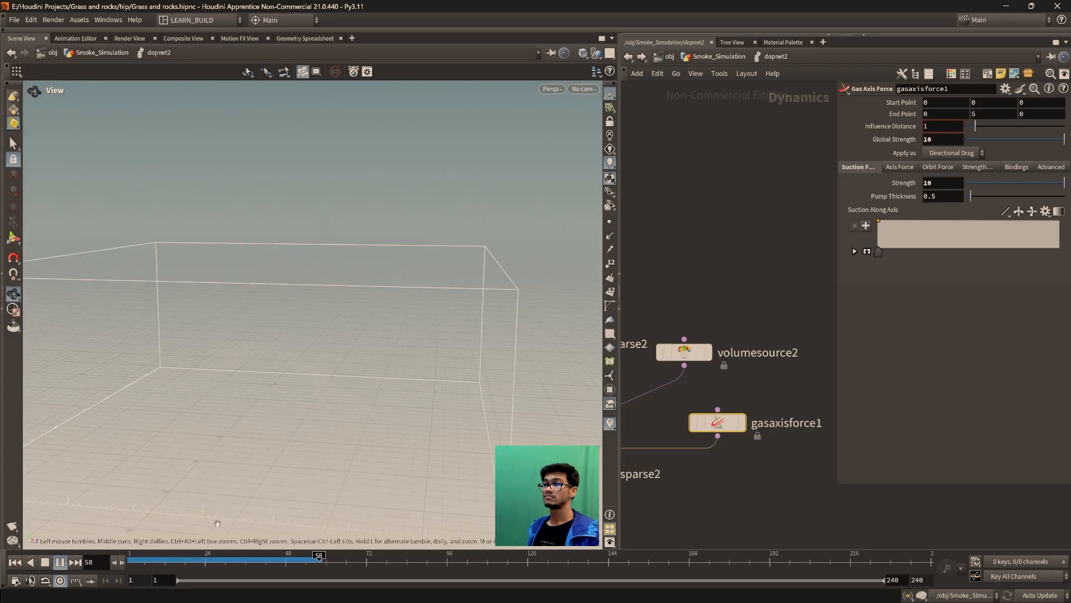
pyautogui.click(60, 562)
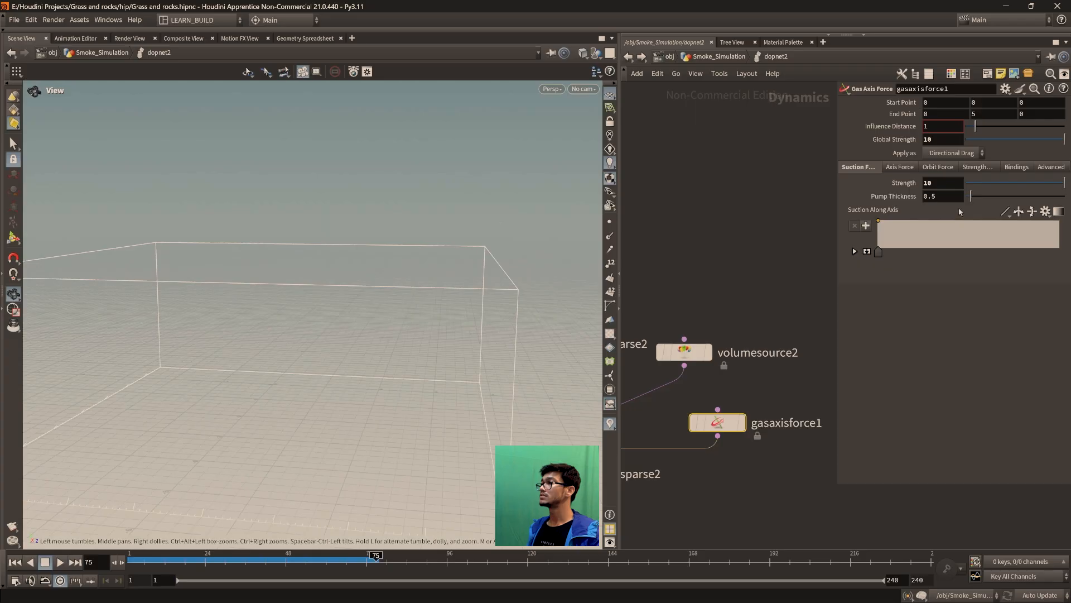
# - Reset gasaxisforce1's suction force Strength to 1 and replay the simulation from frame 1
pyautogui.moveTo(968, 184); pyautogui.dragTo(952, 191)
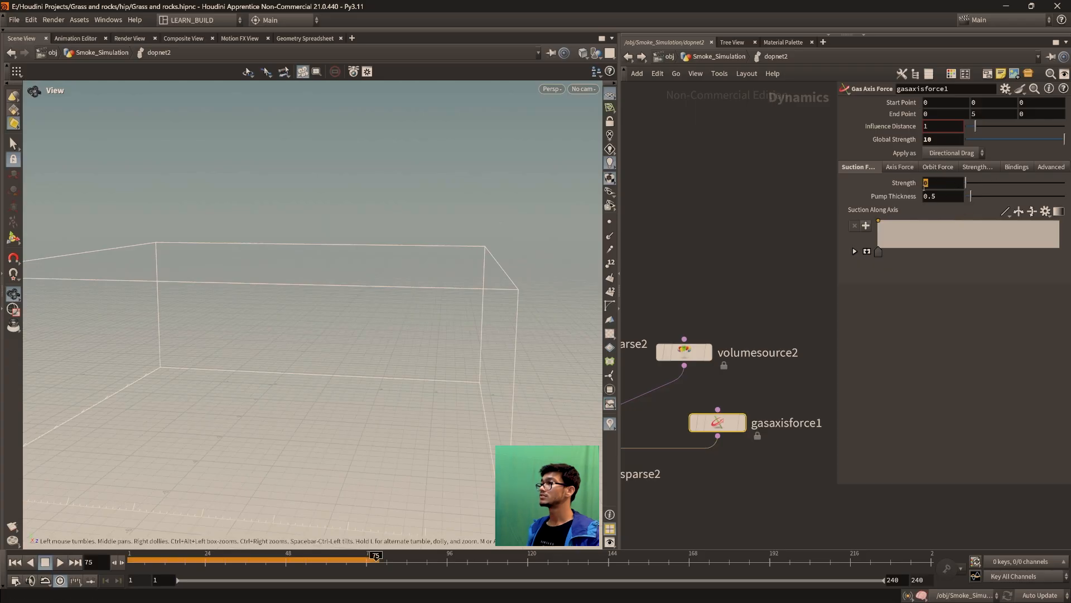
pyautogui.press('Return')
pyautogui.click(60, 562)
pyautogui.moveTo(139, 557); pyautogui.dragTo(122, 559)
pyautogui.click(61, 562)
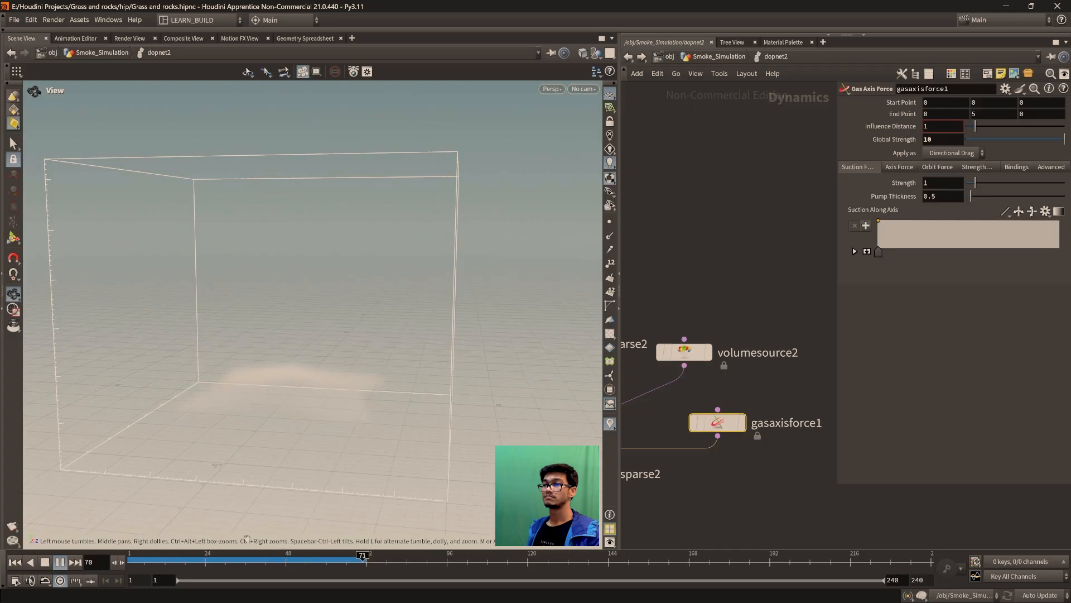
pyautogui.click(44, 562)
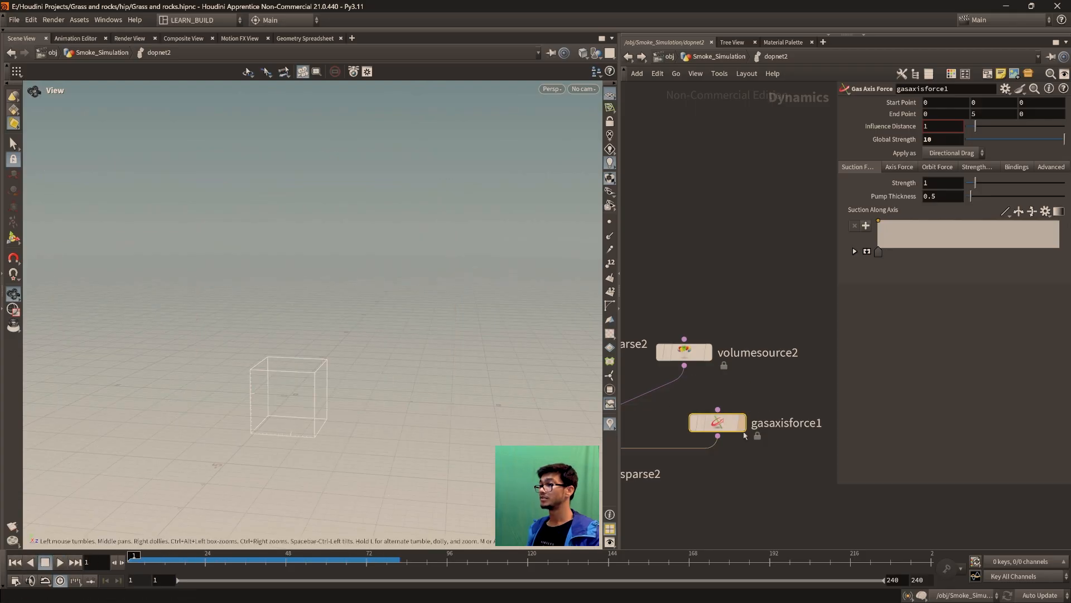
# - Move volumesource2's ending Activation keyframe from frame 5 to about frame 48 so that it emits longer
pyautogui.click(684, 352)
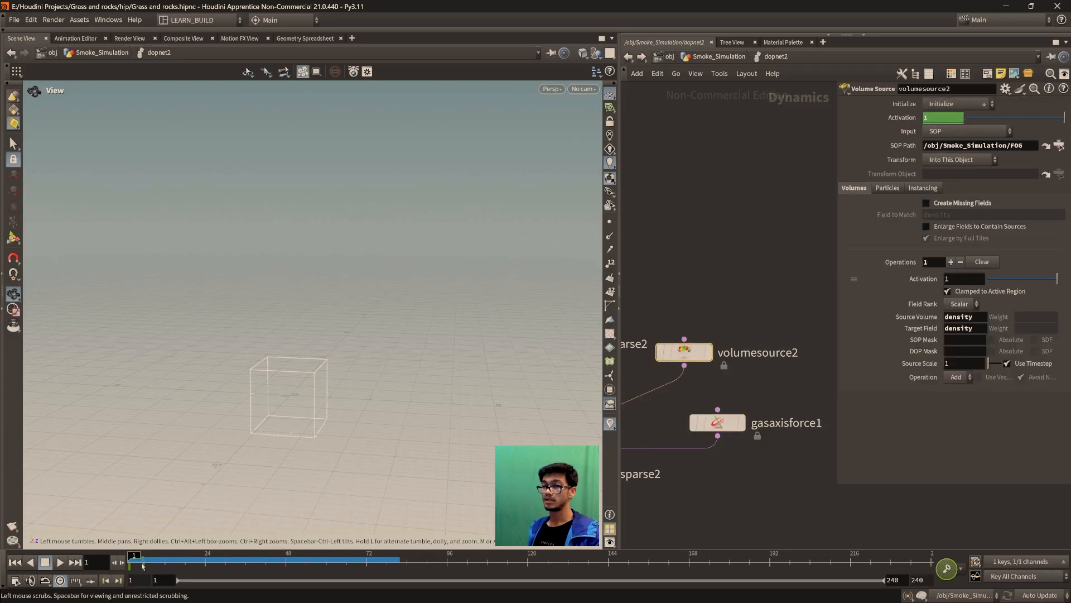
pyautogui.moveTo(142, 562)
pyautogui.mouseDown(button='middle')
pyautogui.moveTo(156, 562)
pyautogui.moveTo(133, 562)
pyautogui.mouseUp(button='middle')
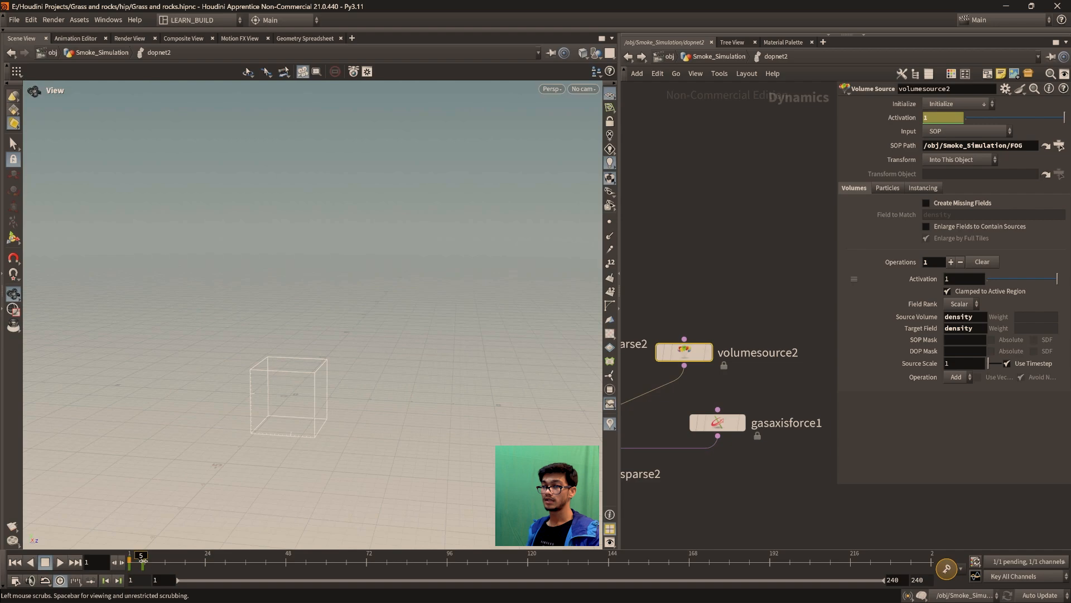
pyautogui.click(142, 561)
pyautogui.moveTo(143, 564); pyautogui.dragTo(212, 567)
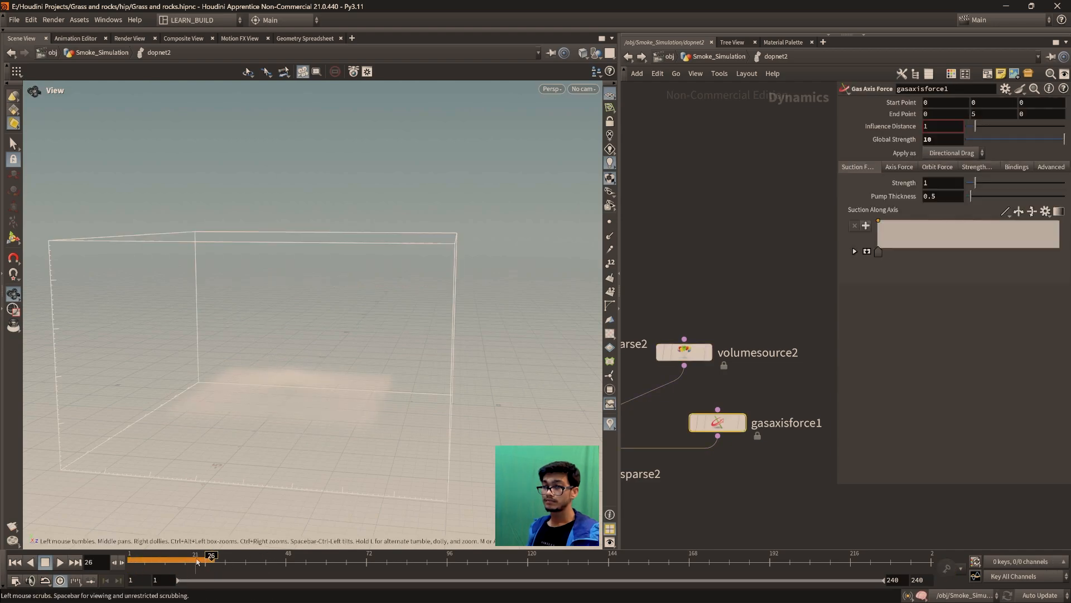
pyautogui.click(684, 351)
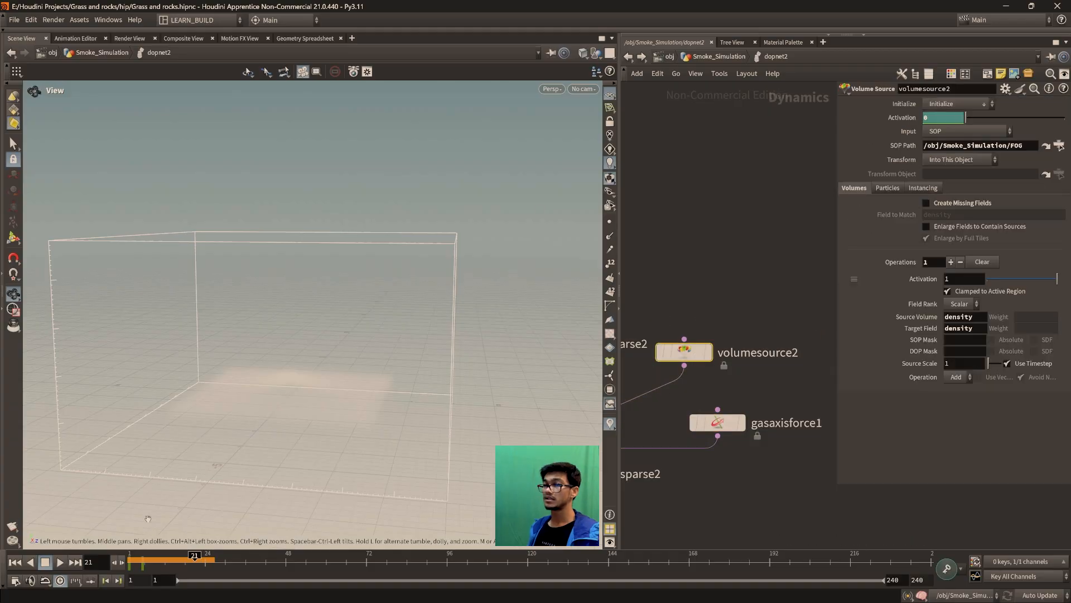
pyautogui.click(142, 562)
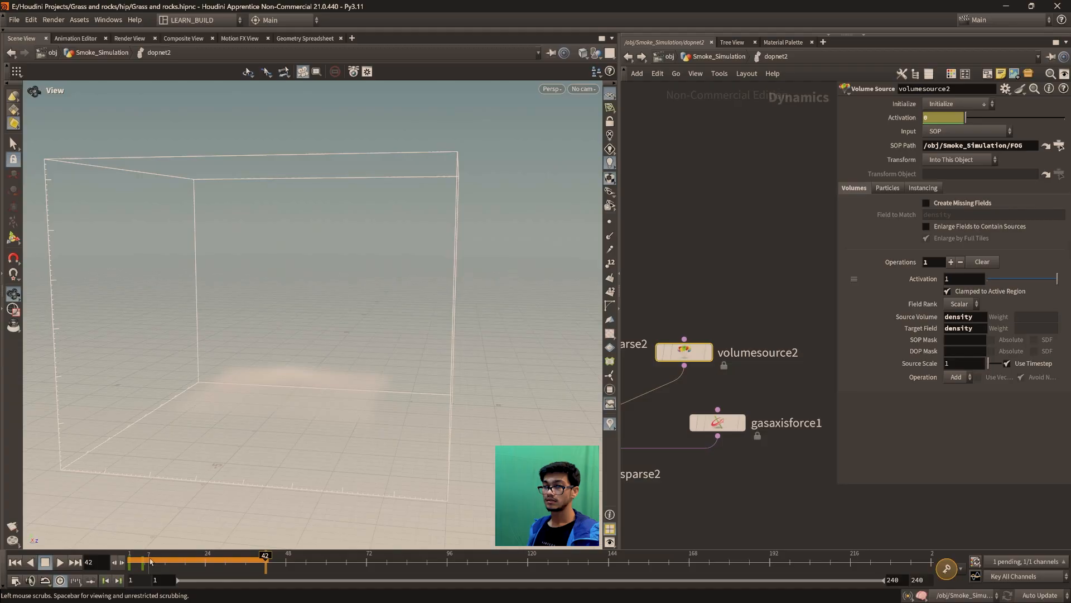
pyautogui.moveTo(143, 558); pyautogui.dragTo(151, 561)
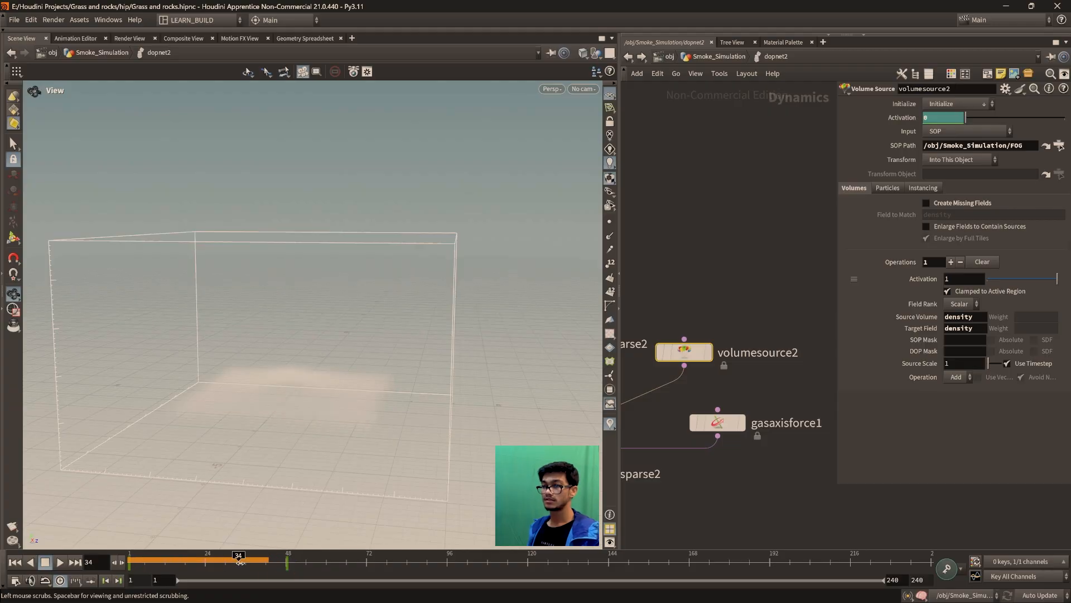
# - Scrub to frame 42 and play on to frame 111 to examine the denser smoke, and return to the start
pyautogui.click(190, 559)
pyautogui.moveTo(190, 559); pyautogui.dragTo(267, 560)
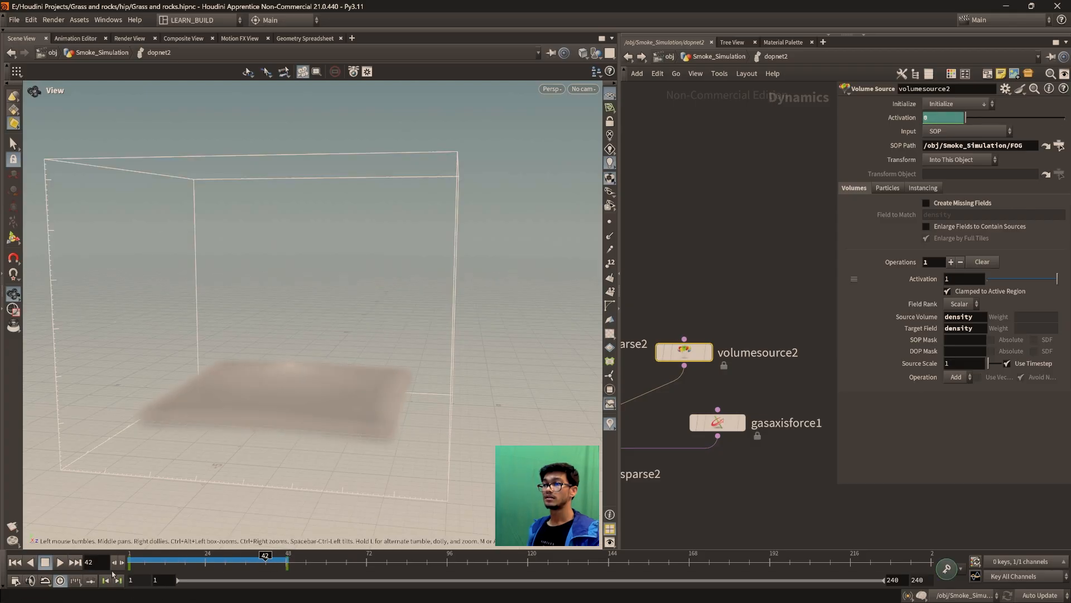
pyautogui.click(60, 562)
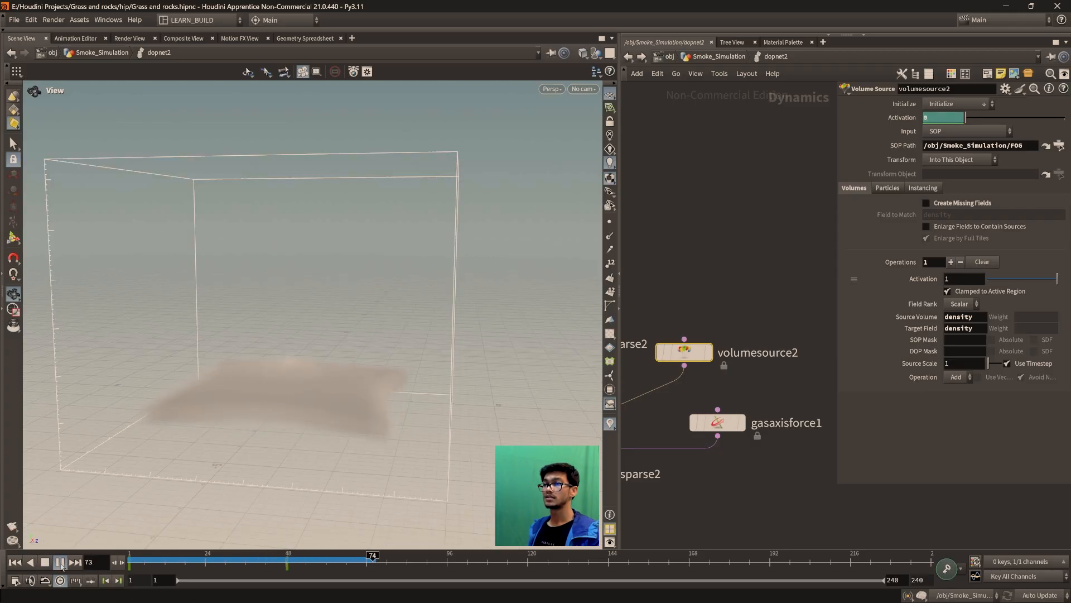
pyautogui.click(61, 562)
pyautogui.click(15, 562)
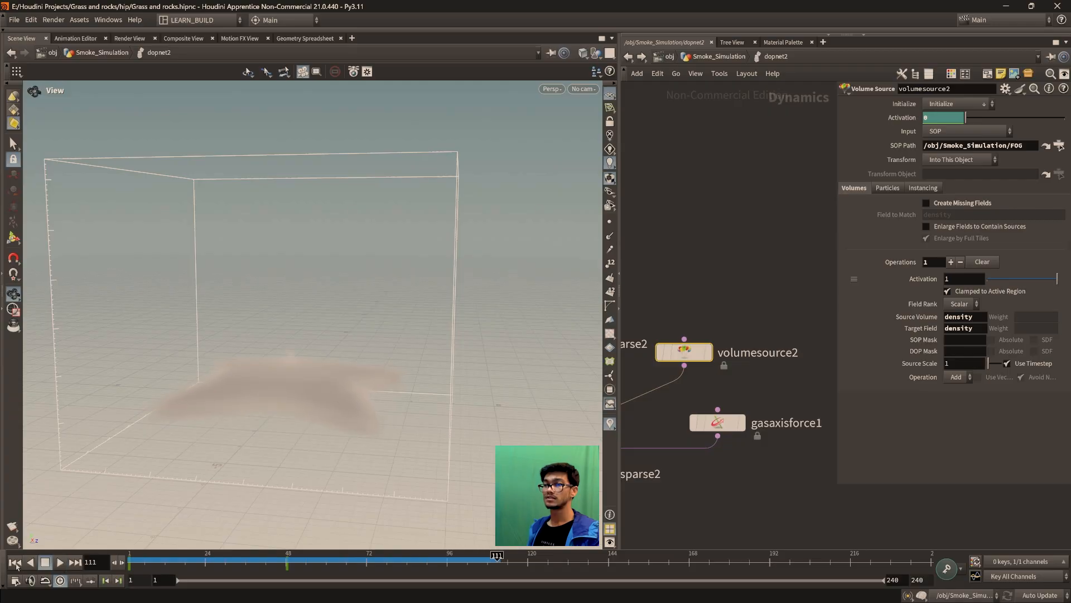
# - Set gasaxisforce1's Global Strength to 4.72 and scrub to frame 42 to check the smoke
pyautogui.click(718, 423)
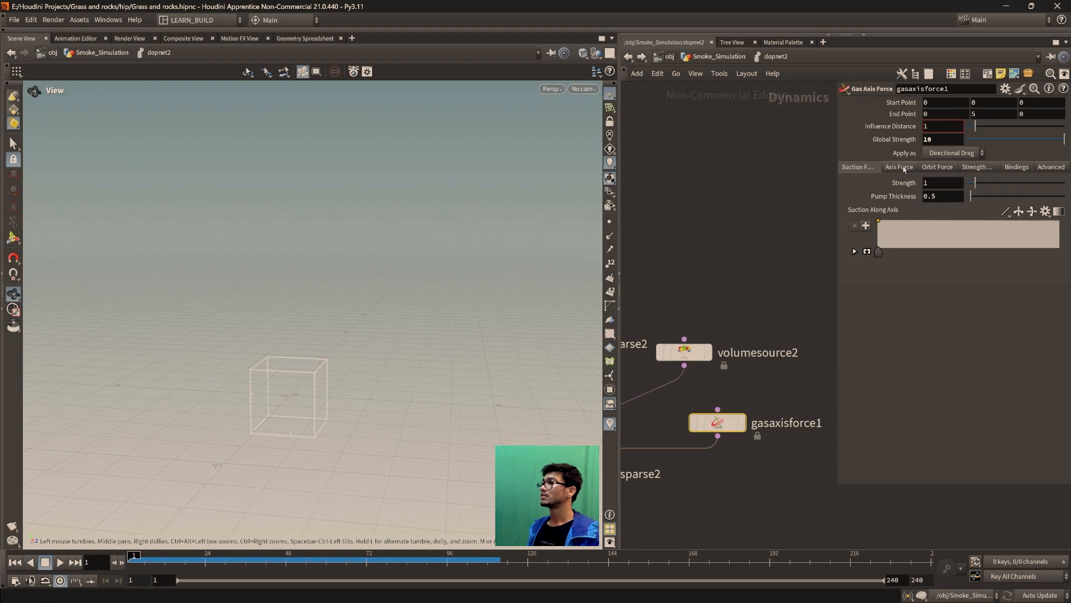
pyautogui.moveTo(1033, 145); pyautogui.dragTo(1017, 147)
pyautogui.scroll(1, 404, 296)
pyautogui.moveTo(372, 360); pyautogui.dragTo(377, 321, button='middle')
pyautogui.moveTo(146, 558); pyautogui.dragTo(267, 557)
pyautogui.moveTo(326, 324); pyautogui.dragTo(338, 352)
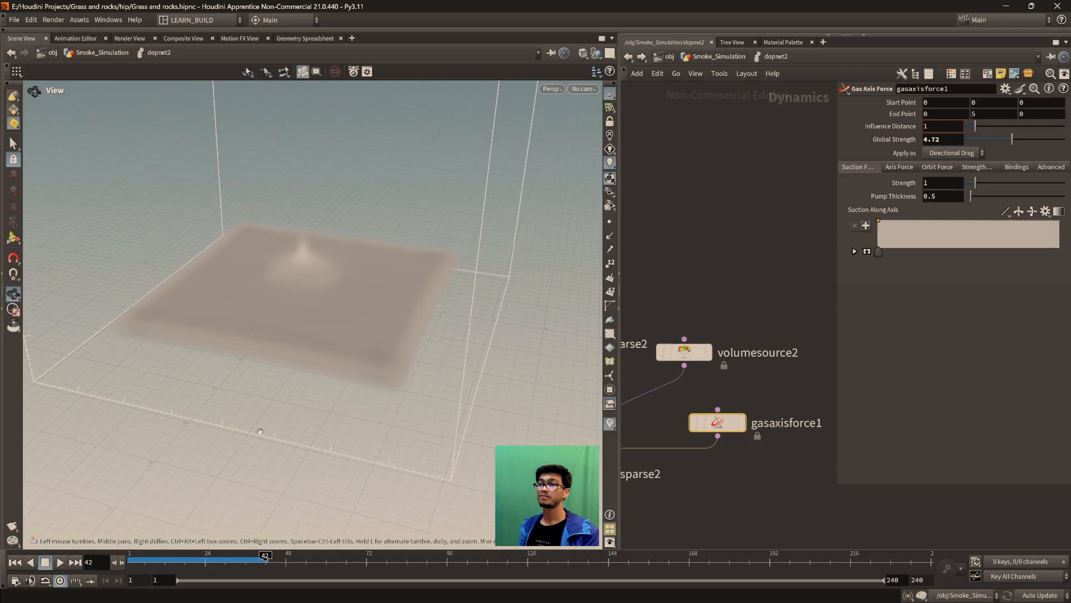
# - Show gasaxisforce1's viewport handles and enlarge its cylinder to an Influence Distance of about 4.03 and an End Point Y of about 10.95
pyautogui.moveTo(721, 426); pyautogui.dragTo(728, 421)
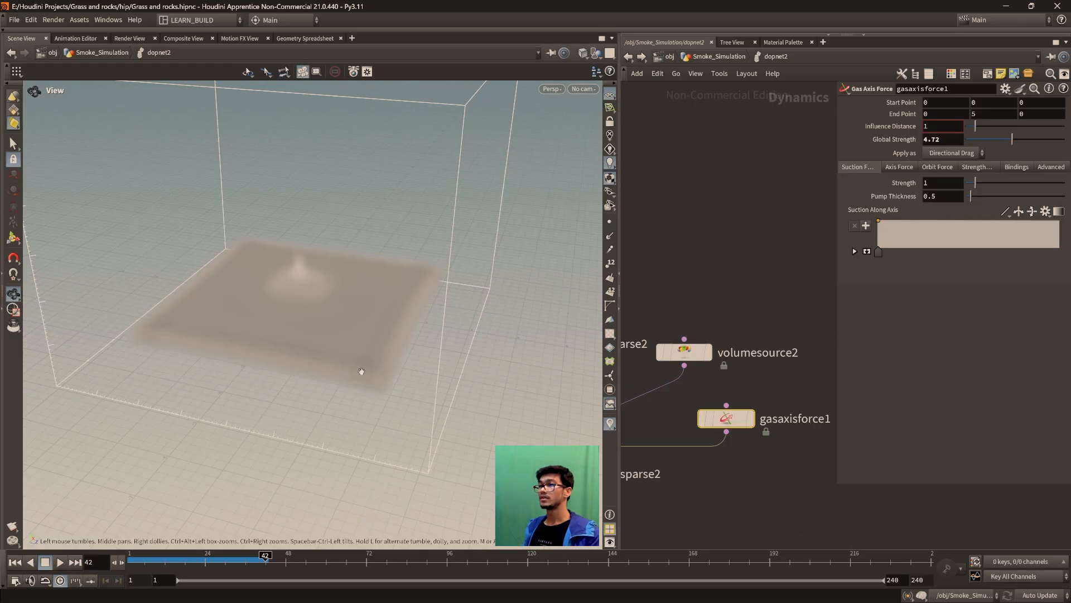
pyautogui.click(14, 237)
pyautogui.scroll(-3, 324, 273)
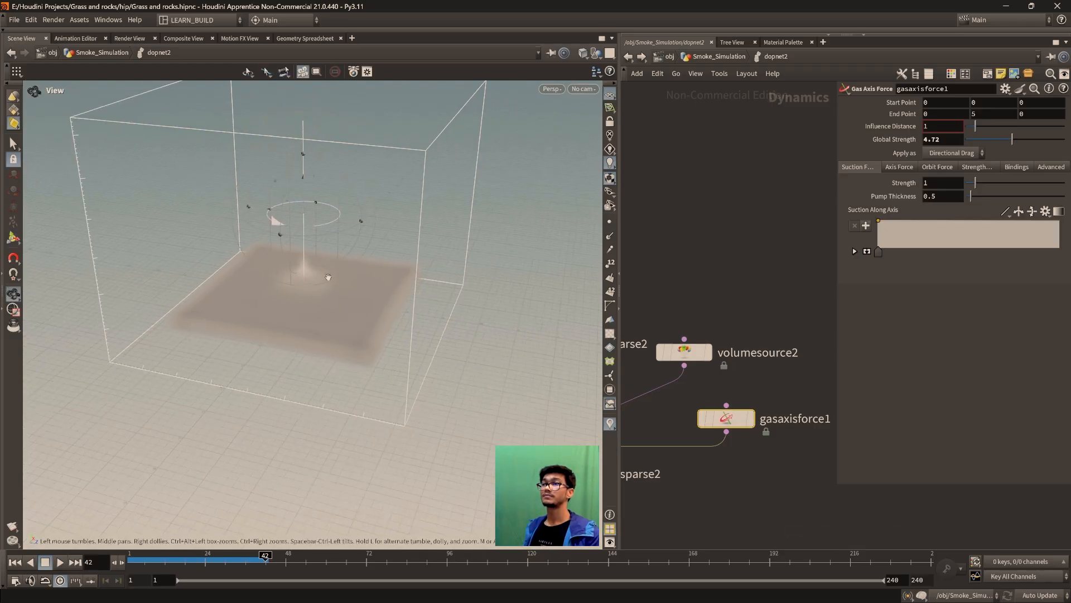
pyautogui.keyDown('alt'); pyautogui.moveTo(328, 278); pyautogui.dragTo(349, 316); pyautogui.keyUp('alt')
pyautogui.scroll(2, 366, 325)
pyautogui.keyDown('alt'); pyautogui.moveTo(366, 325); pyautogui.dragTo(364, 366, button='middle'); pyautogui.keyUp('alt')
pyautogui.scroll(-1, 363, 366)
pyautogui.keyDown('alt'); pyautogui.moveTo(363, 366); pyautogui.dragTo(324, 321); pyautogui.keyUp('alt')
pyautogui.moveTo(320, 205); pyautogui.dragTo(327, 3)
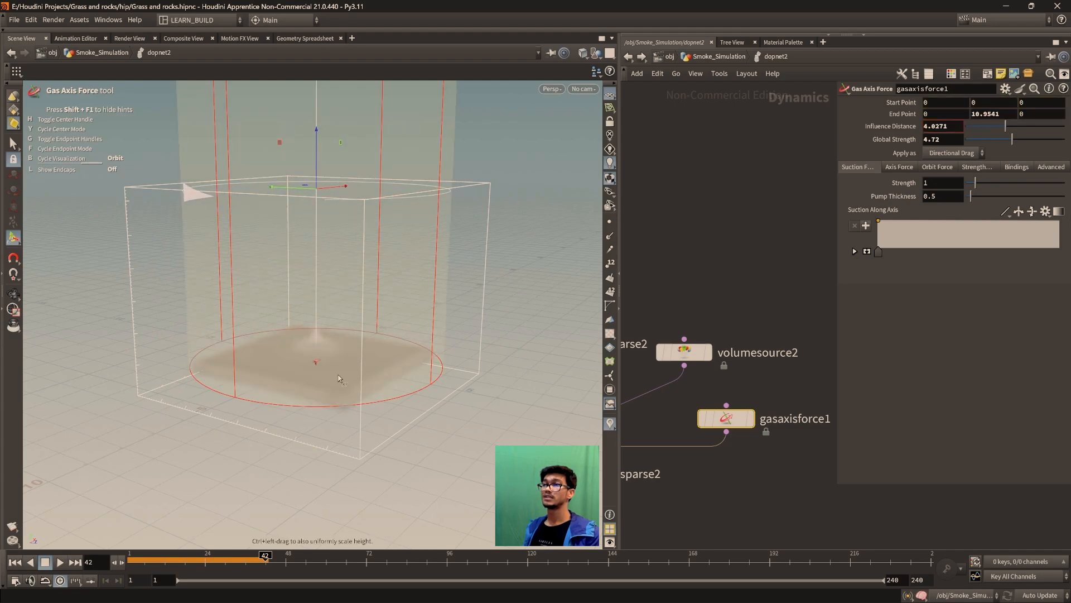
# - Lower the force cylinder around the smoke so its Start Point Y is about -5.06 and its End Point Y about 5.89
pyautogui.scroll(-1, 363, 422)
pyautogui.keyDown('alt'); pyautogui.moveTo(385, 280); pyautogui.dragTo(352, 387, button='middle'); pyautogui.keyUp('alt')
pyautogui.keyDown('alt'); pyautogui.moveTo(340, 268); pyautogui.dragTo(424, 248); pyautogui.keyUp('alt')
pyautogui.moveTo(318, 215); pyautogui.dragTo(327, 354)
pyautogui.scroll(-1, 396, 353)
pyautogui.keyDown('alt'); pyautogui.moveTo(404, 359); pyautogui.dragTo(413, 285, button='middle'); pyautogui.keyUp('alt')
pyautogui.keyDown('alt'); pyautogui.moveTo(316, 290); pyautogui.dragTo(362, 298); pyautogui.keyUp('alt')
# - Play the simulation from frame 1 to about frame 122 and examine how the enlarged axis force lifts the smoke
pyautogui.moveTo(159, 562); pyautogui.dragTo(128, 561)
pyautogui.click(60, 562)
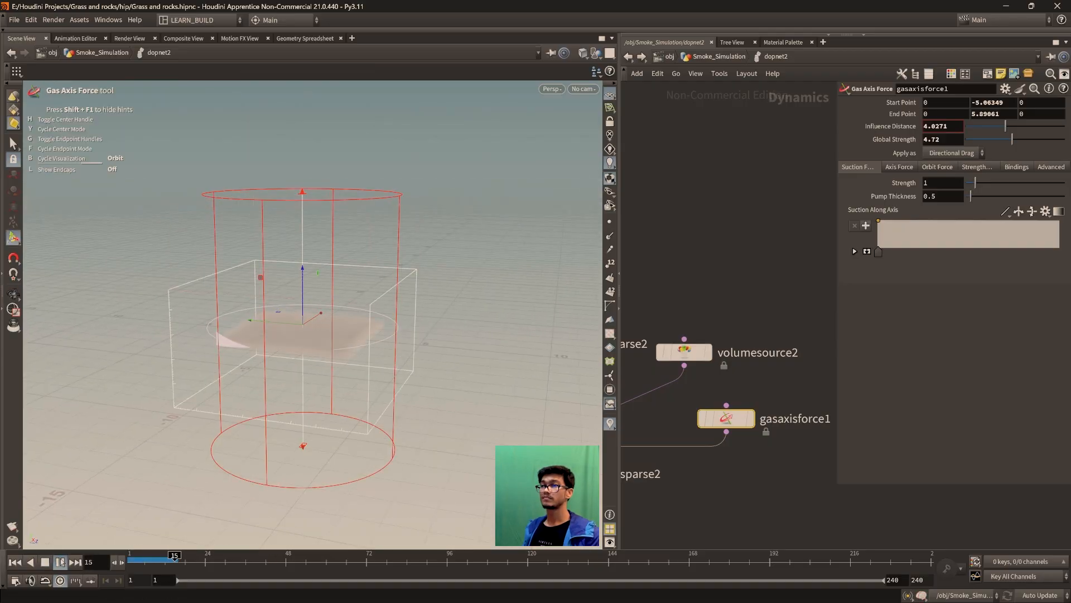
pyautogui.keyDown('alt'); pyautogui.moveTo(392, 329); pyautogui.dragTo(428, 306); pyautogui.keyUp('alt')
pyautogui.press('Return')
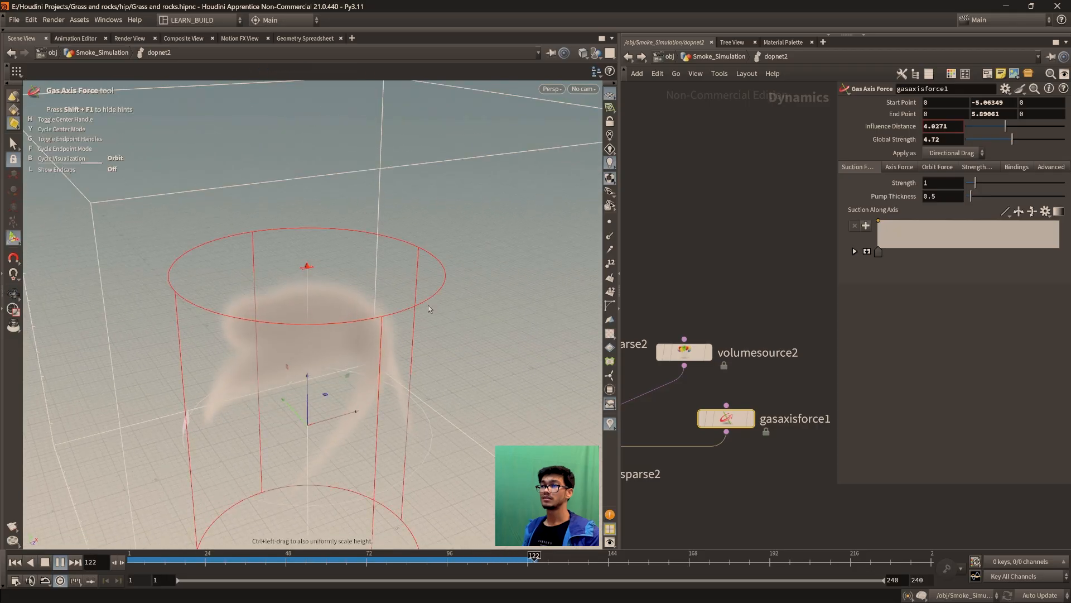
# - Examine the swirling smoke inside the force cylinder from the side and from above while the simulation plays to about frame 181
pyautogui.press('Escape')
pyautogui.moveTo(421, 320); pyautogui.dragTo(455, 343)
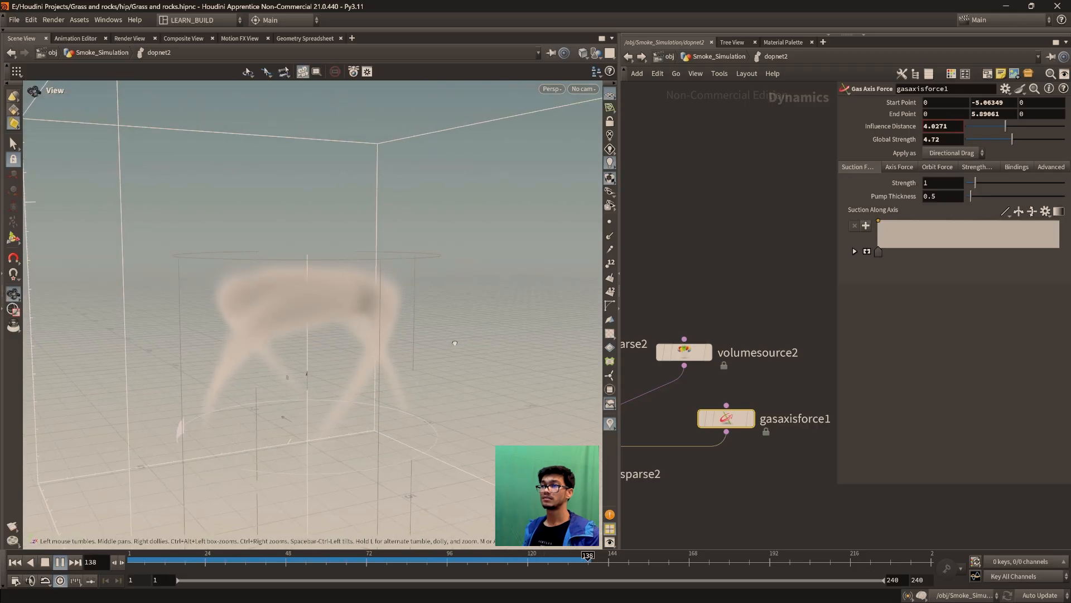
pyautogui.press('Return')
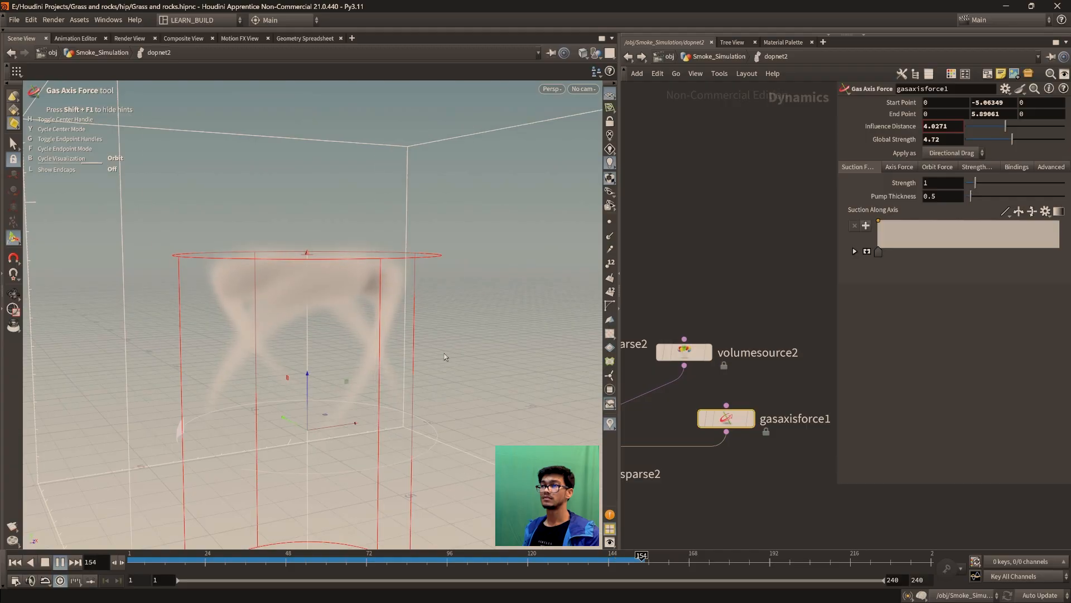
pyautogui.keyDown('alt'); pyautogui.moveTo(447, 325); pyautogui.dragTo(441, 366); pyautogui.keyUp('alt')
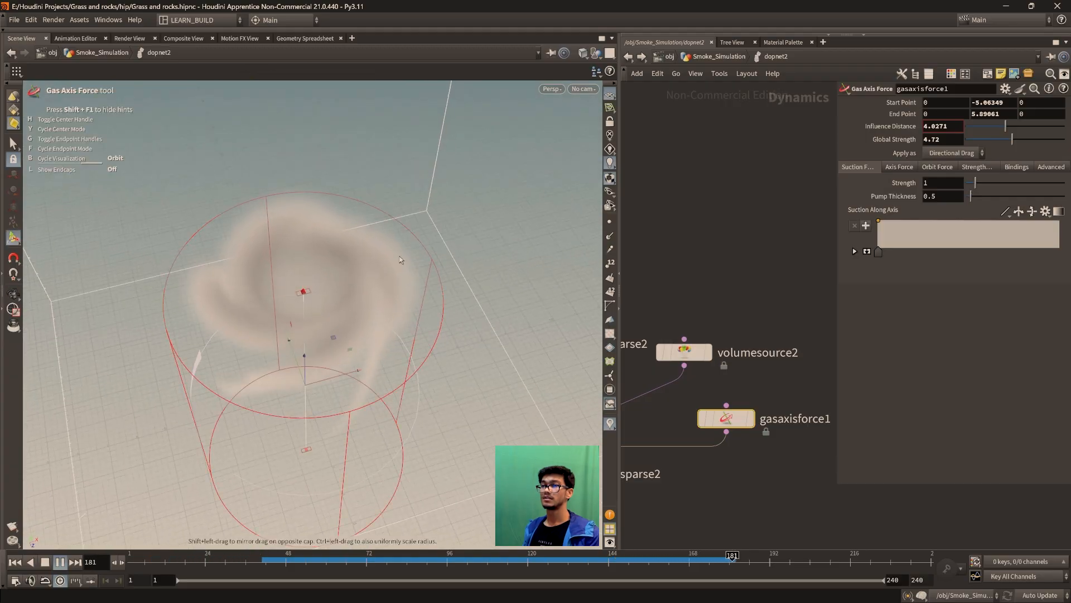
# - Shrink gasaxisforce1's cylinder to an Influence Distance of about 1.35, check the smoke at frame 16, and return to frame 1
pyautogui.press('Escape')
pyautogui.moveTo(403, 296); pyautogui.dragTo(313, 353)
pyautogui.press('Return')
pyautogui.press('Escape')
pyautogui.moveTo(395, 417); pyautogui.dragTo(414, 318)
pyautogui.moveTo(148, 560); pyautogui.dragTo(178, 561)
pyautogui.keyDown('alt'); pyautogui.moveTo(403, 398); pyautogui.dragTo(412, 441); pyautogui.keyUp('alt')
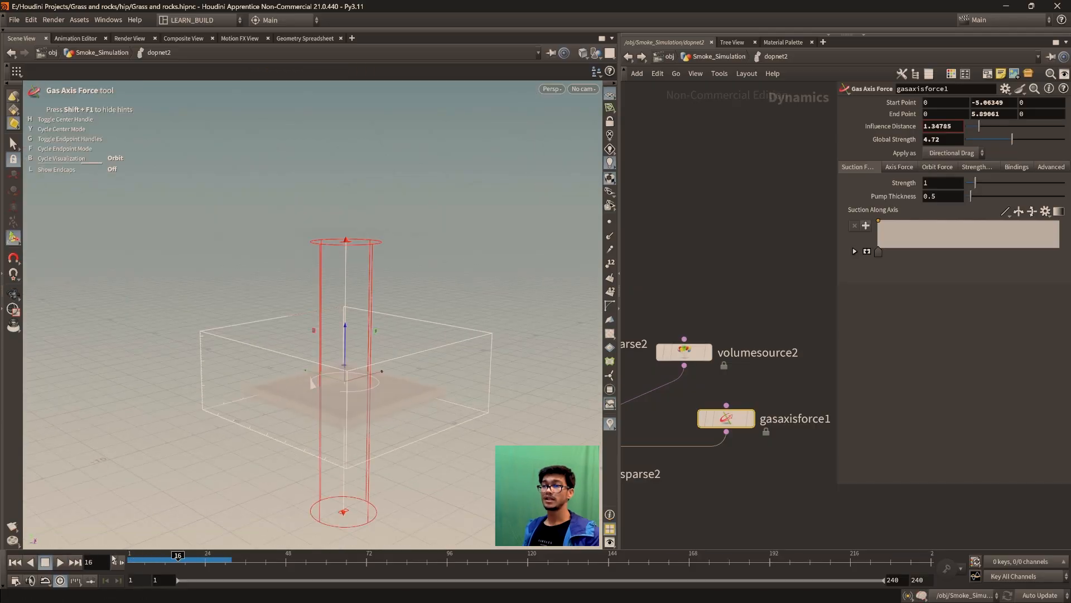
pyautogui.click(16, 563)
pyautogui.keyDown('alt'); pyautogui.moveTo(418, 368); pyautogui.dragTo(459, 406); pyautogui.keyUp('alt')
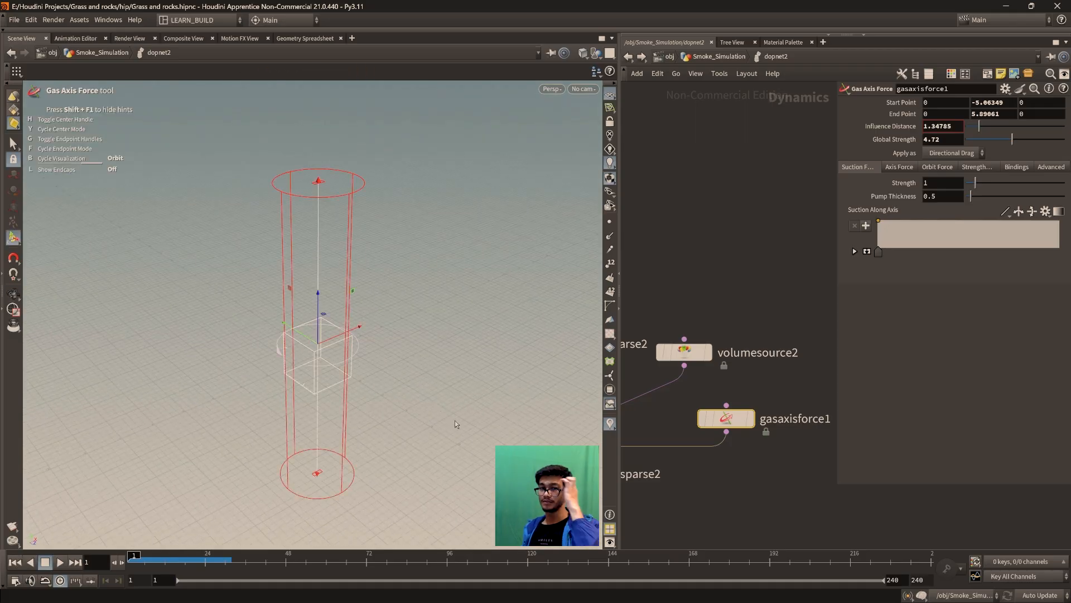
# - Hide the network editor's parameter display, frame the node network, and select smokesolver_sparse2 followed by gasaxisforce1
pyautogui.moveTo(726, 477); pyautogui.dragTo(752, 460, button='middle')
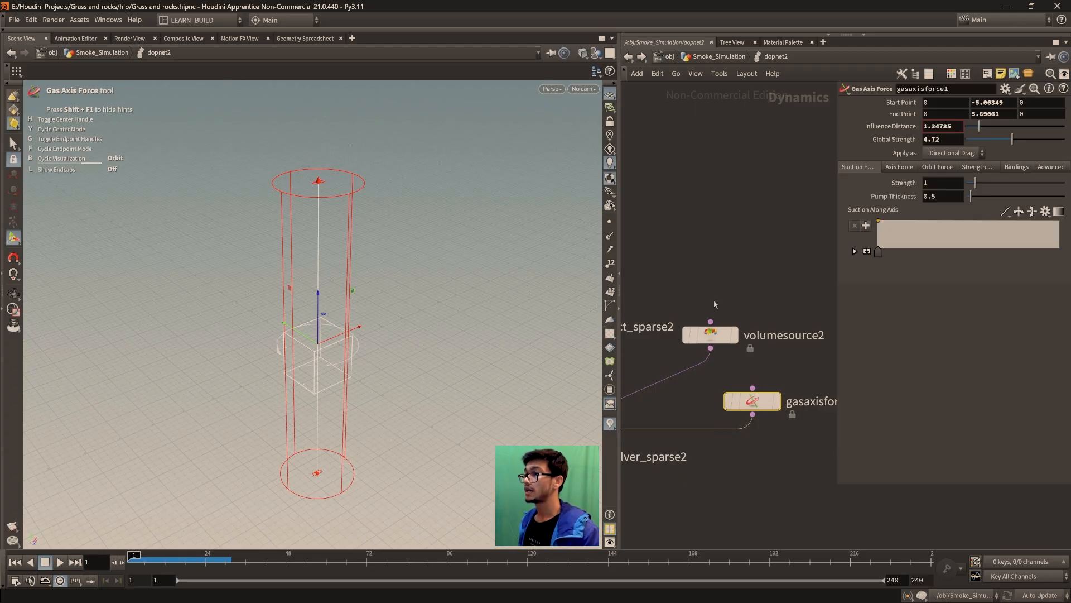
pyautogui.press('p')
pyautogui.press('h')
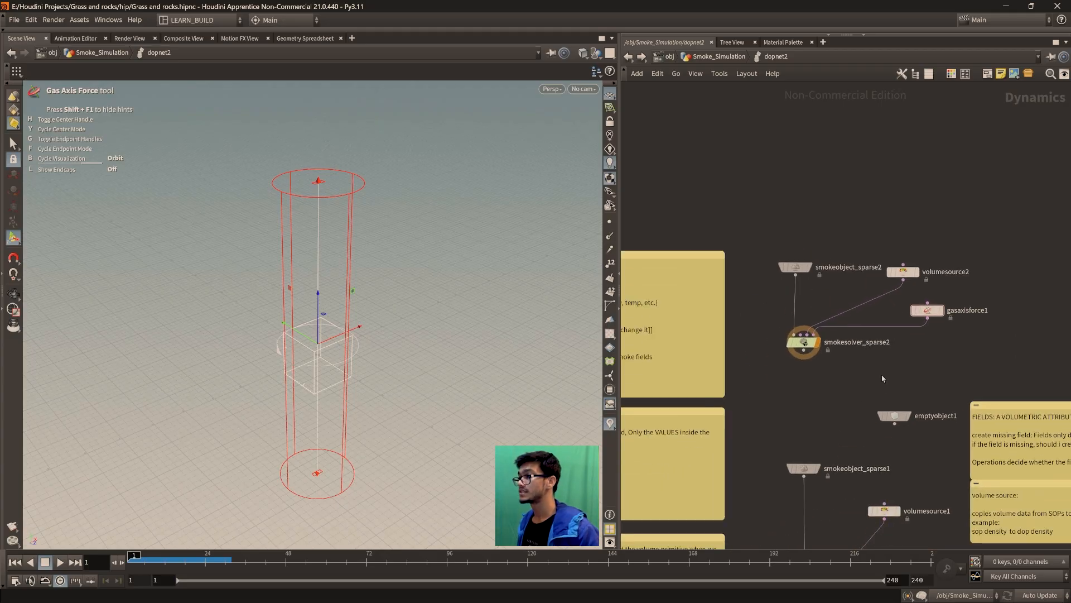
pyautogui.moveTo(811, 389); pyautogui.dragTo(888, 323, button='middle')
pyautogui.scroll(-3, 889, 325)
pyautogui.scroll(4, 820, 290)
pyautogui.scroll(-2, 728, 245)
pyautogui.click(864, 304)
pyautogui.moveTo(930, 430); pyautogui.dragTo(841, 375)
pyautogui.scroll(-2, 832, 402)
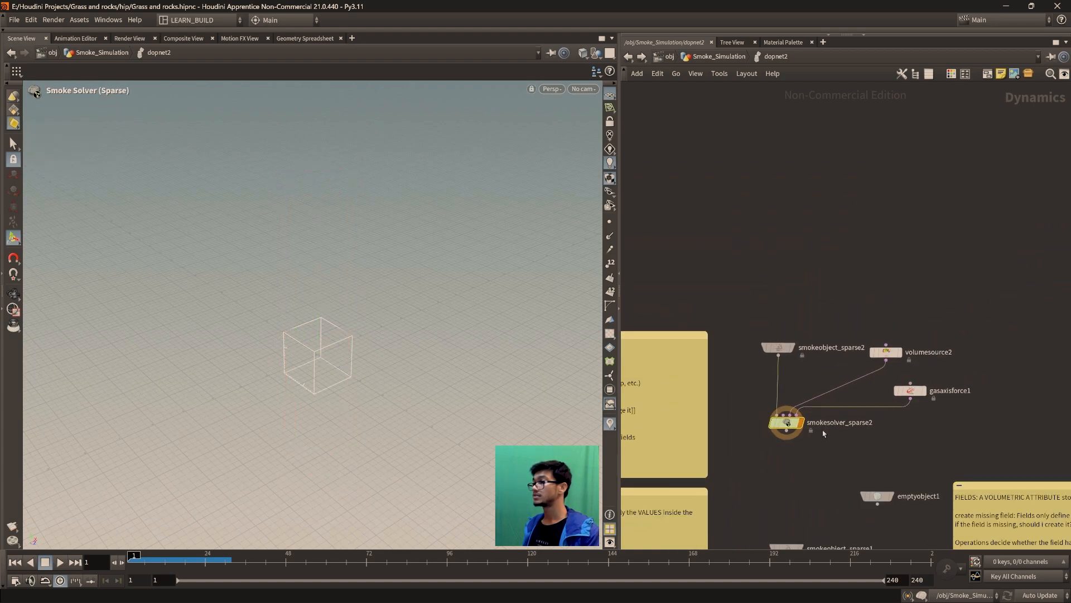
pyautogui.click(911, 390)
# - Wire smokesolver_sparse1 into the output node, cut that connection again, and bring the whole network into view
pyautogui.moveTo(903, 488); pyautogui.dragTo(891, 355, button='middle')
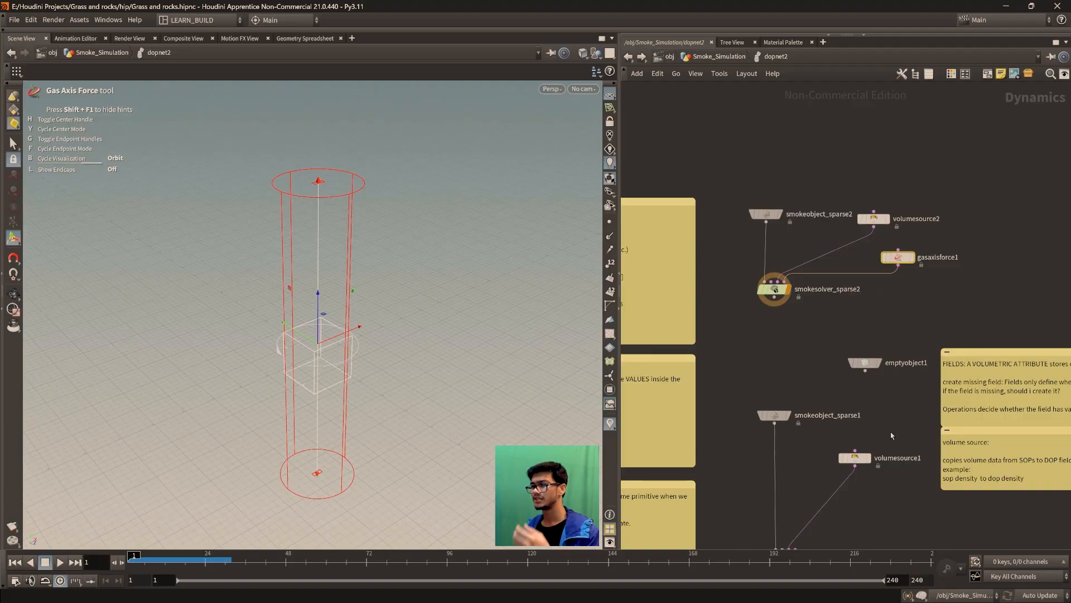
pyautogui.moveTo(903, 435); pyautogui.dragTo(885, 394, button='middle')
pyautogui.moveTo(878, 470); pyautogui.dragTo(891, 376, button='middle')
pyautogui.scroll(-3, 894, 439)
pyautogui.moveTo(933, 431); pyautogui.dragTo(907, 414, button='middle')
pyautogui.scroll(6, 907, 414)
pyautogui.moveTo(801, 461); pyautogui.dragTo(901, 333, button='middle')
pyautogui.moveTo(783, 337); pyautogui.dragTo(782, 414, button='middle')
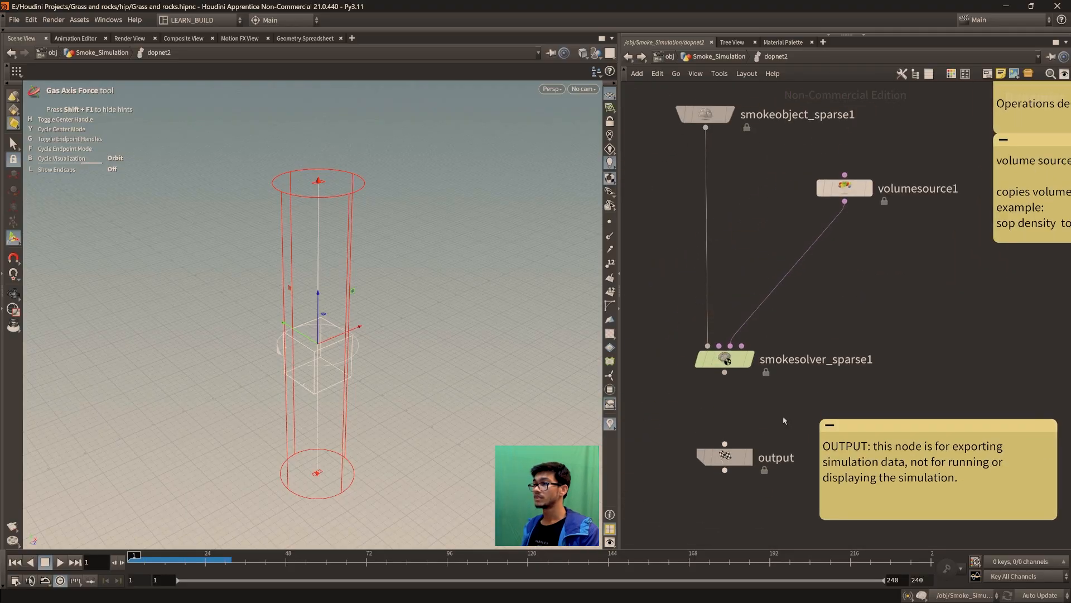
pyautogui.moveTo(725, 373); pyautogui.dragTo(725, 444)
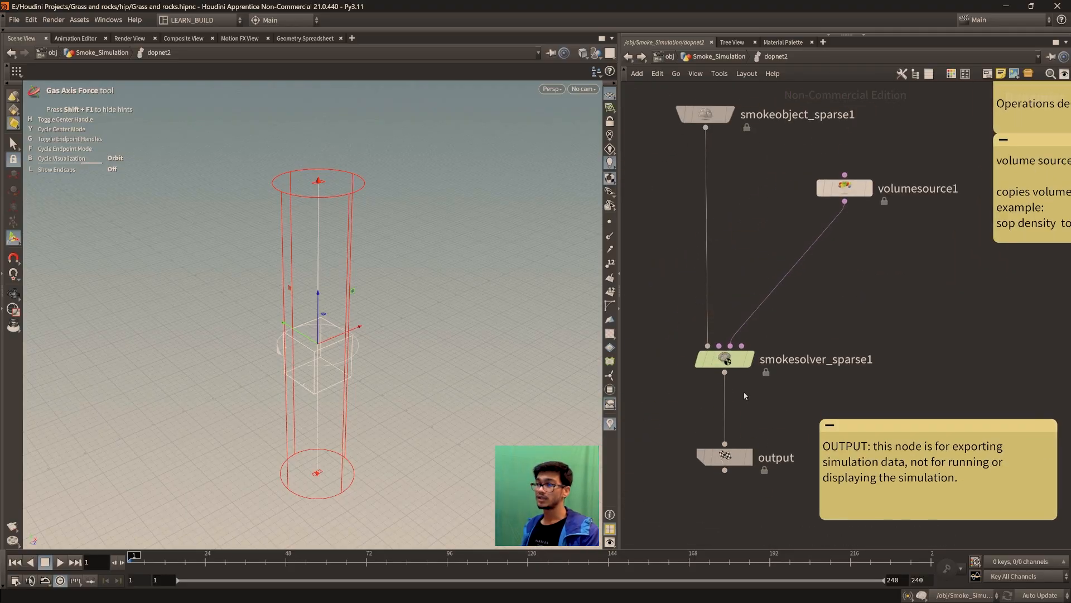
pyautogui.moveTo(745, 409); pyautogui.dragTo(702, 416)
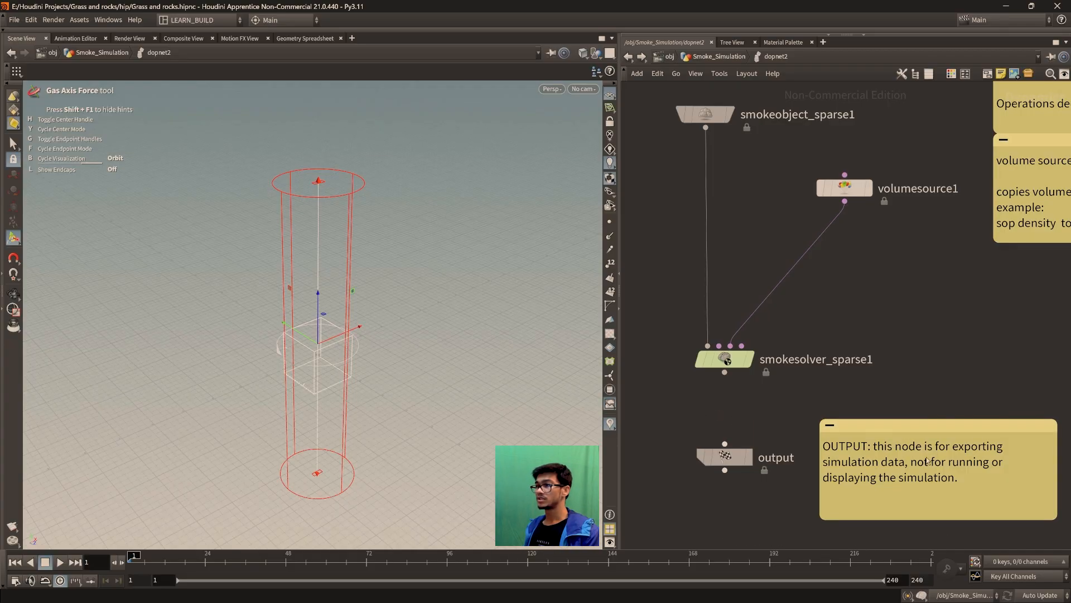
pyautogui.scroll(-6, 940, 406)
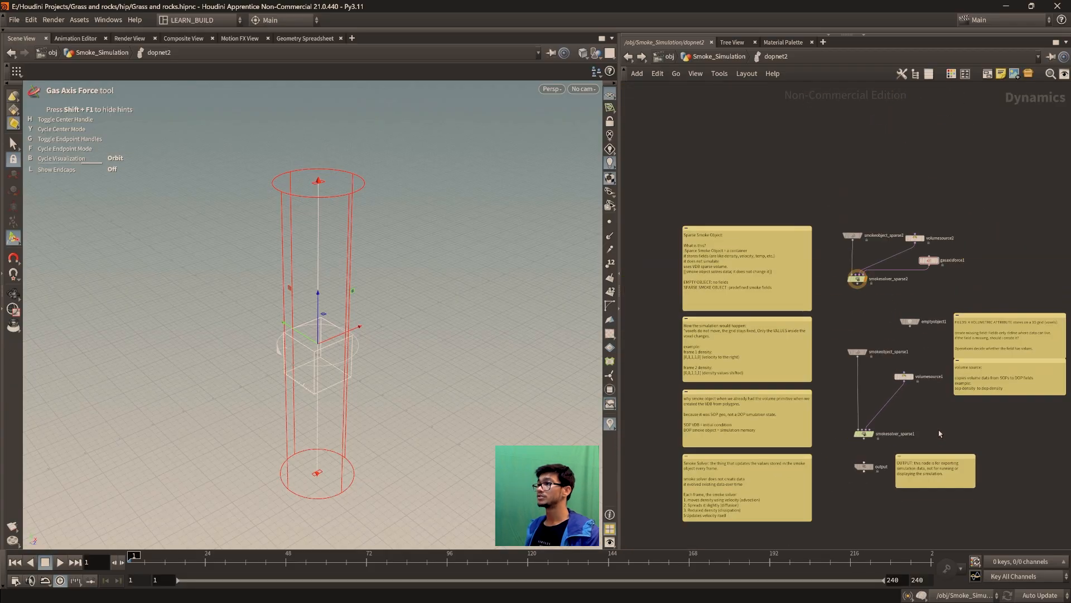